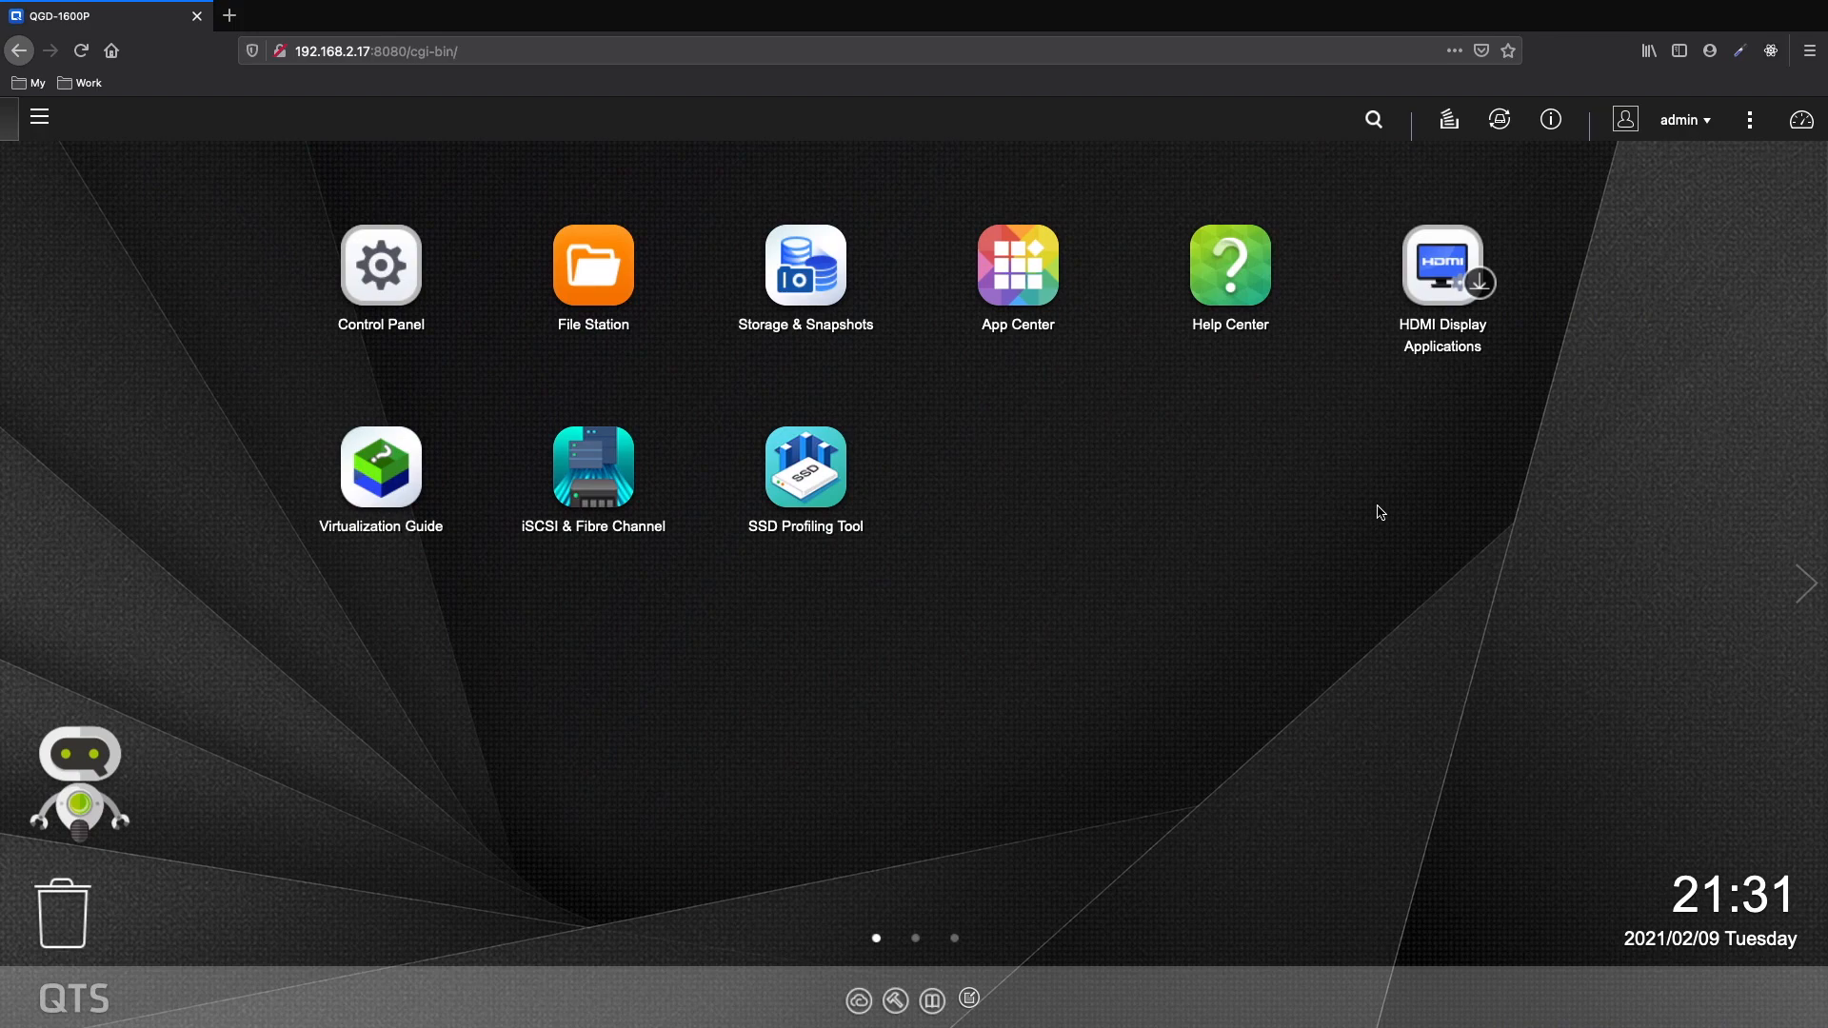
- Open Storage & Snapshots, skip the welcome introduction, and start creating a volume of the static type
left_click(798, 265)
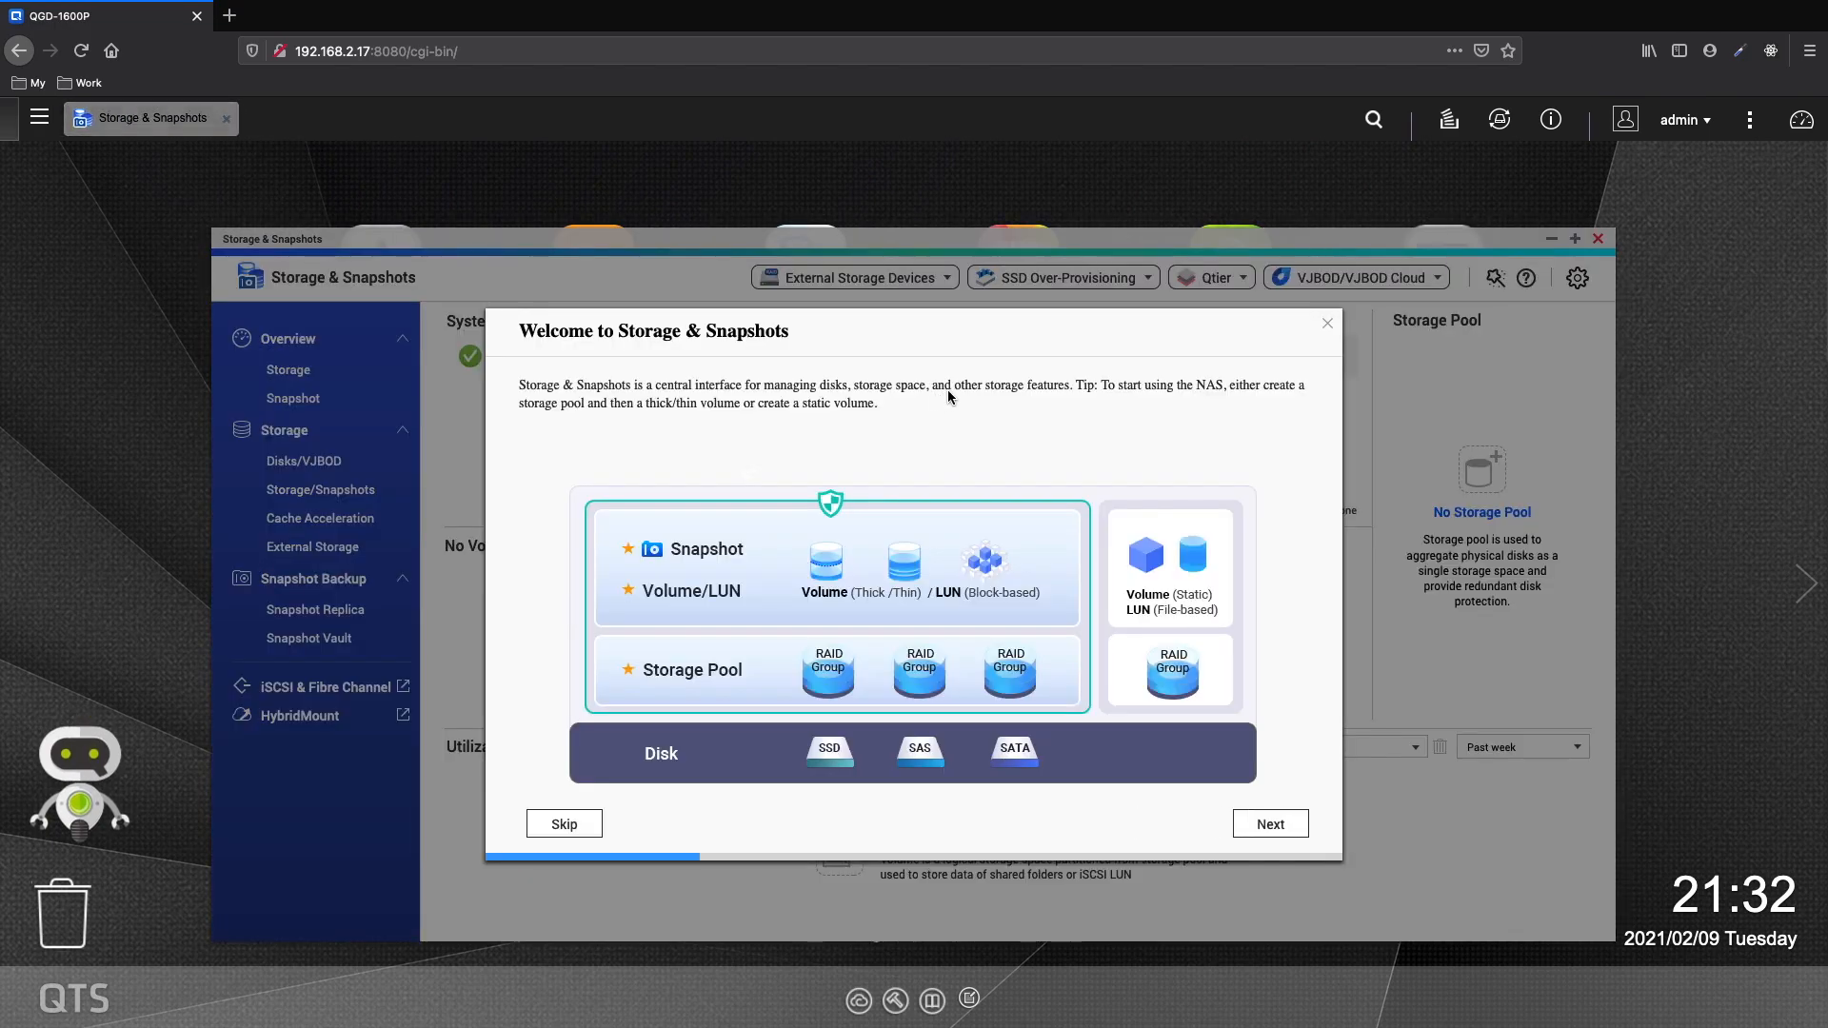
left_click(566, 824)
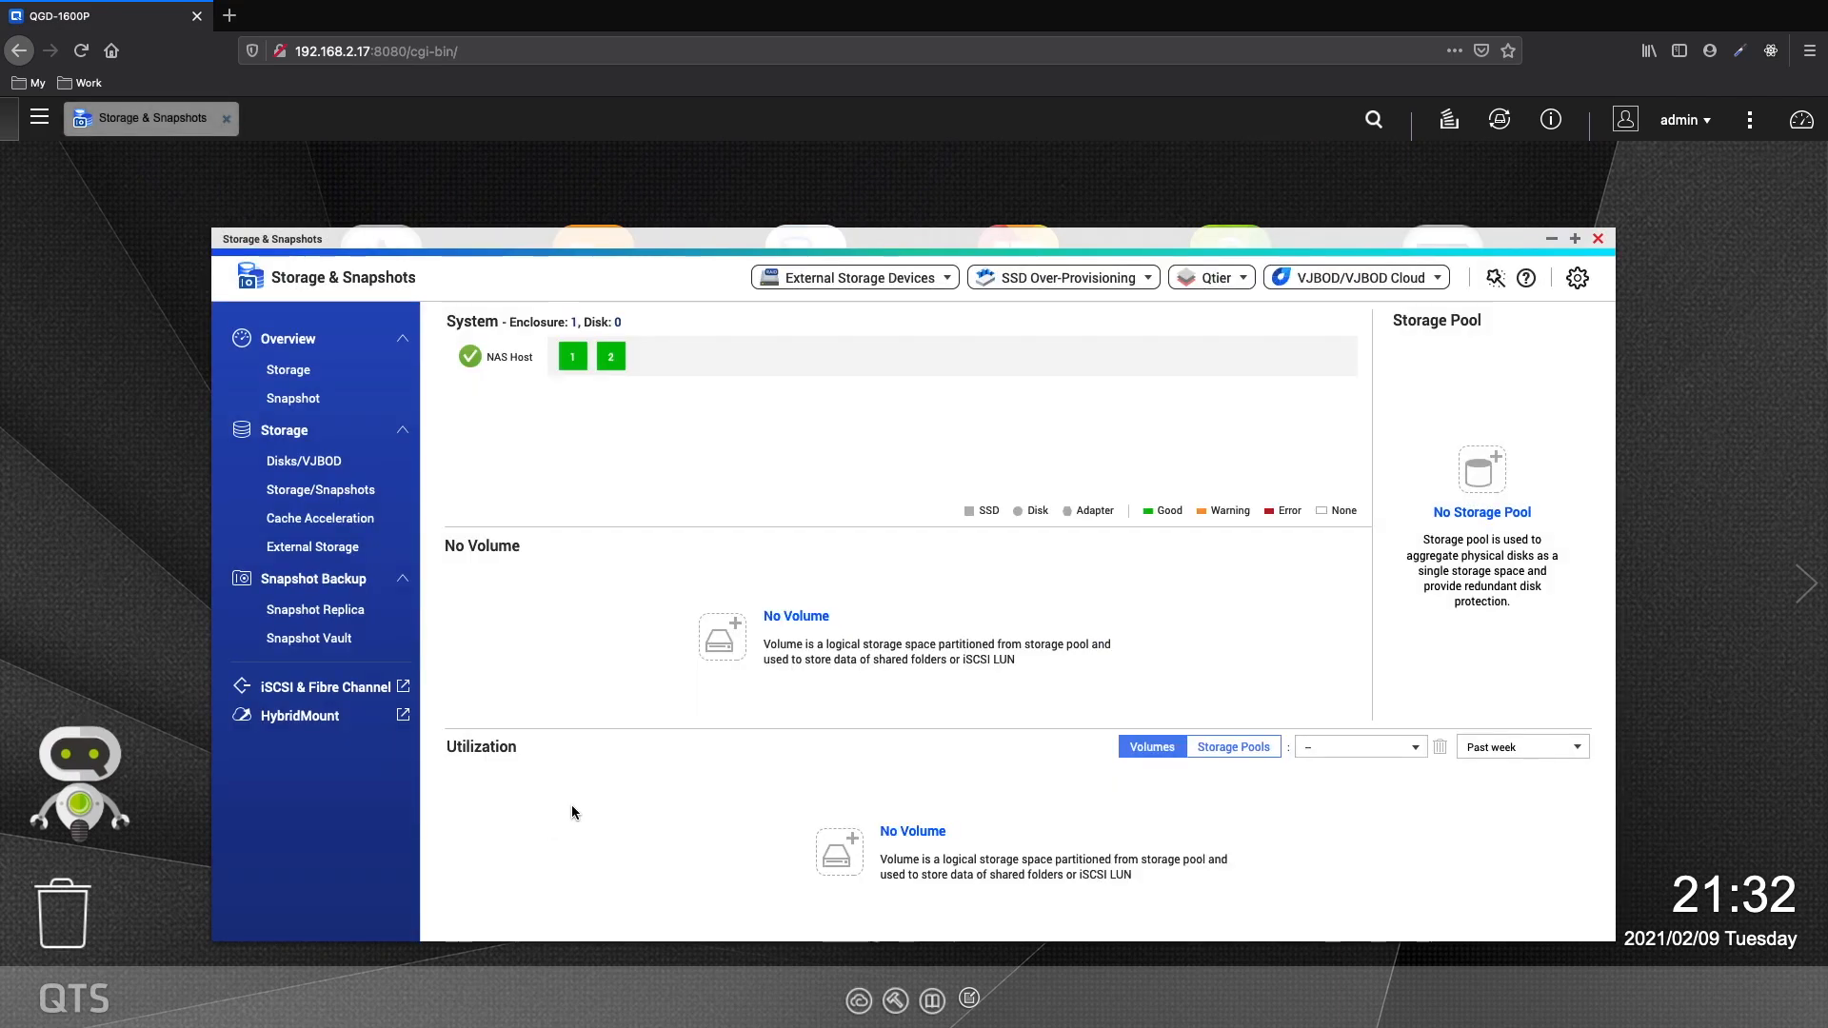
left_click(730, 644)
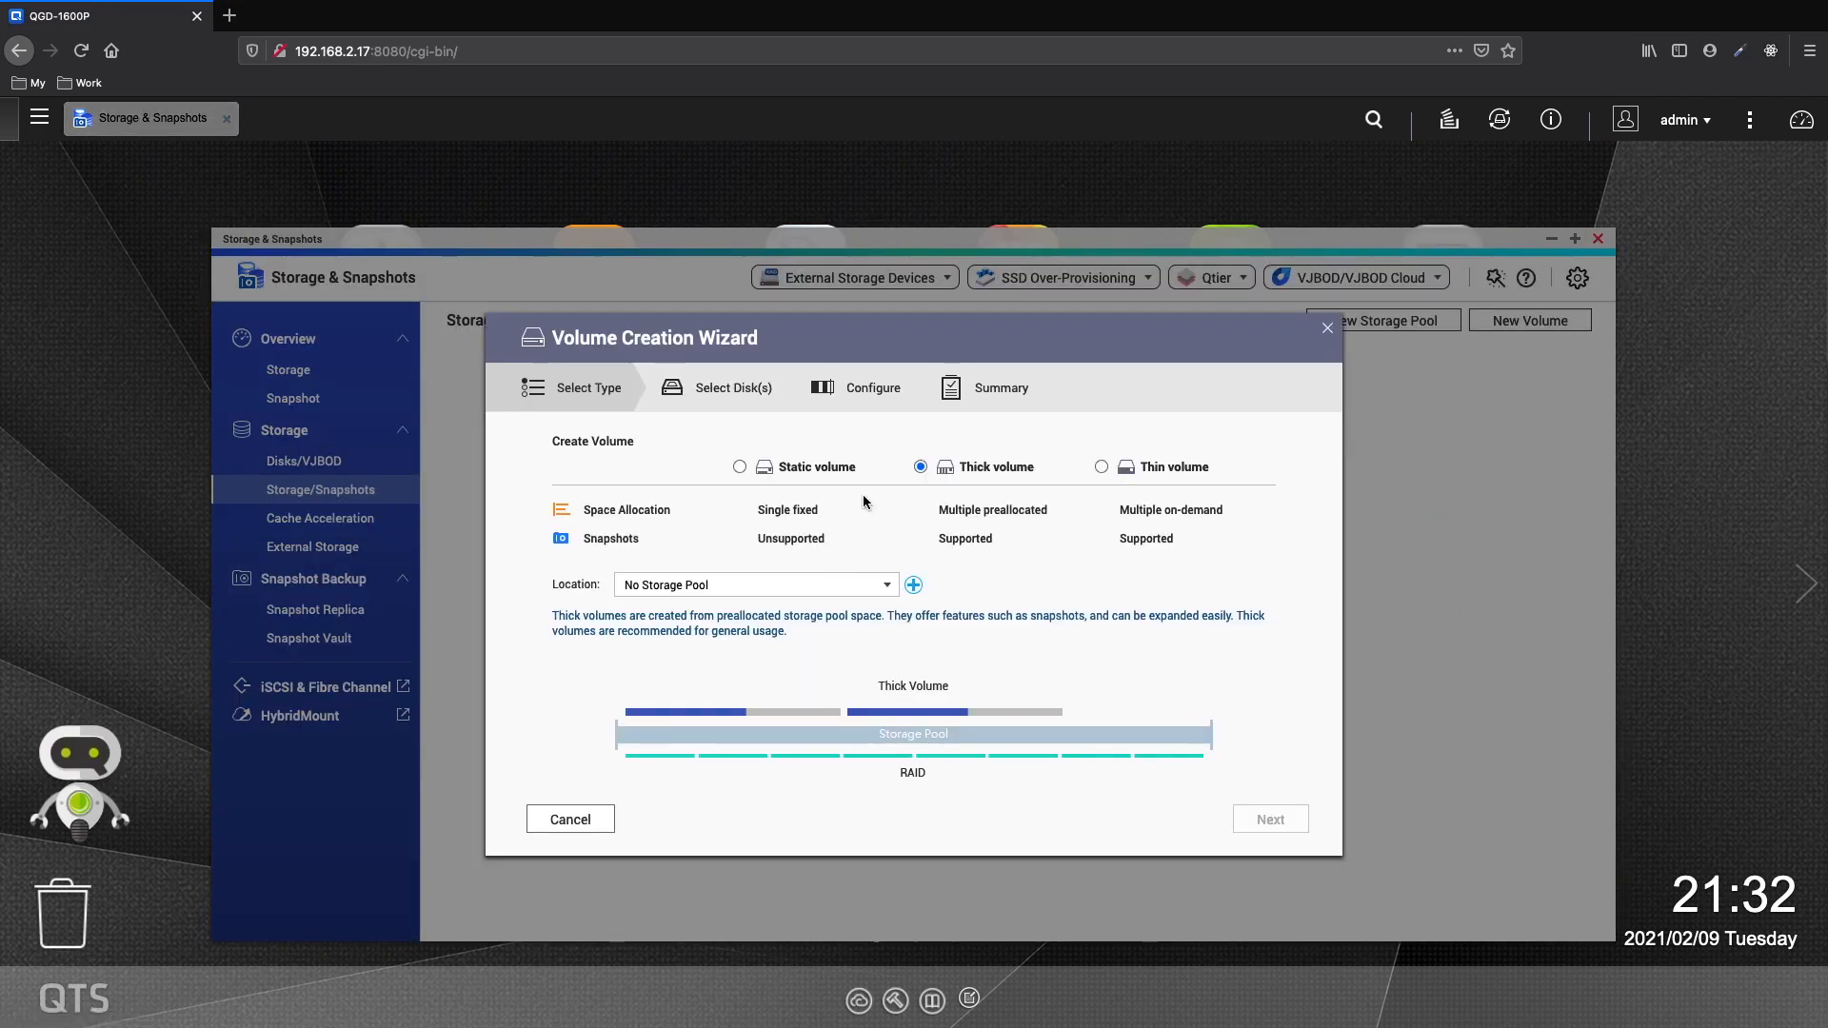
left_click(740, 466)
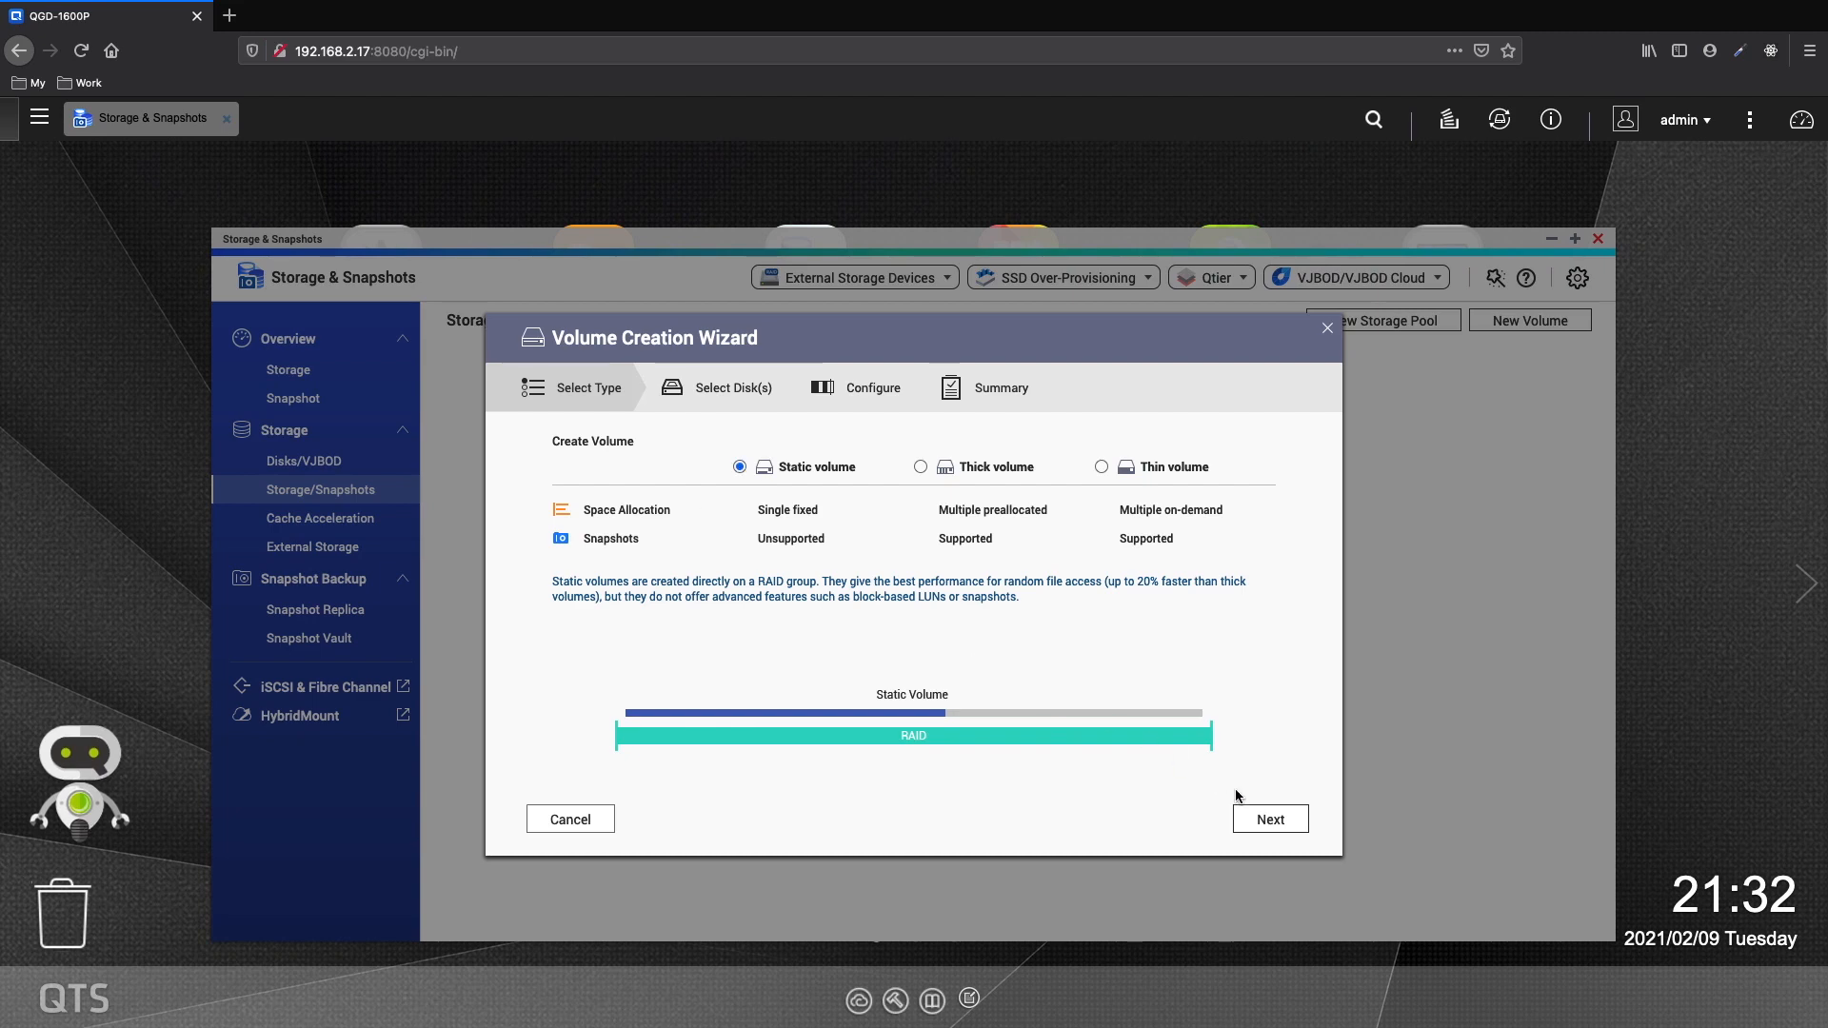
left_click(1270, 820)
- Select both Disk 1 and Disk 2 for the static volume and keep RAID 1 as the RAID type
left_click(567, 543)
left_click(727, 658)
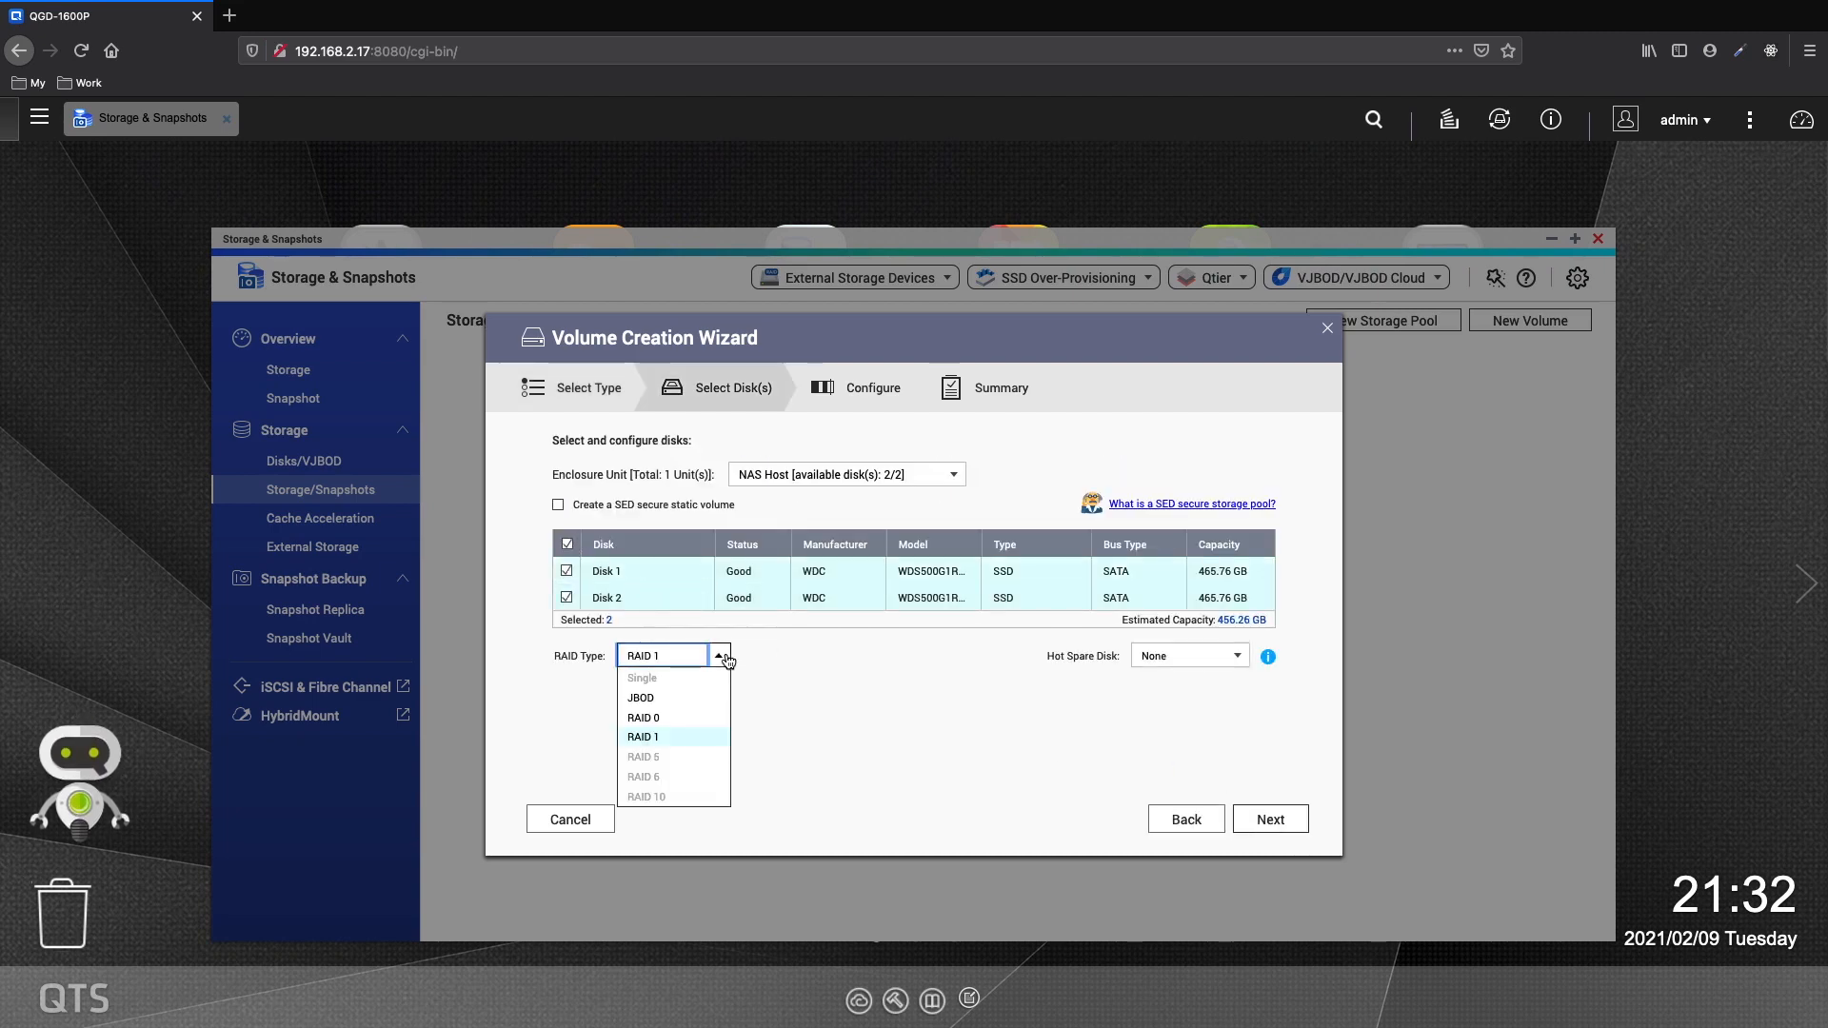
left_click(814, 712)
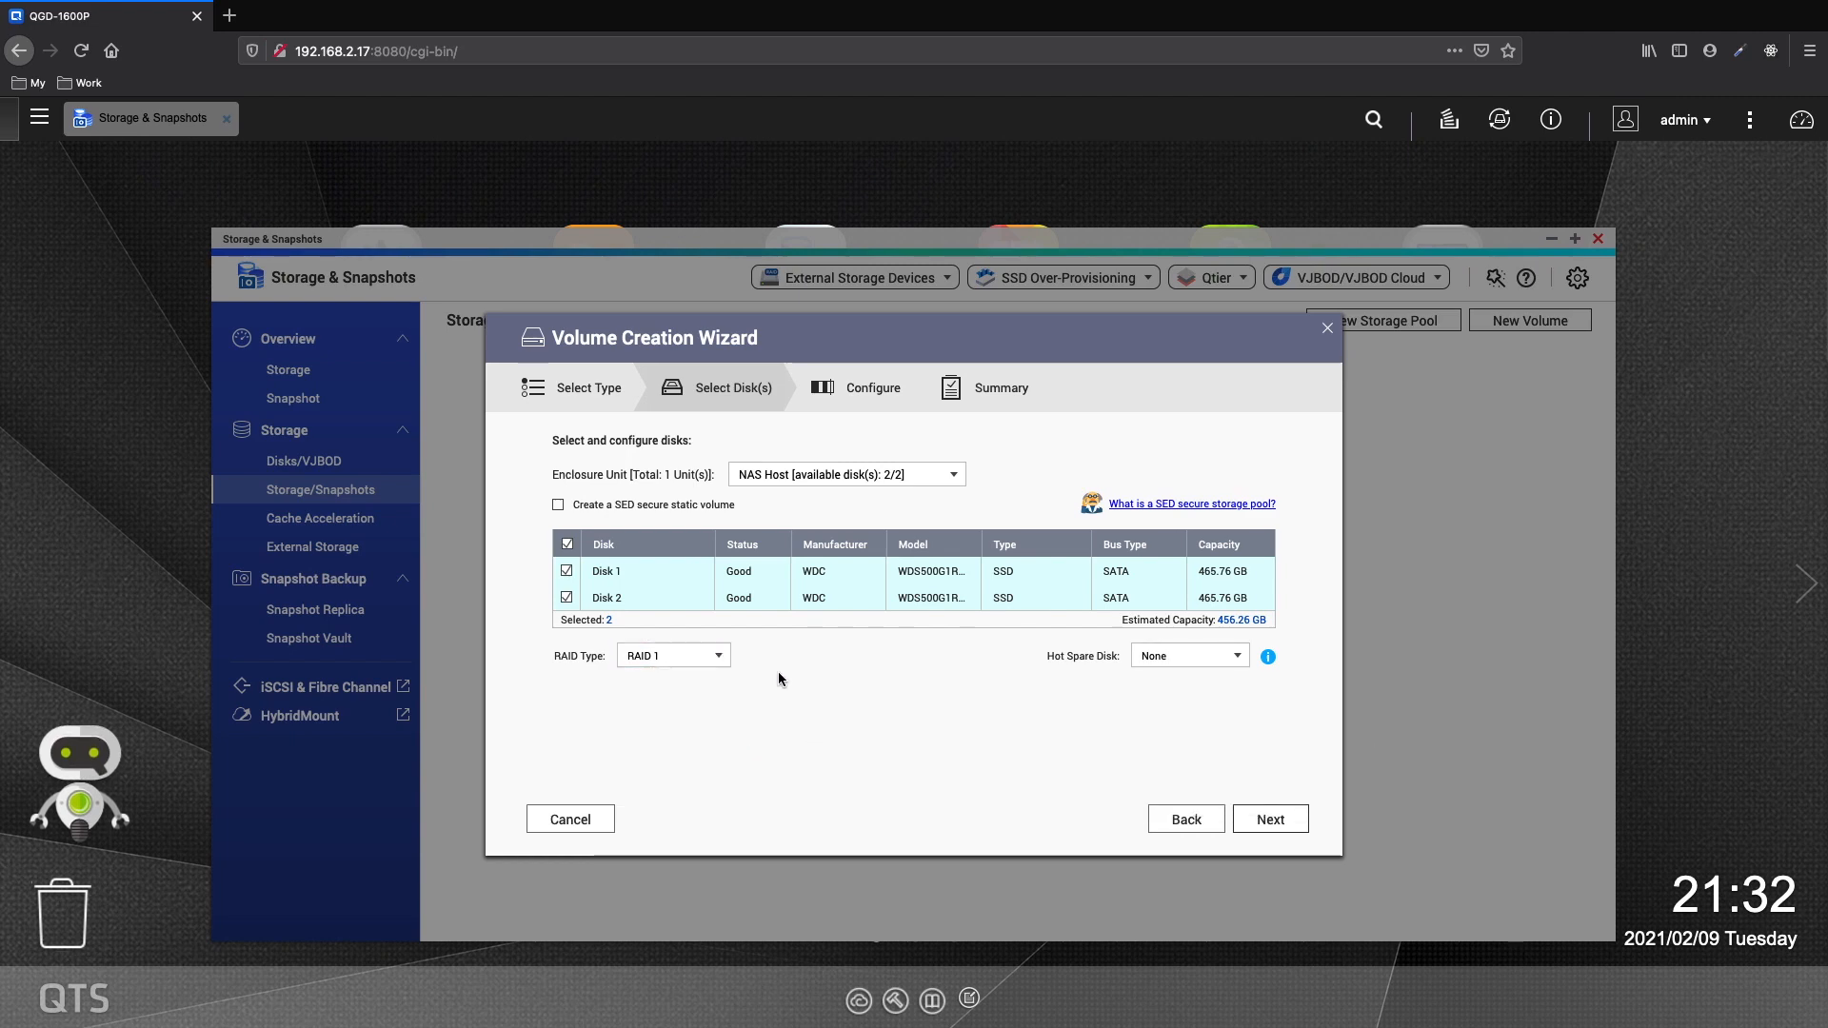
left_click(1281, 820)
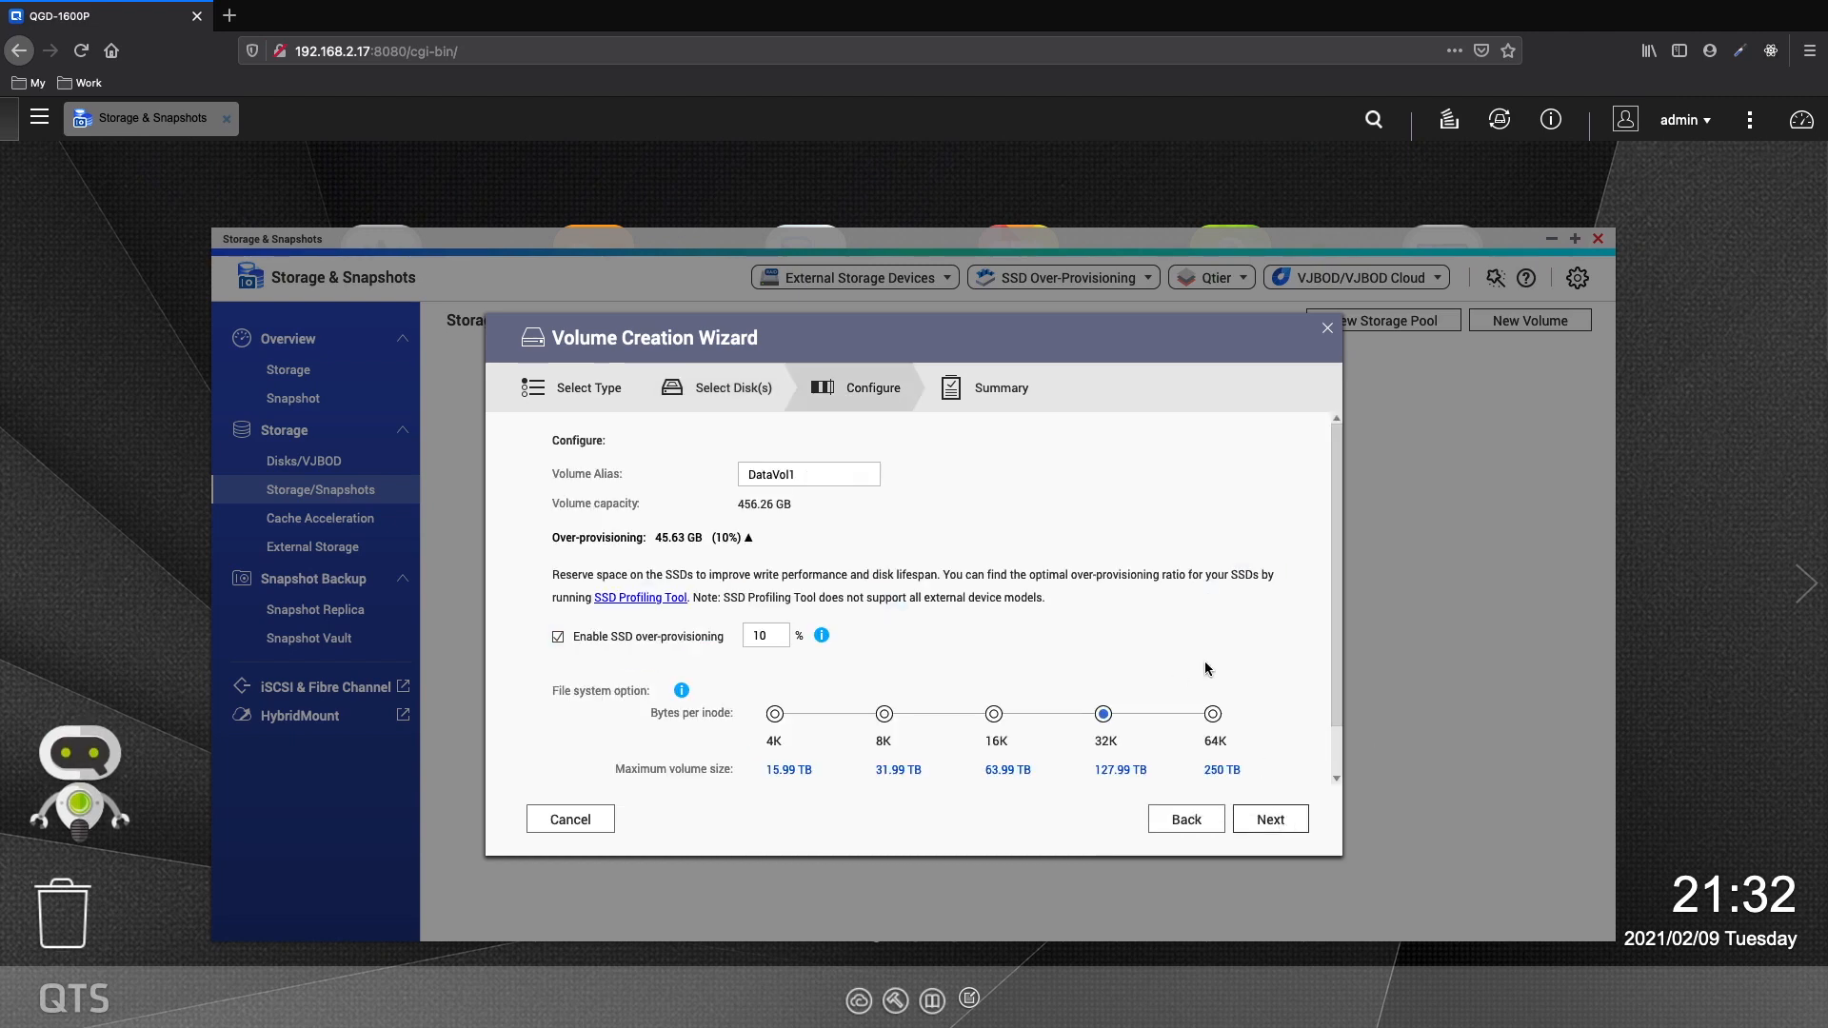
- Set SSD over-provisioning to 5% and create the volume DataVol1, accepting that the disks' data is erased
double_click(778, 638)
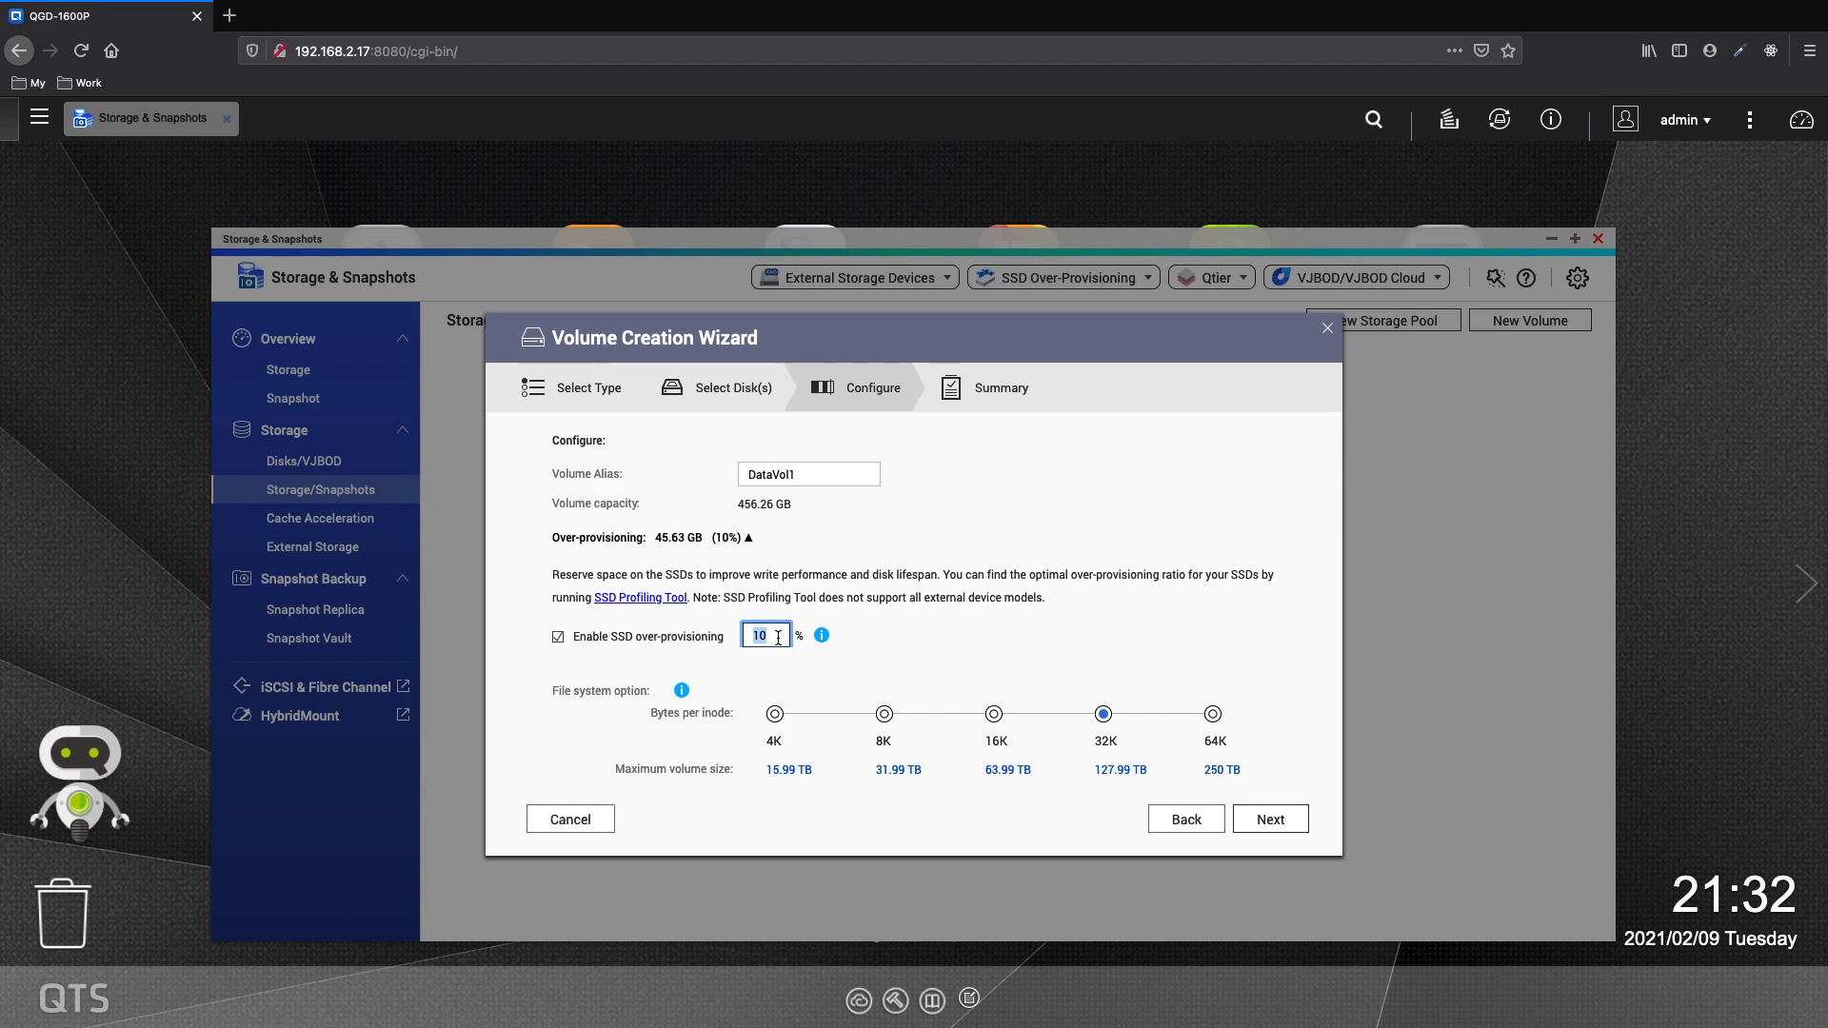
type("5")
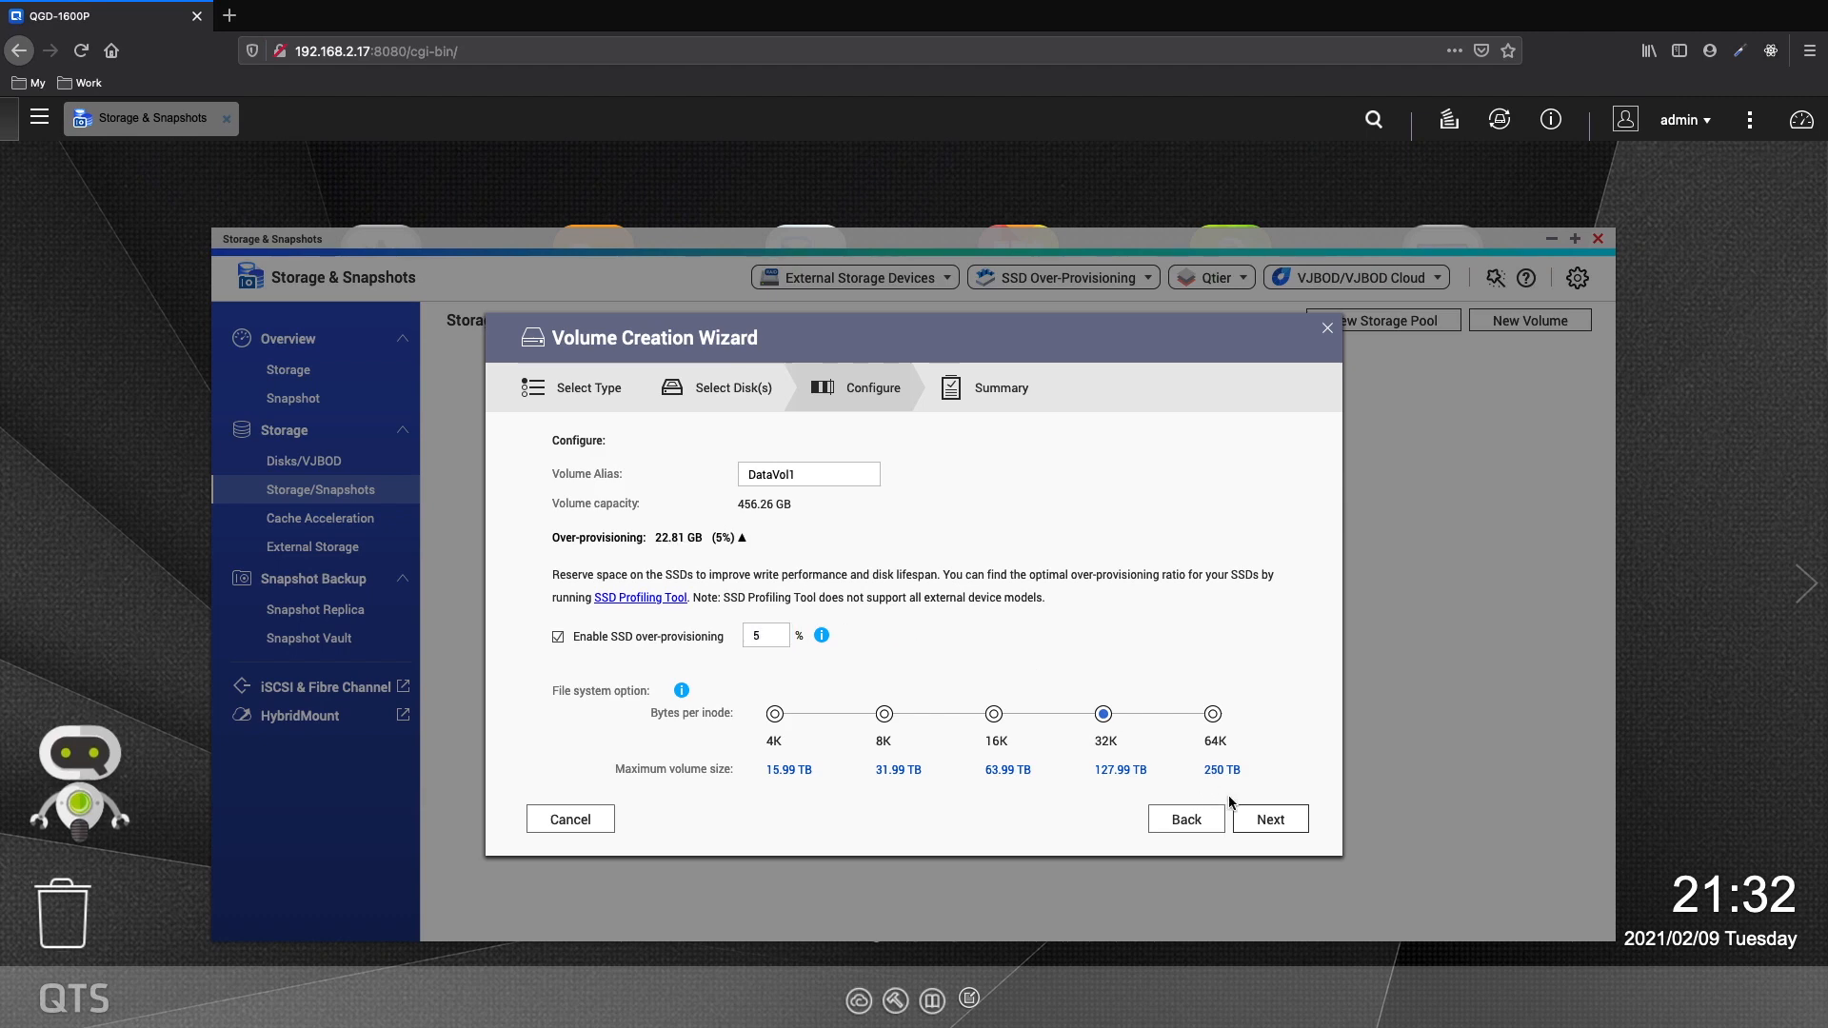
left_click(1267, 821)
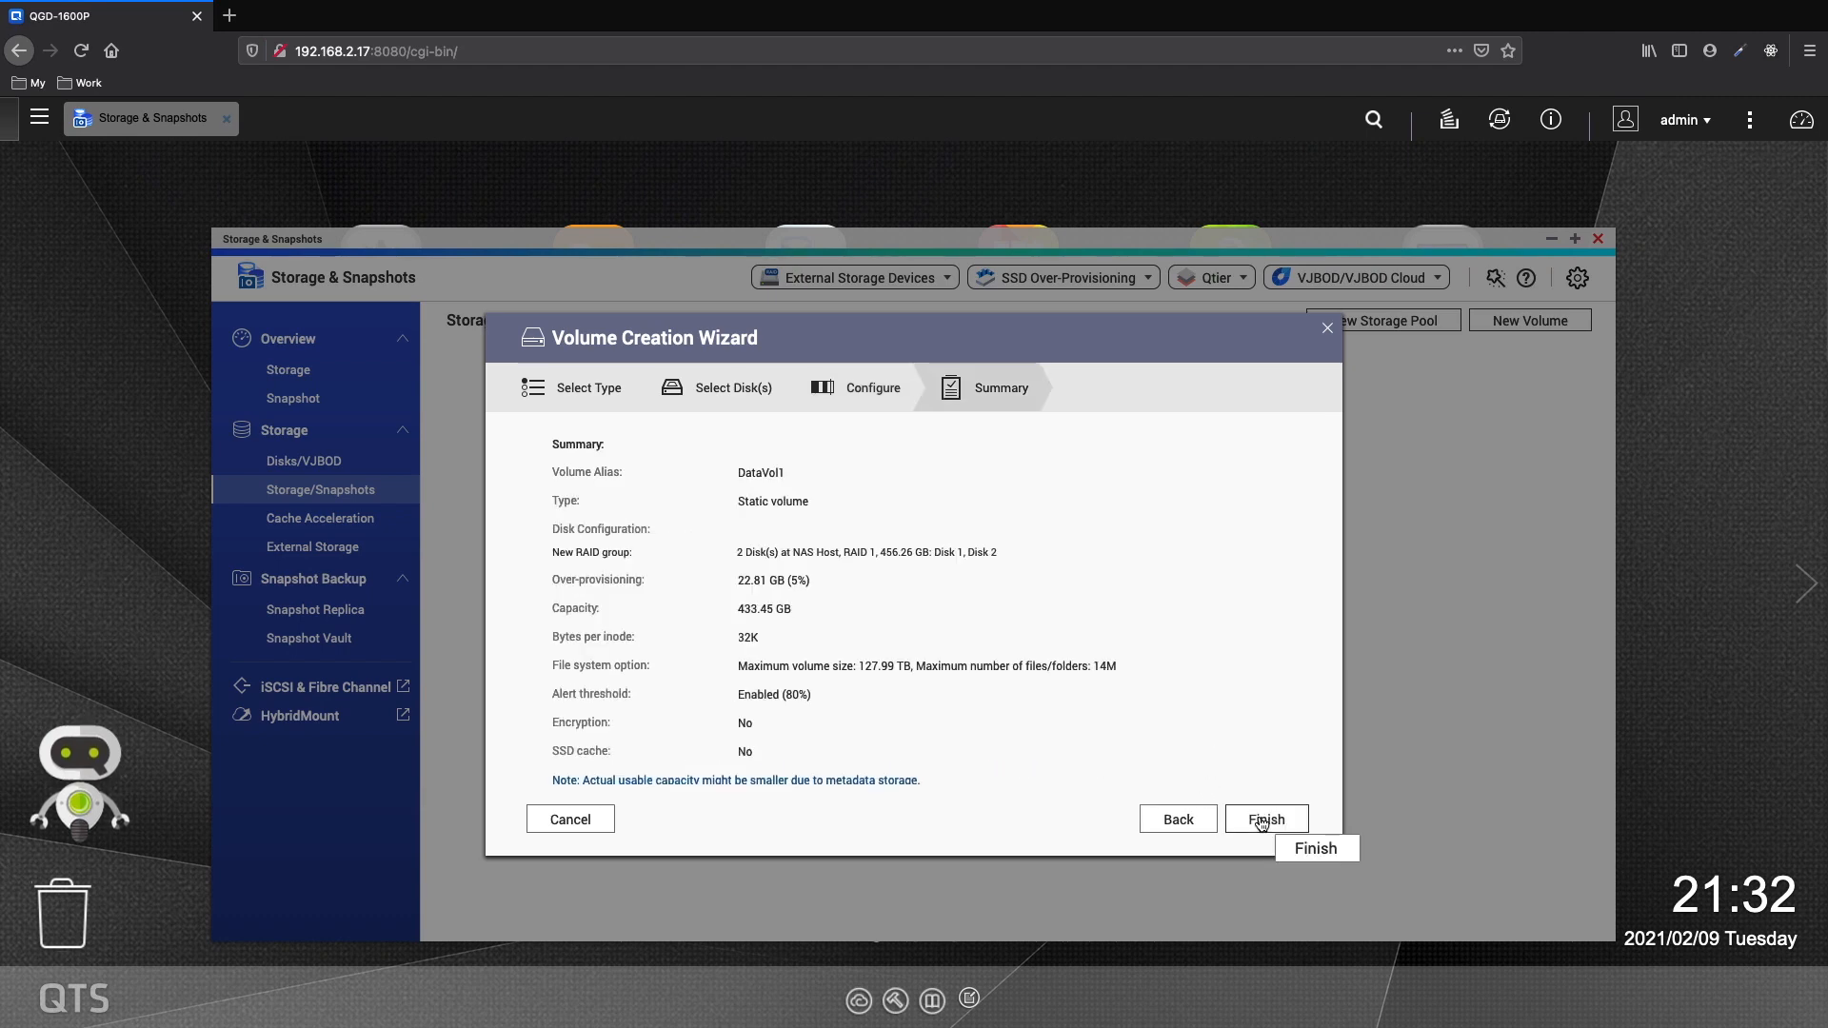
left_click(1264, 821)
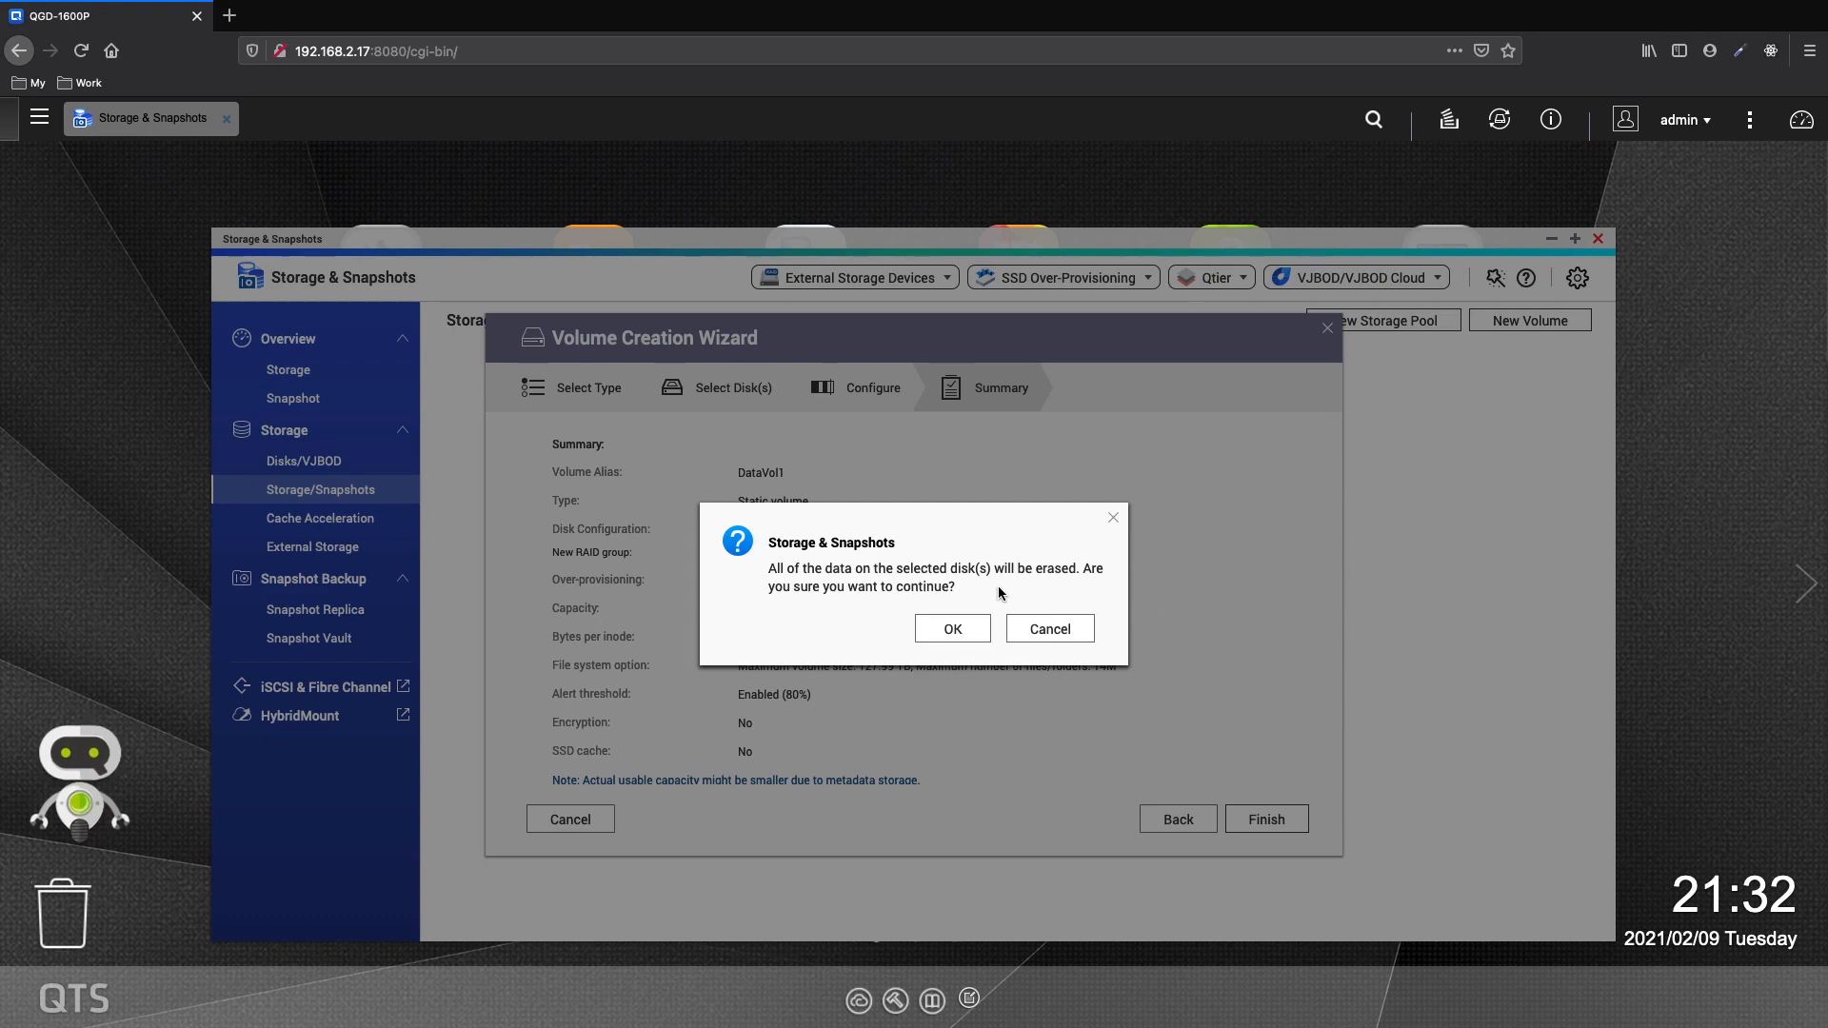
left_click(954, 629)
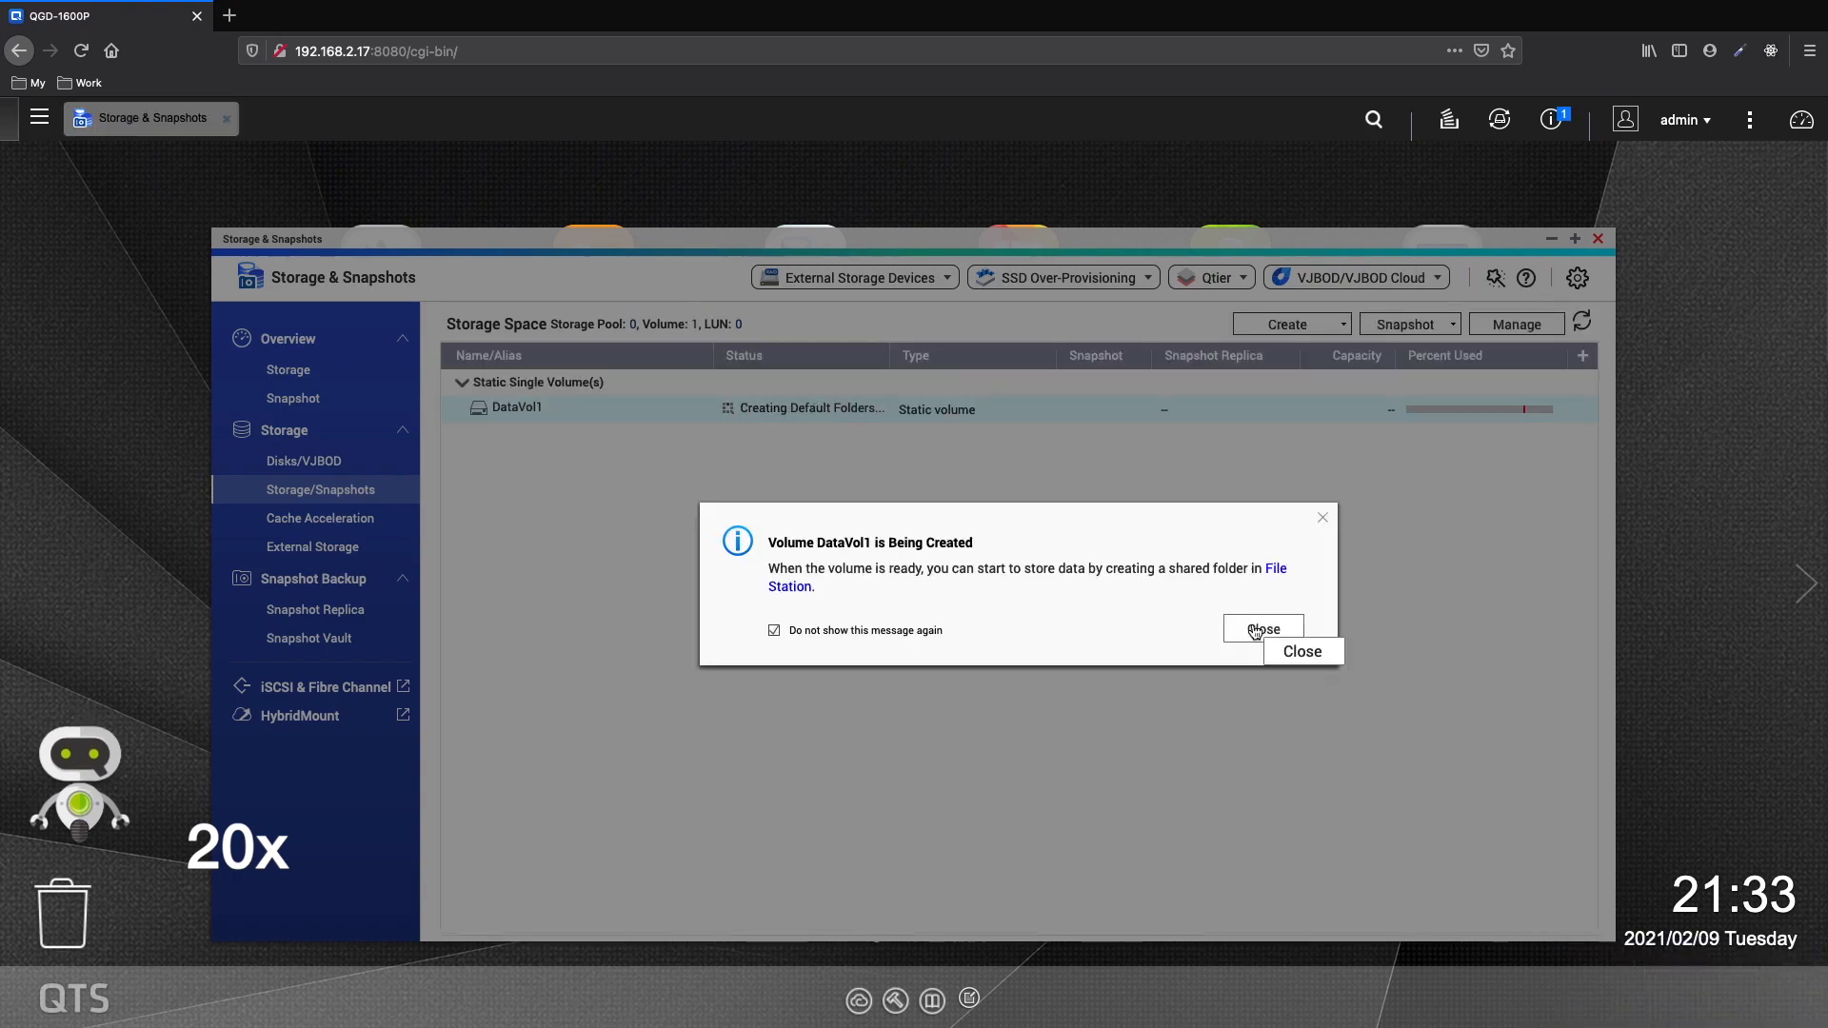
- Dismiss the volume creation message, check DataVol1 in the storage overview, and close Storage & Snapshots
left_click(1264, 629)
left_click(289, 370)
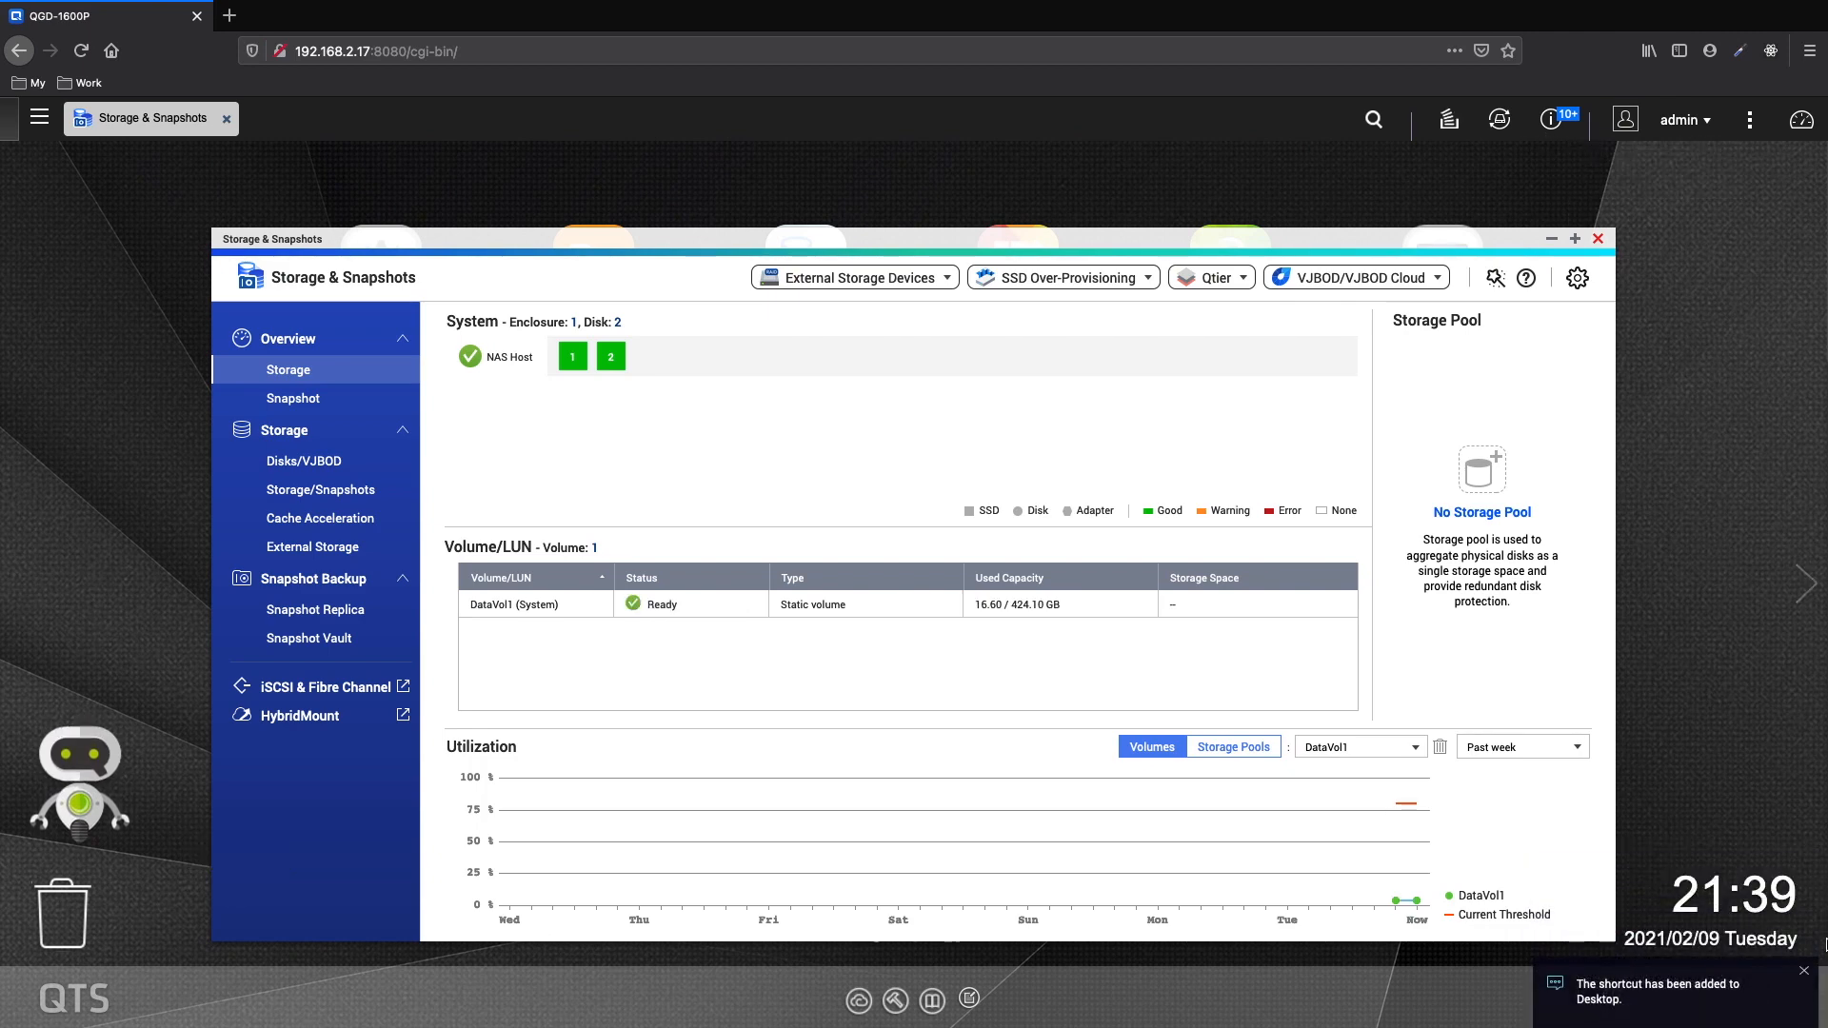
left_click(1804, 973)
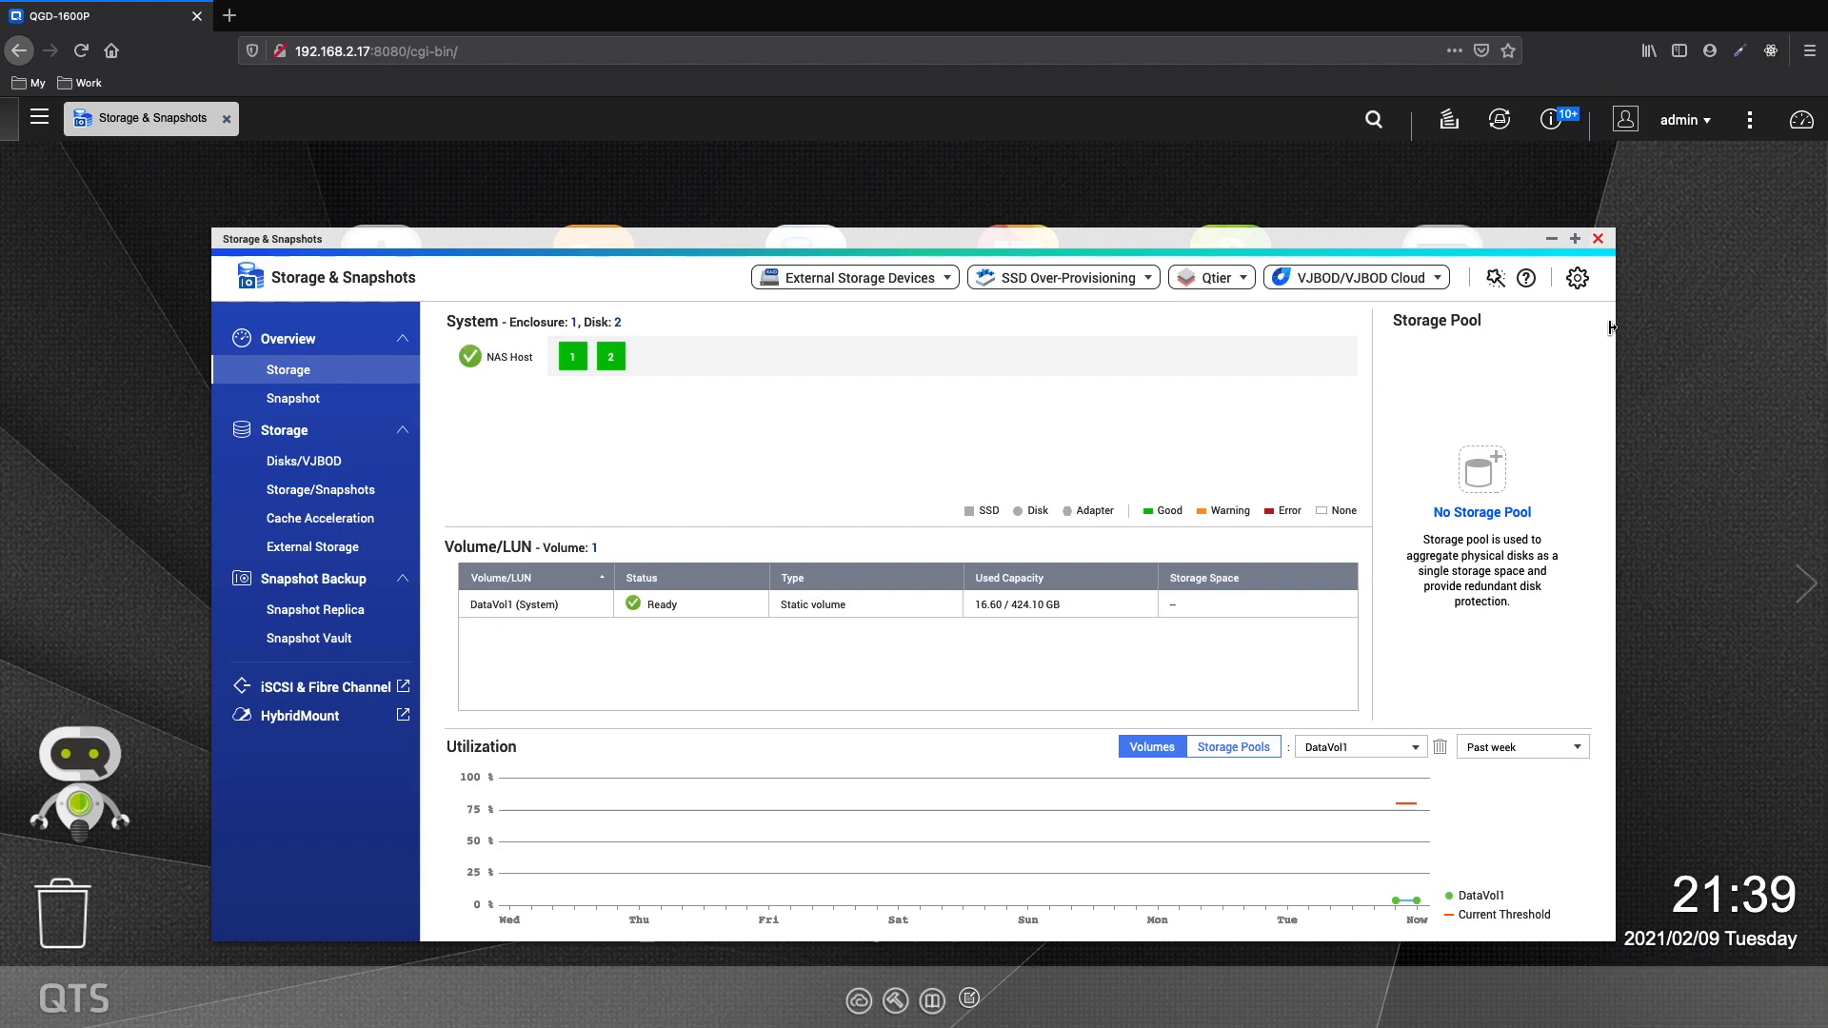
left_click(1599, 240)
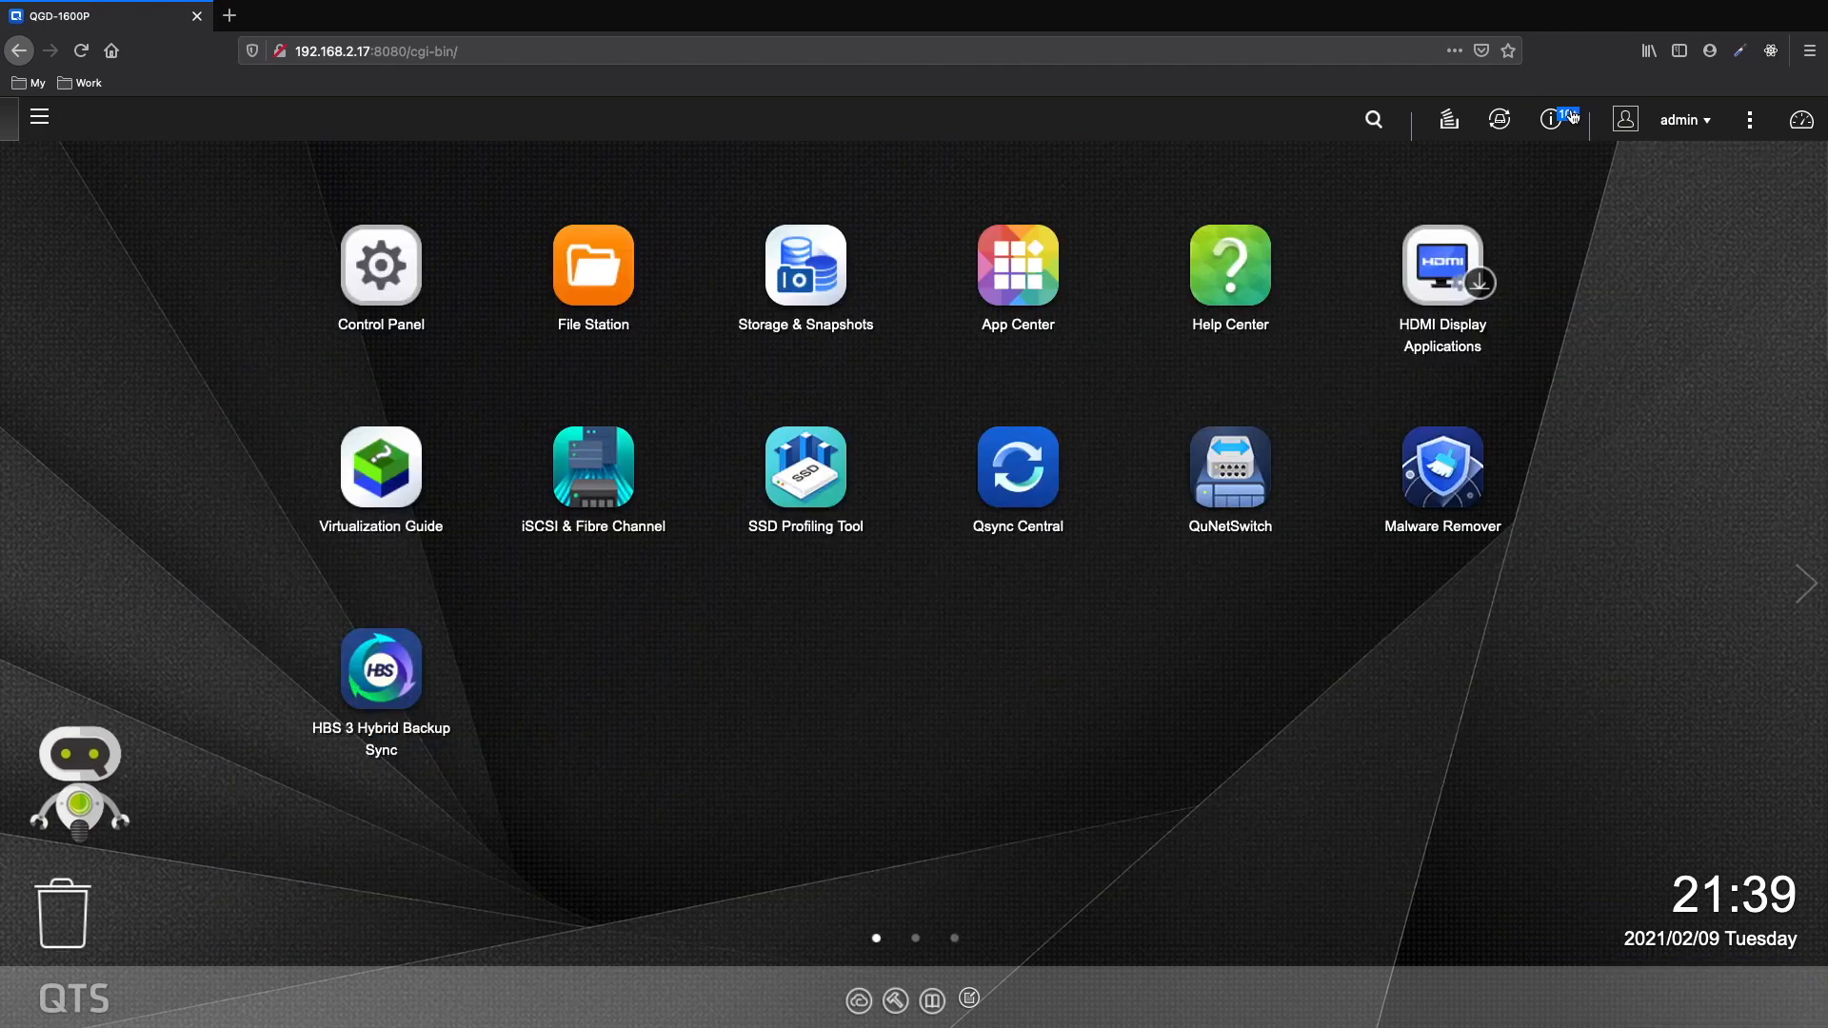
- Clear all event notifications and close the notification list
left_click(1569, 122)
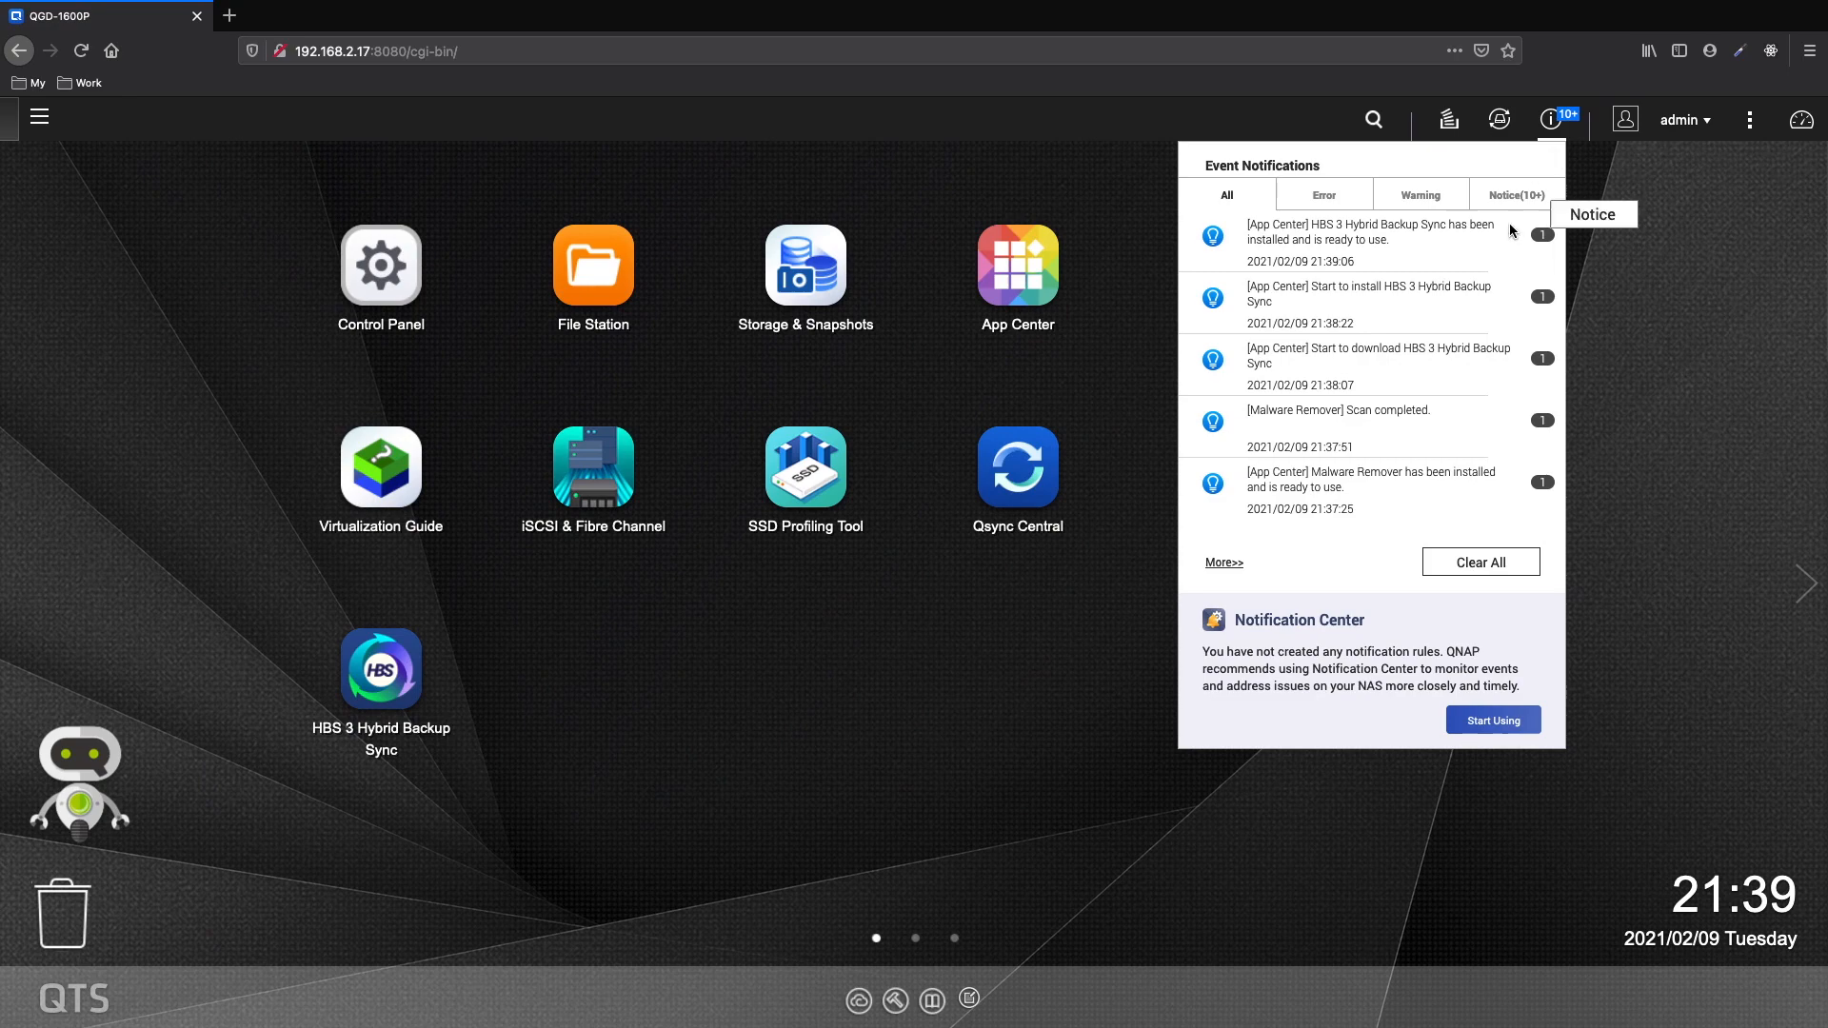
left_click(1500, 571)
left_click(1657, 483)
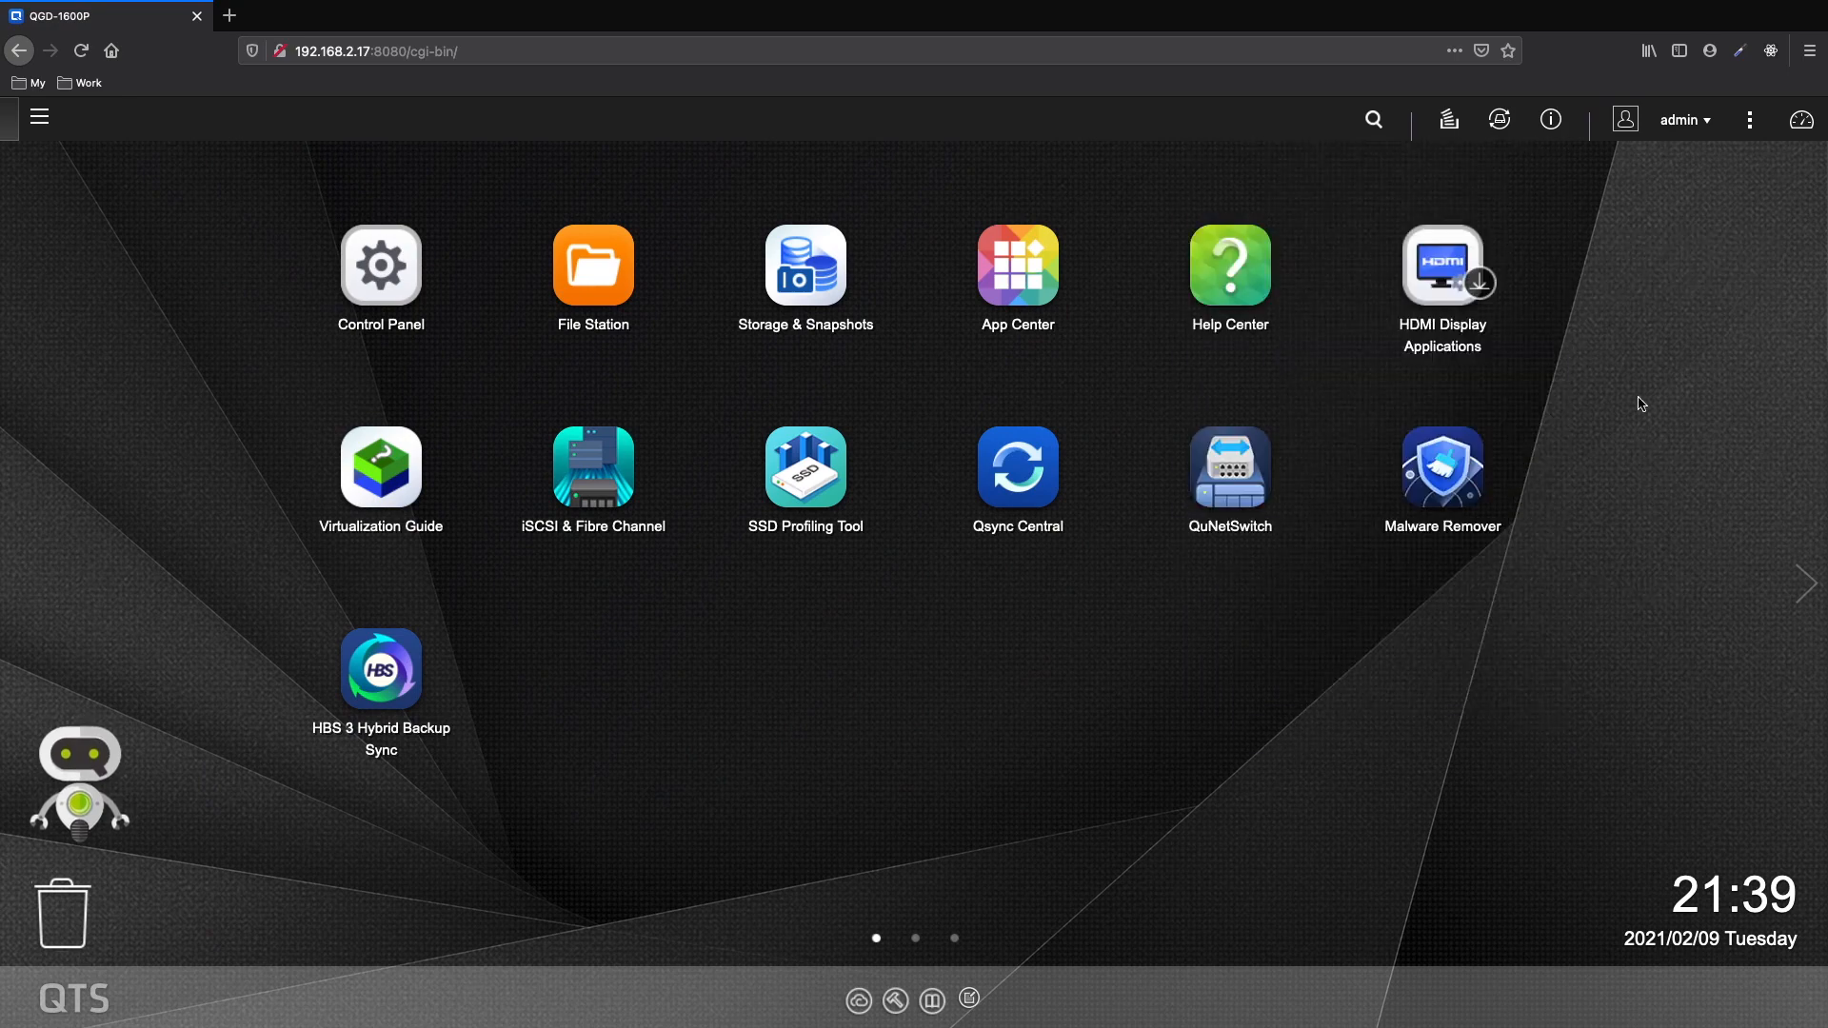
- Open App Center, list all apps, and install Container Station
left_click(989, 282)
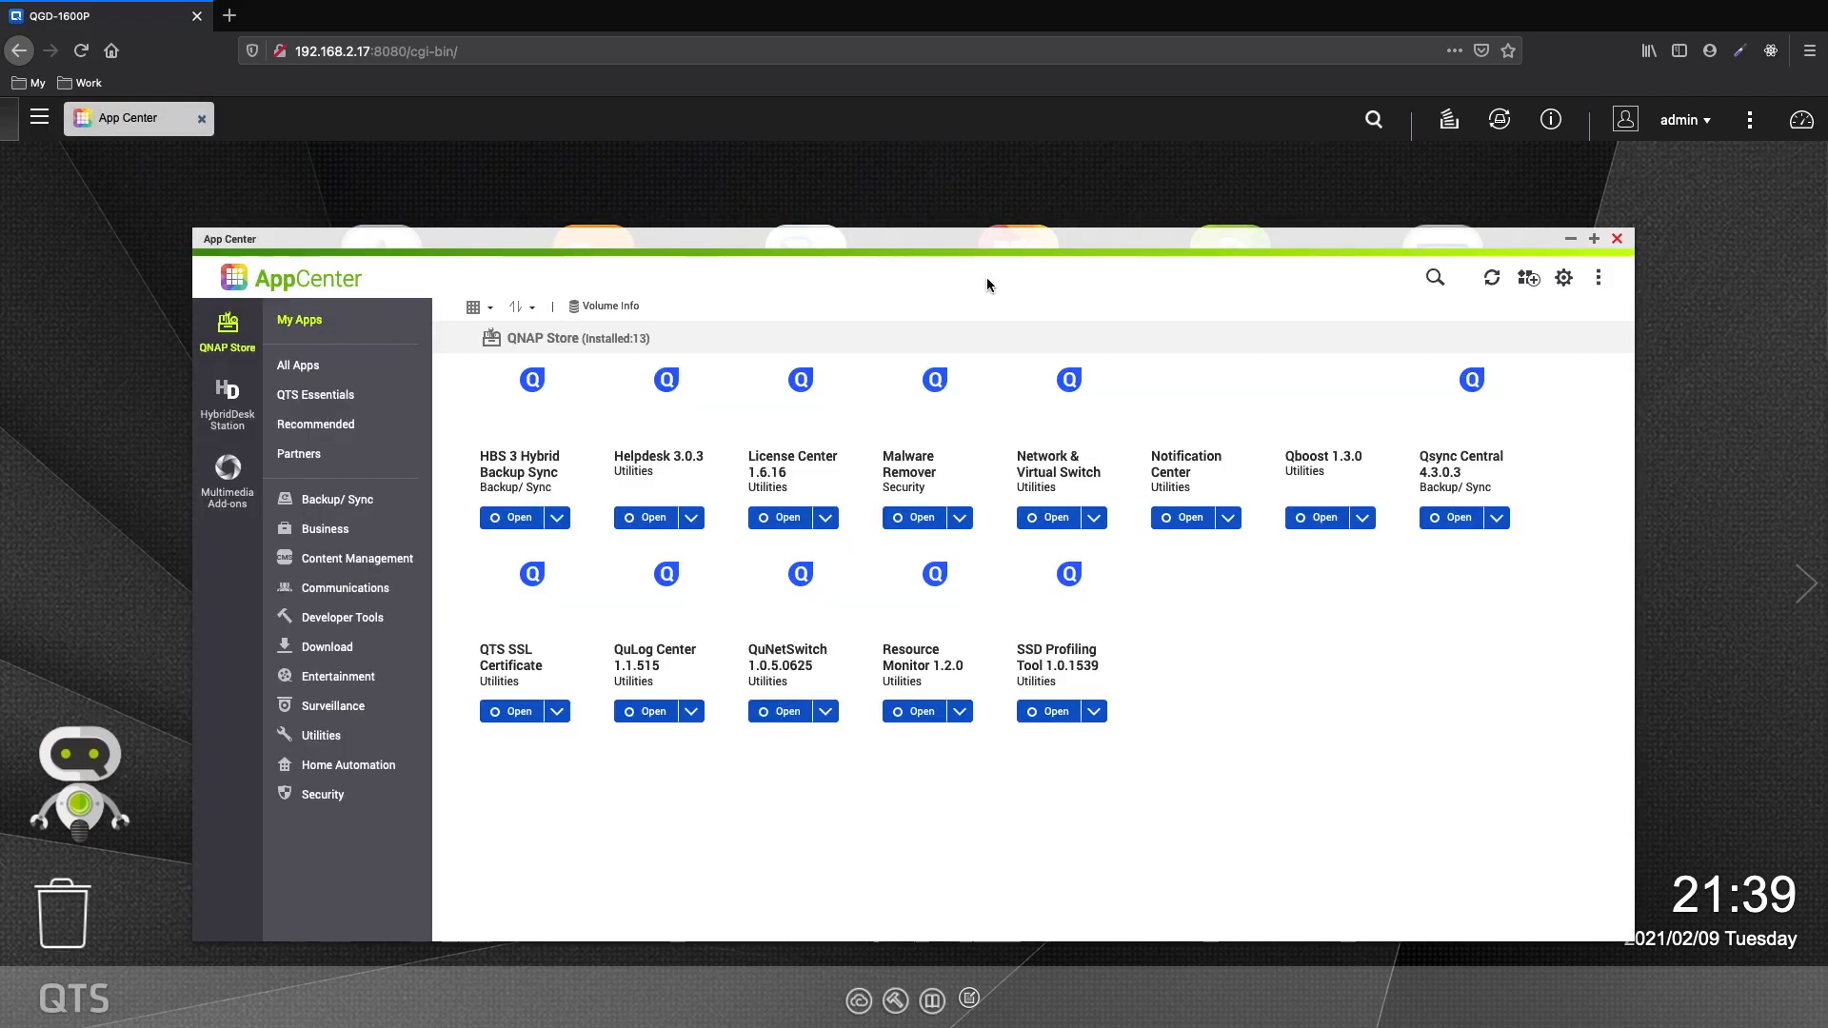
left_click(303, 366)
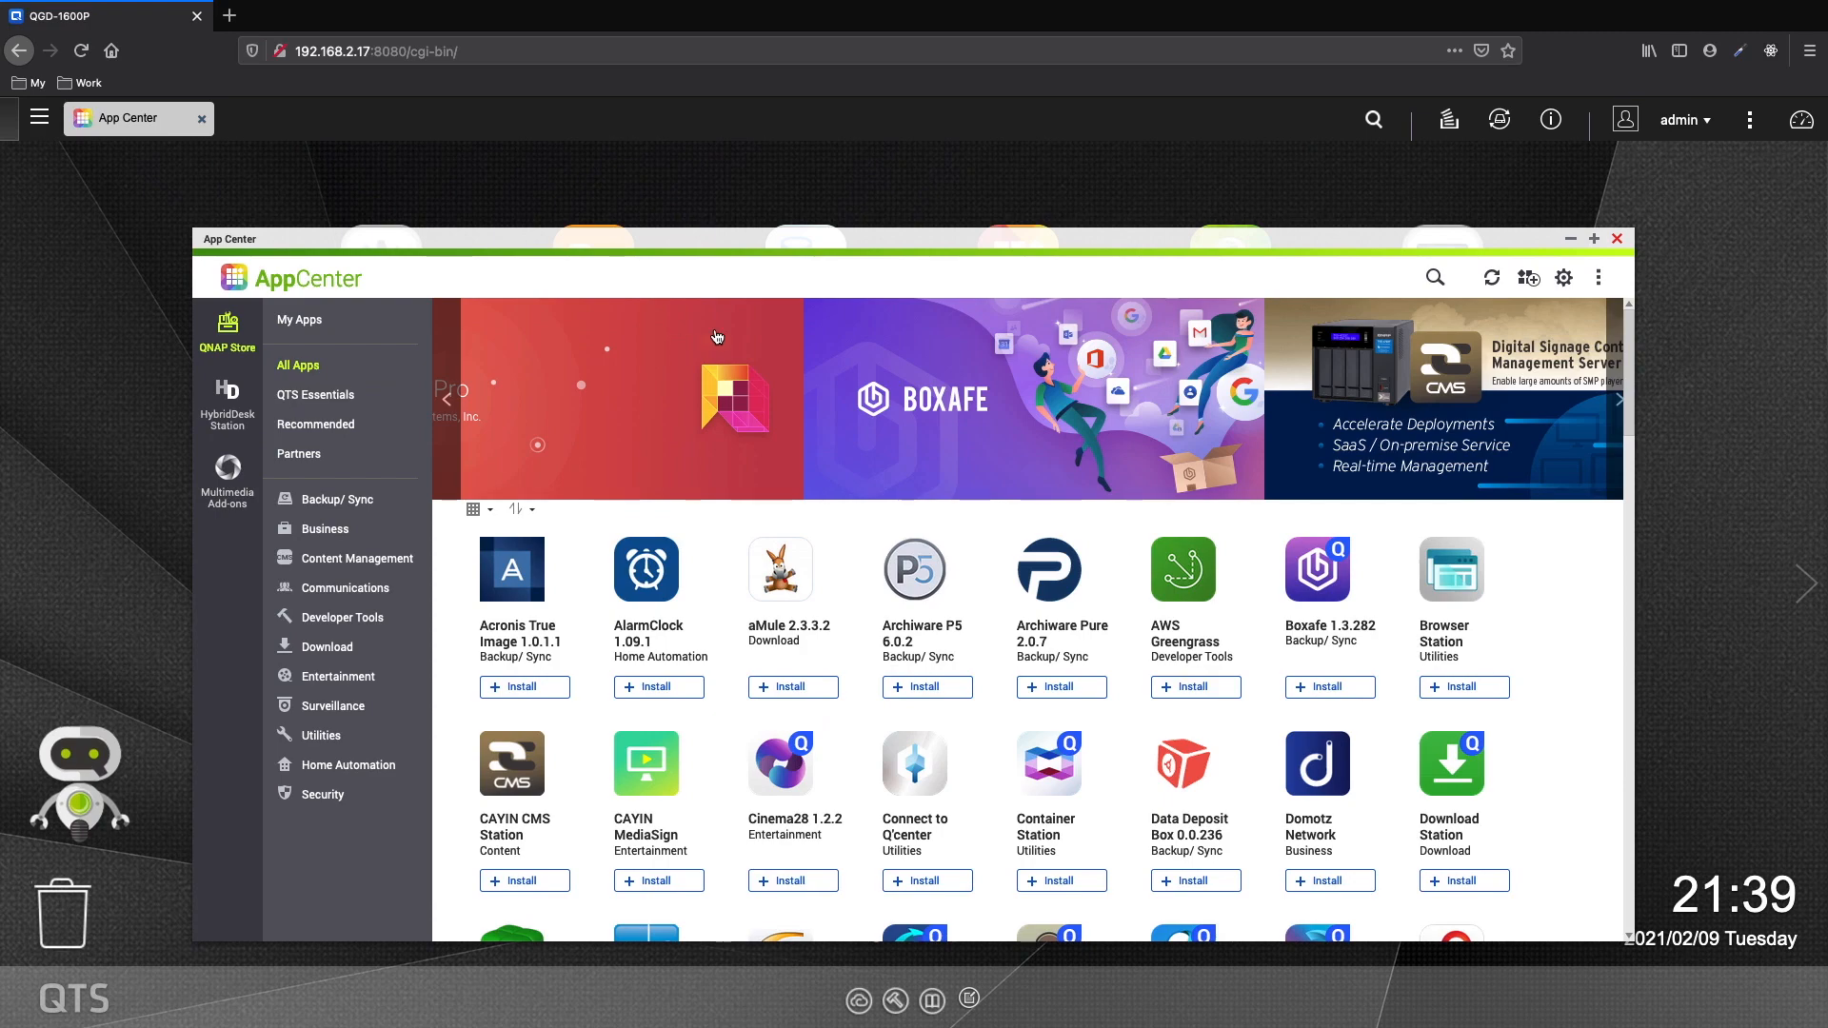
left_click_drag(1413, 245, 1408, 183)
scroll(1248, 505, "down", 2)
scroll(1248, 506, "down", 1)
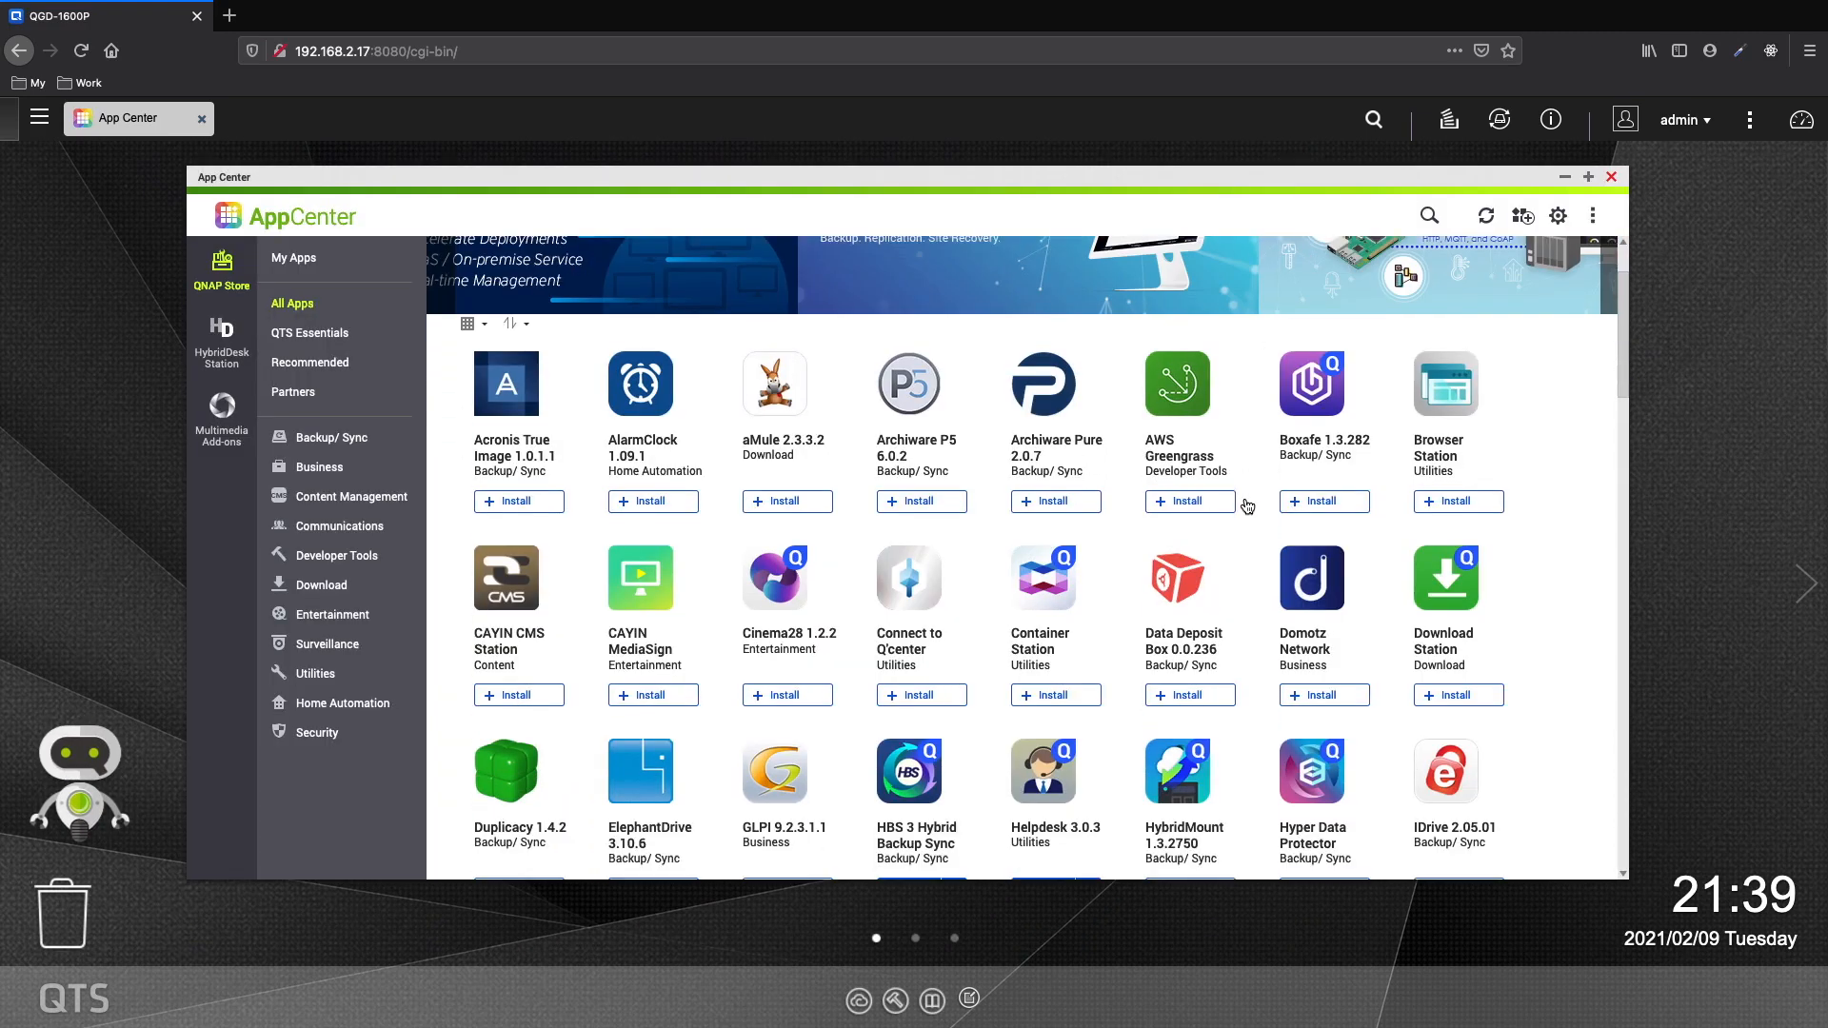
left_click(1053, 695)
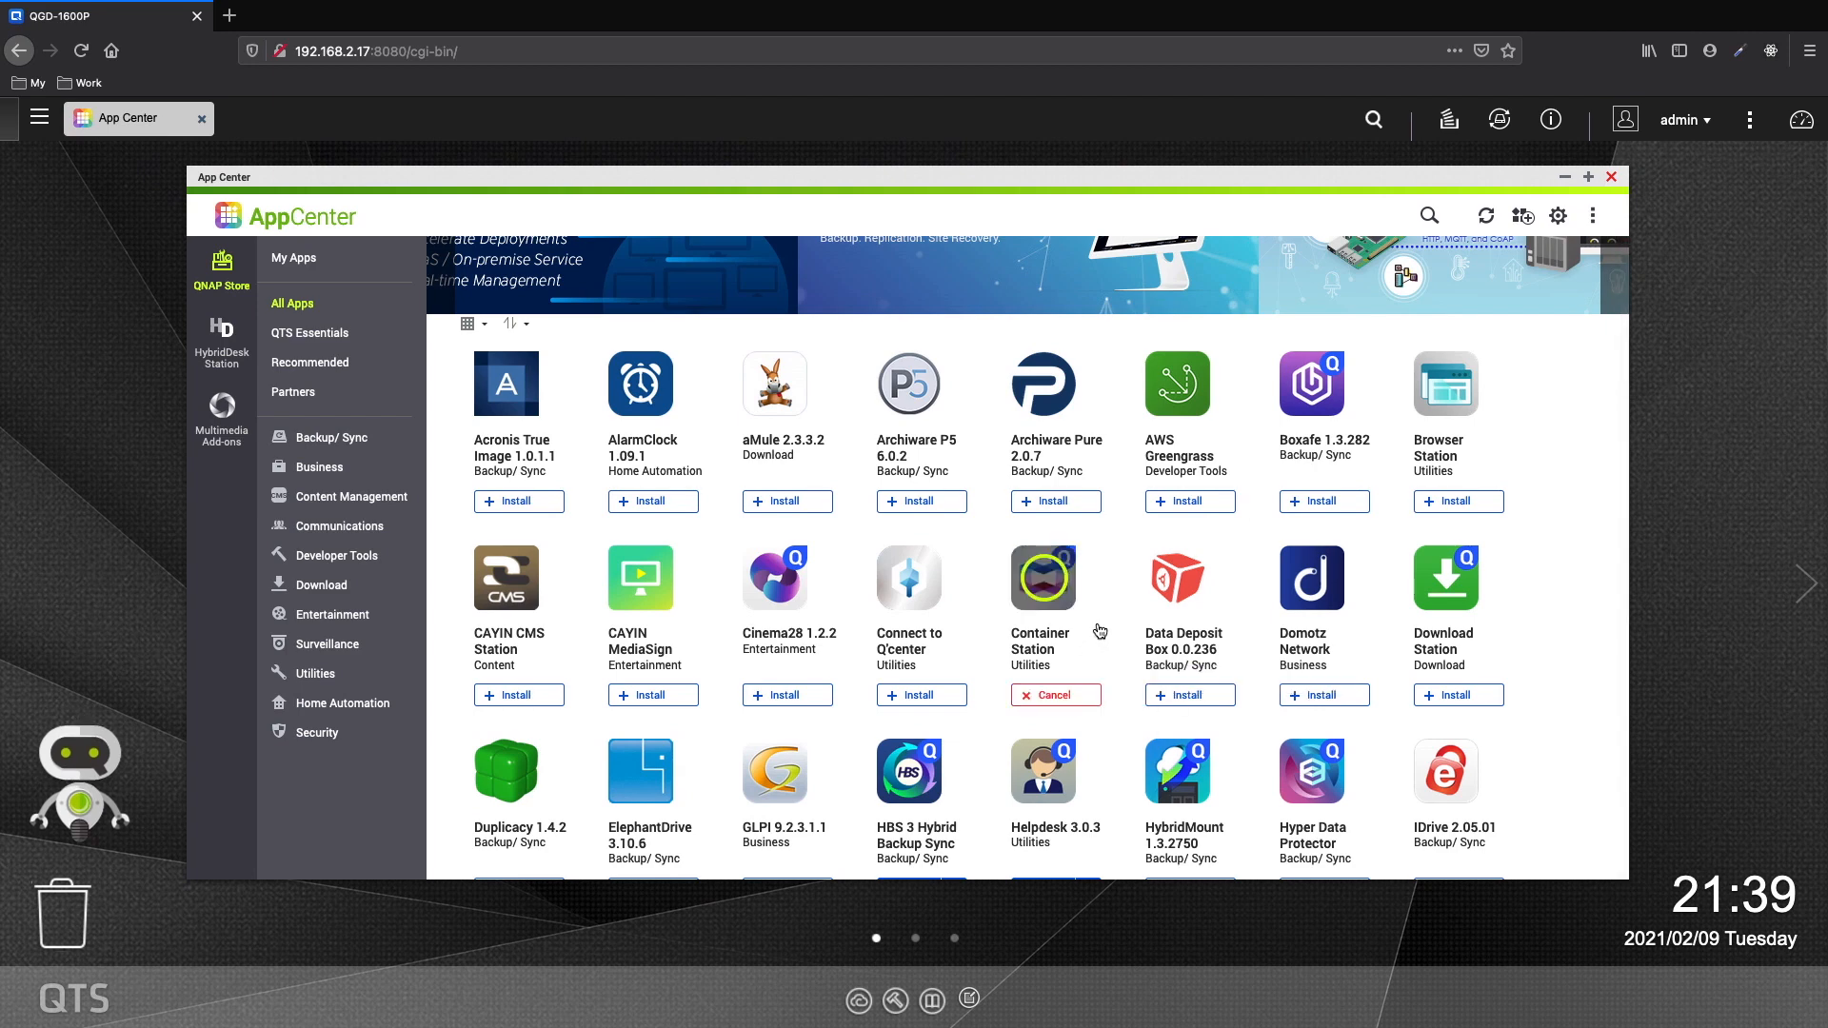
- Install Virtualization Station from the full app list, check the background tasks, and close App Center
scroll(1100, 632, "down", 1)
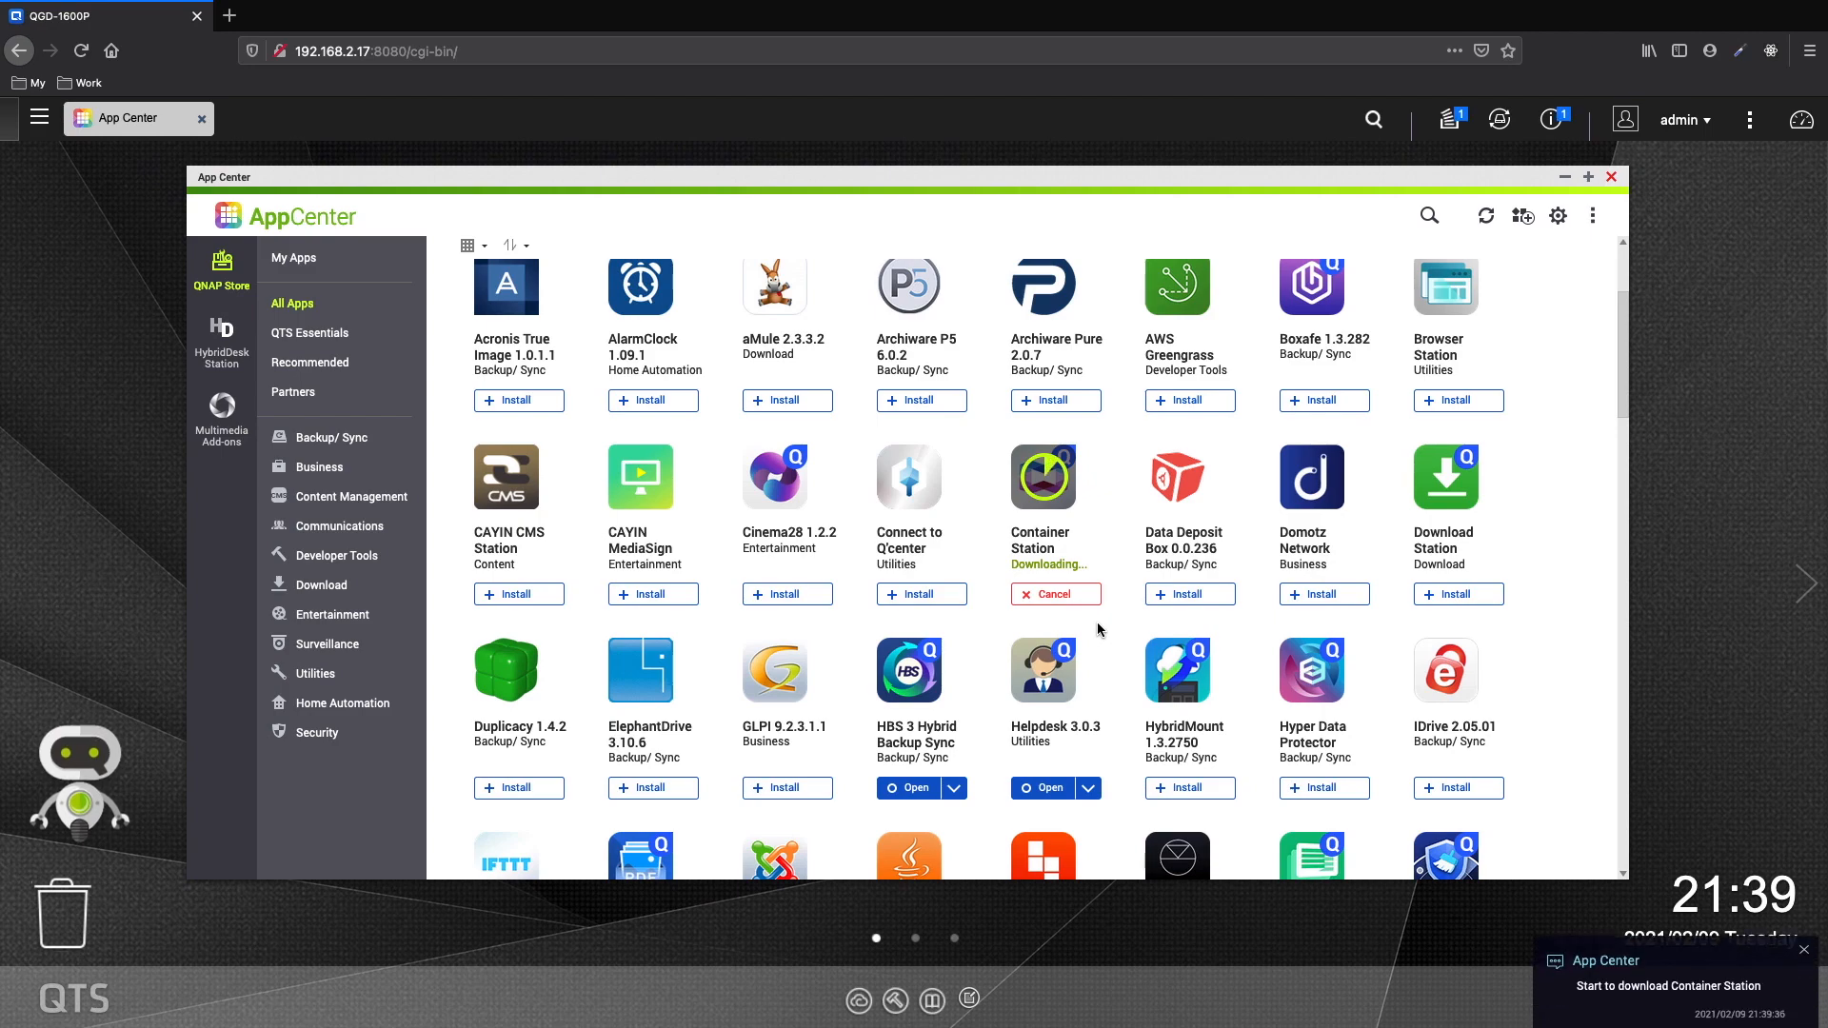
scroll(1100, 631, "down", 8)
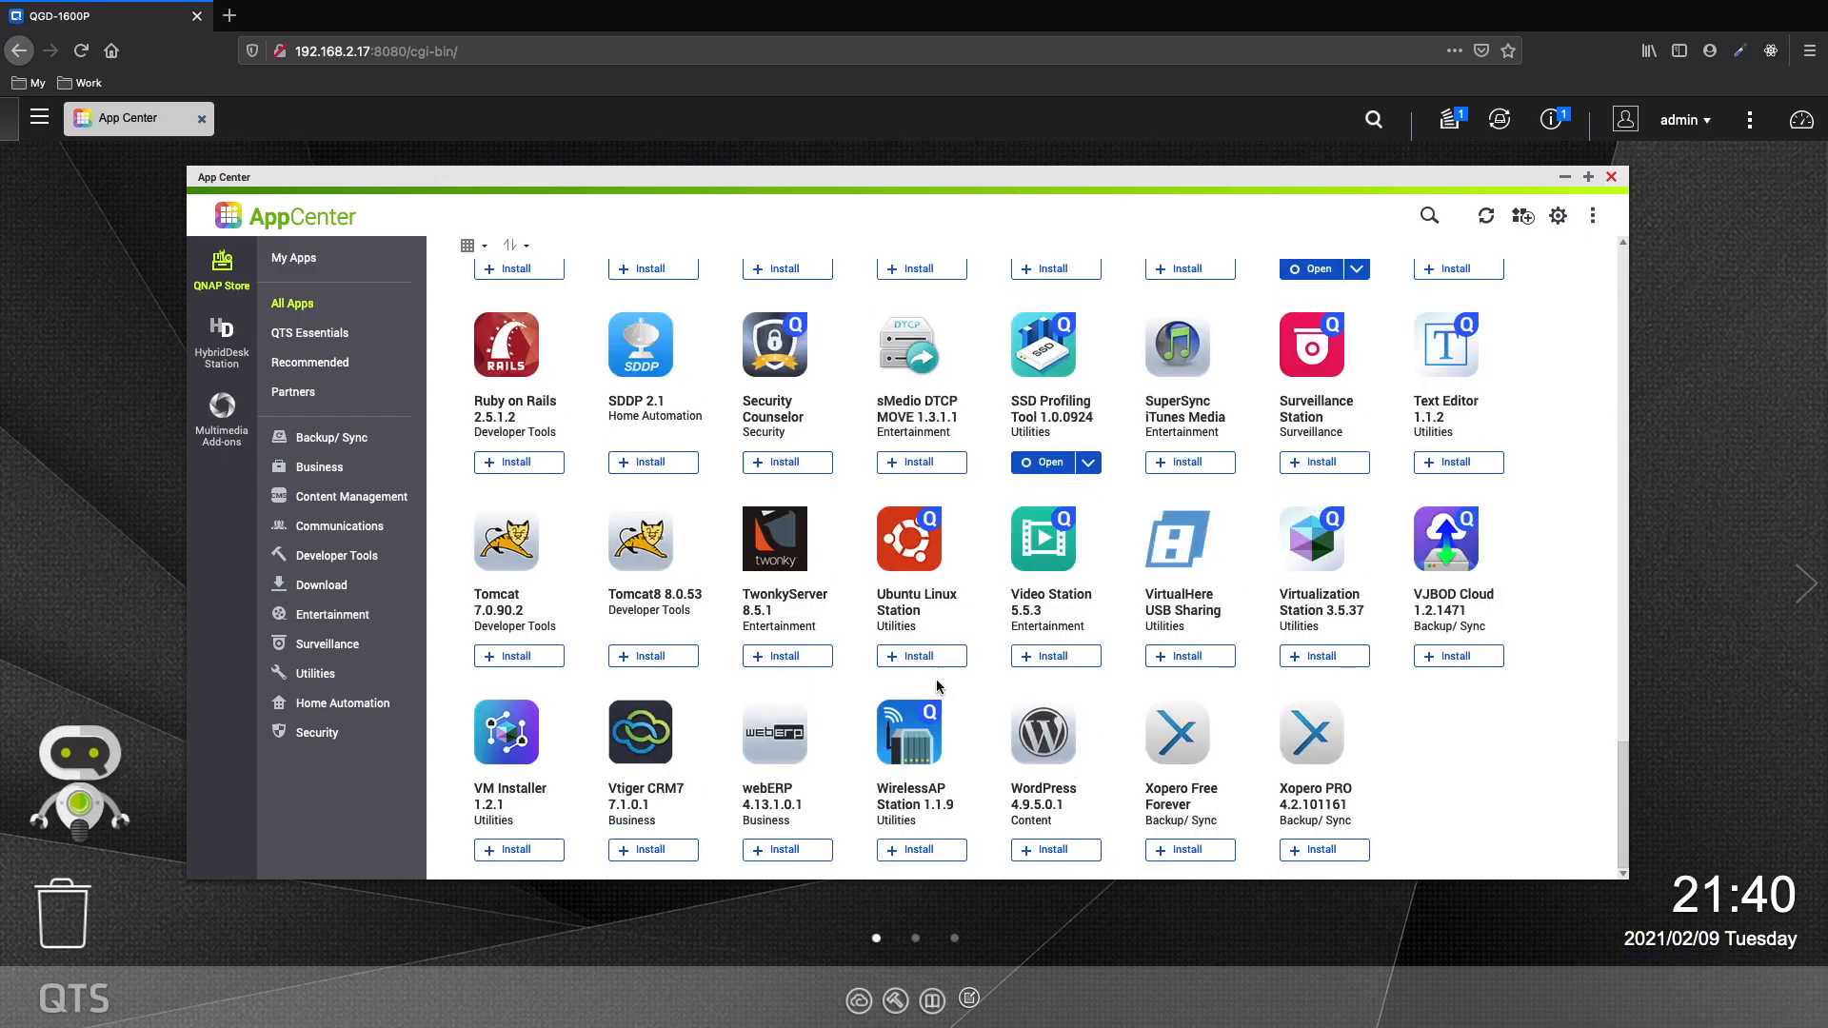
left_click(1324, 657)
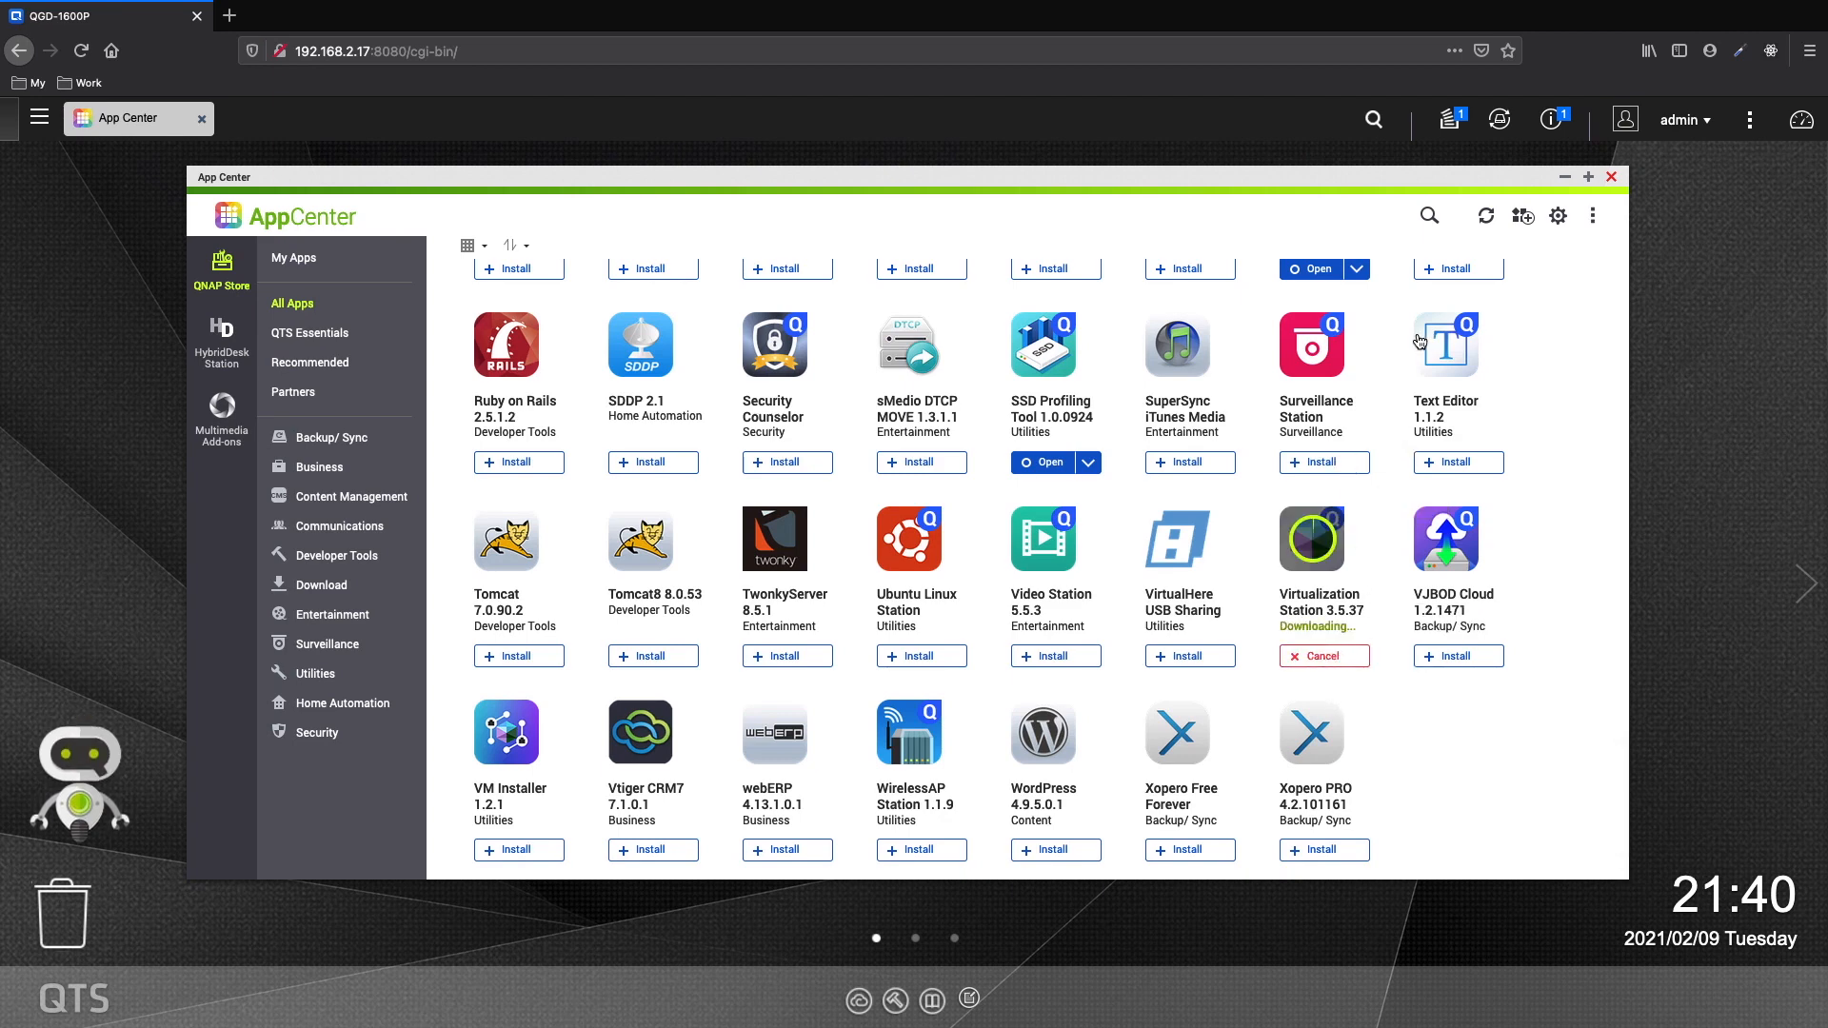
left_click(1451, 131)
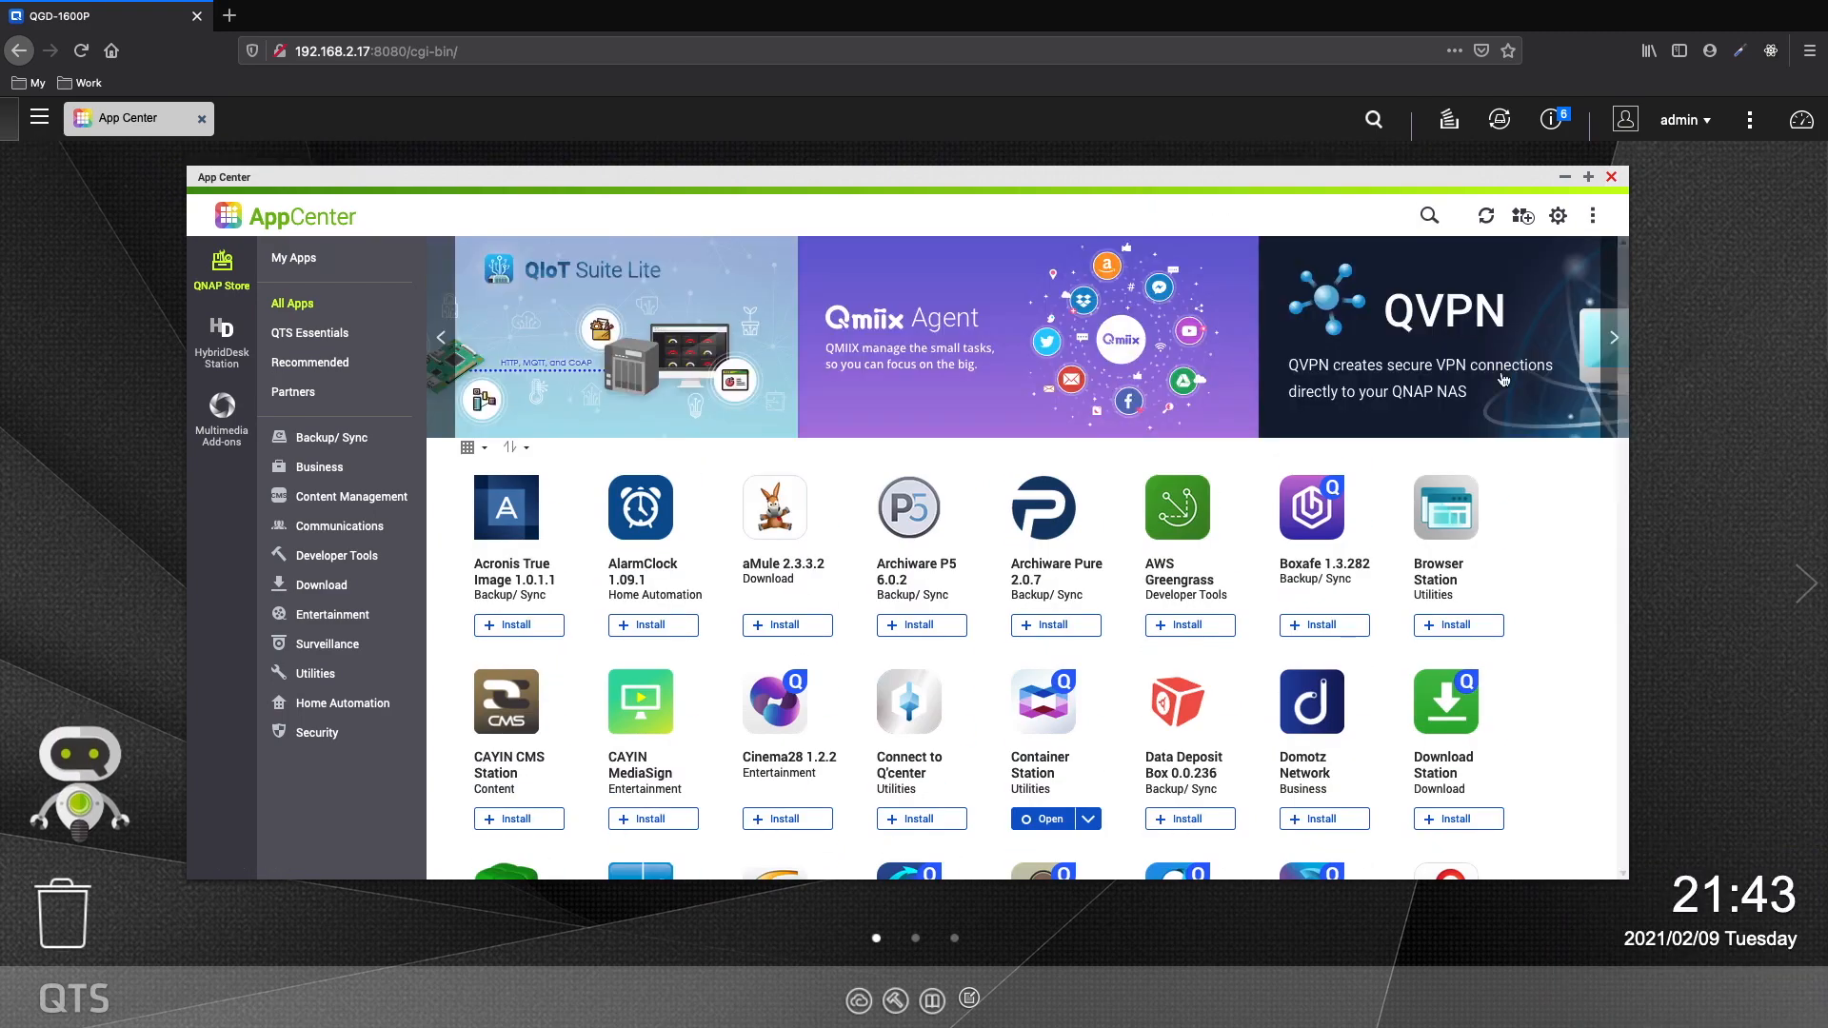
left_click(1613, 179)
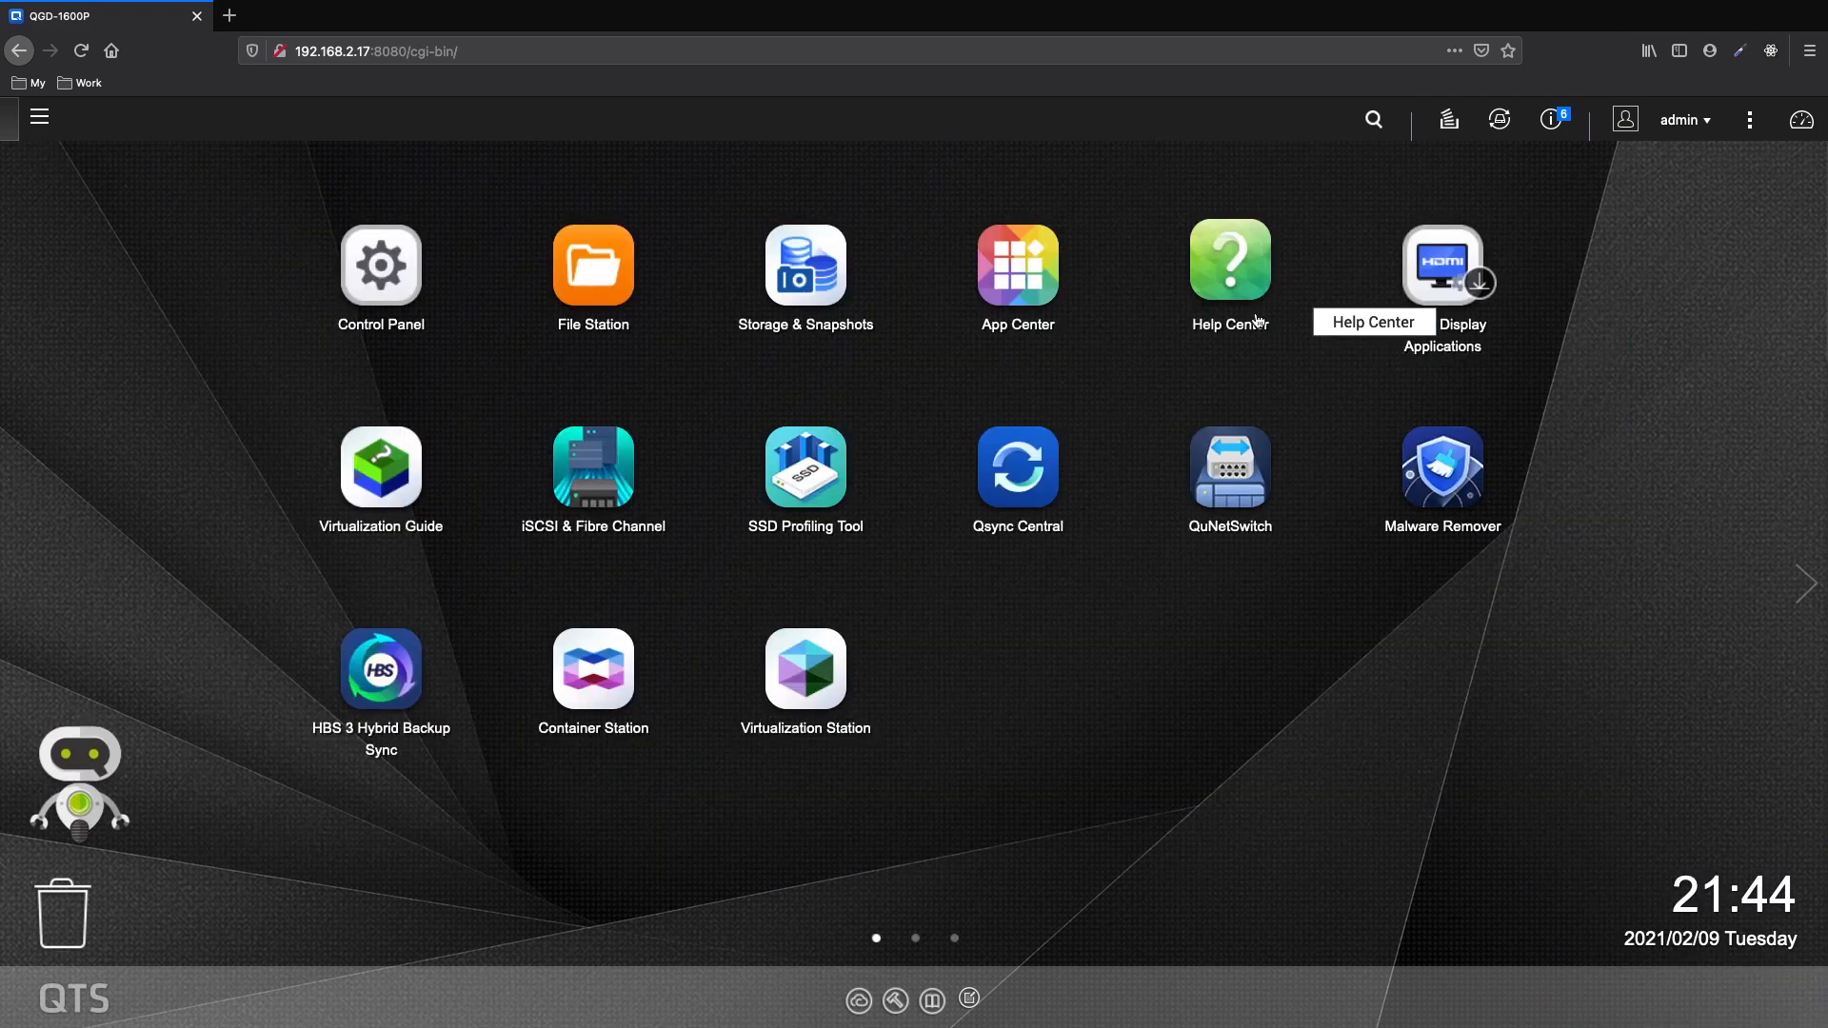
- Open the Network & Virtual Switch settings from Control Panel and close the Control Panel window
left_click(383, 276)
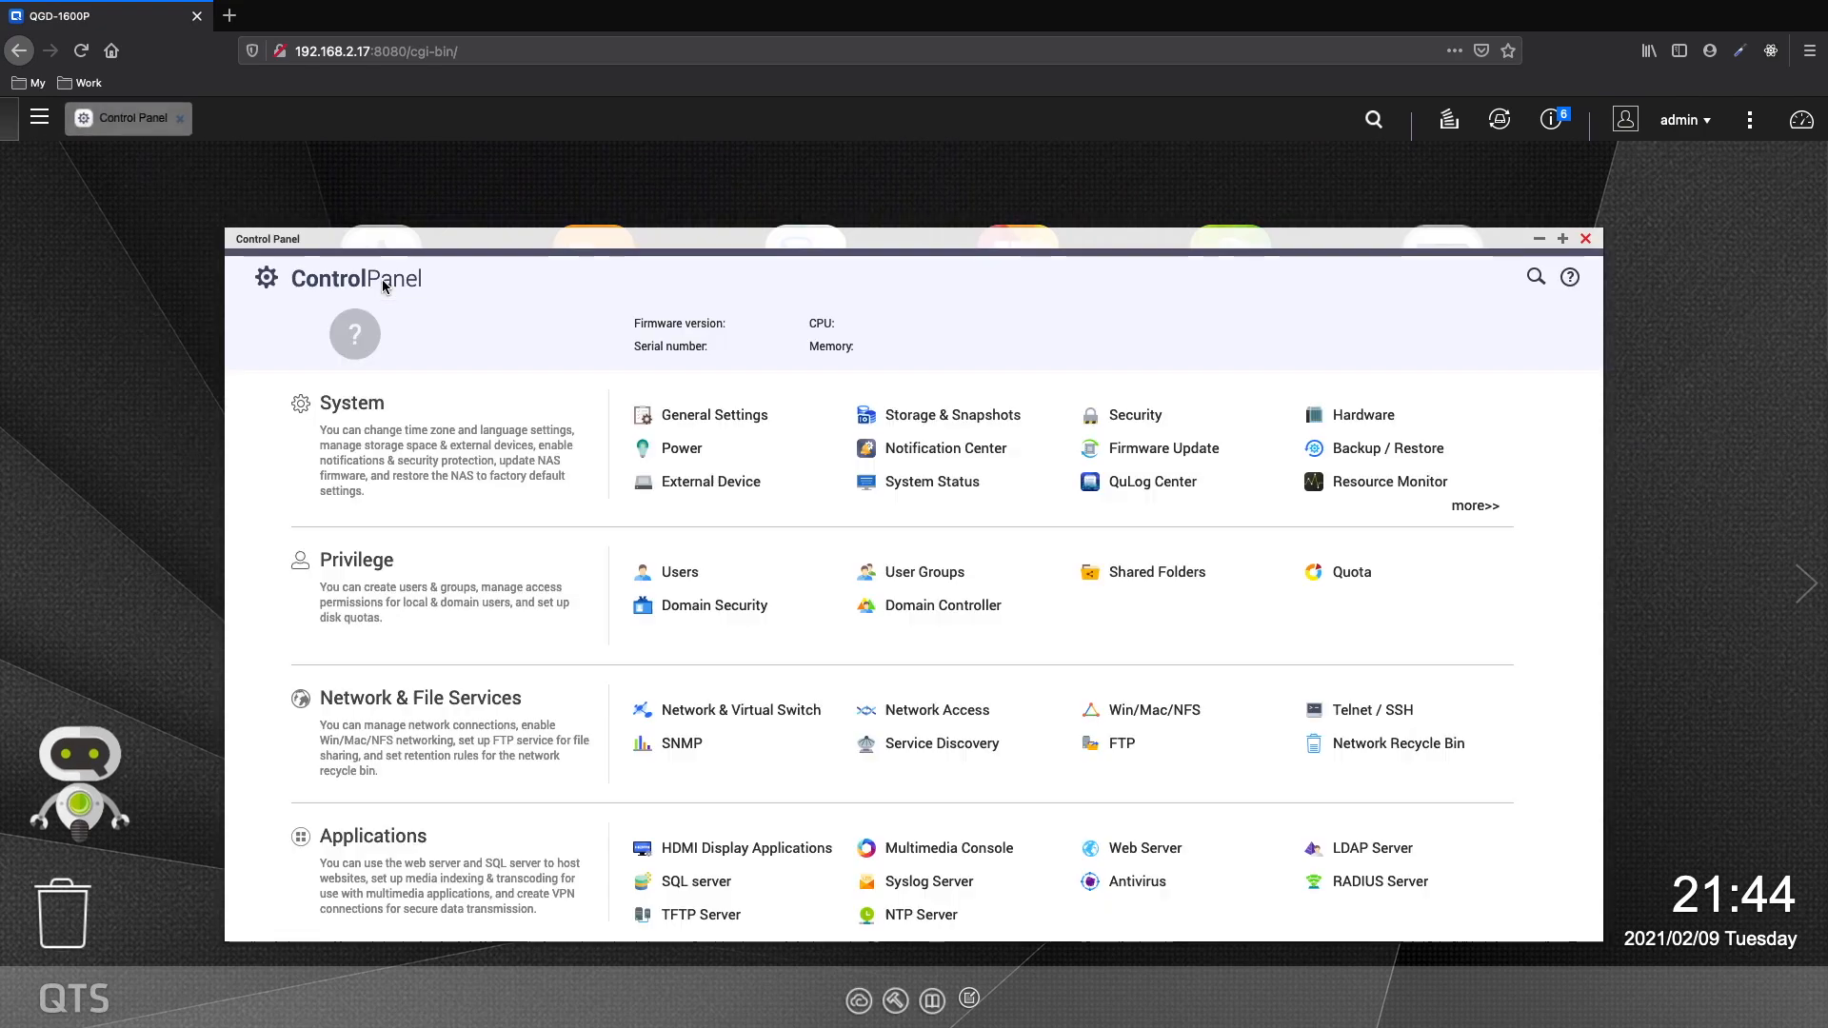
left_click_drag(716, 187, 716, 184)
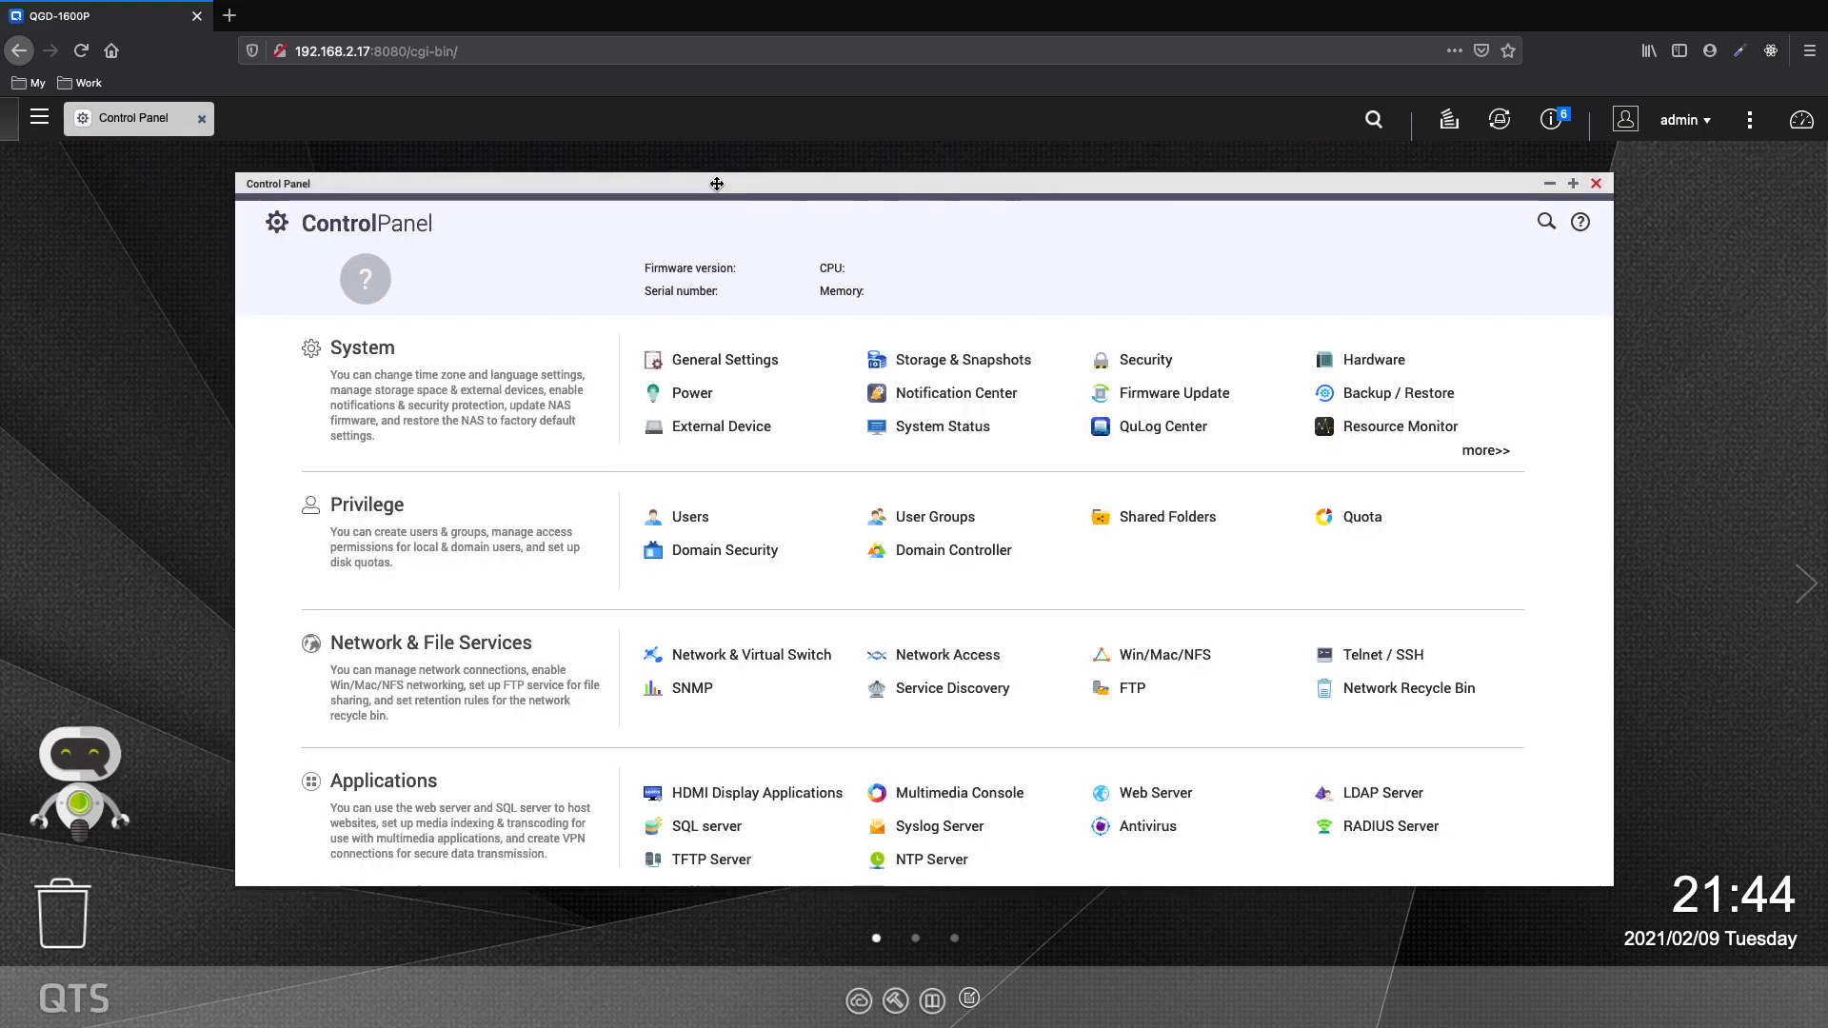
left_click(772, 655)
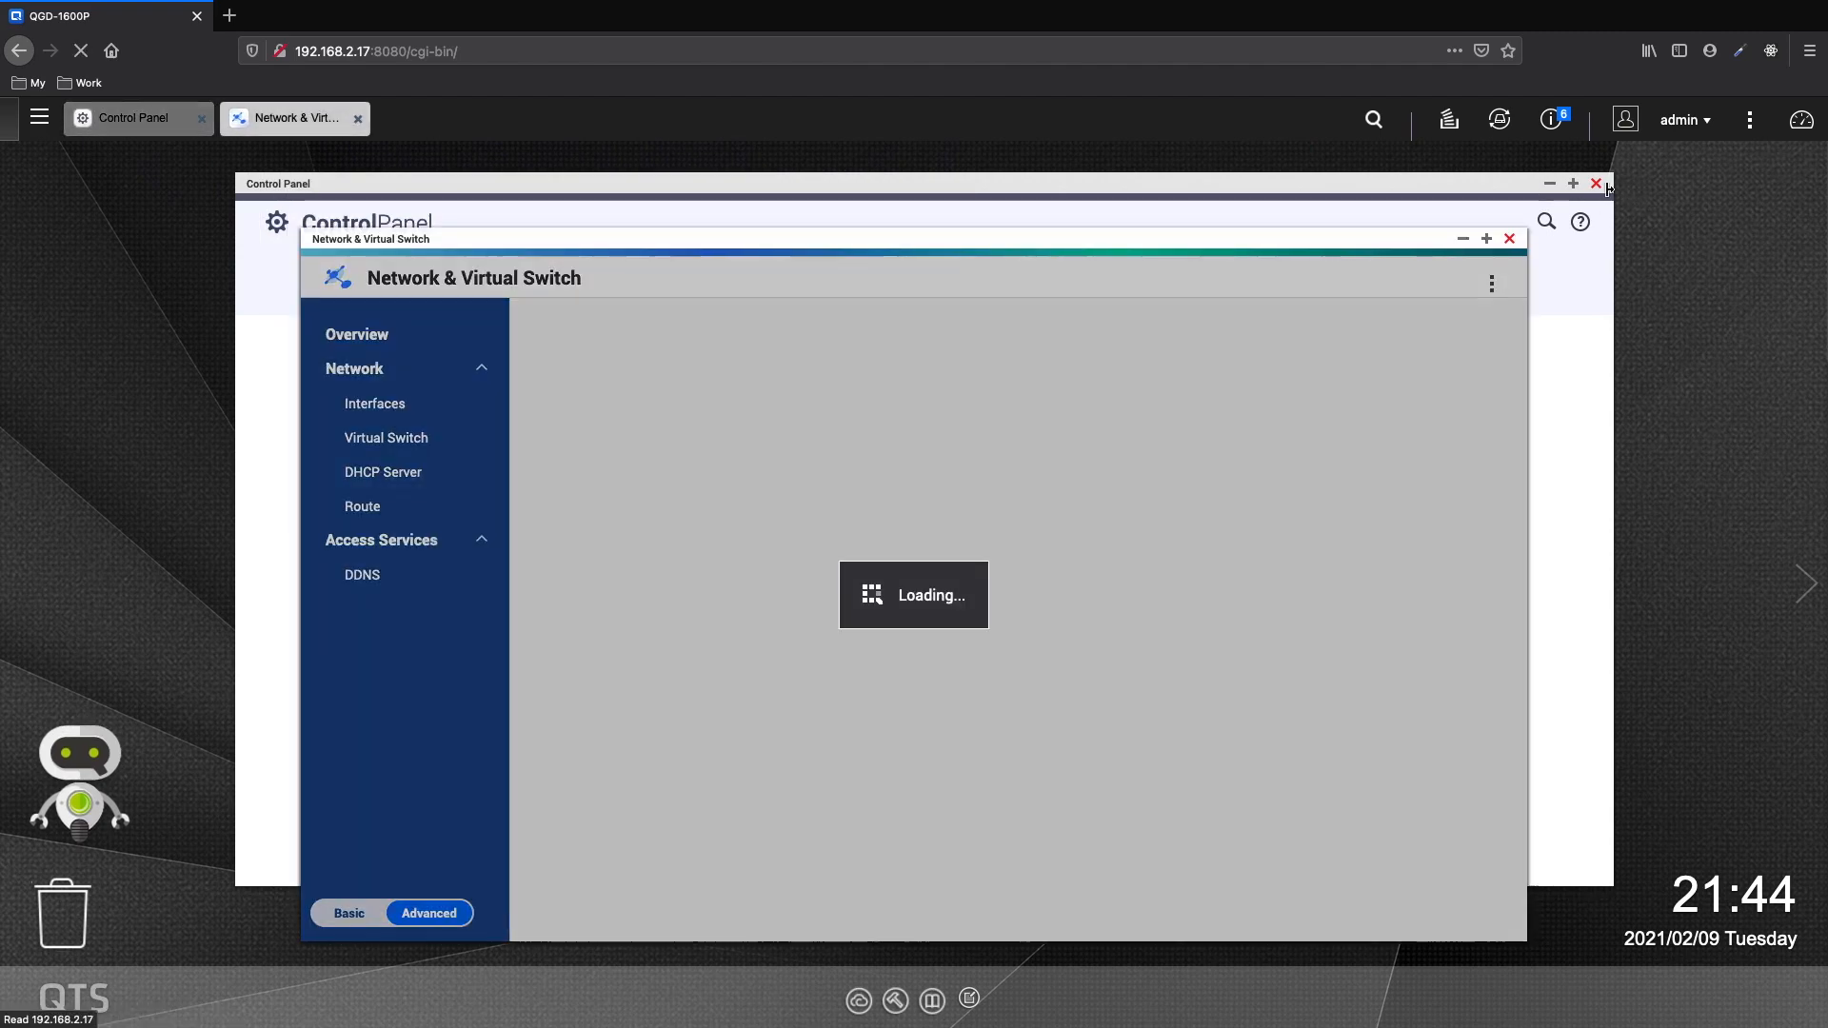
left_click(1598, 184)
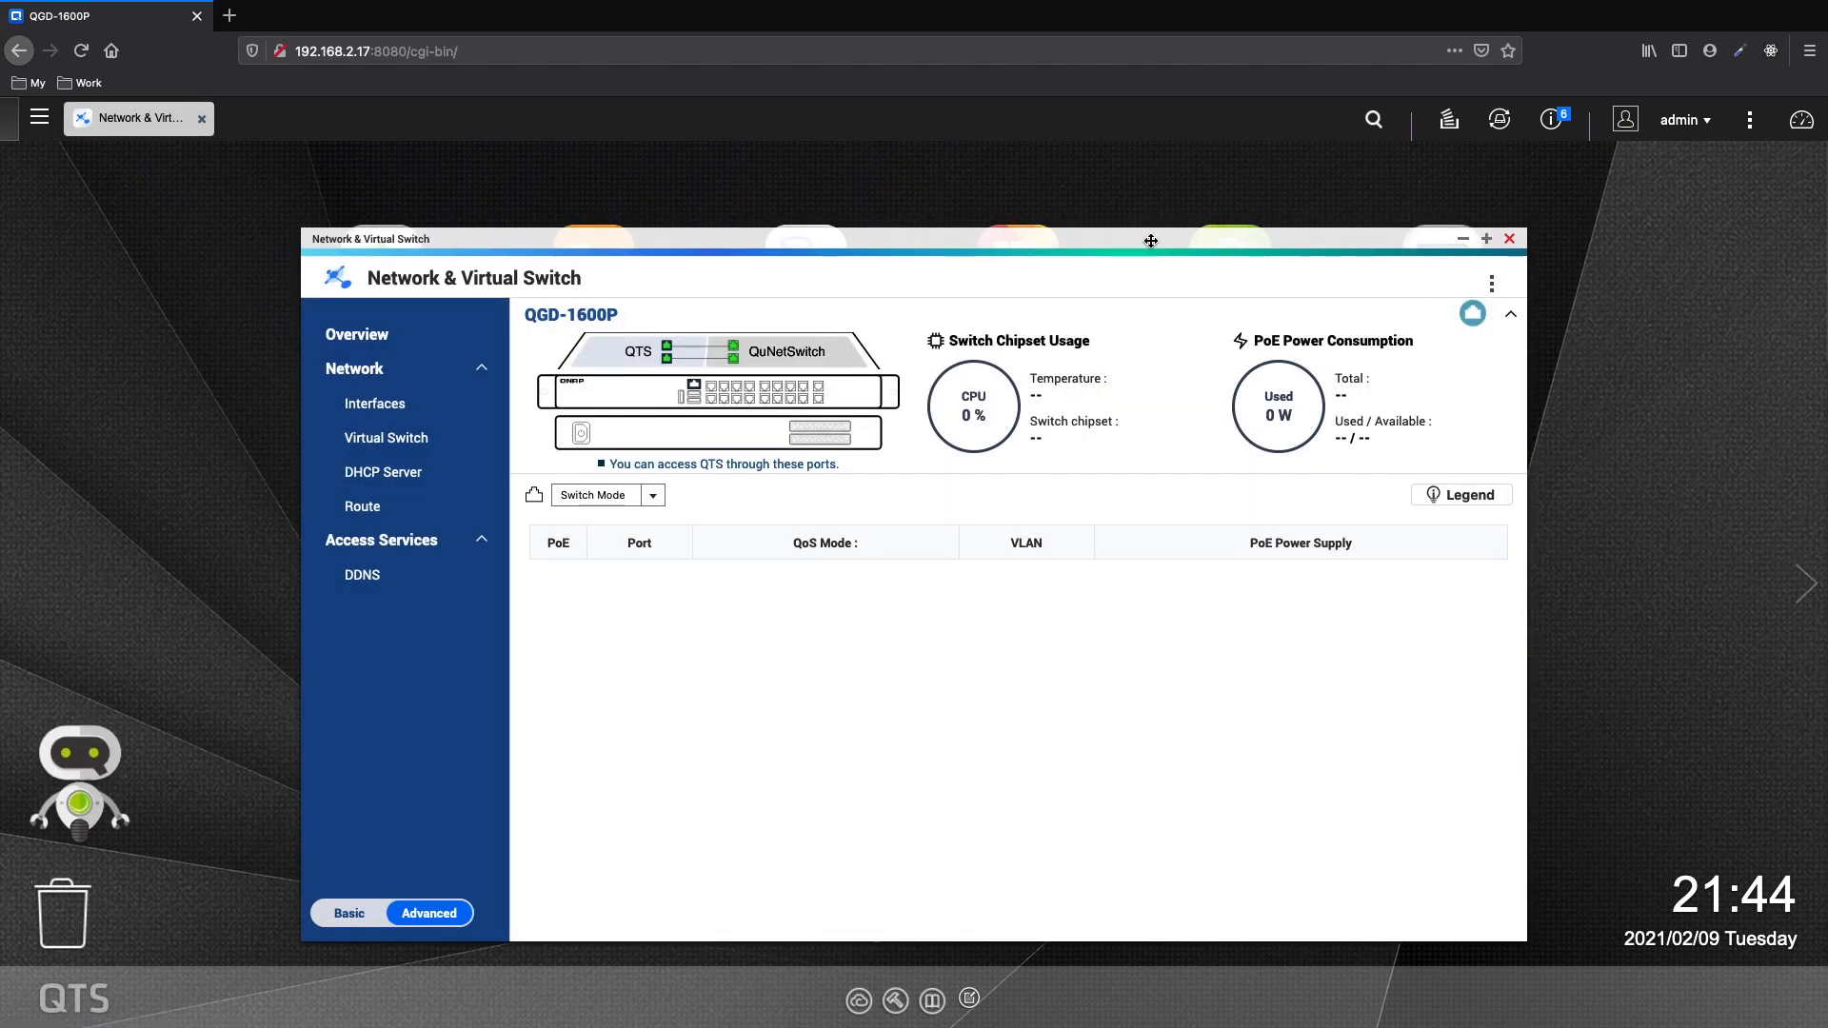
left_click_drag(1151, 241, 1158, 210)
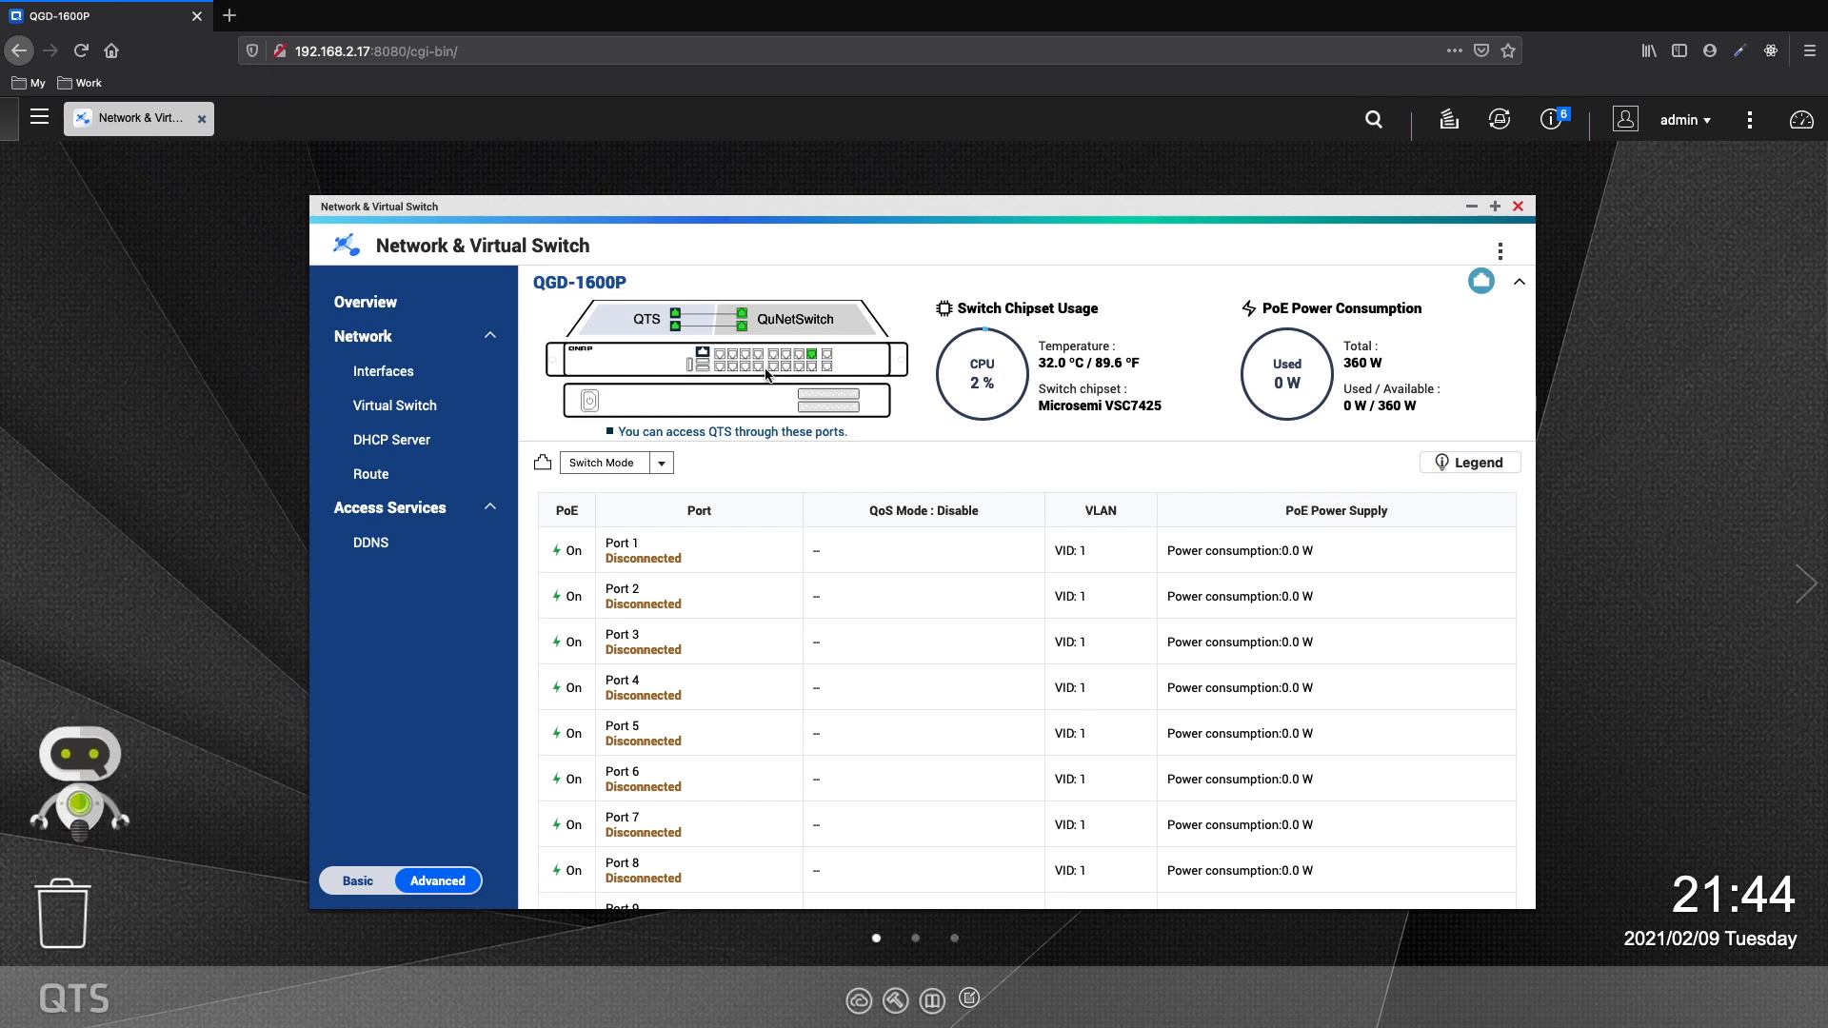
- Change the network overview from Switch Mode to Detailed Mode to show the adapters
mouse_move(723, 330)
left_click(662, 464)
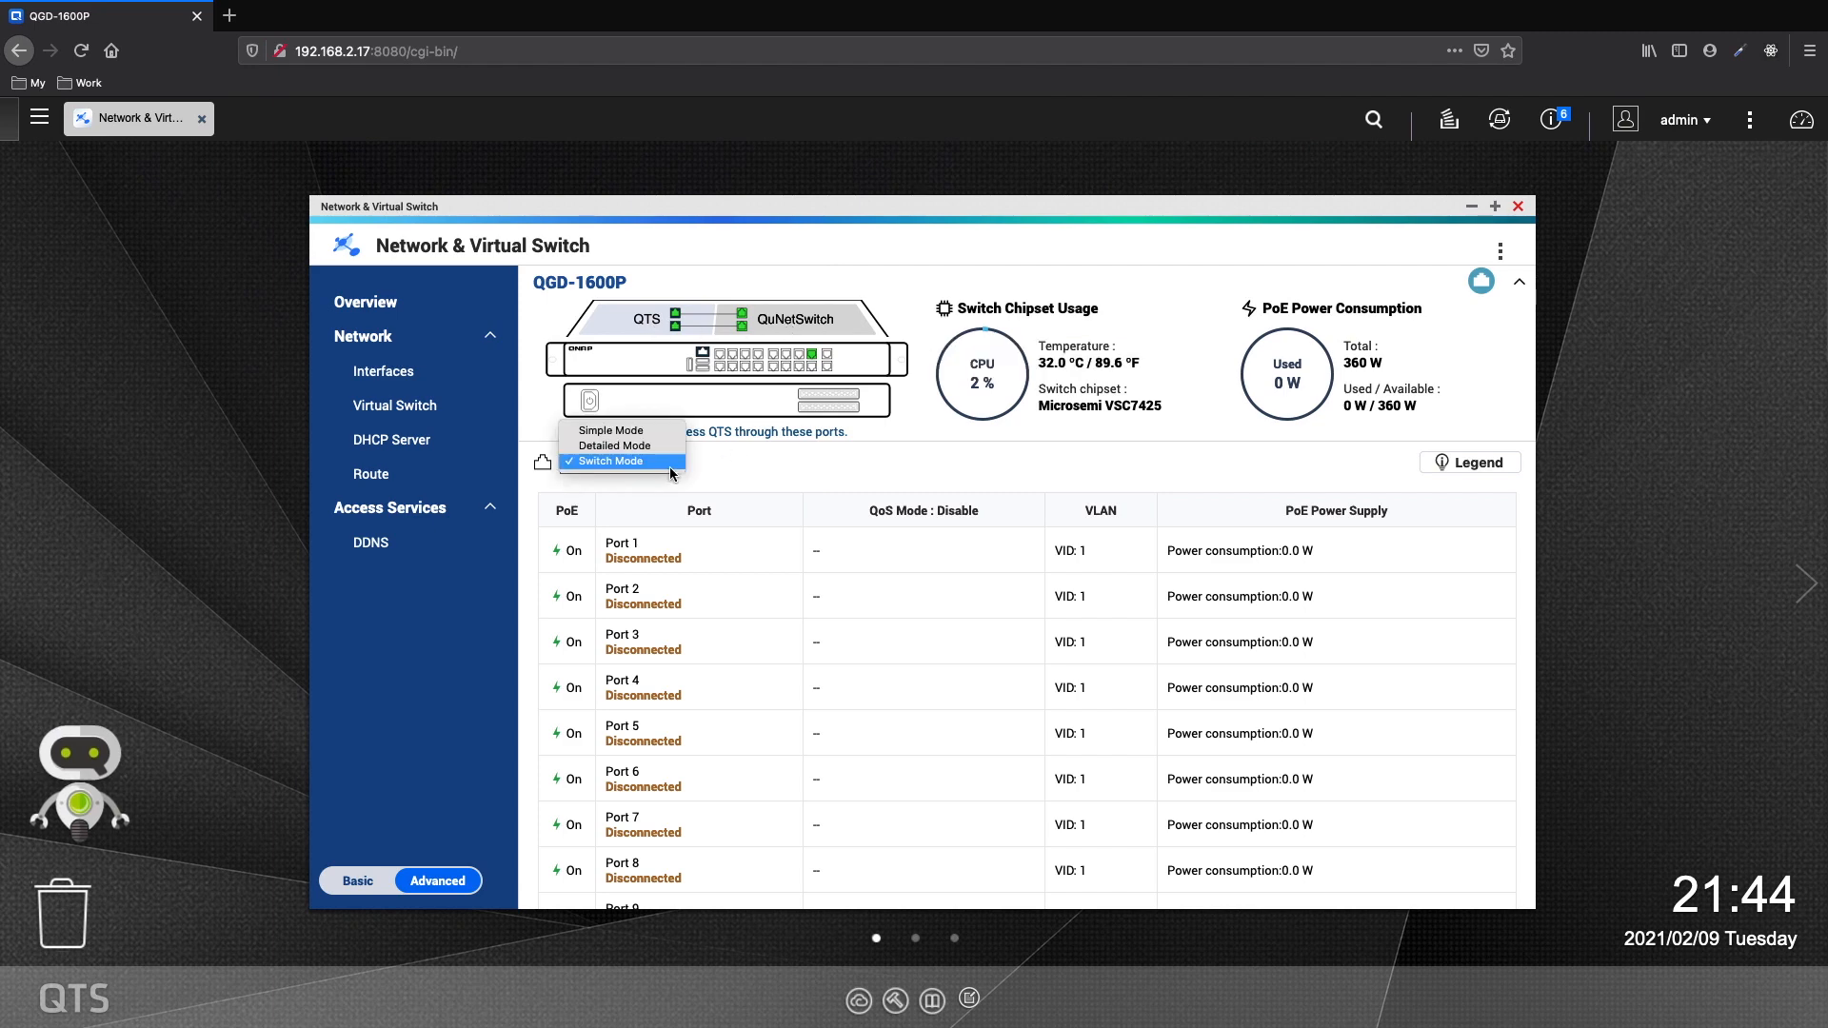
left_click(614, 446)
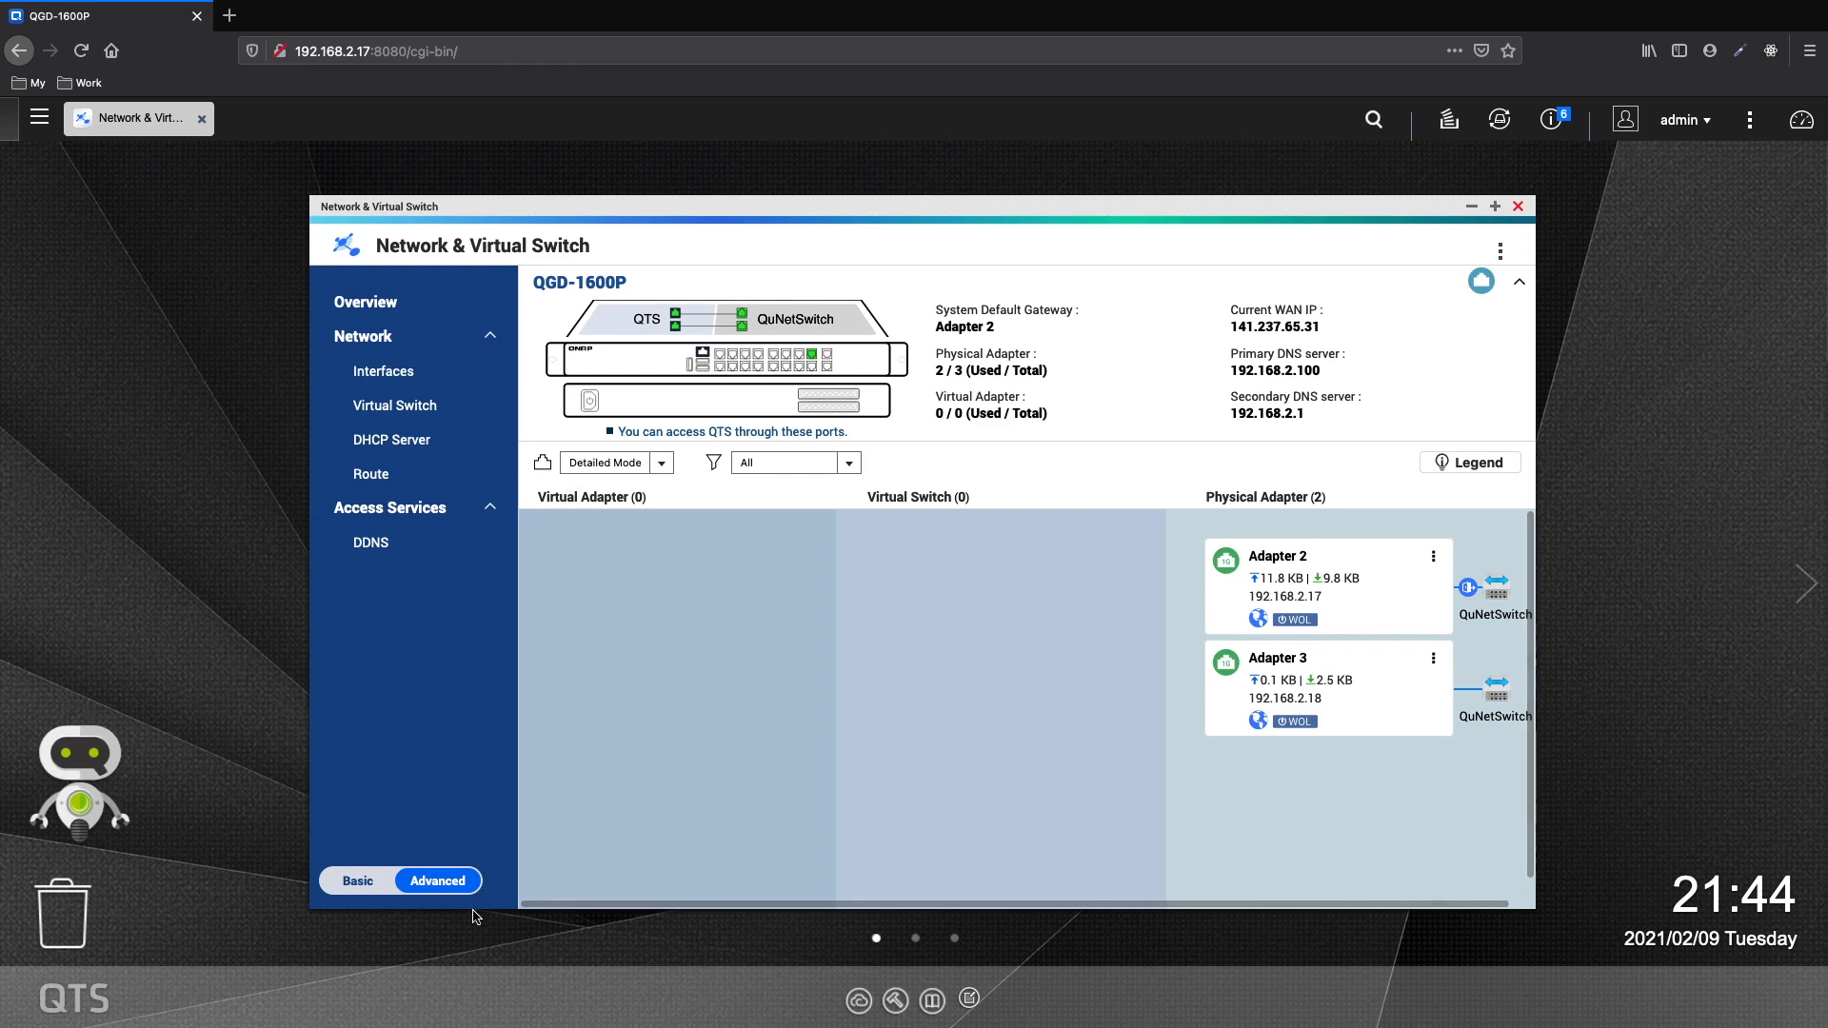
- Start a new virtual switch in Advanced Mode and assign Adapter 2 to it with Spanning Tree Protocol enabled
left_click(394, 405)
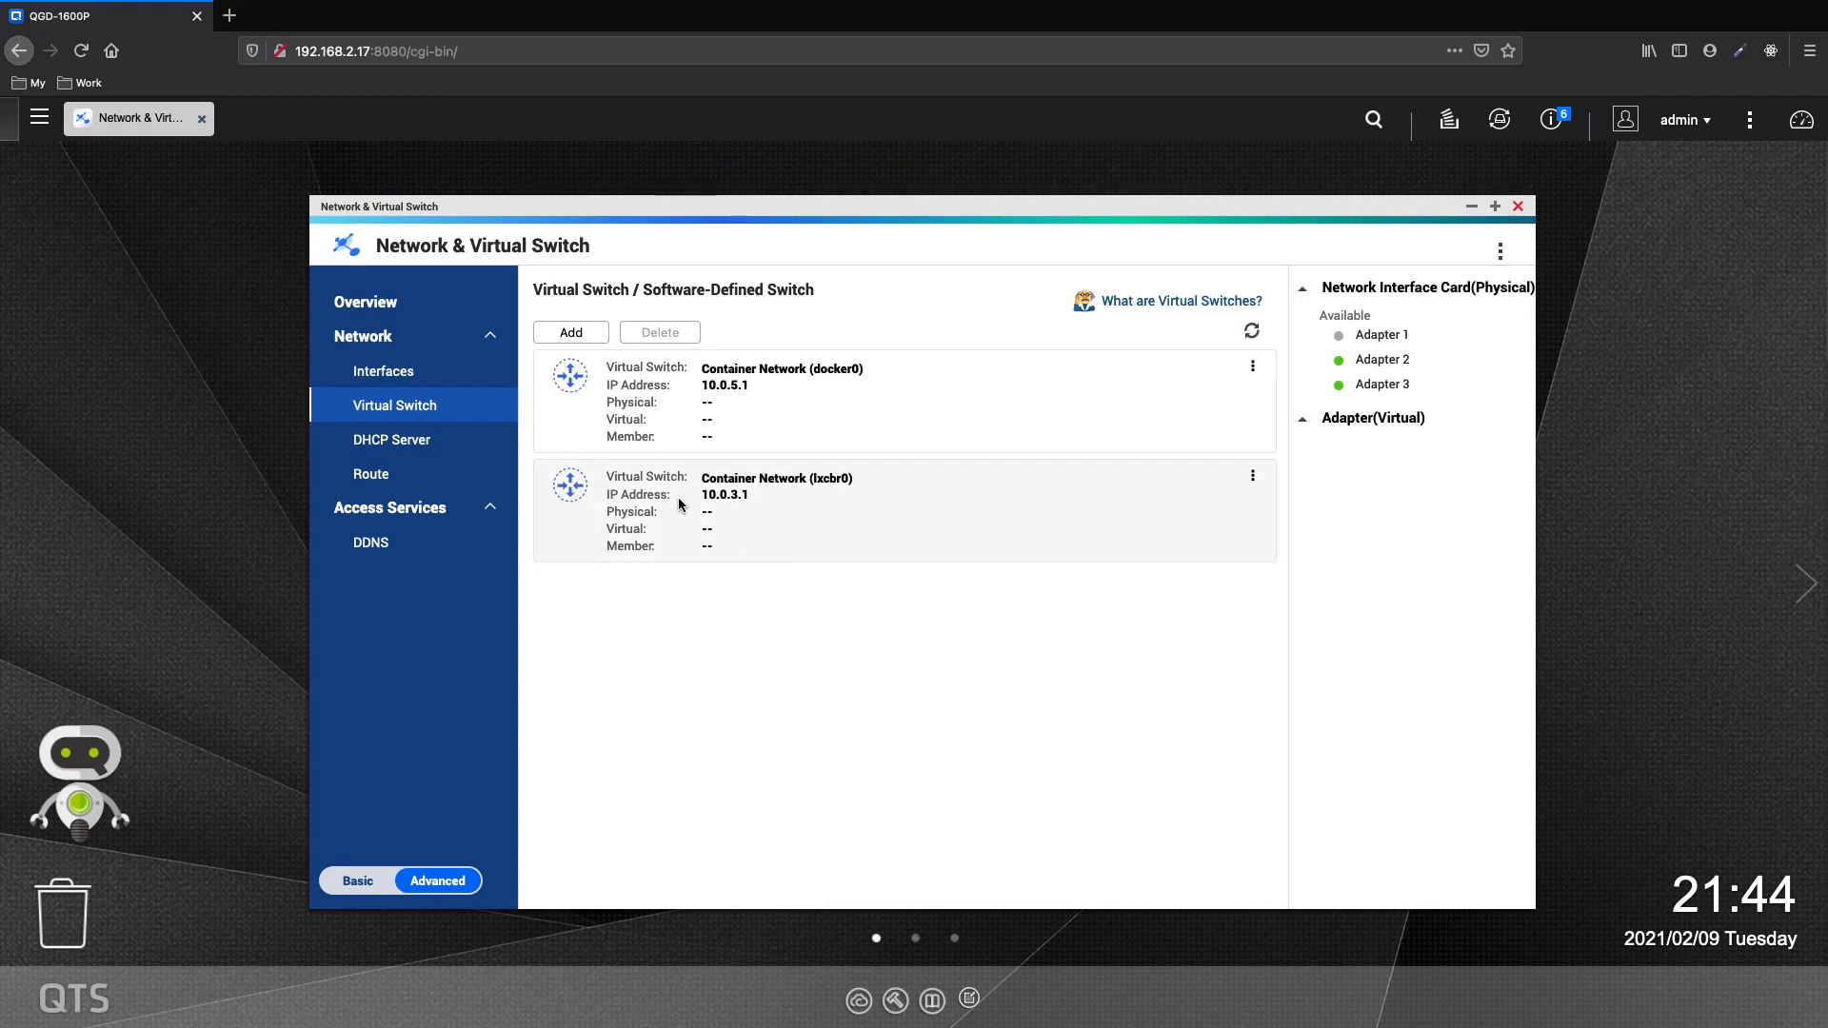
left_click(571, 332)
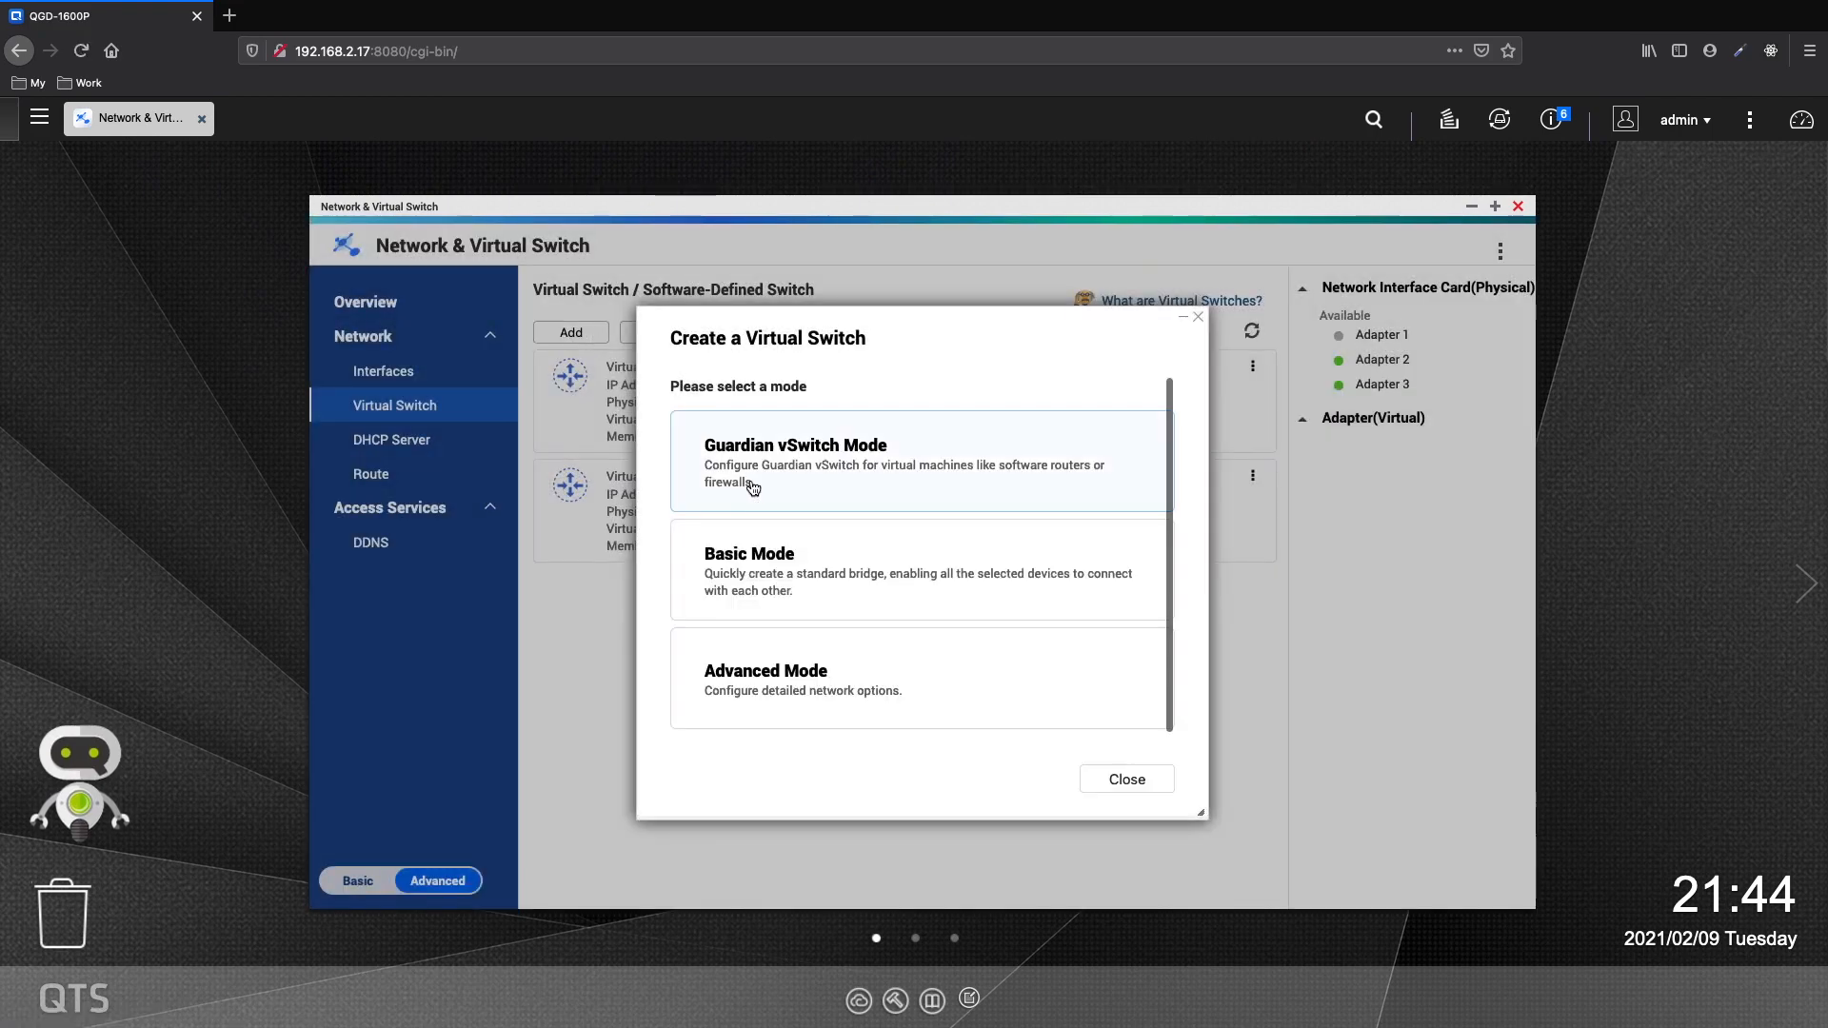
left_click(833, 678)
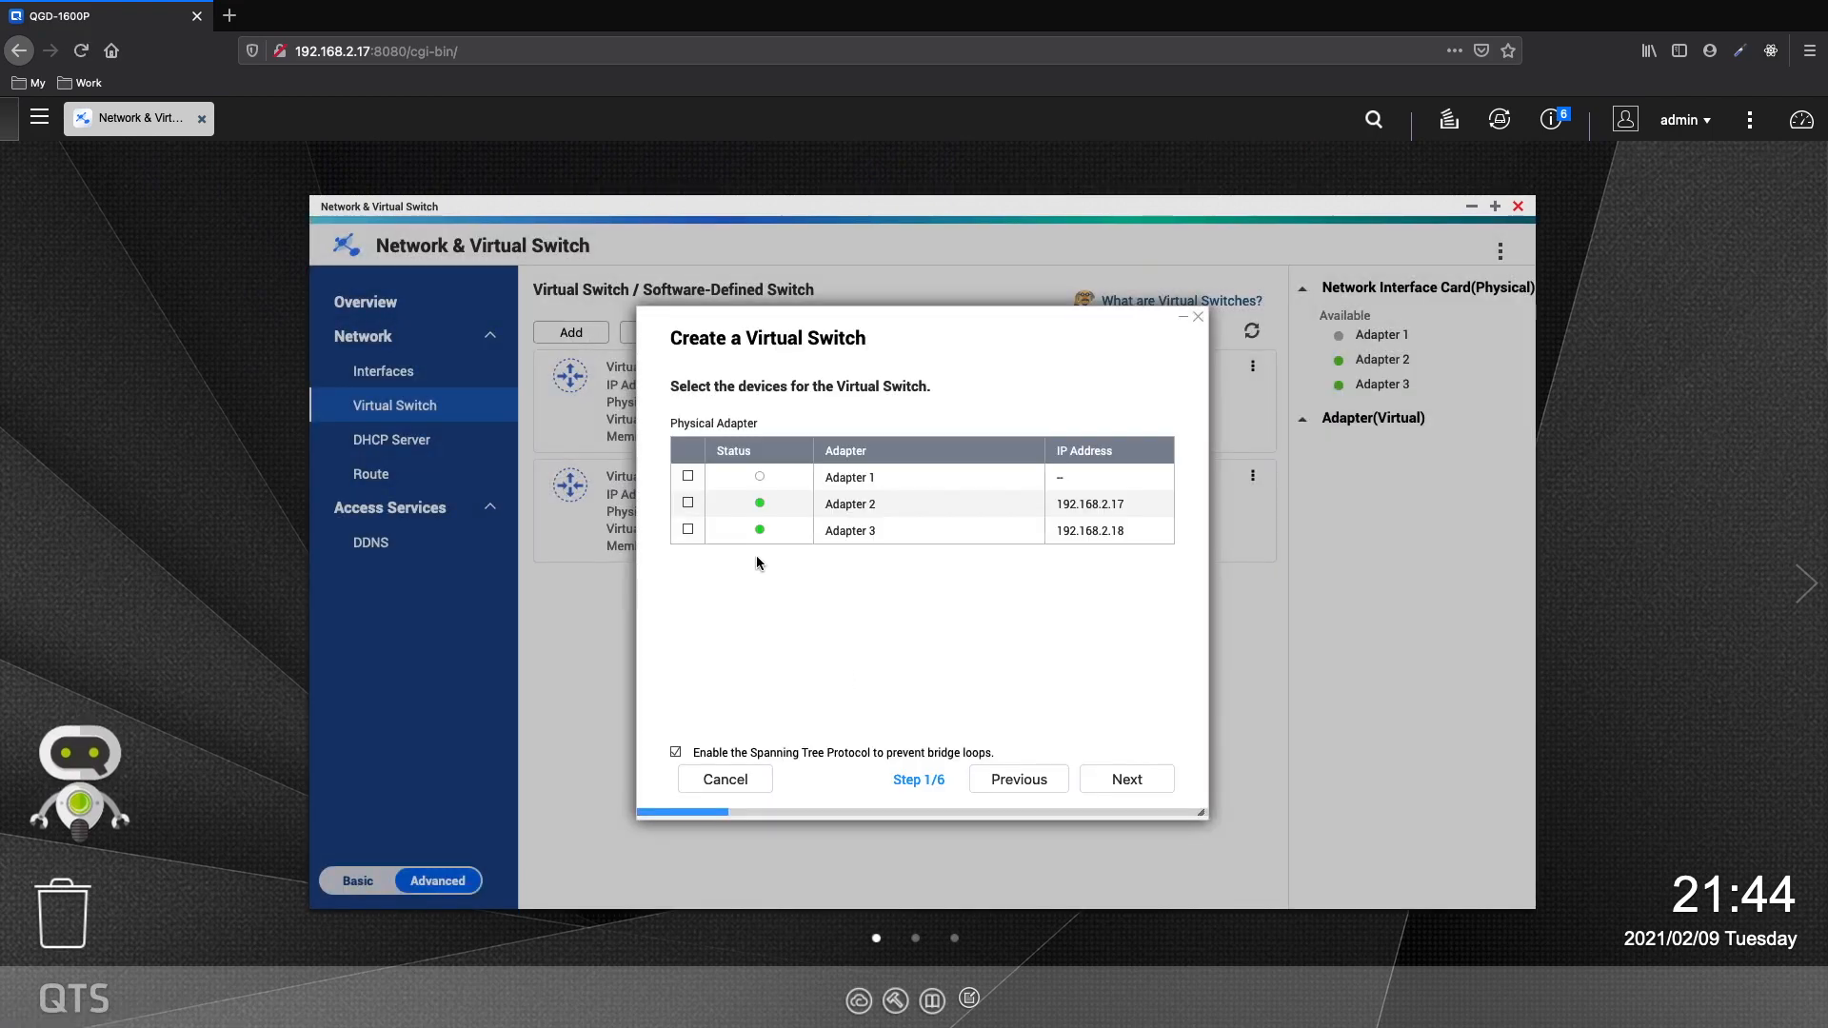
left_click(688, 504)
left_click(1136, 787)
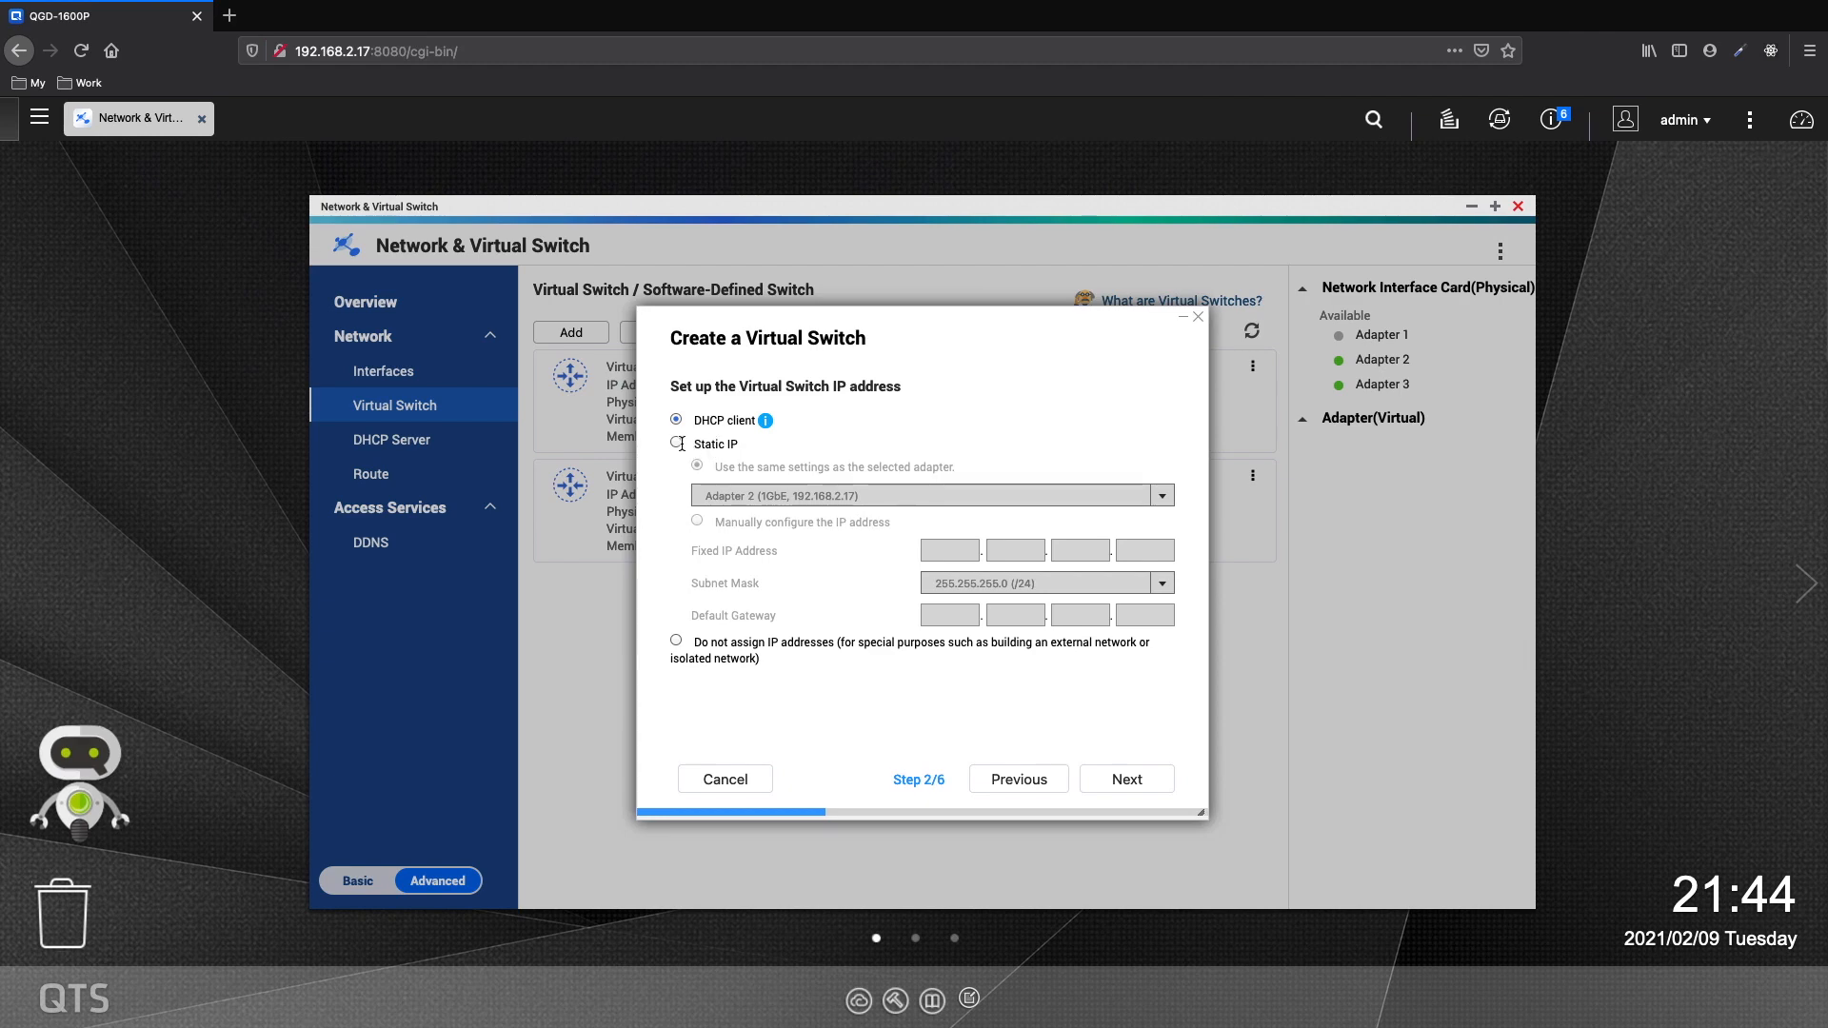
left_click(713, 443)
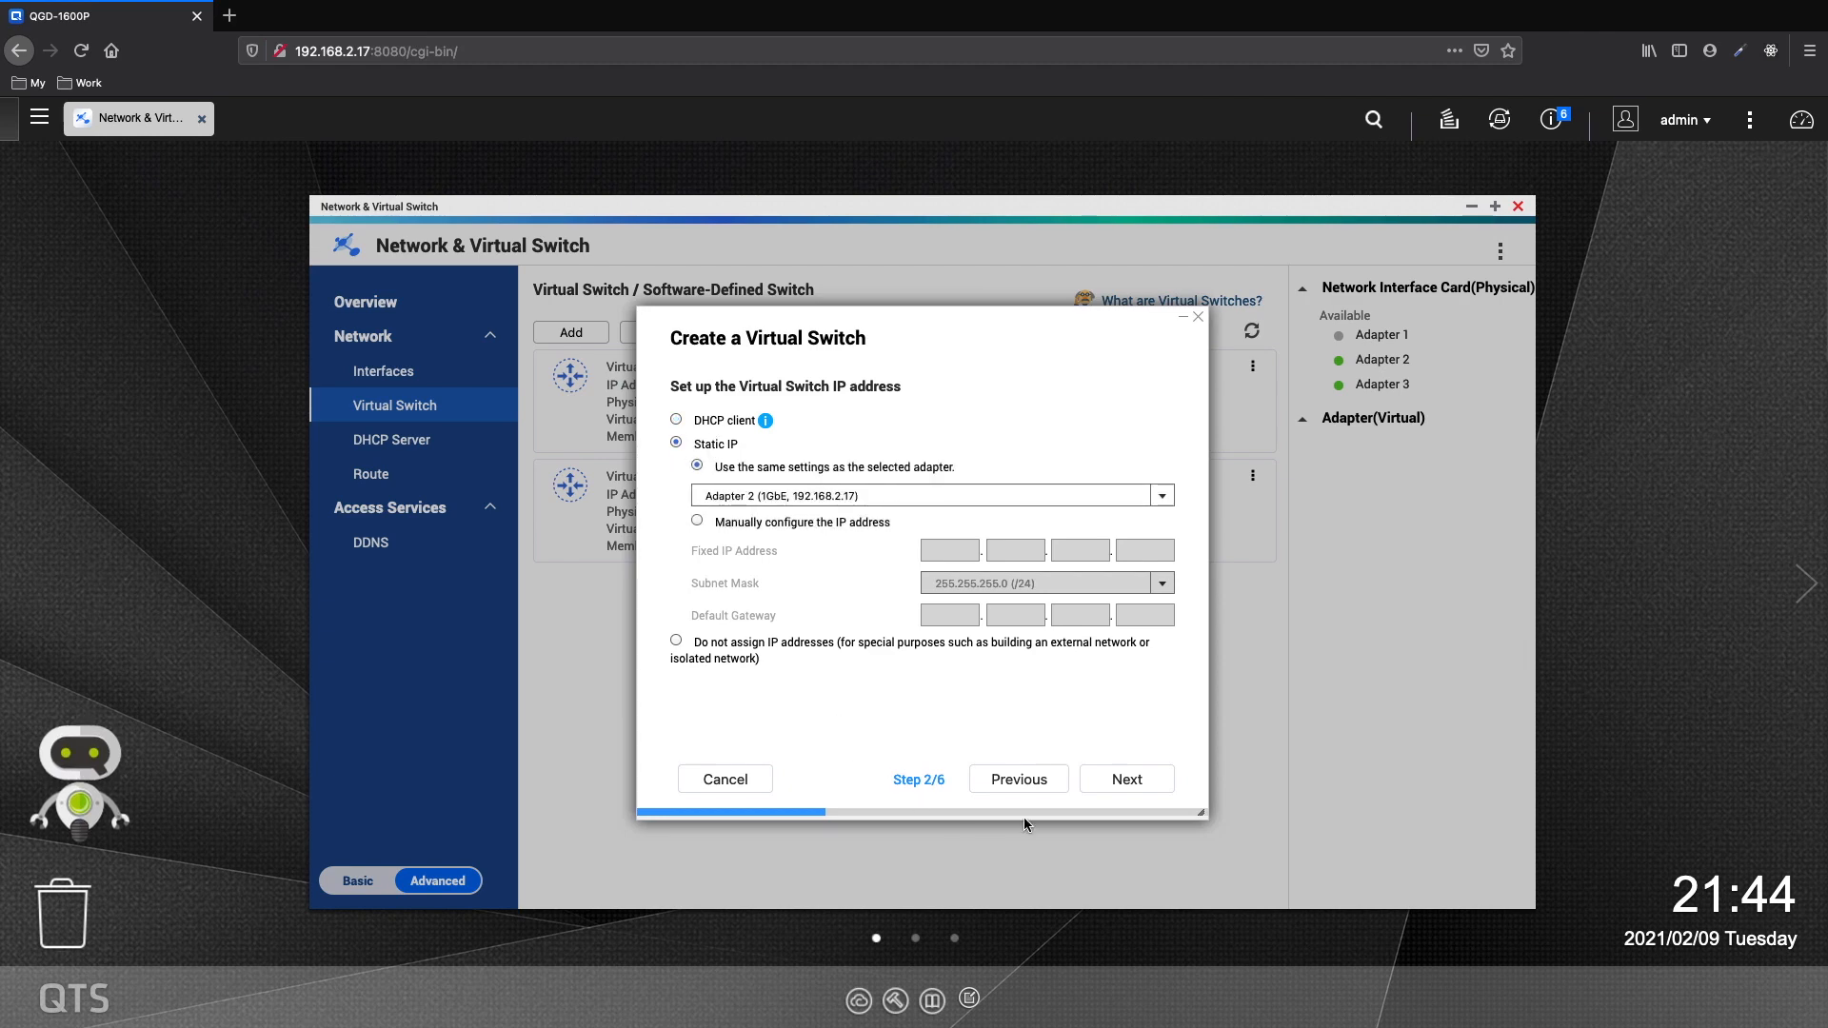
left_click(1128, 786)
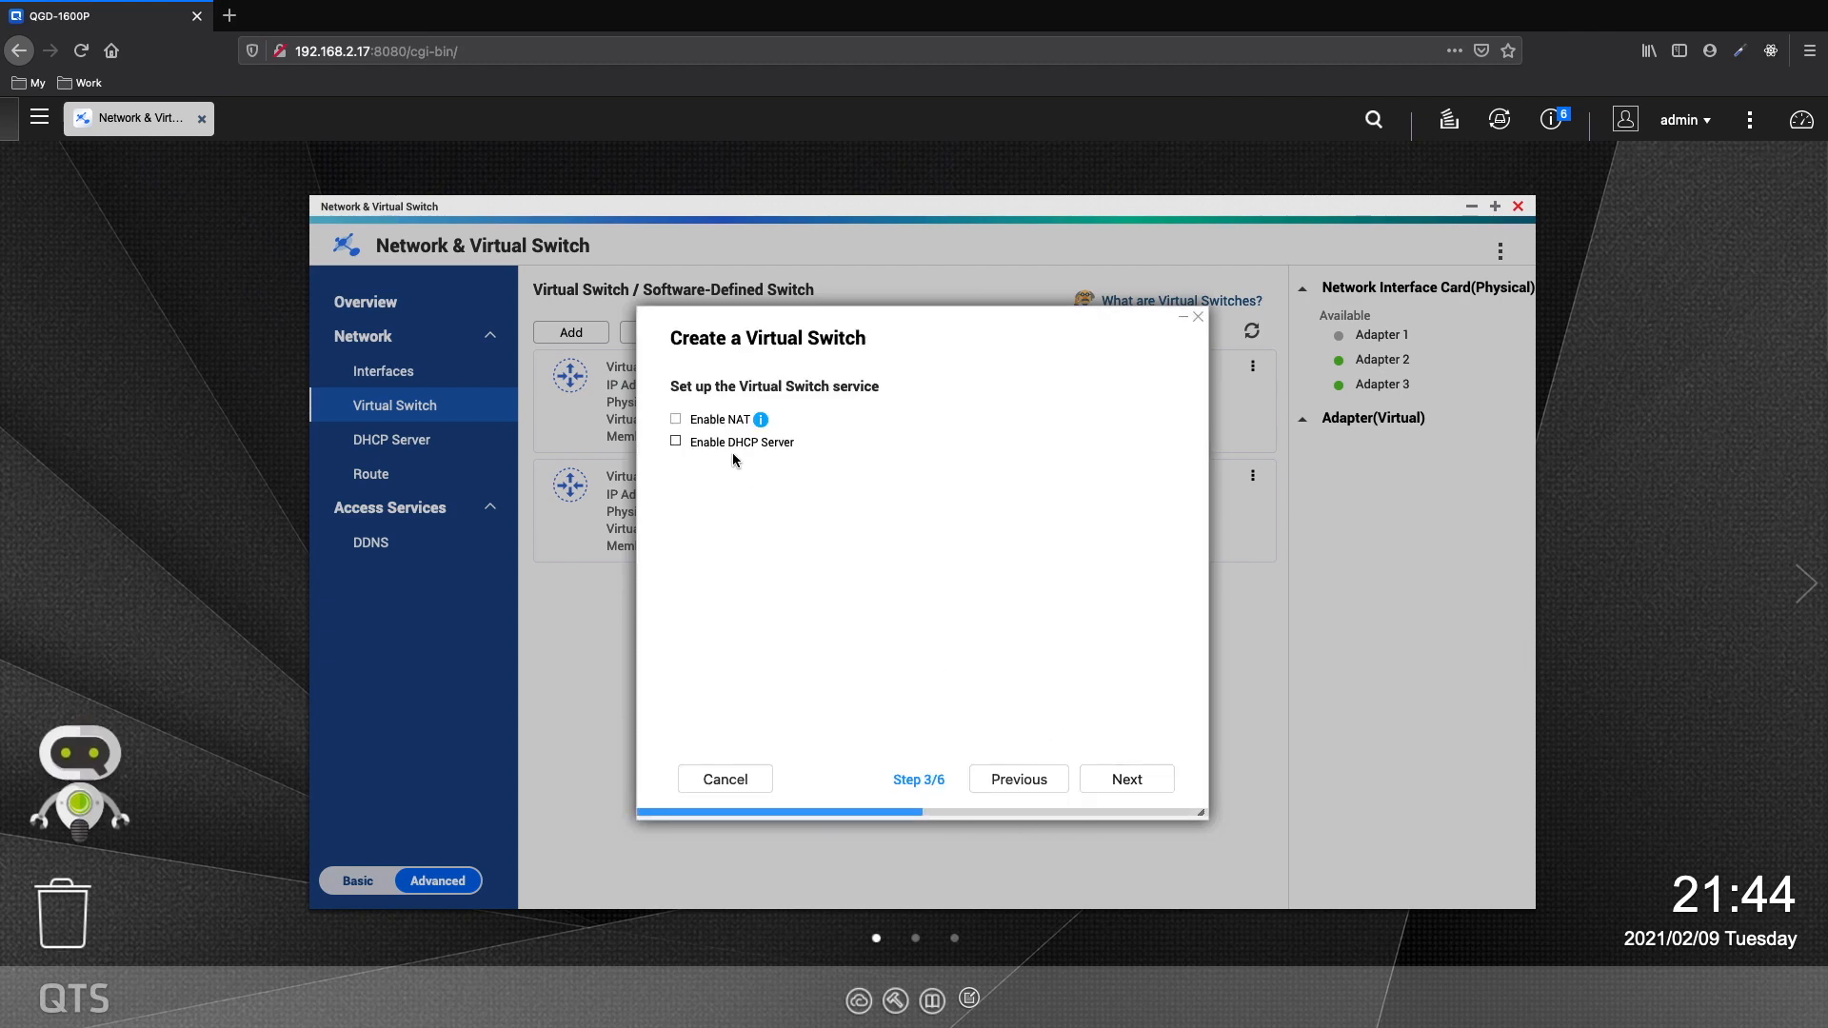
left_click(677, 442)
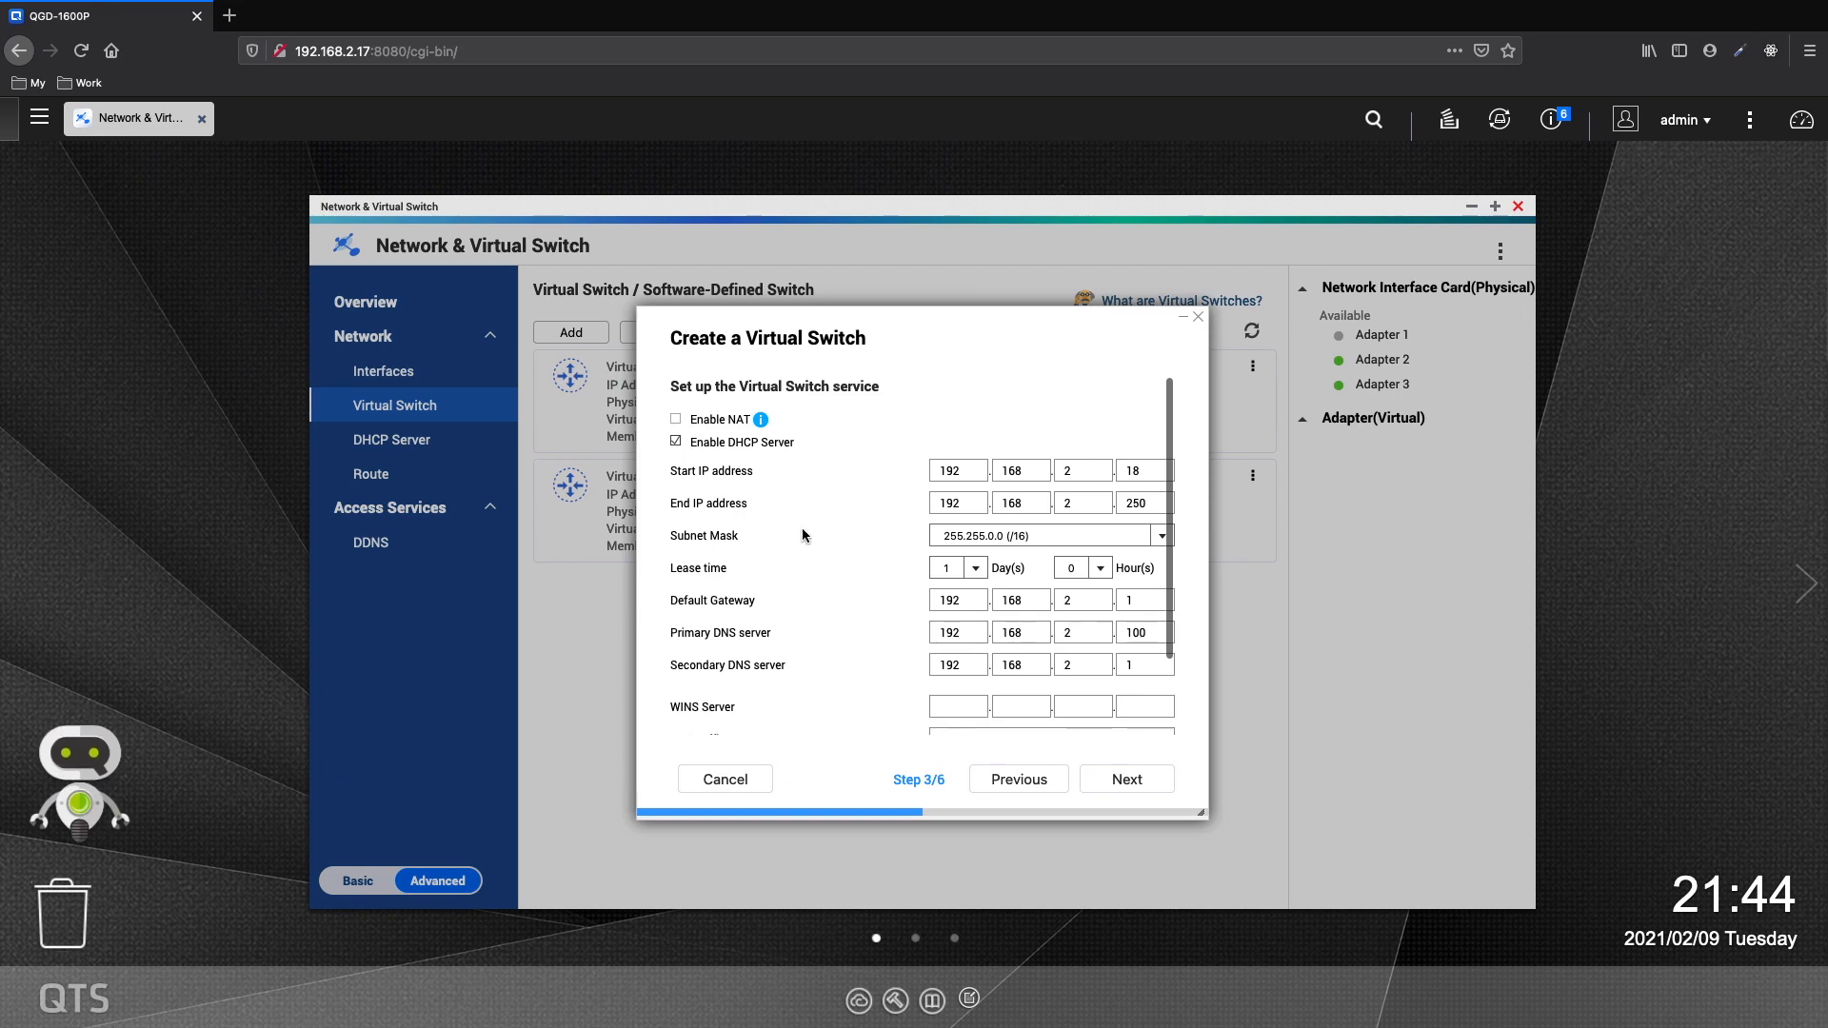
left_click(677, 442)
left_click(1038, 785)
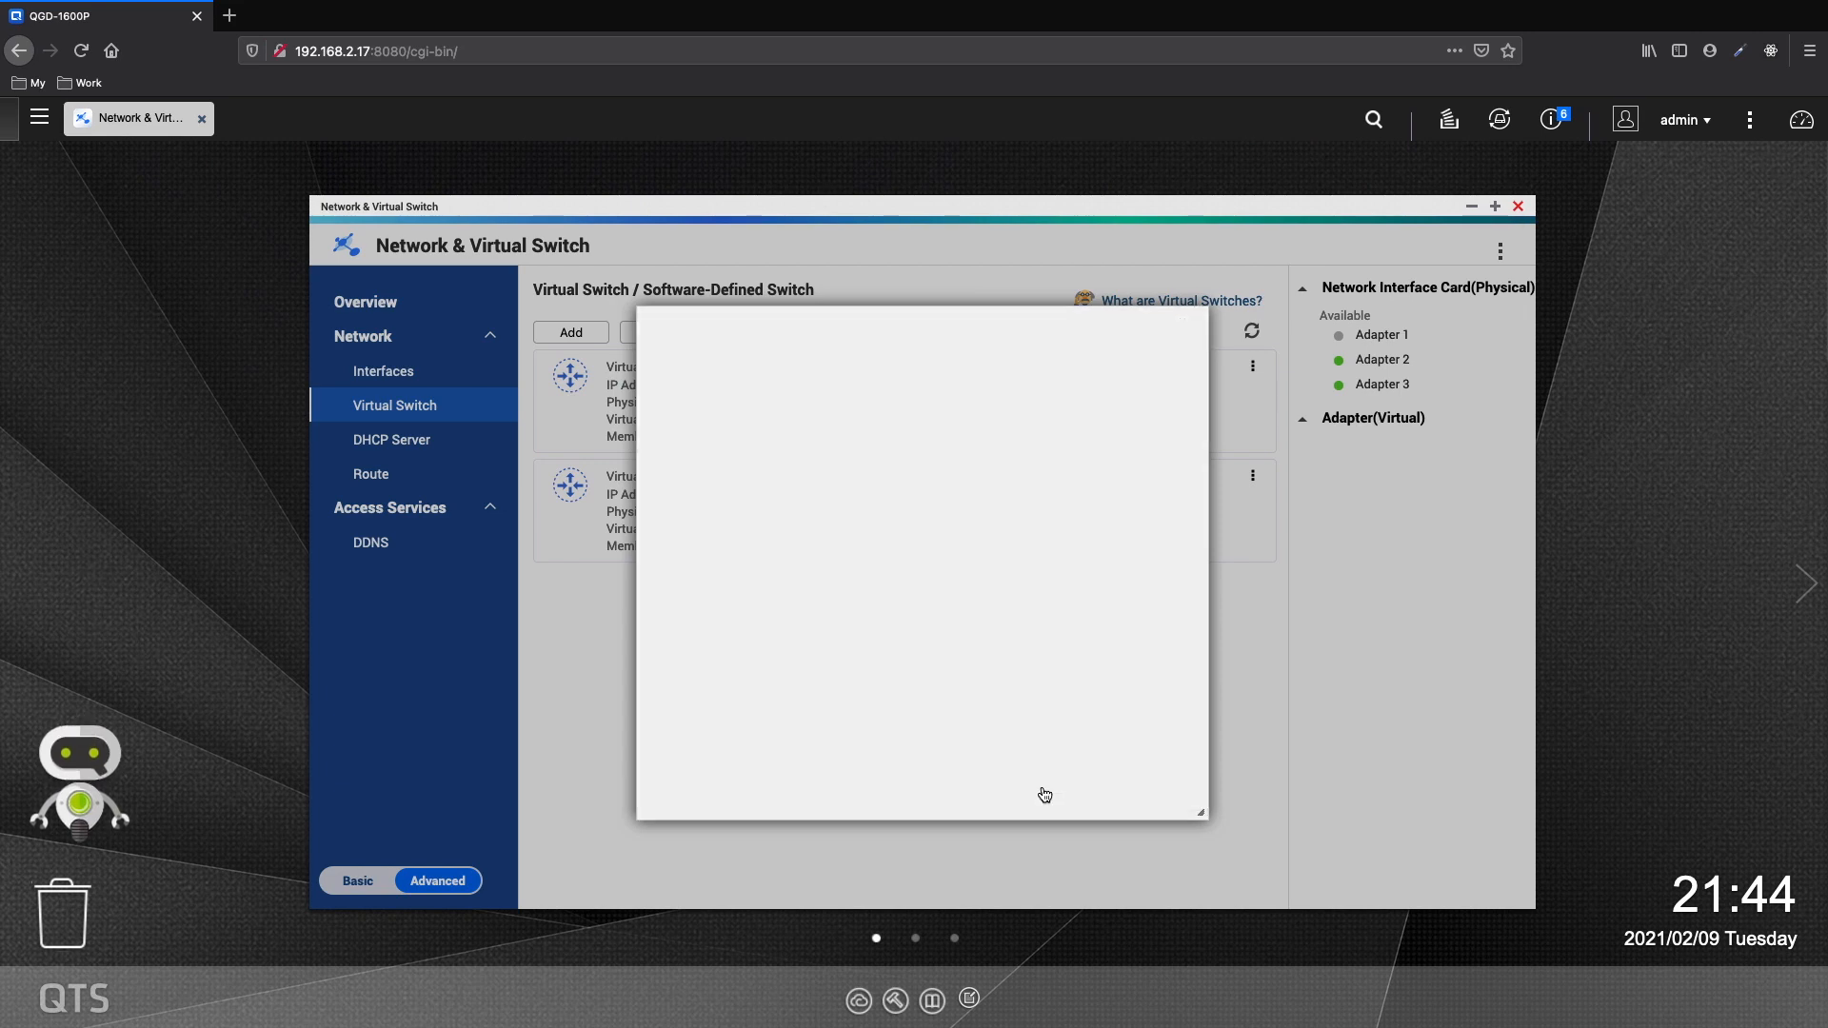
- Create the switch as a DHCP client without NAT or DHCP server, using stateless IPv6 auto-configuration and automatic DNS
left_click(677, 421)
left_click(1122, 796)
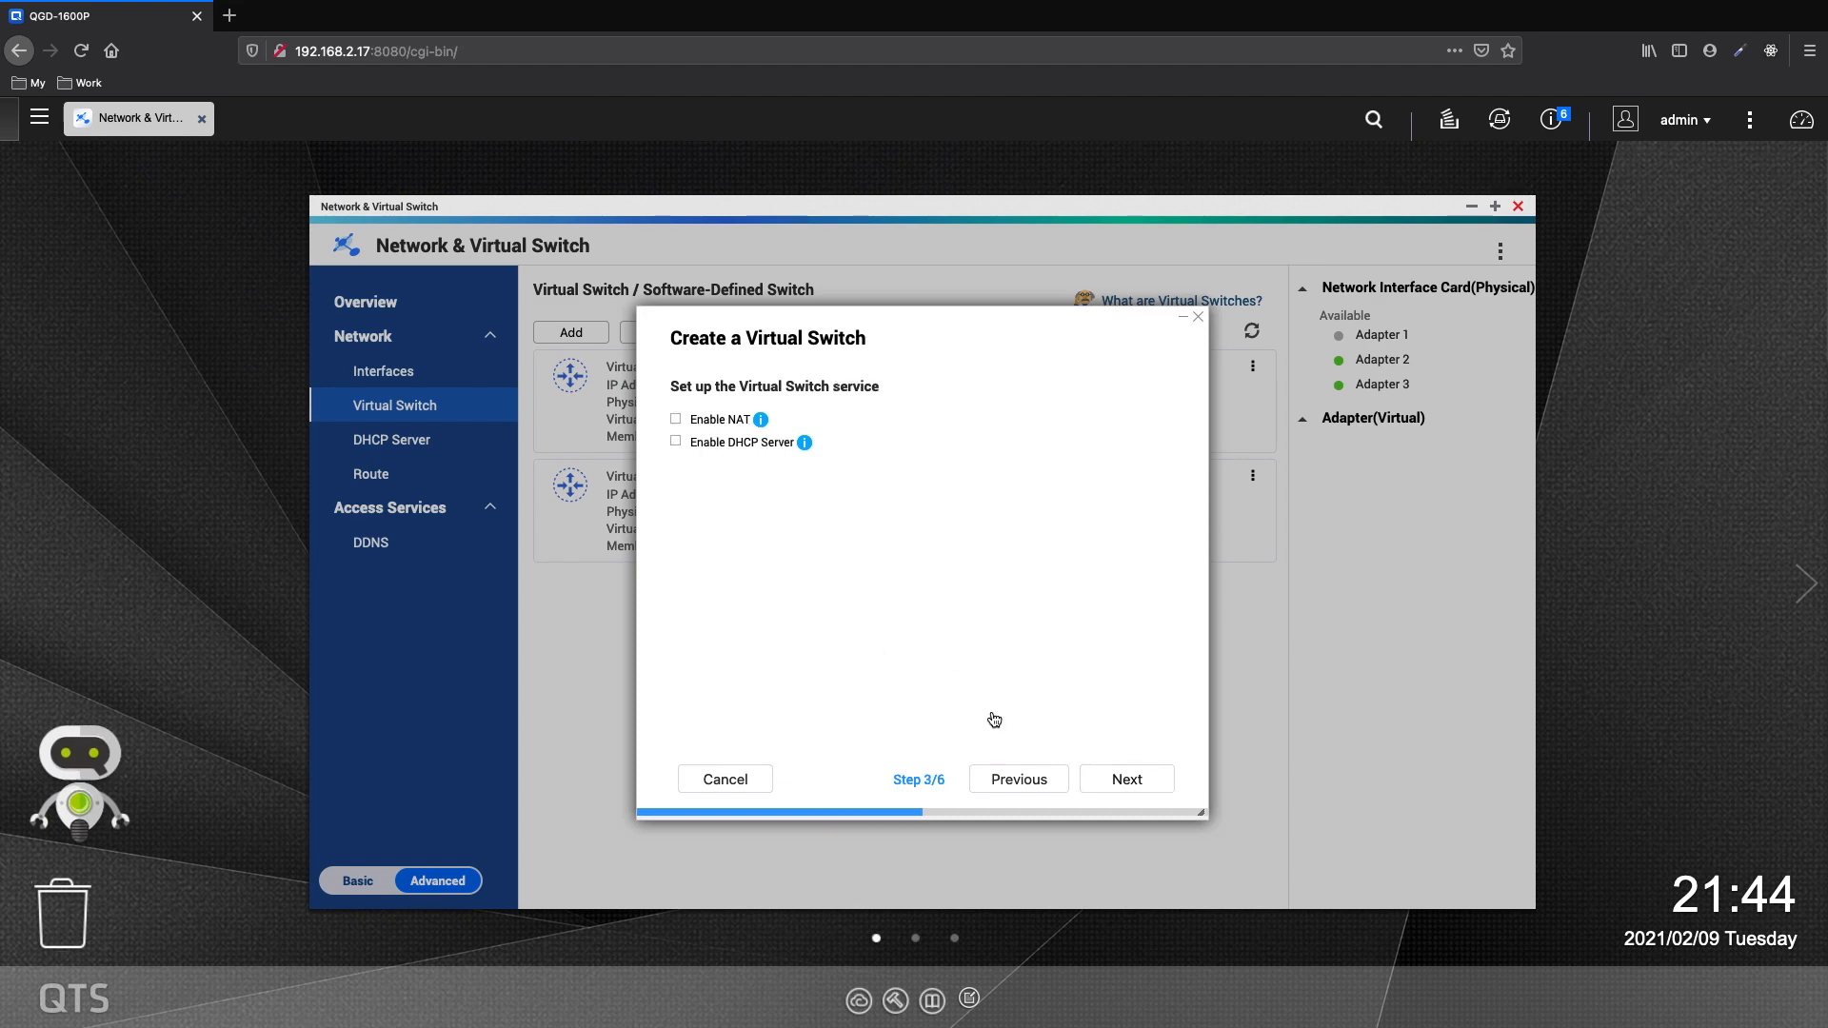
left_click(1128, 780)
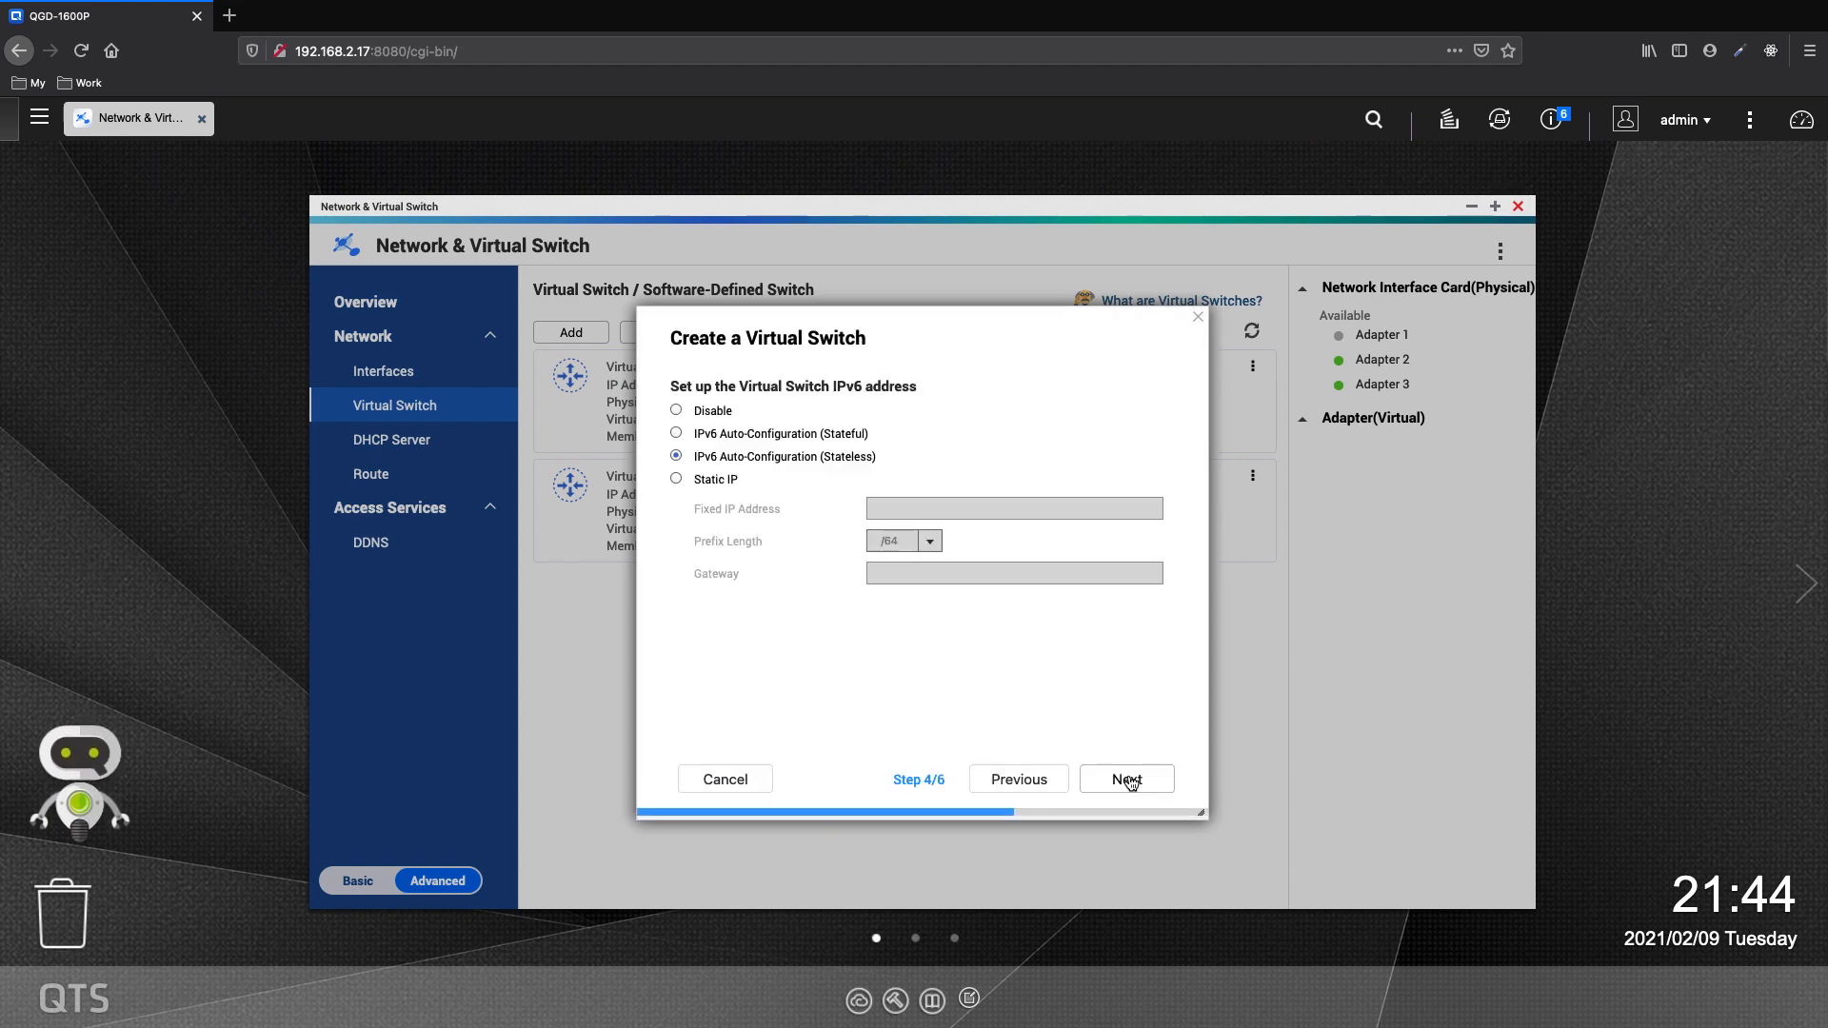
left_click(1128, 780)
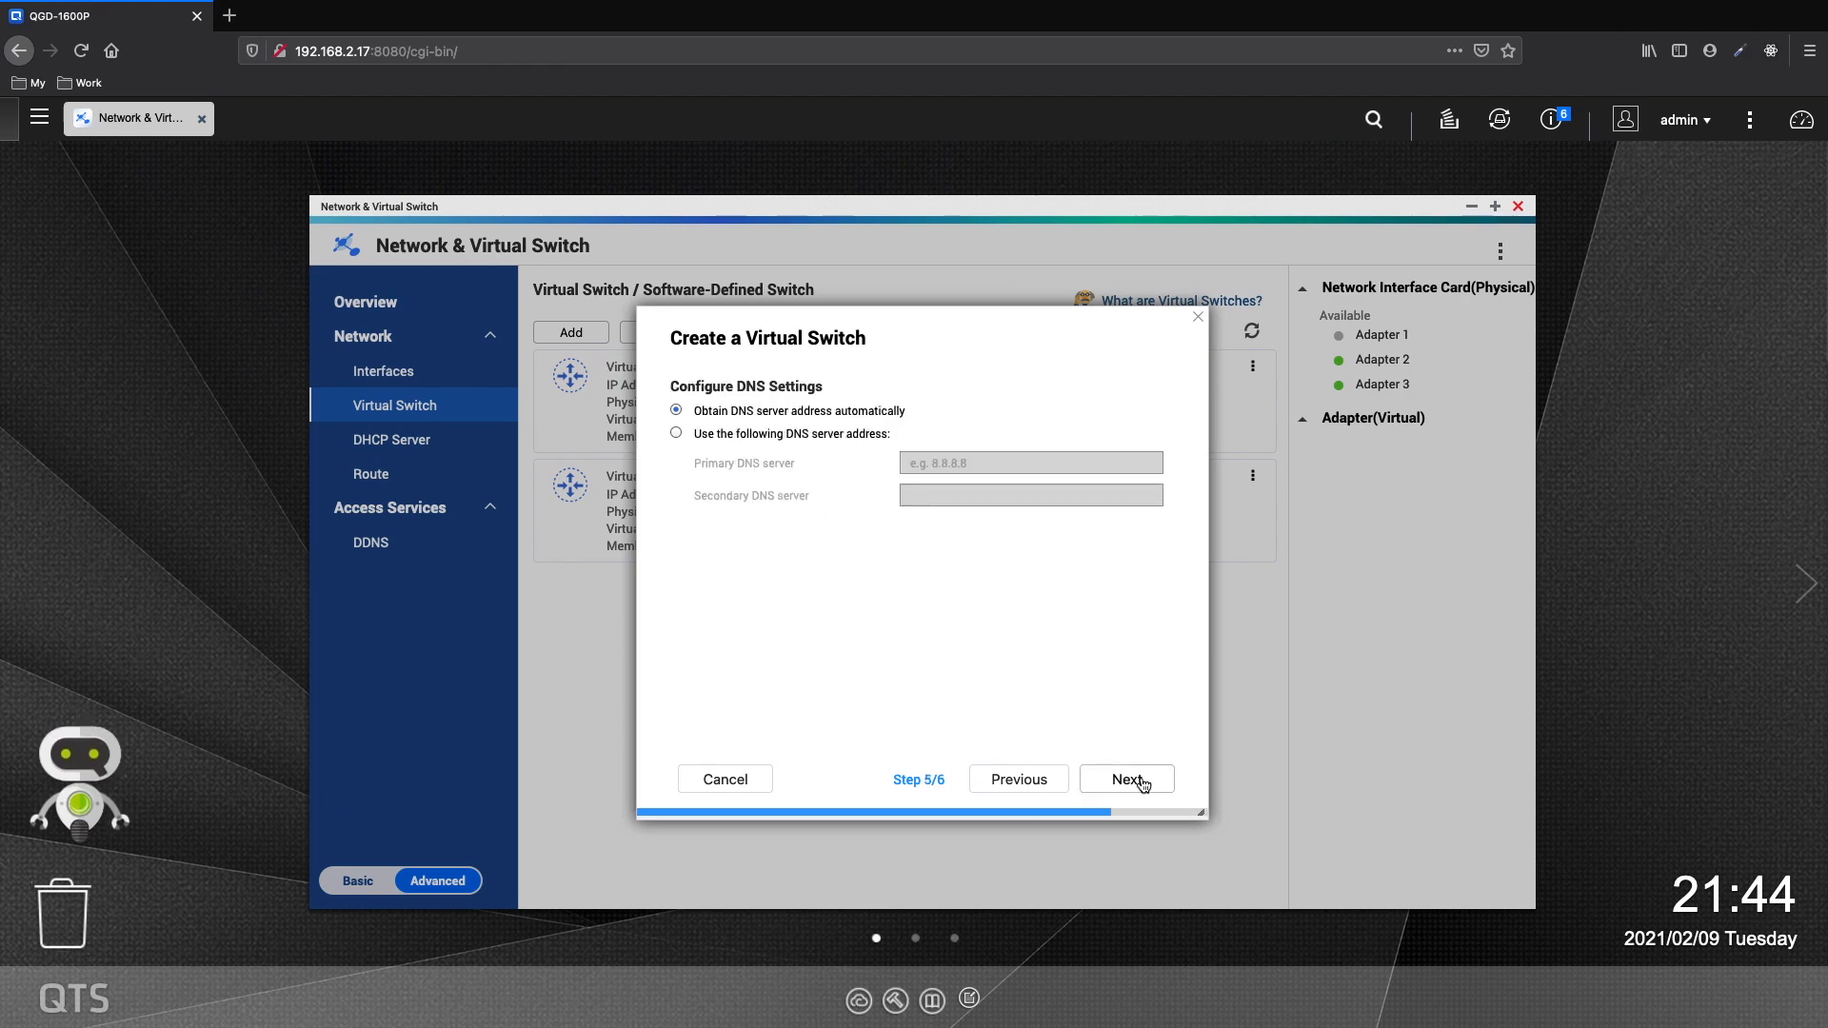
left_click(1141, 783)
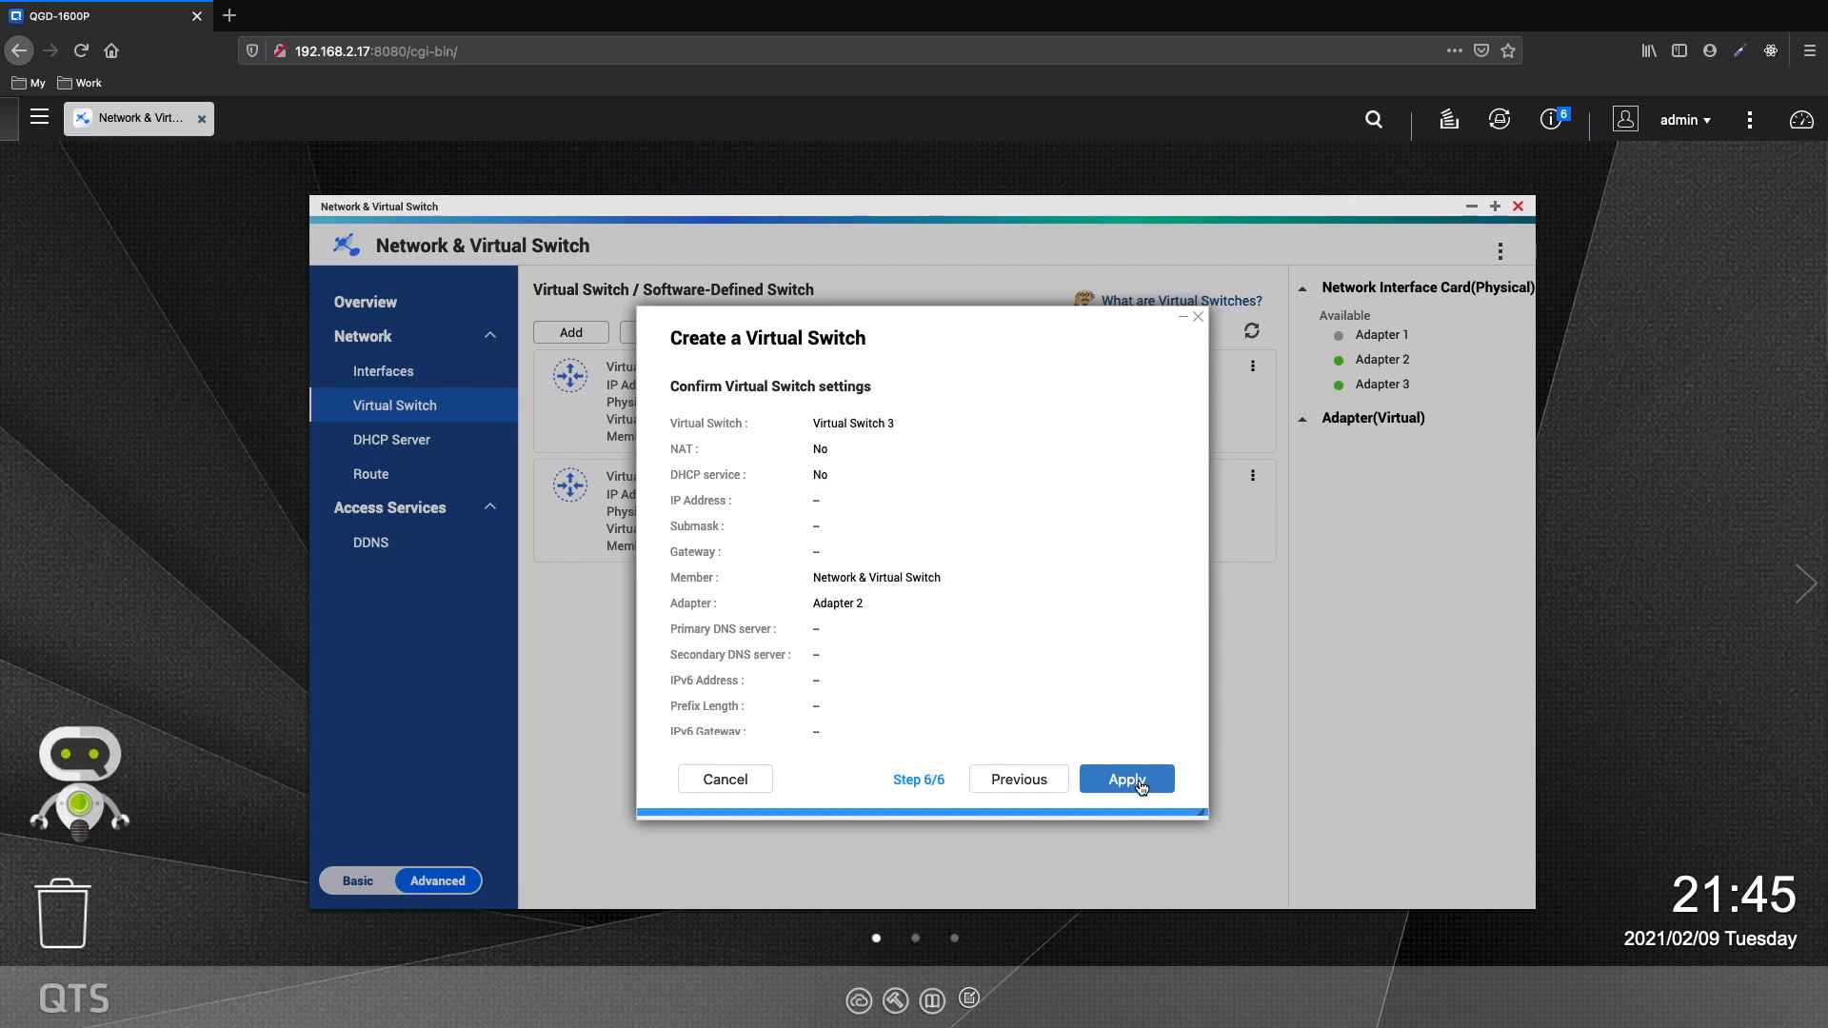
left_click(1142, 783)
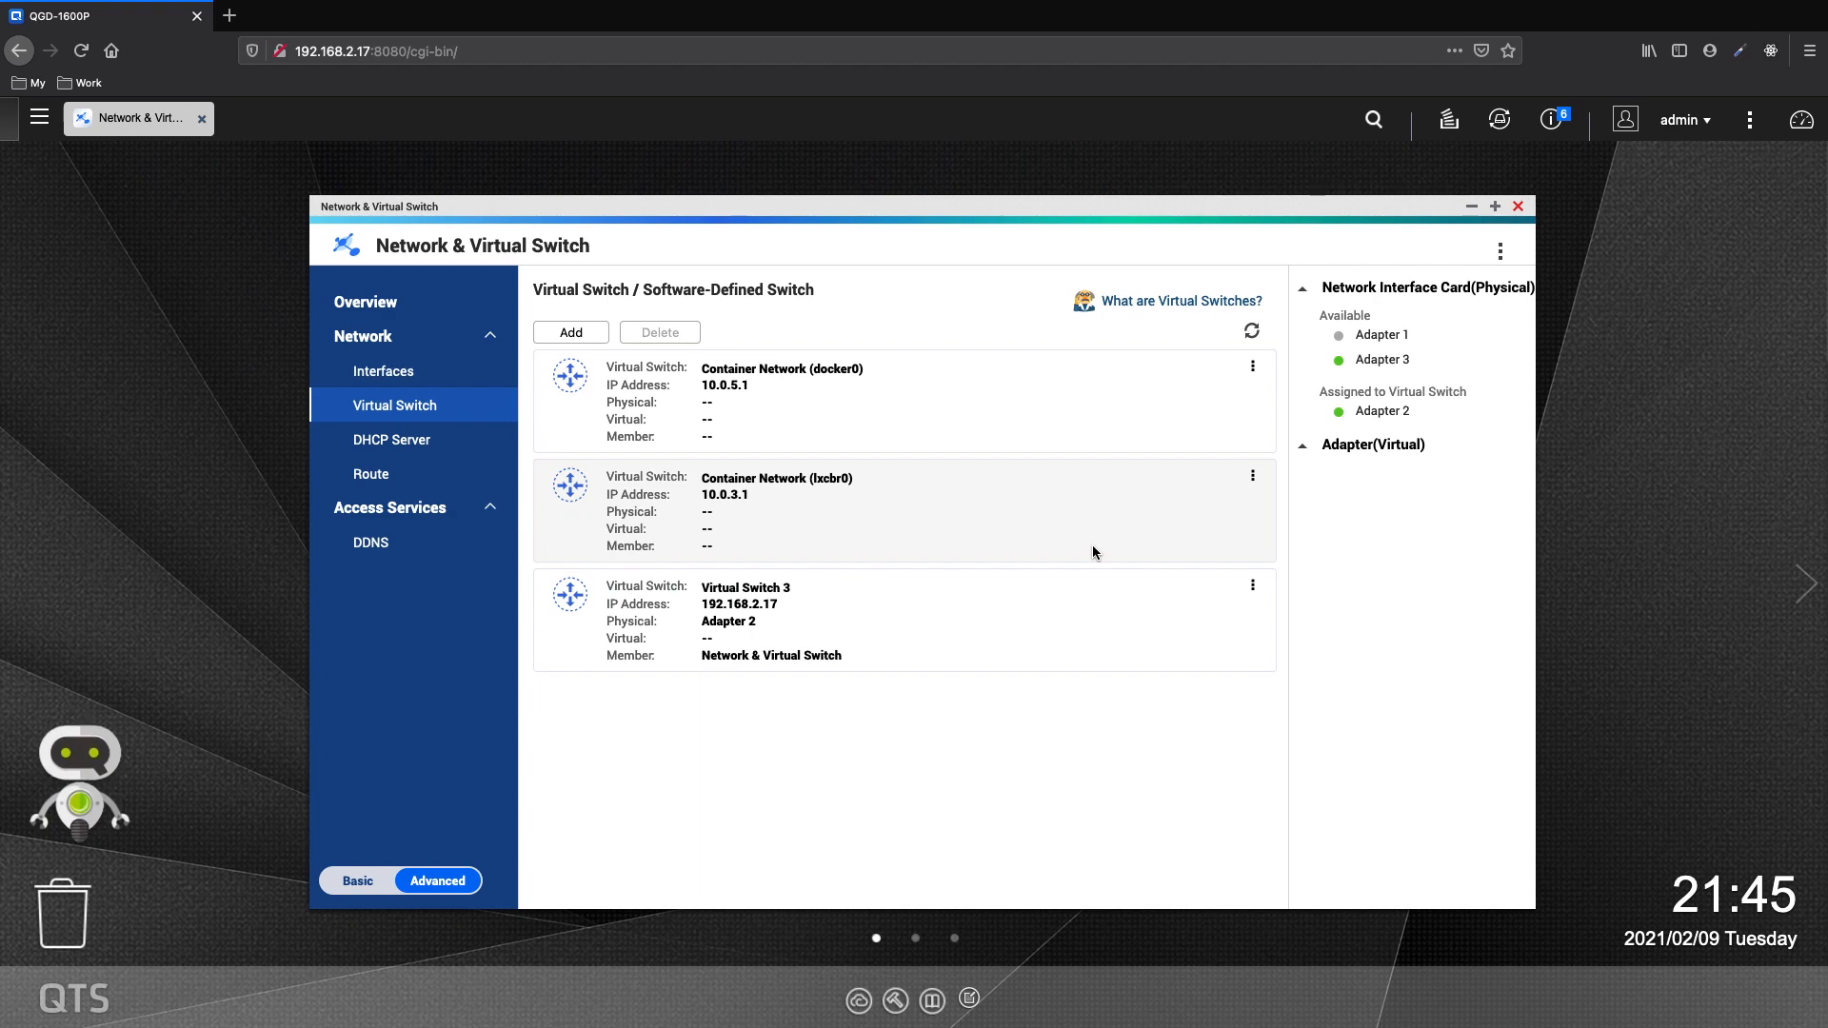
- Rename the virtual switch on Adapter 2 as "Virtual Switch ad2"
left_click(884, 587)
key("BackSpace")
type("ad2")
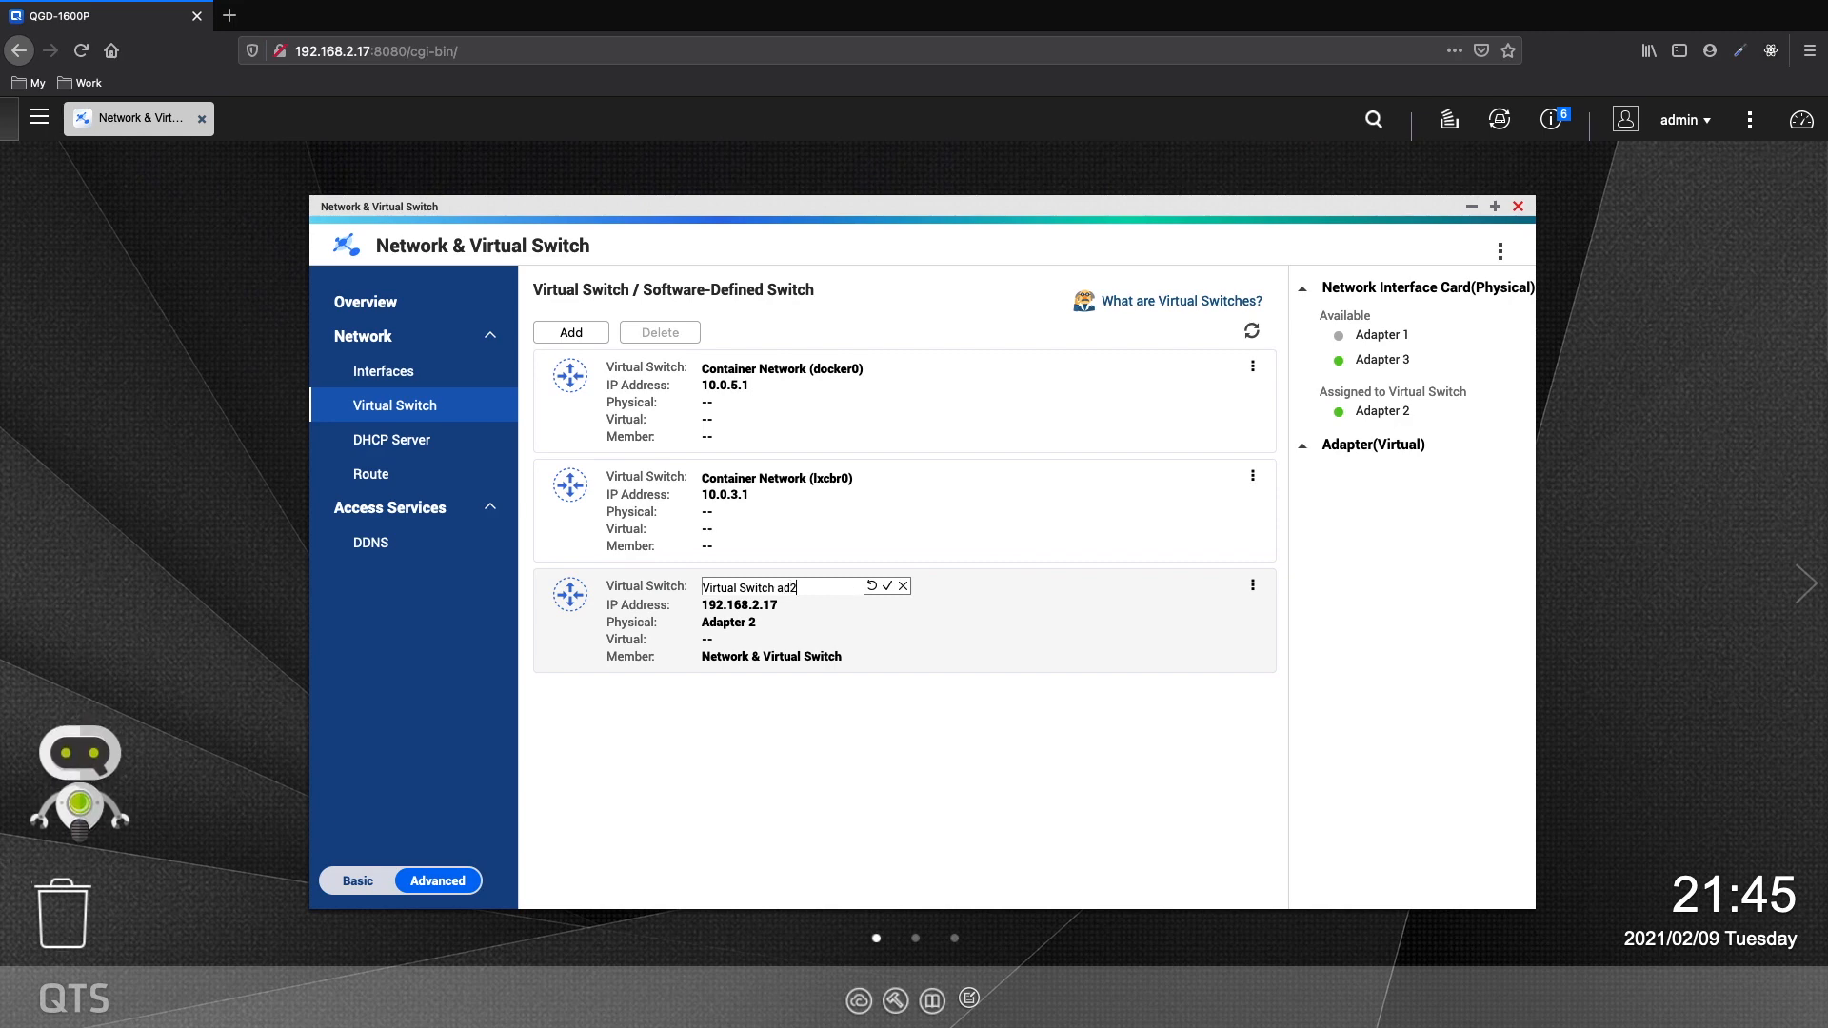
left_click(887, 585)
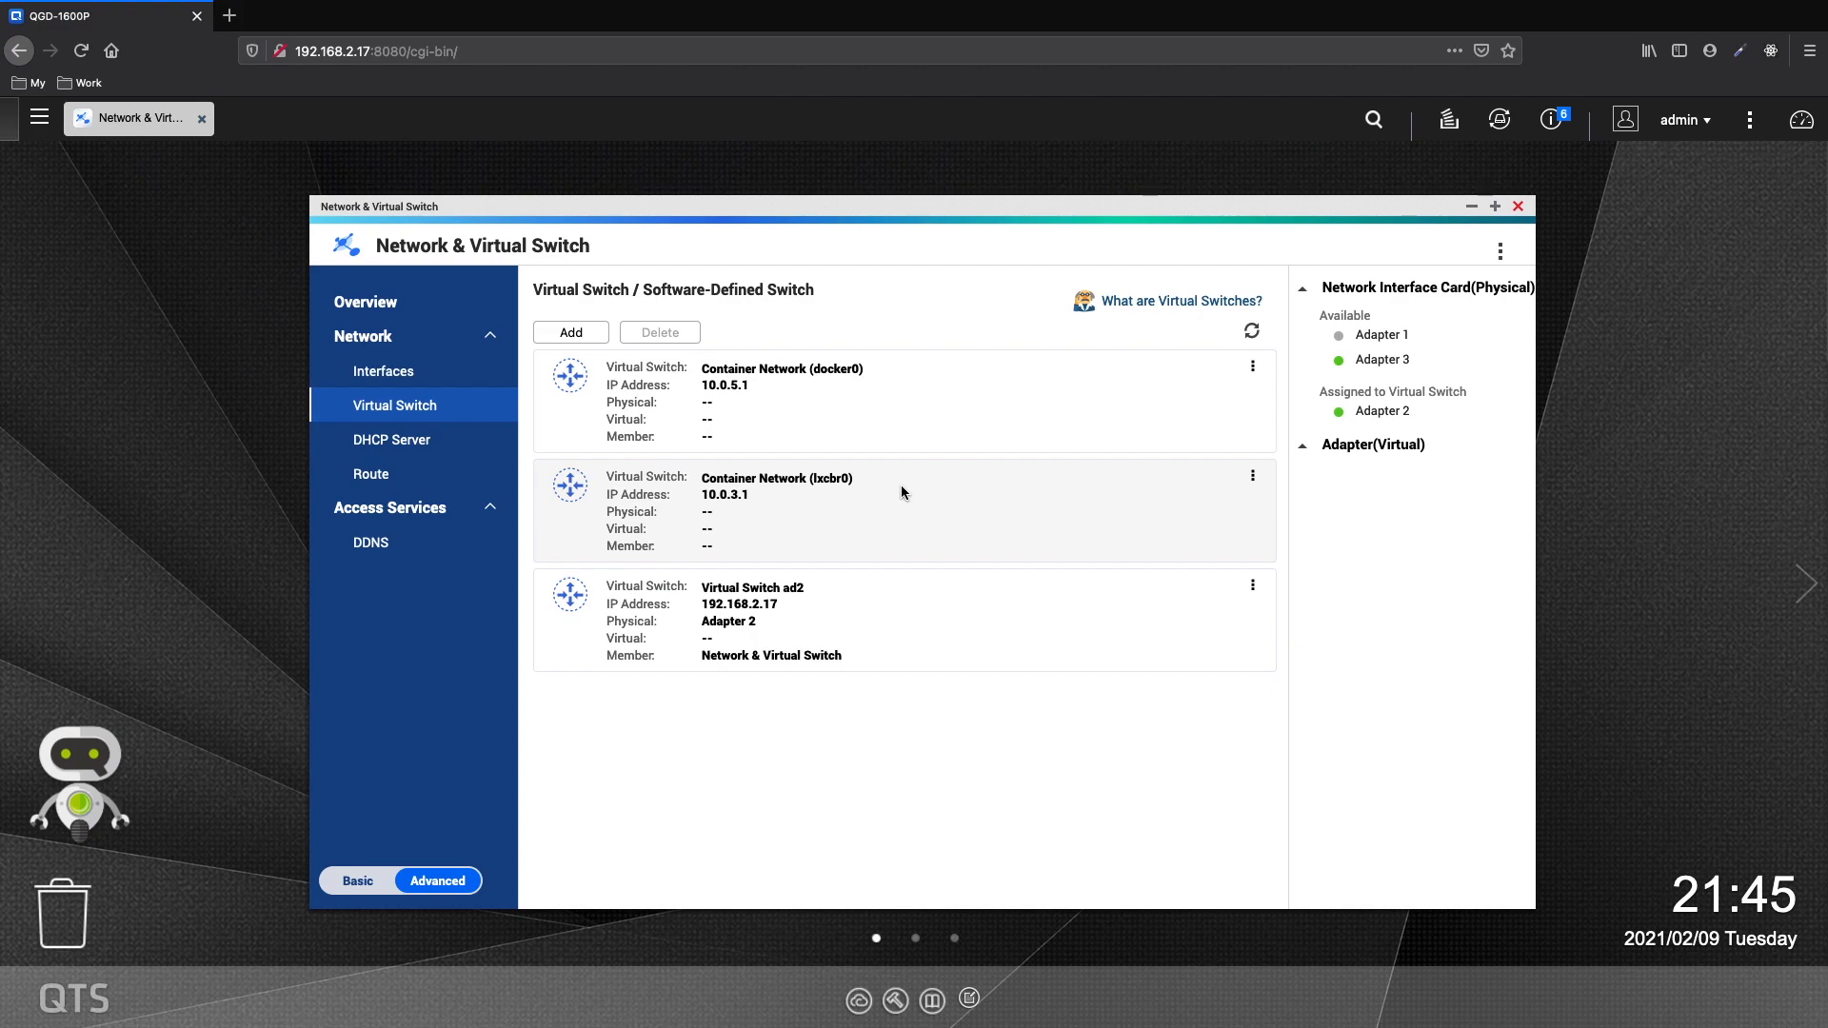
- Create a second virtual switch in Advanced Mode on Adapter 3, keeping the default IP, service, IPv6 and DNS settings
left_click(558, 335)
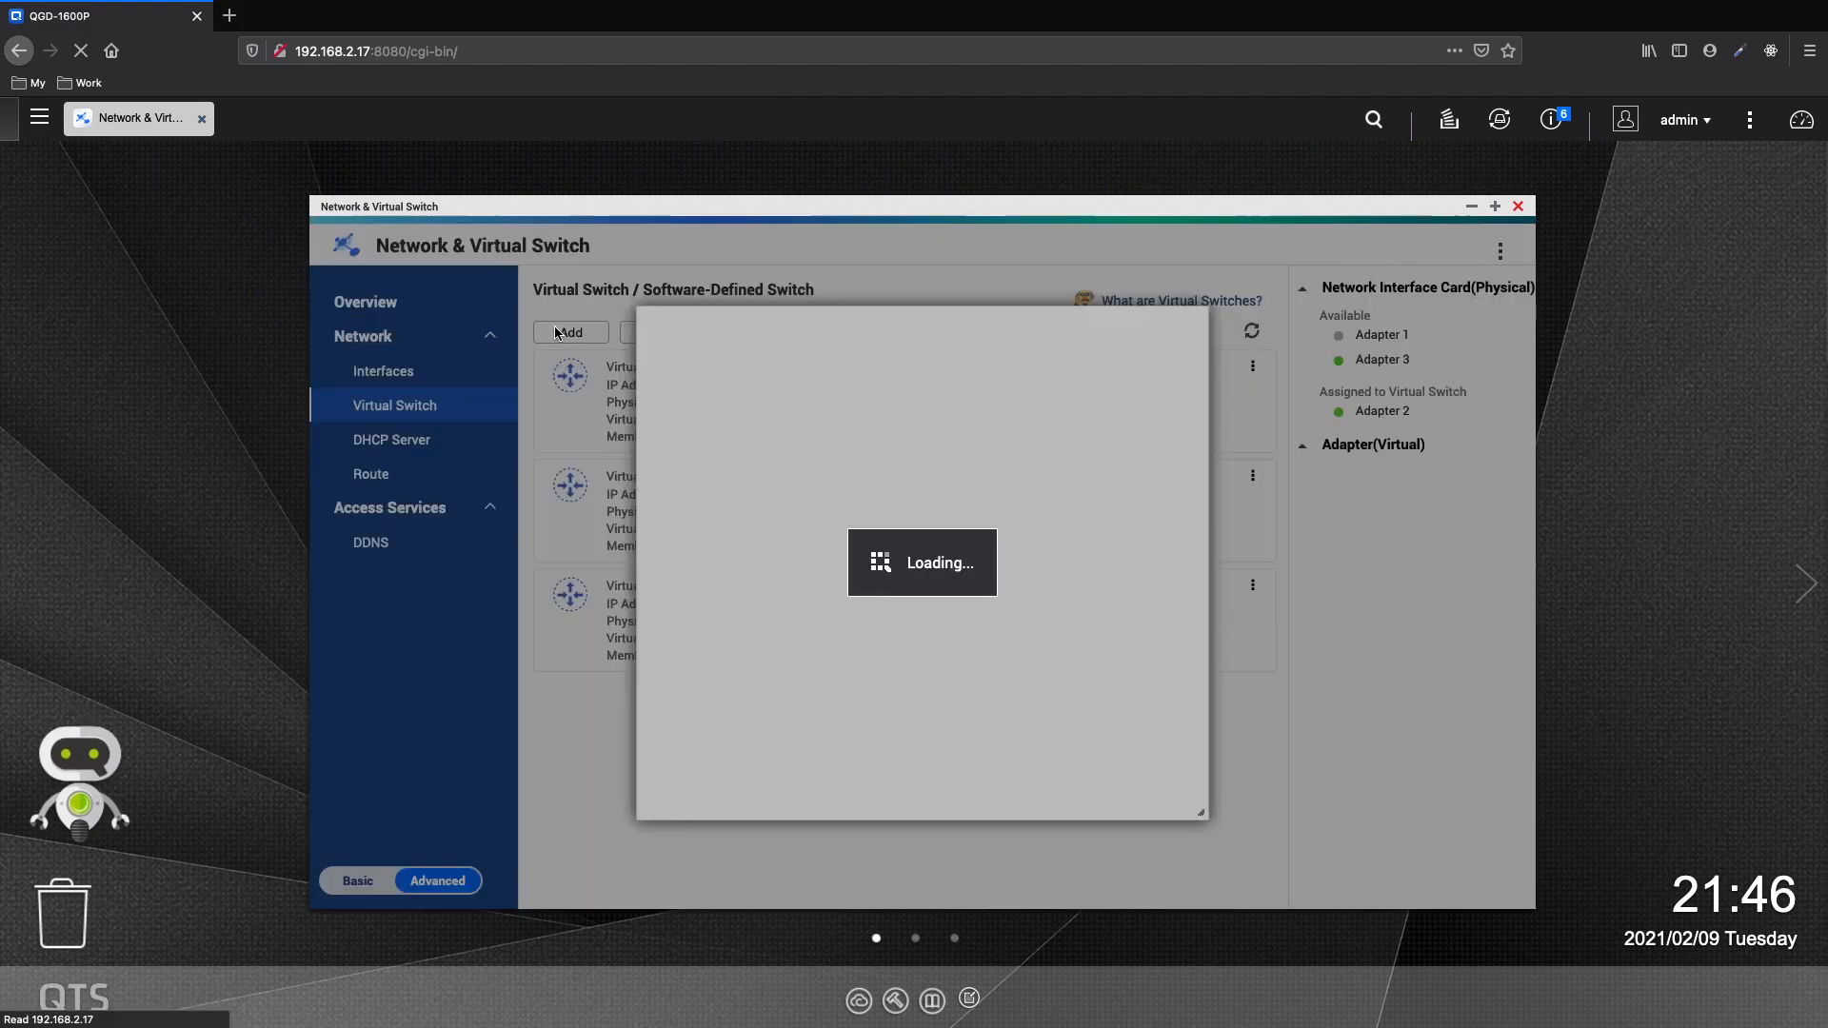
left_click(759, 686)
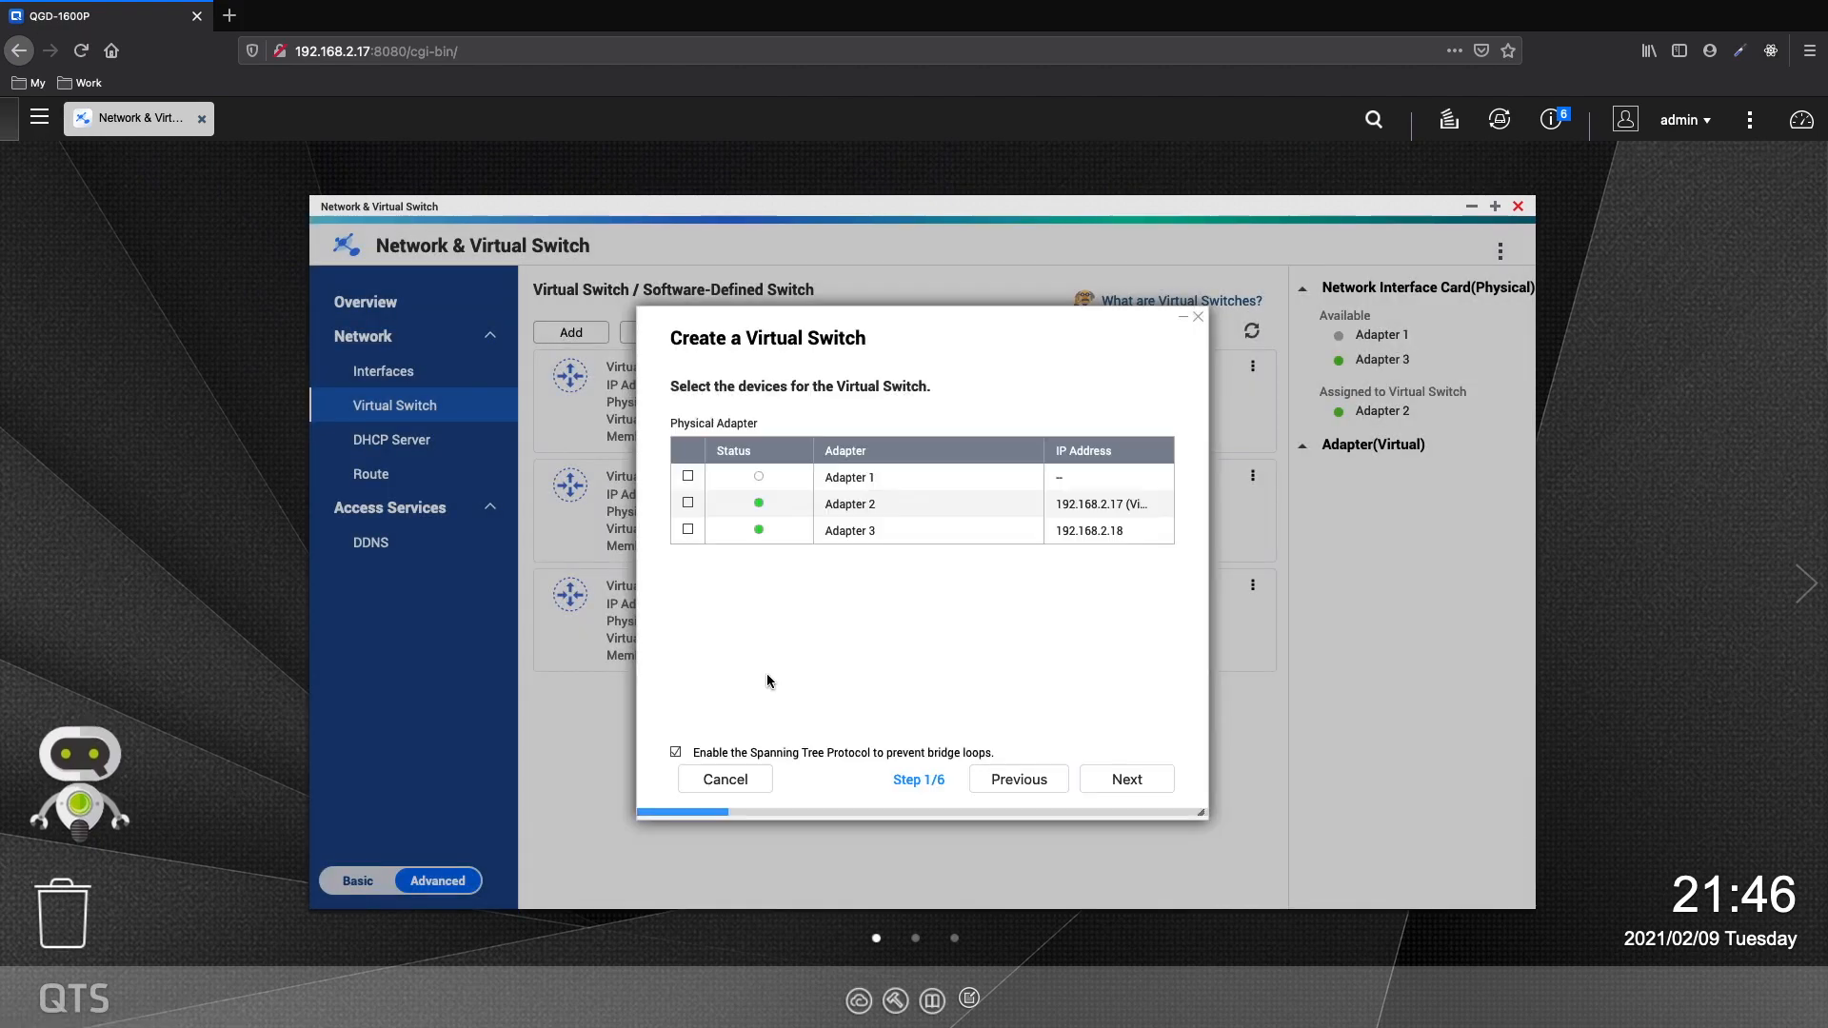
left_click(687, 529)
left_click(1126, 781)
left_click(1127, 783)
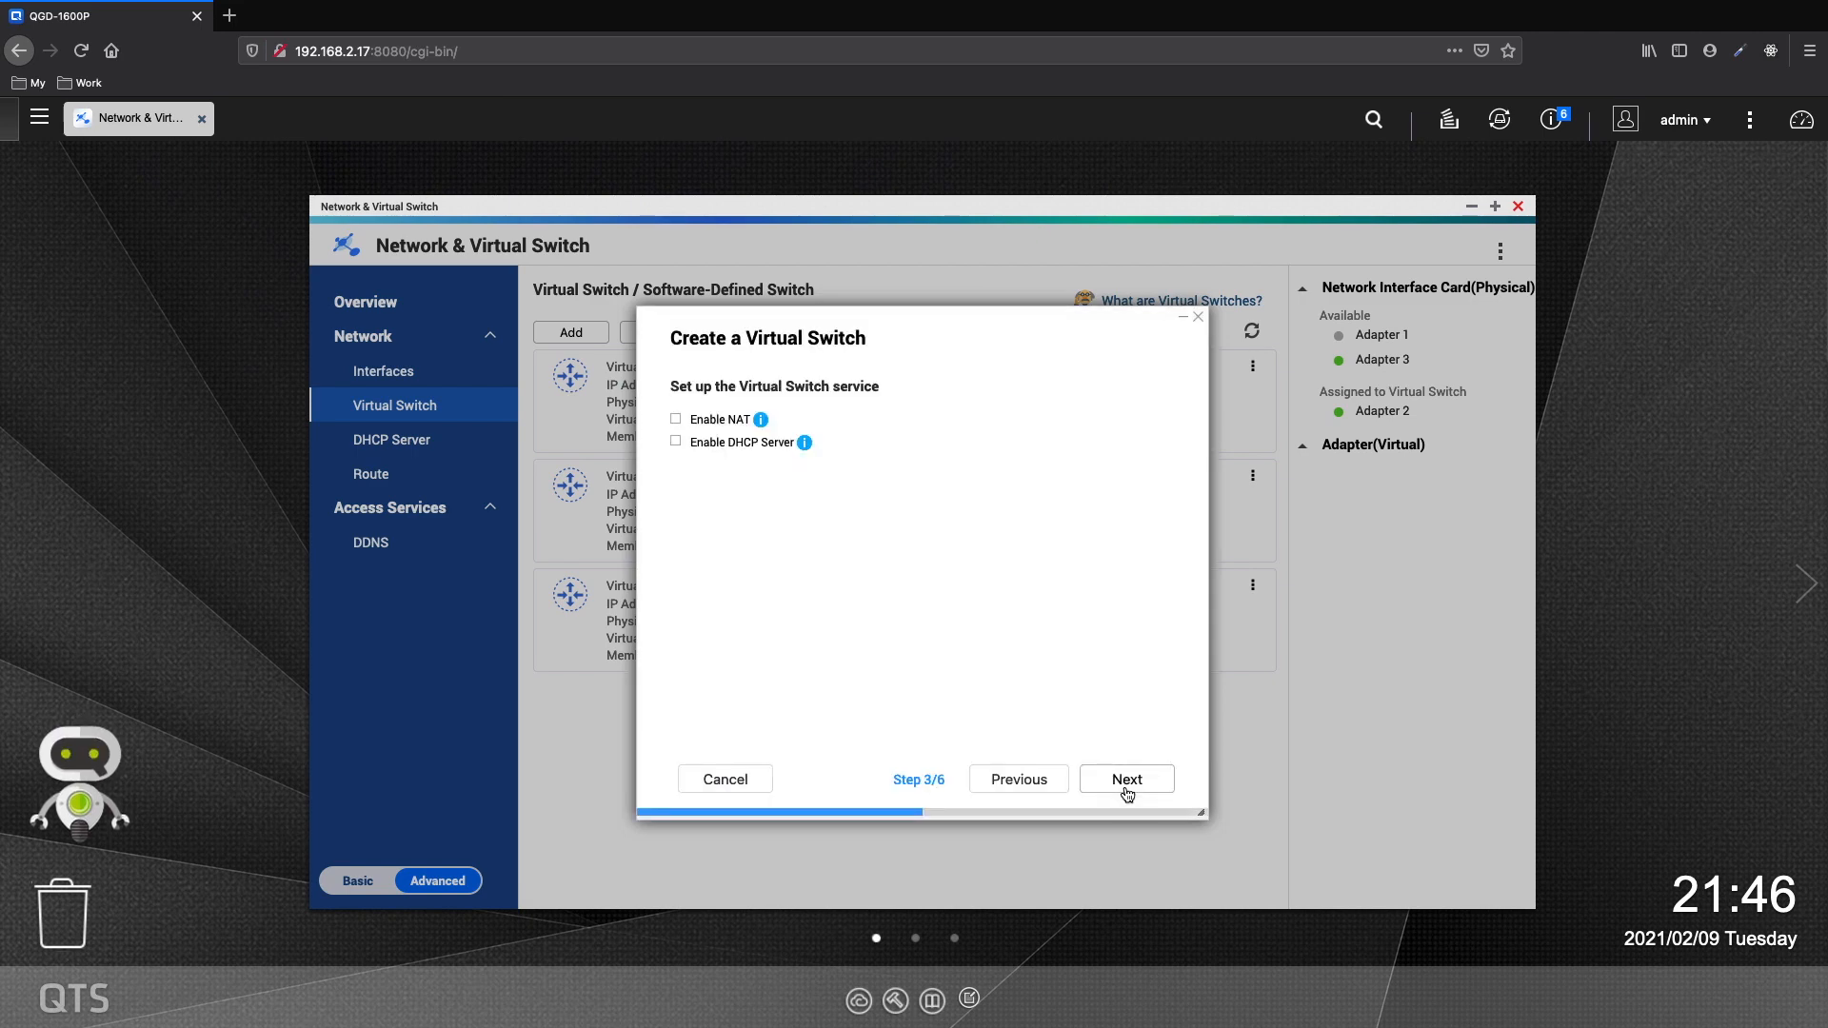
left_click(1127, 780)
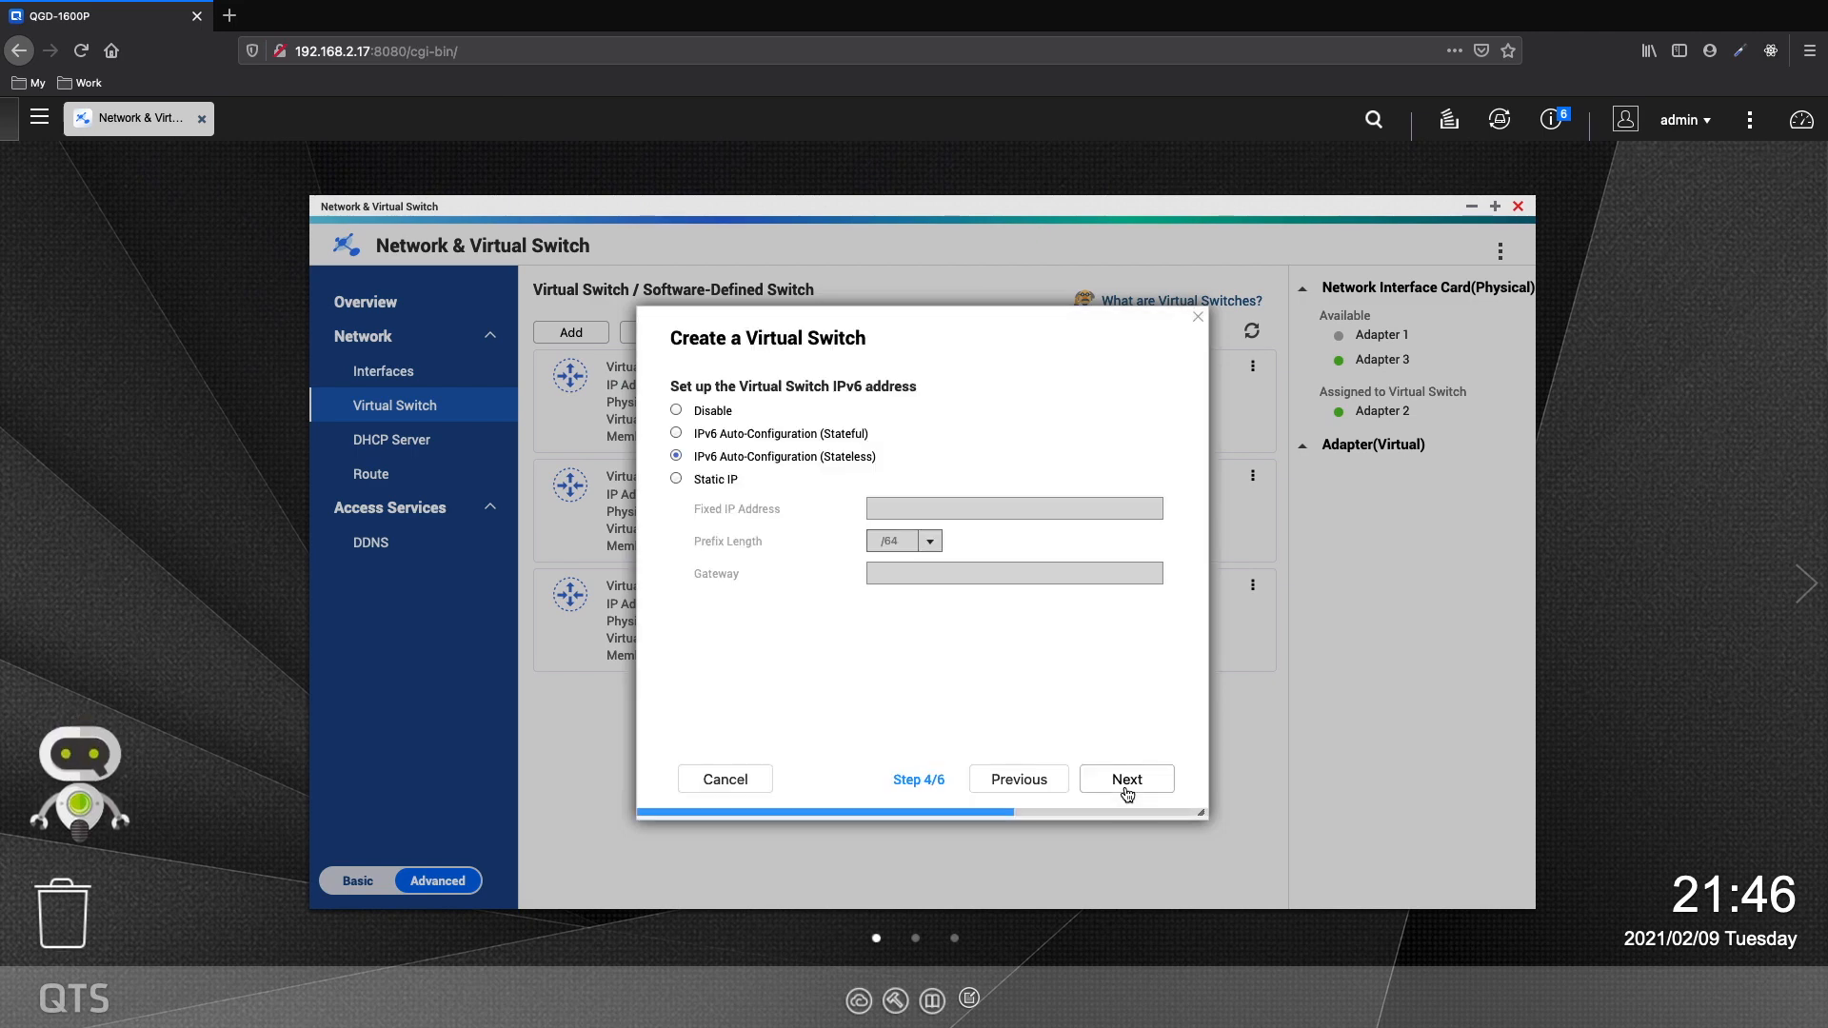
left_click(1126, 781)
left_click(1127, 786)
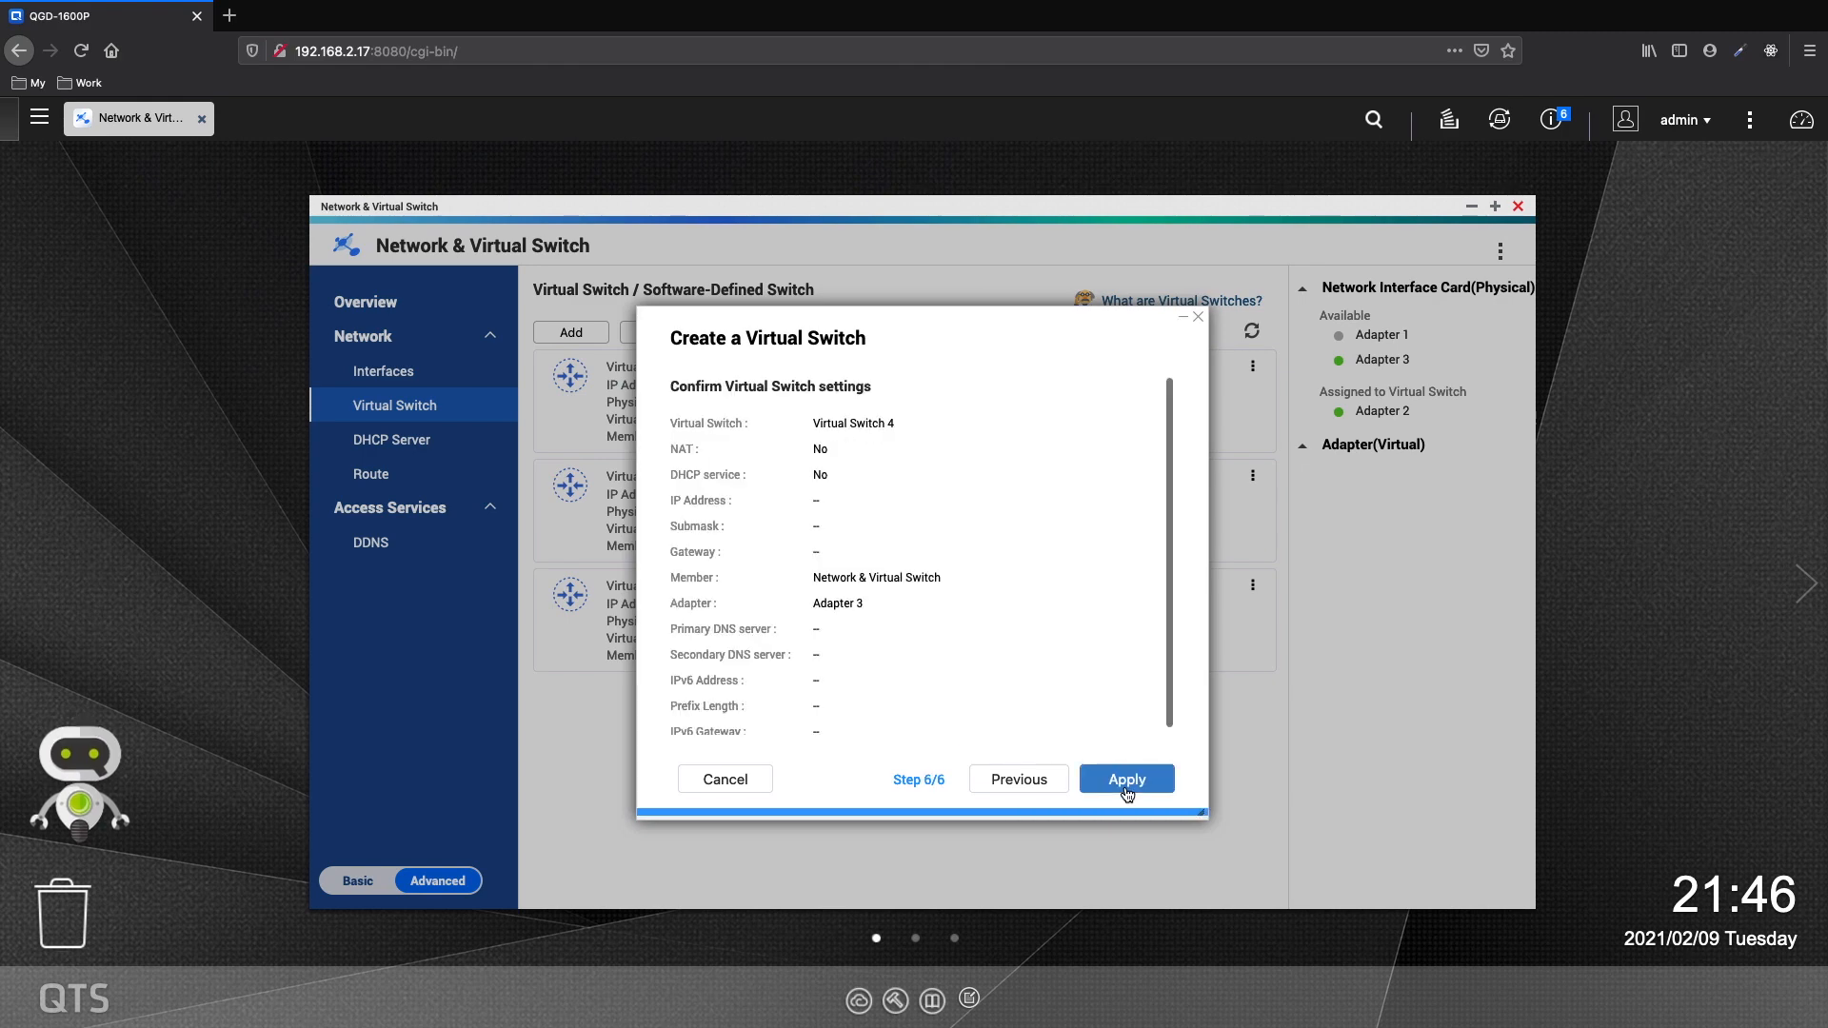
left_click(1126, 786)
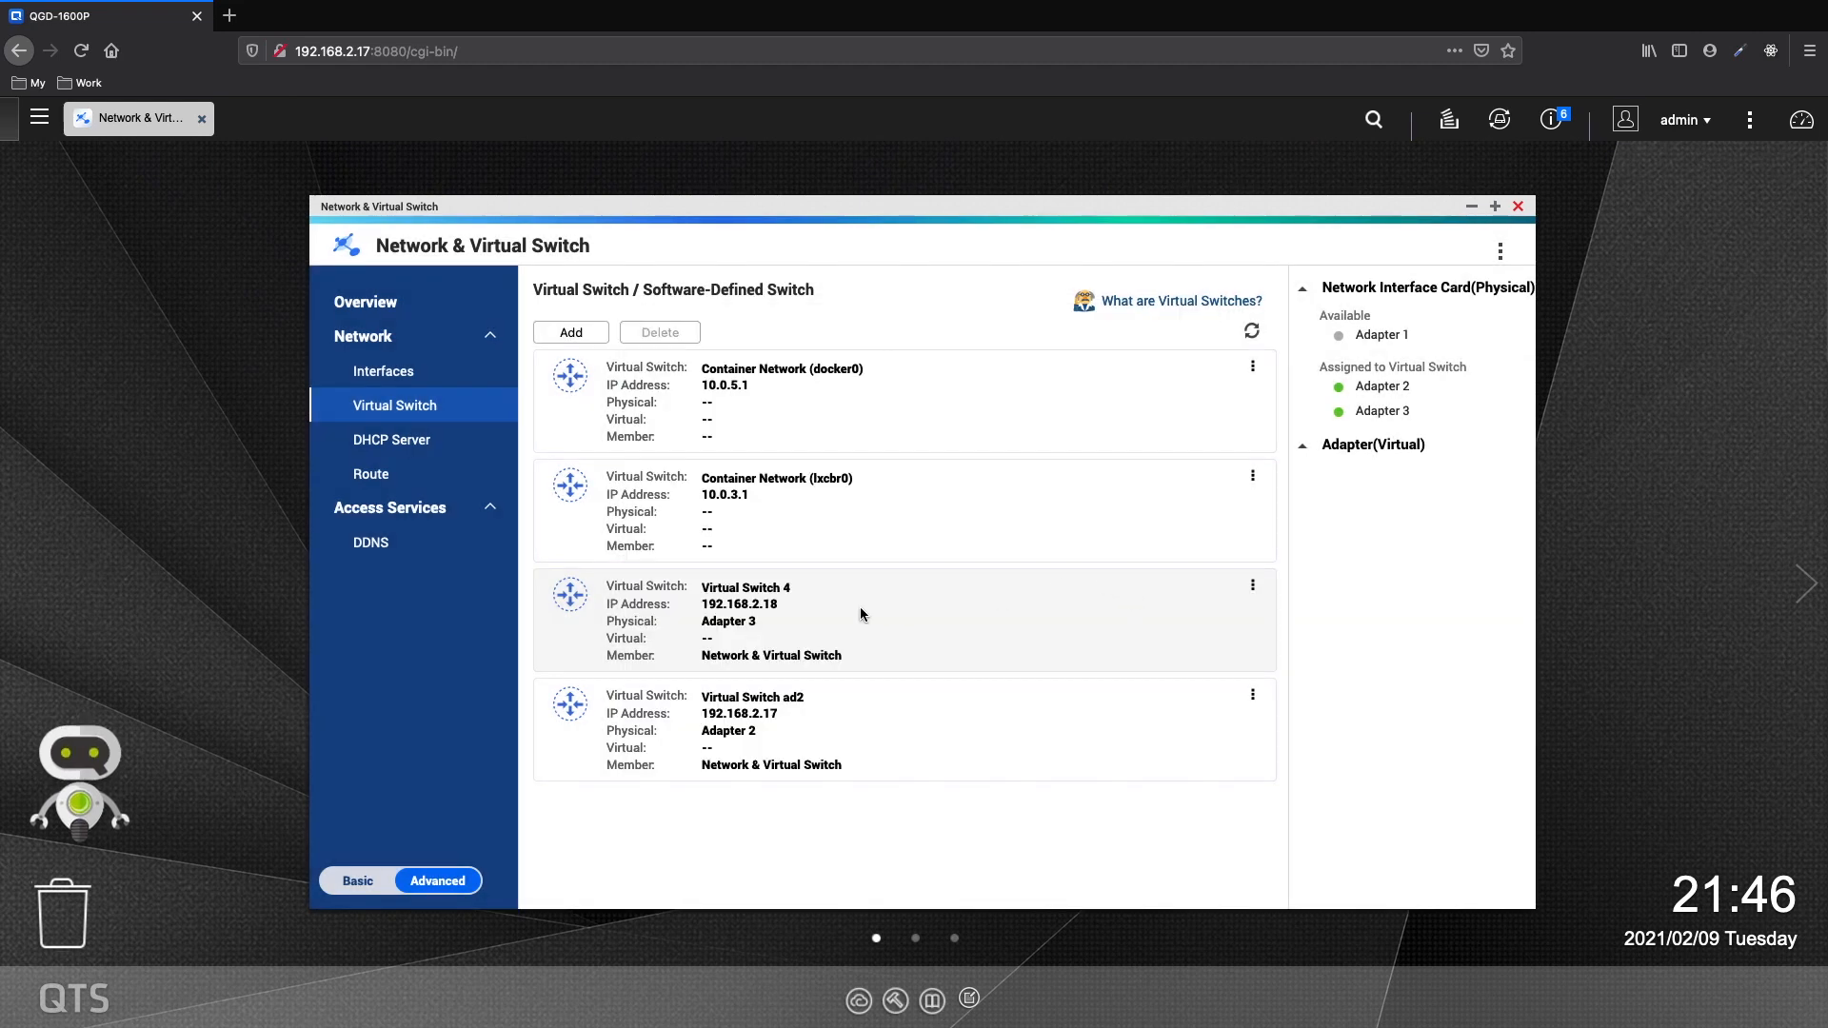
- Rename the virtual switch on Adapter 3 as "Virtual Switch ad3"
mouse_move(782, 592)
left_click(884, 587)
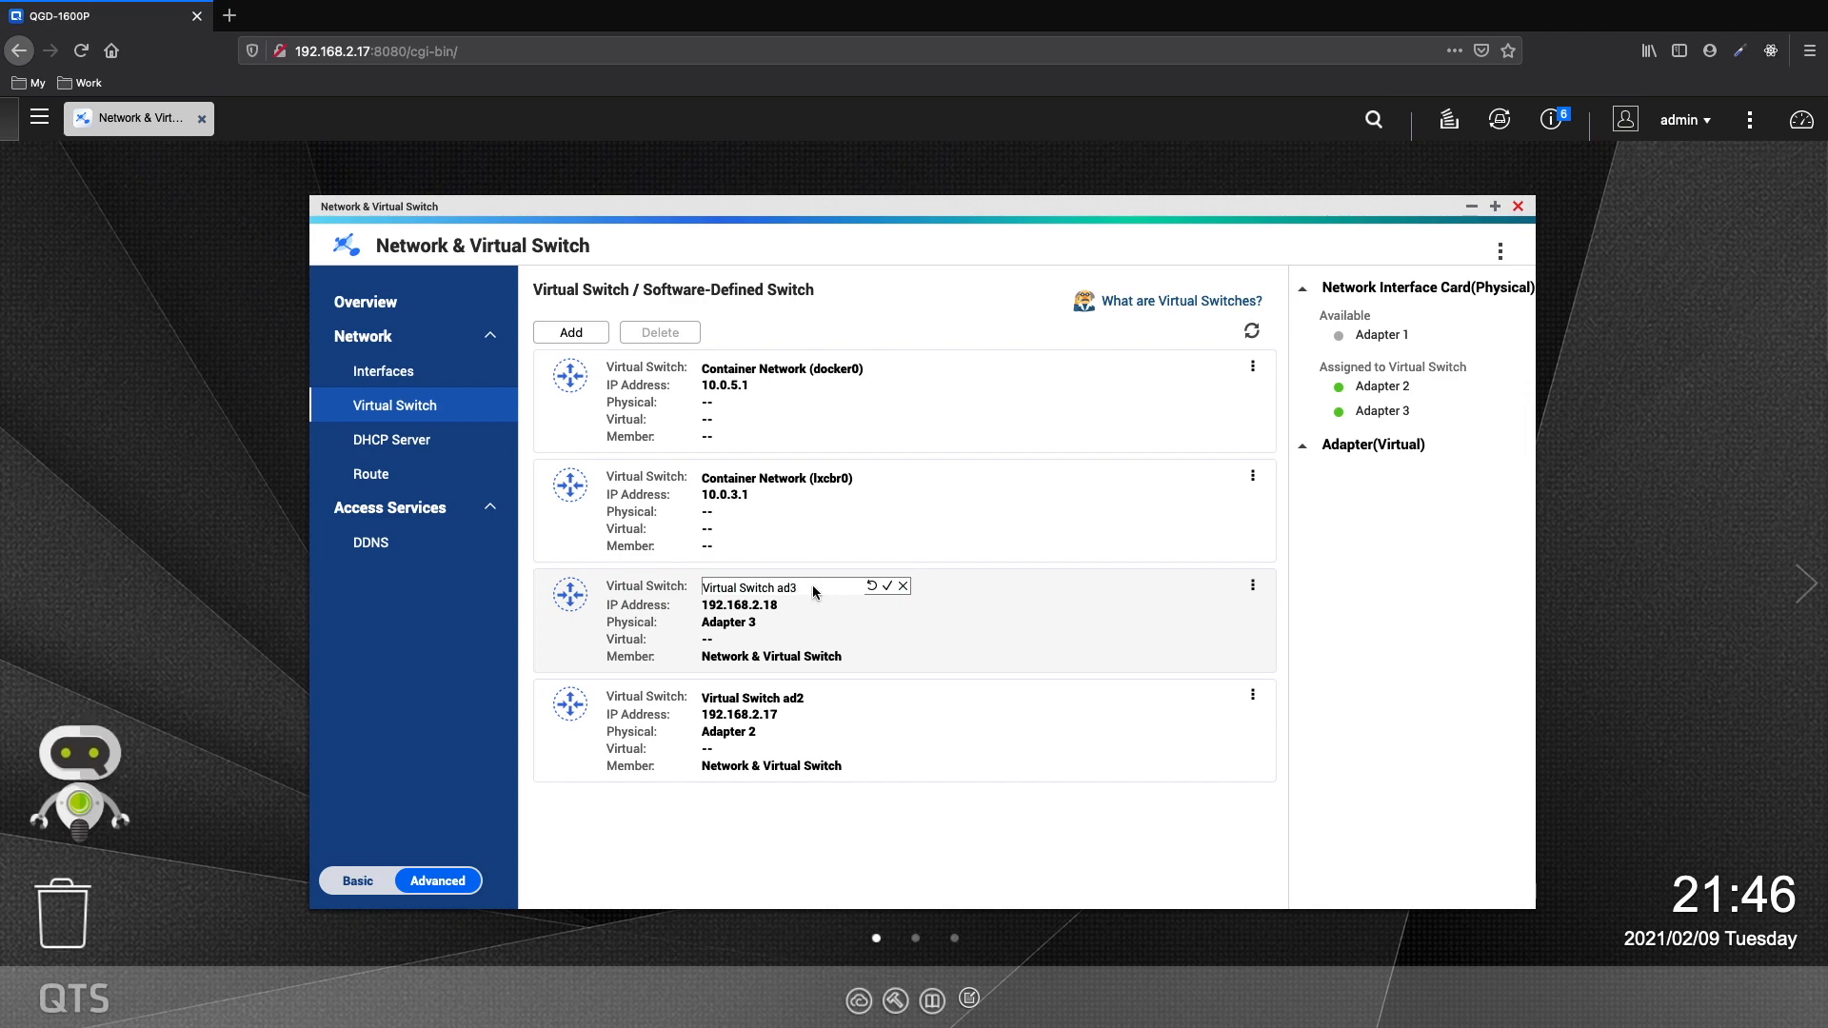
left_click(886, 587)
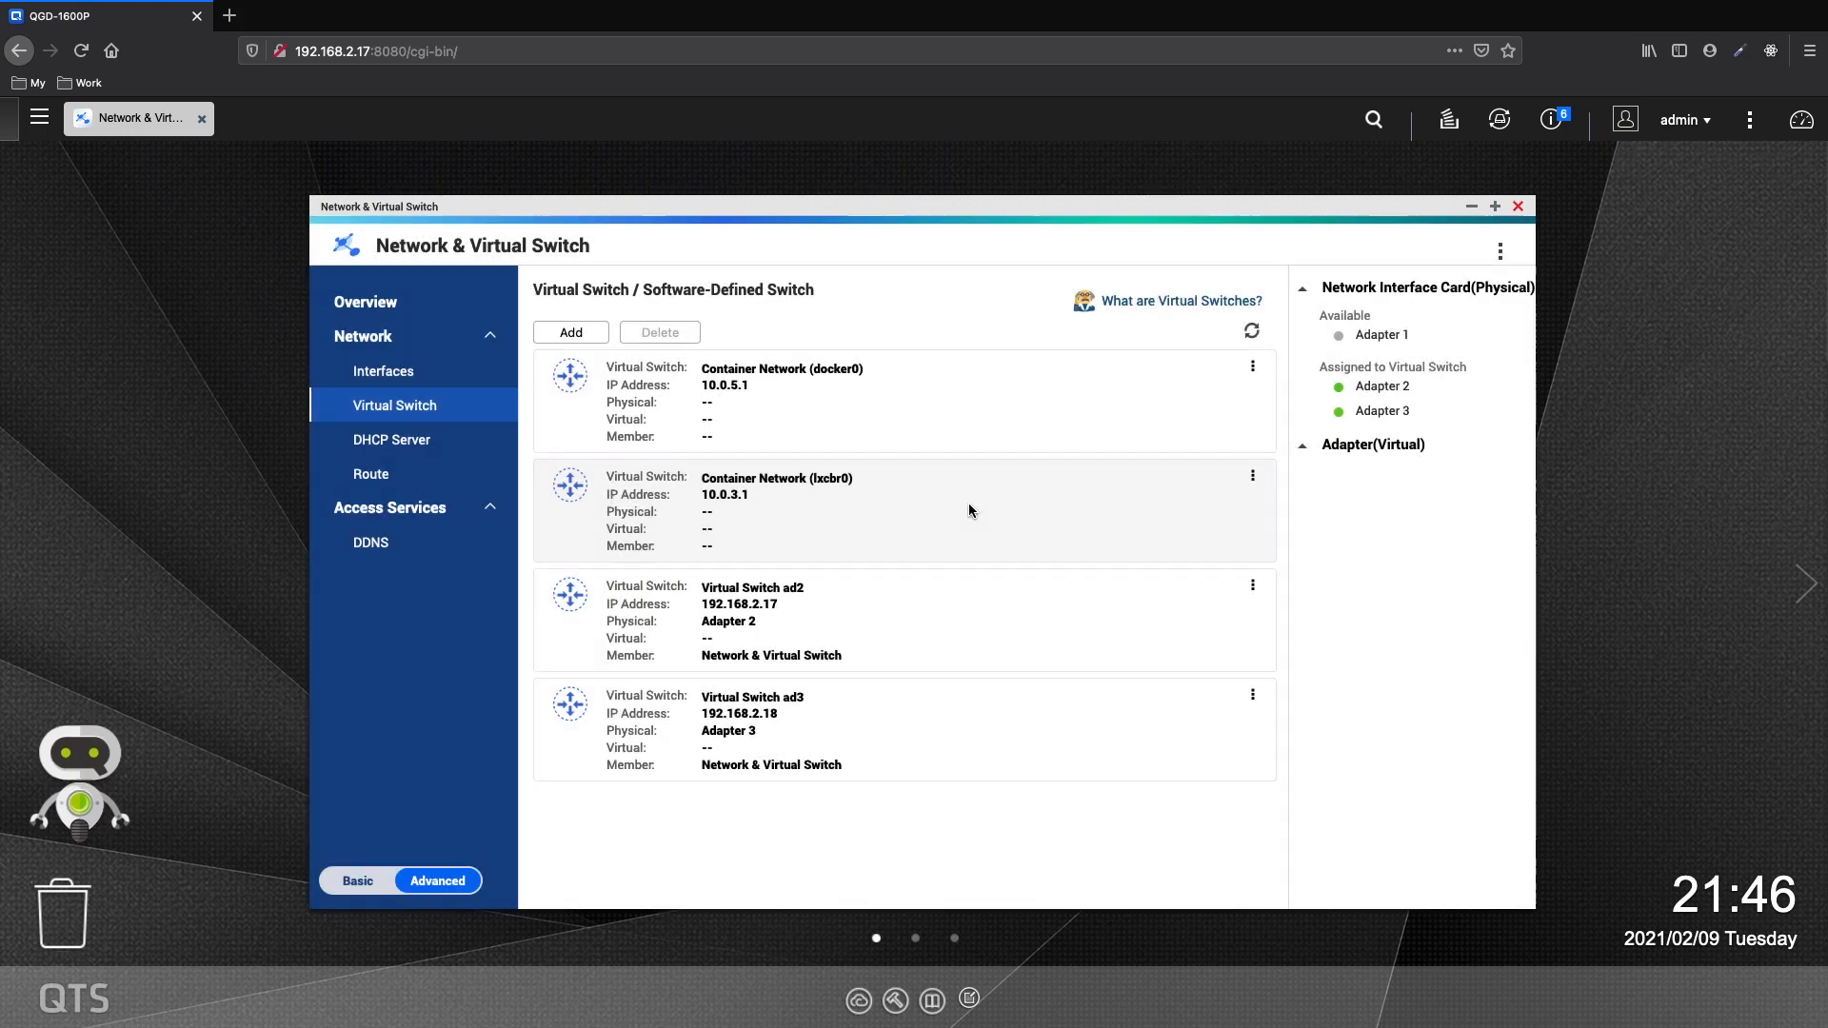
- Check the new virtual switches in the network overview's Detailed Mode and minimize the Network & Virtual Switch window
left_click(428, 304)
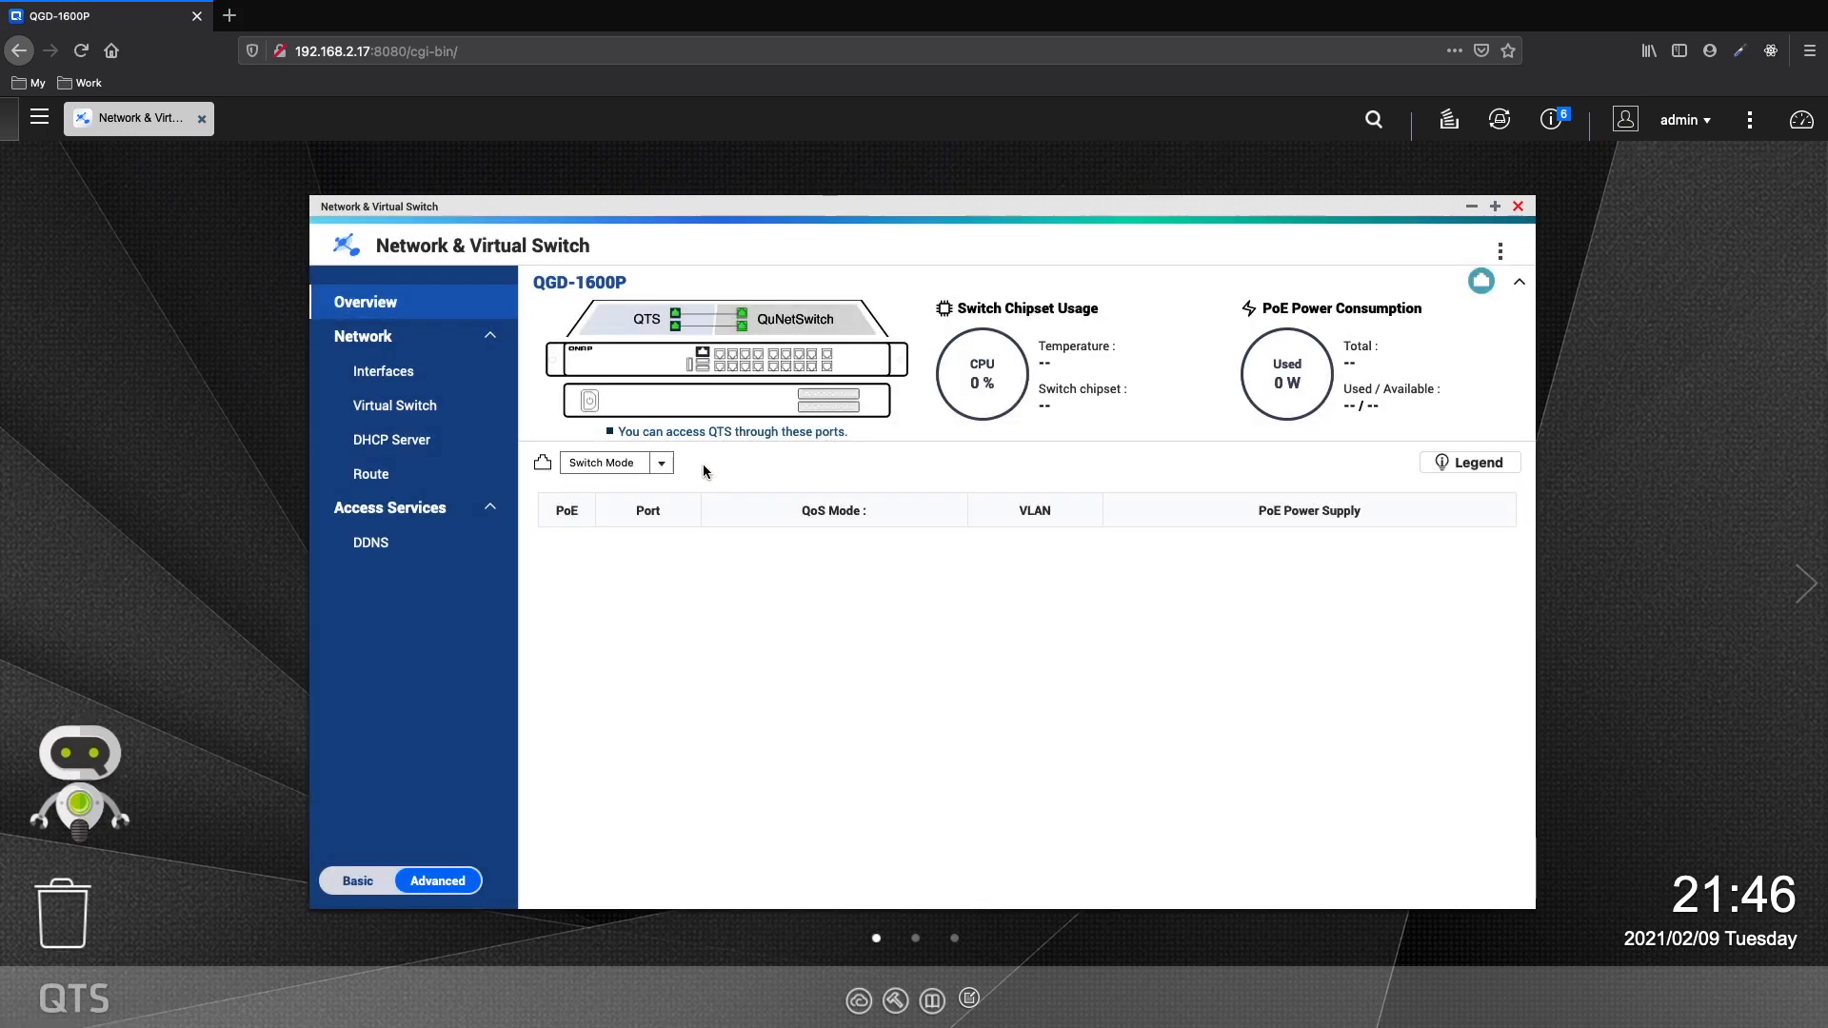
left_click(663, 465)
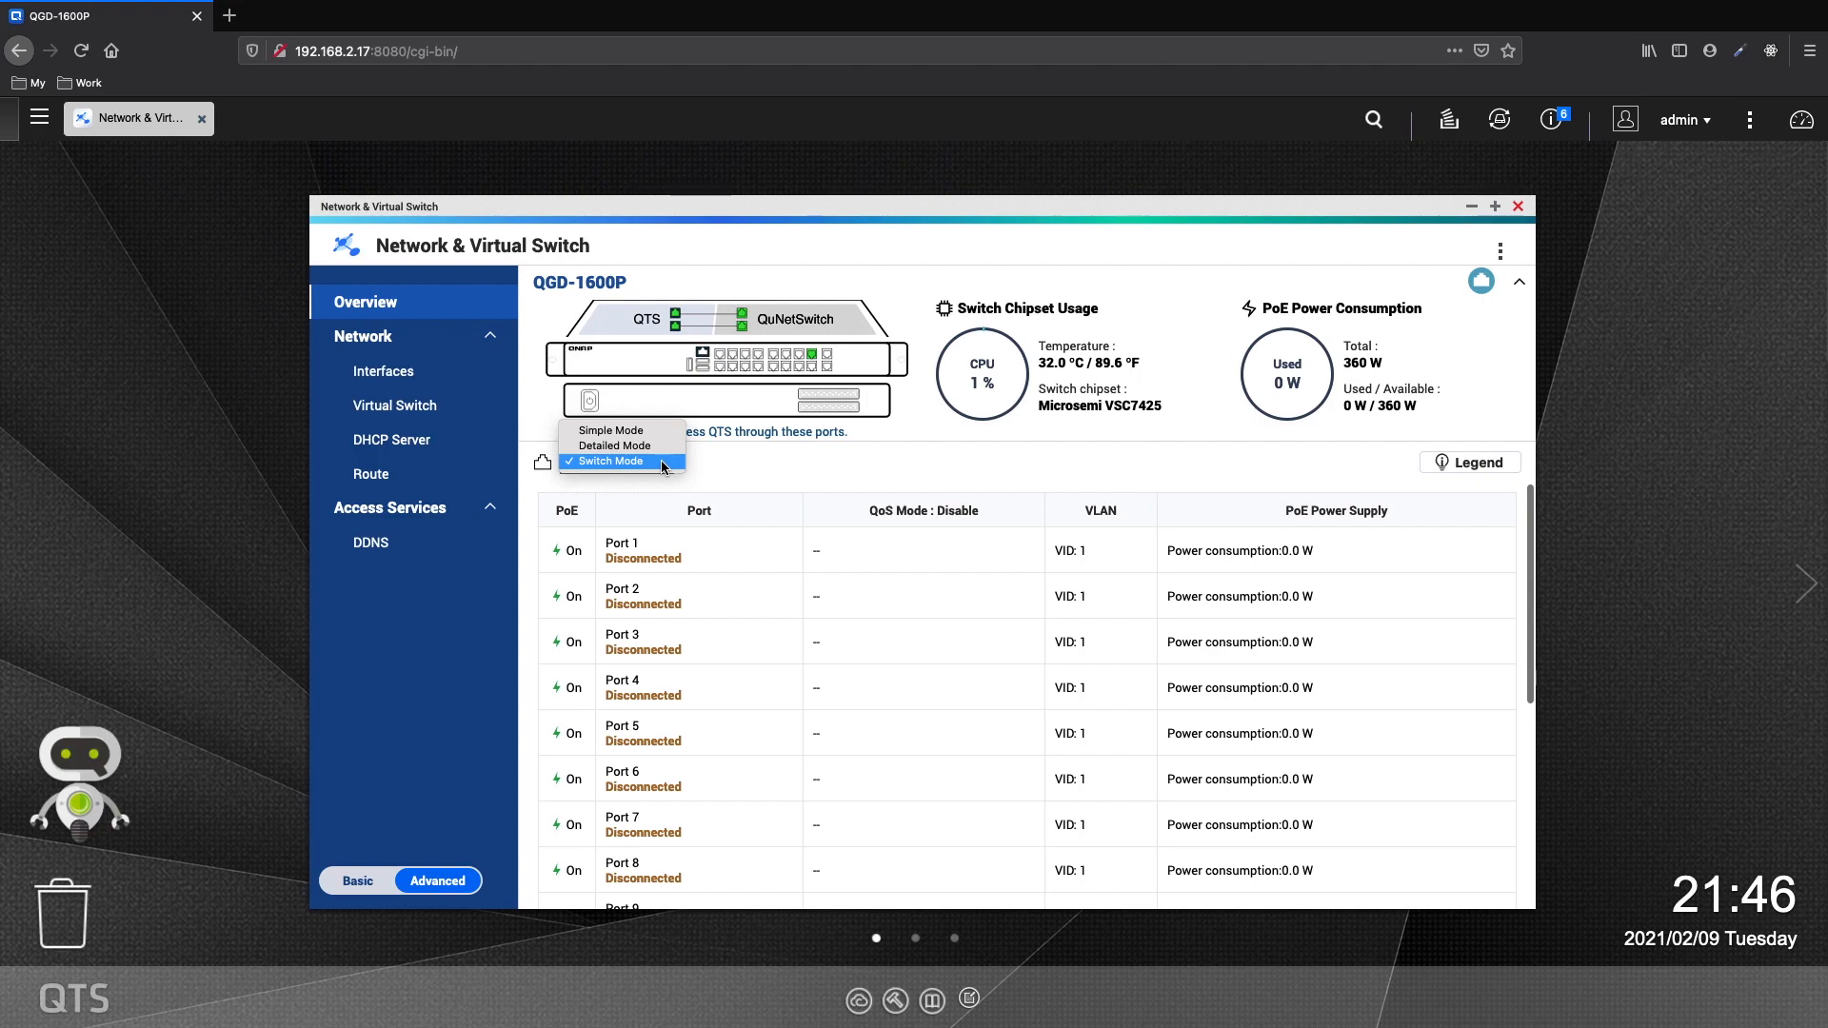
left_click(617, 446)
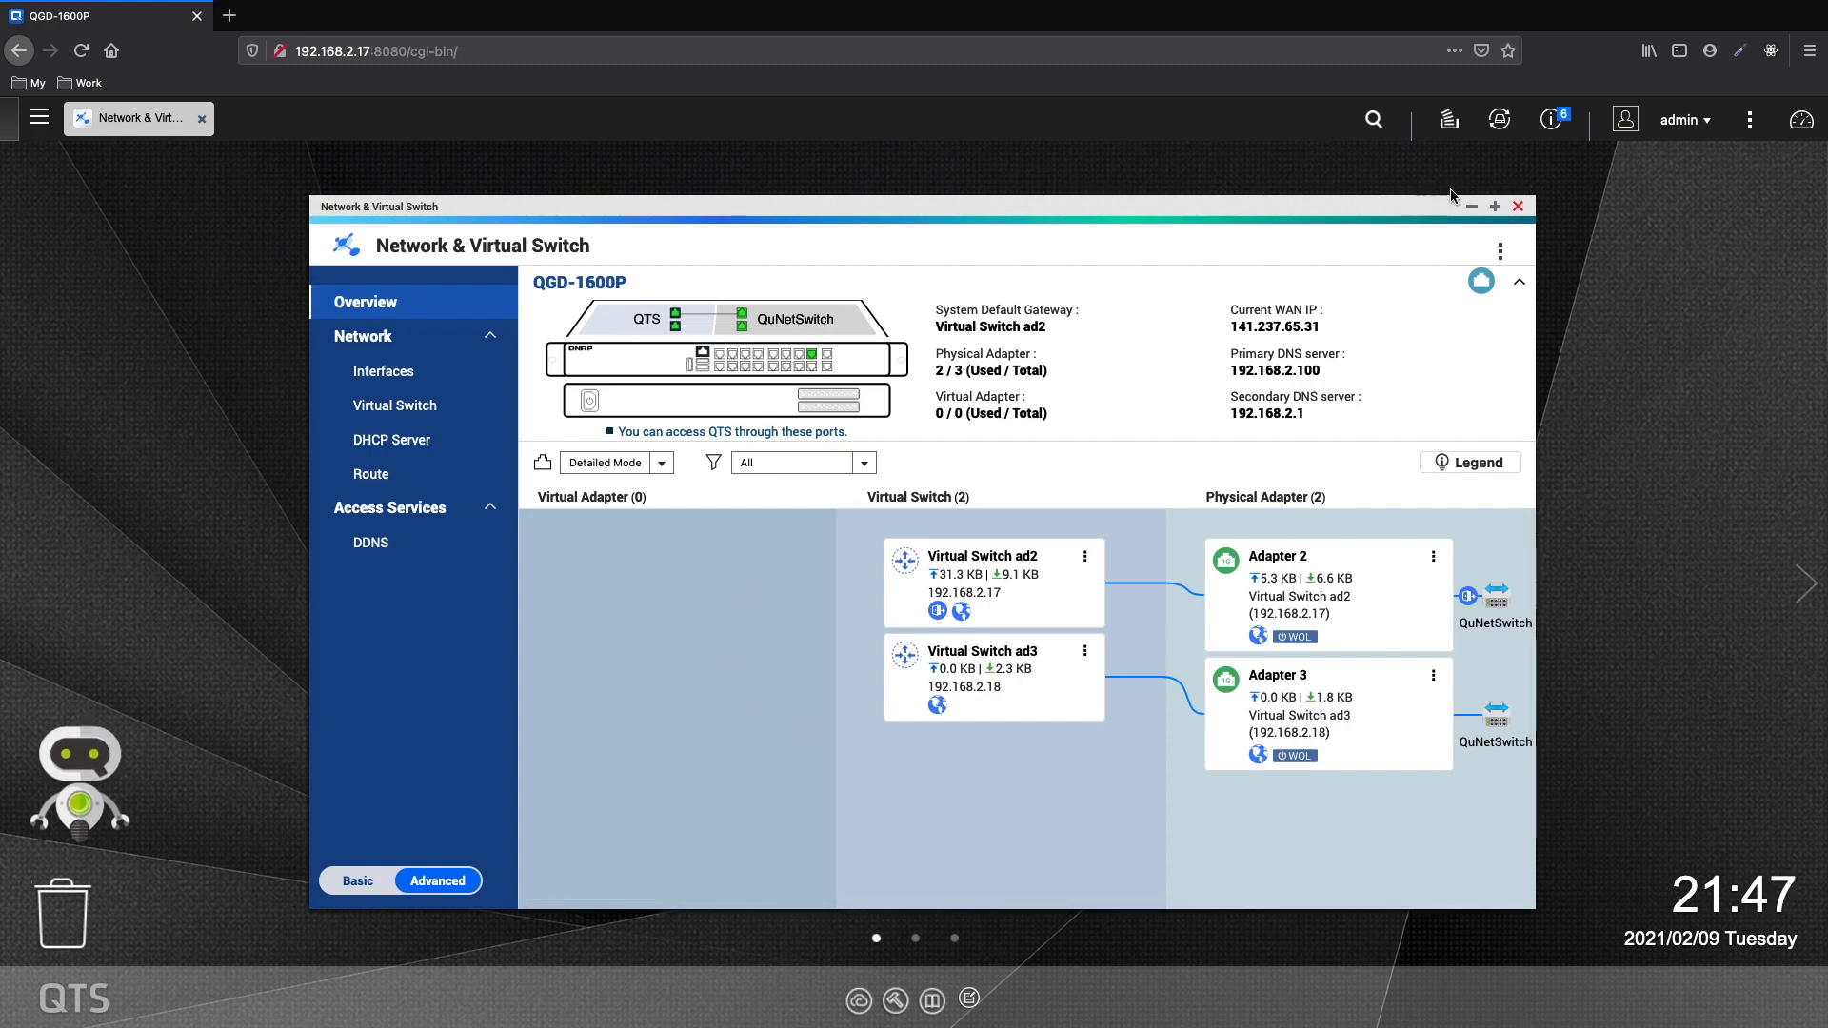
left_click(1472, 208)
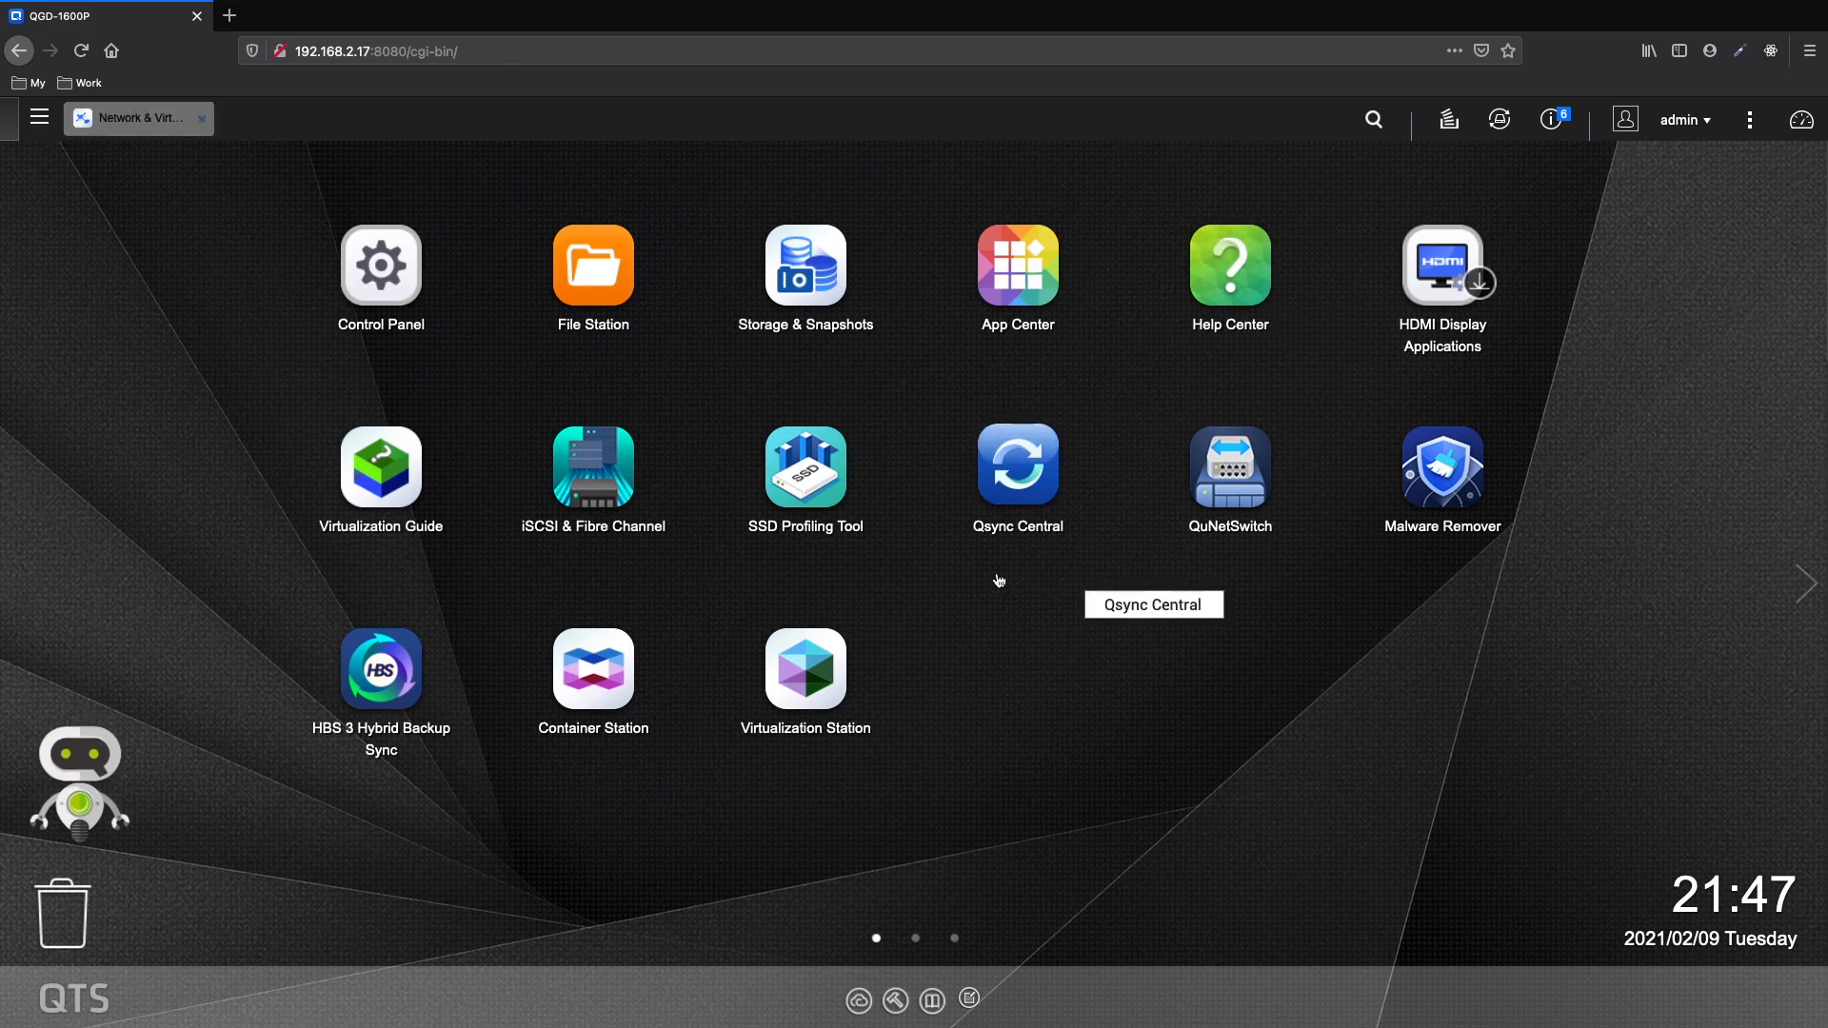
- Open Container Station, initialize it with the default /Container folder, and minimize its window
left_click(619, 675)
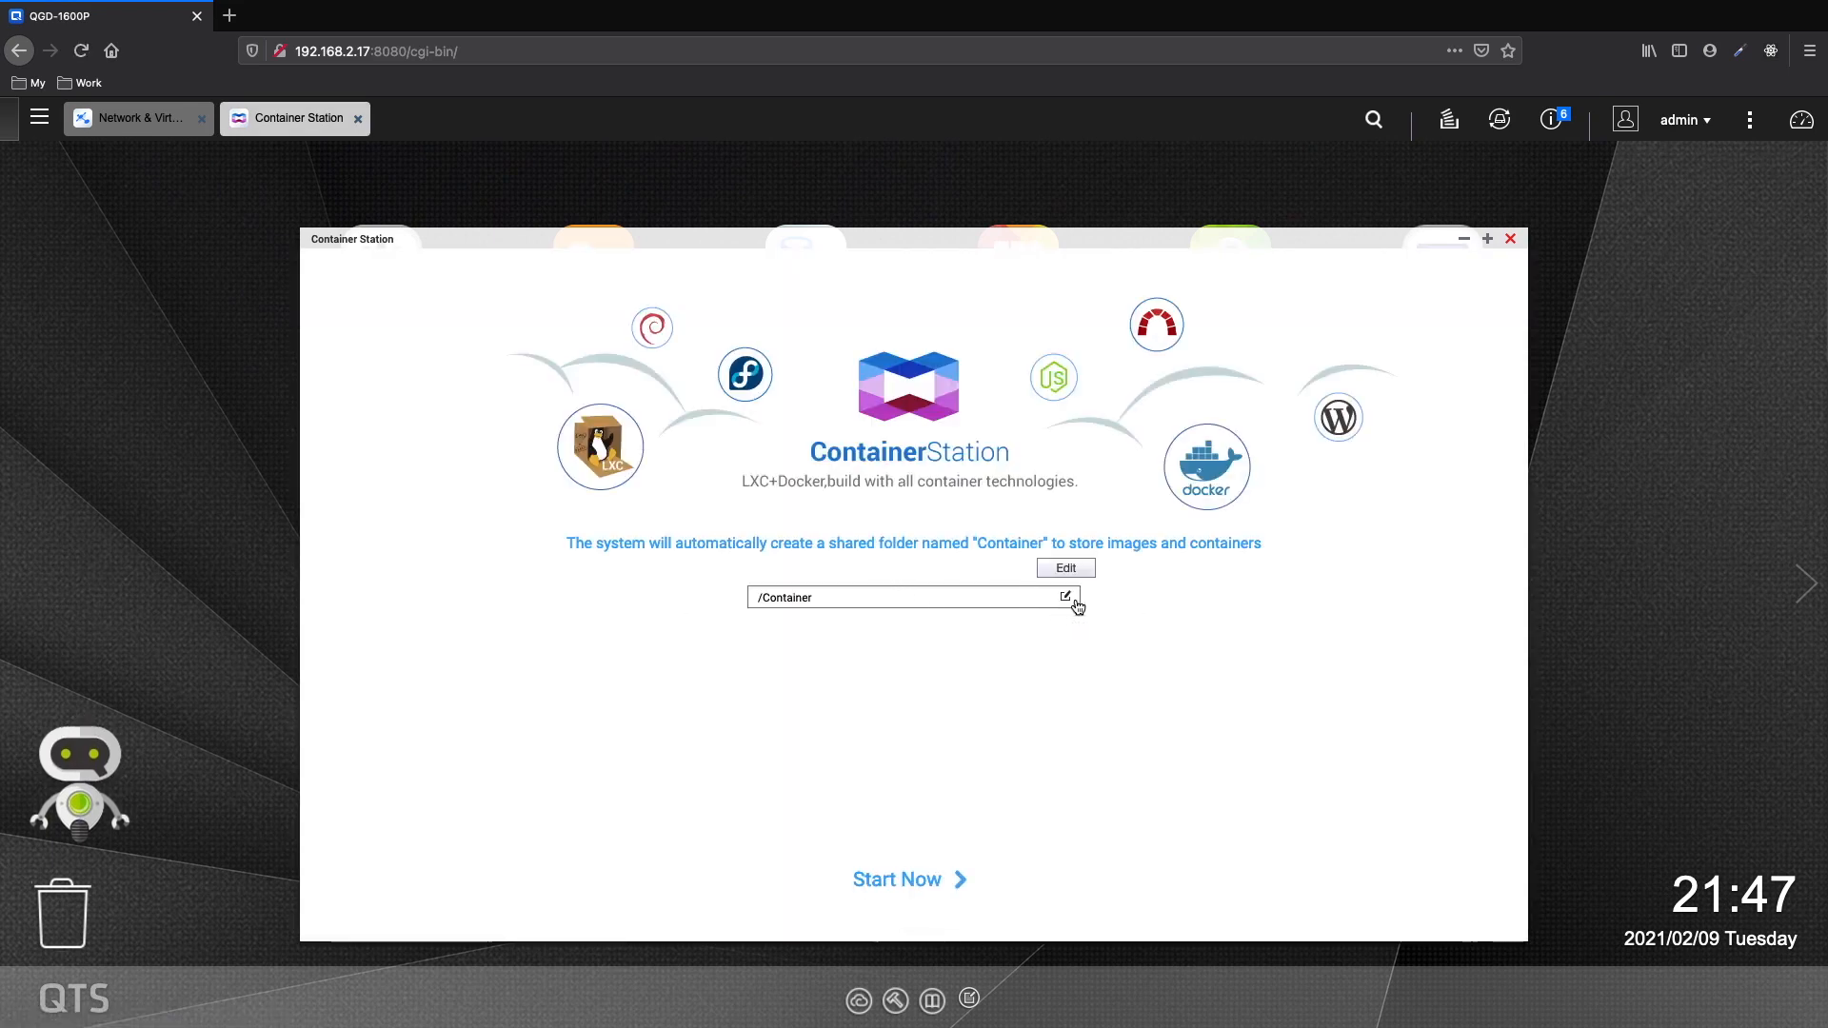
left_click(912, 881)
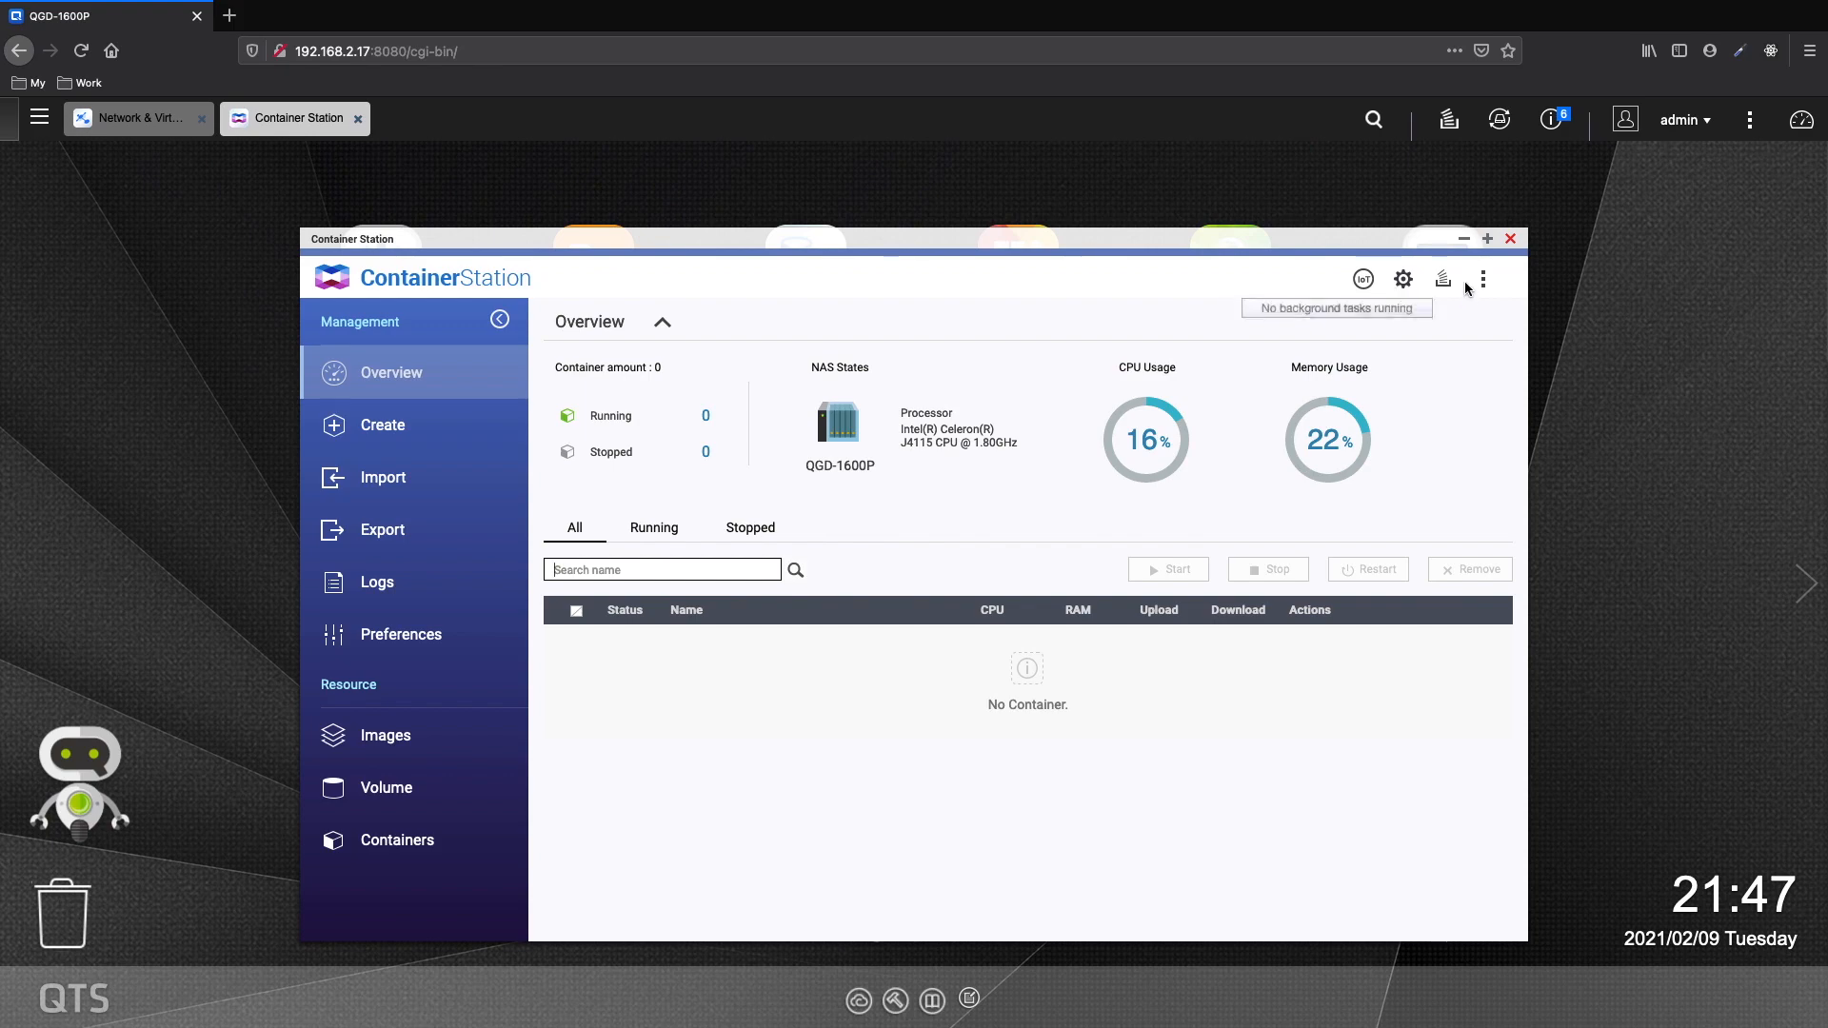
left_click(1465, 239)
- Open File Station and create a folder named "unifi" in the Container shared folder
left_click(592, 278)
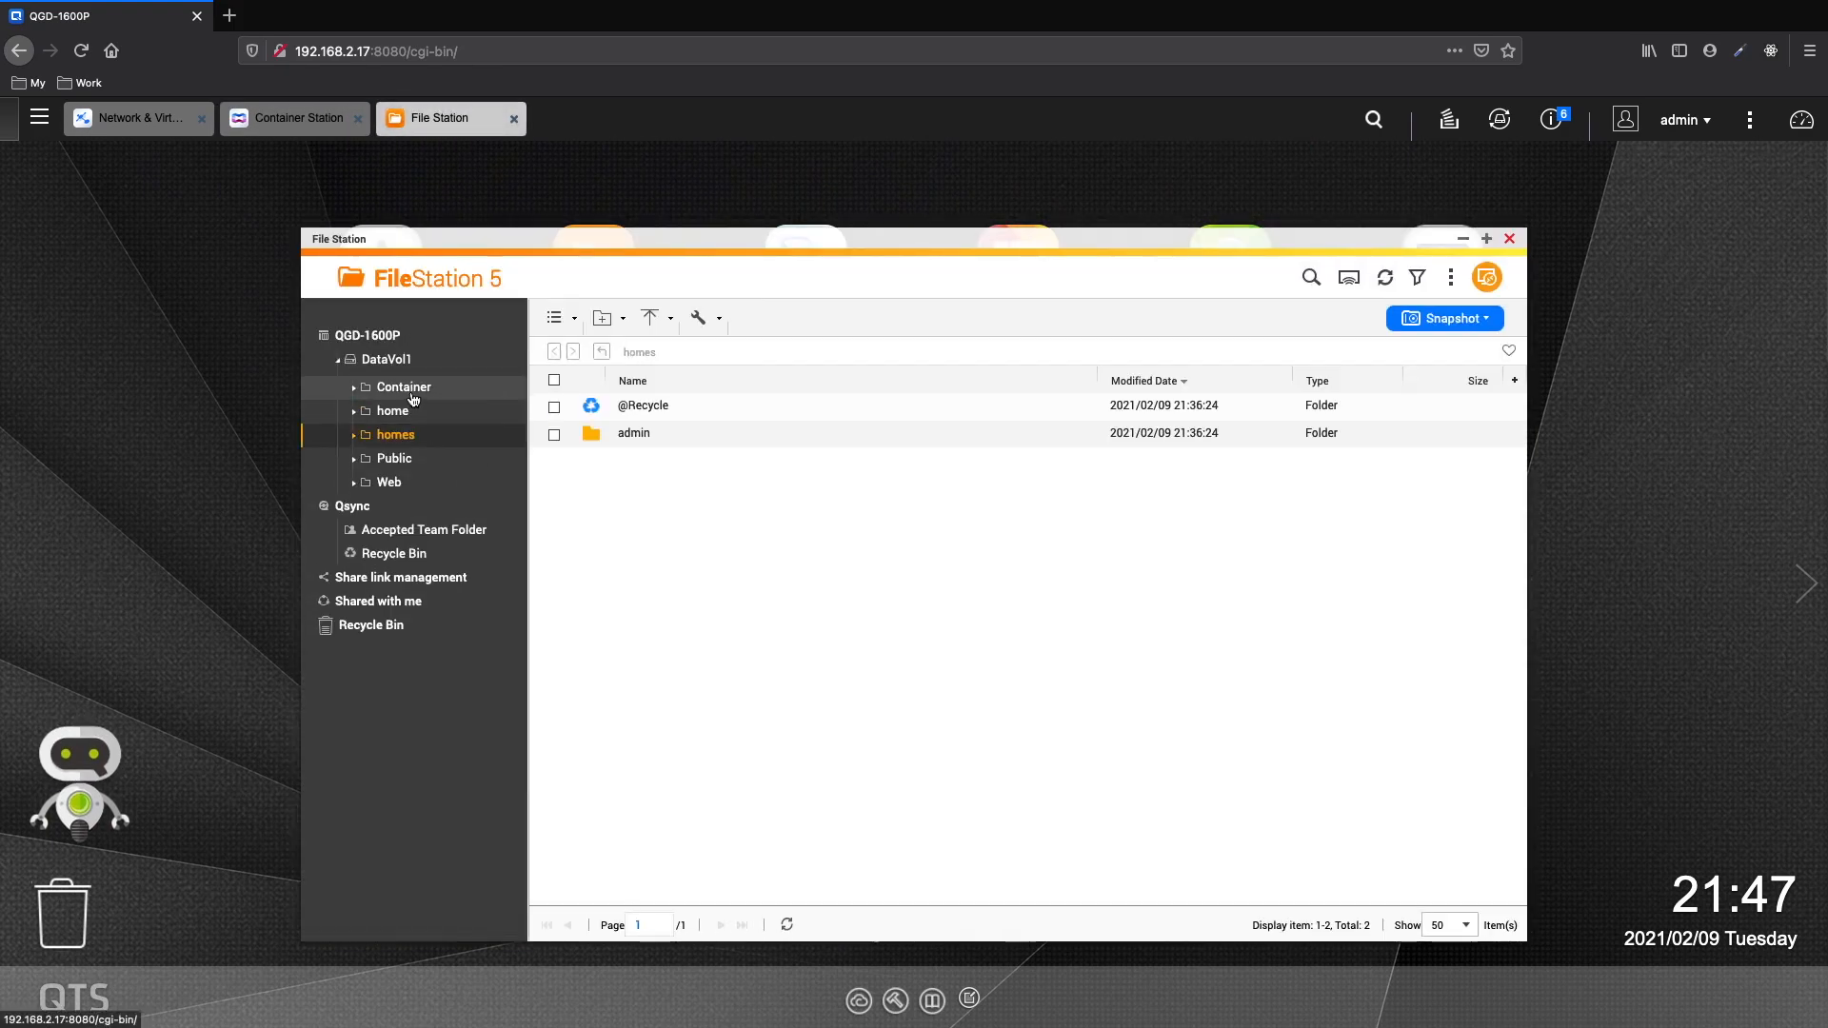
left_click(404, 388)
right_click(680, 505)
mouse_move(718, 559)
left_click(882, 575)
right_click(698, 529)
mouse_move(773, 588)
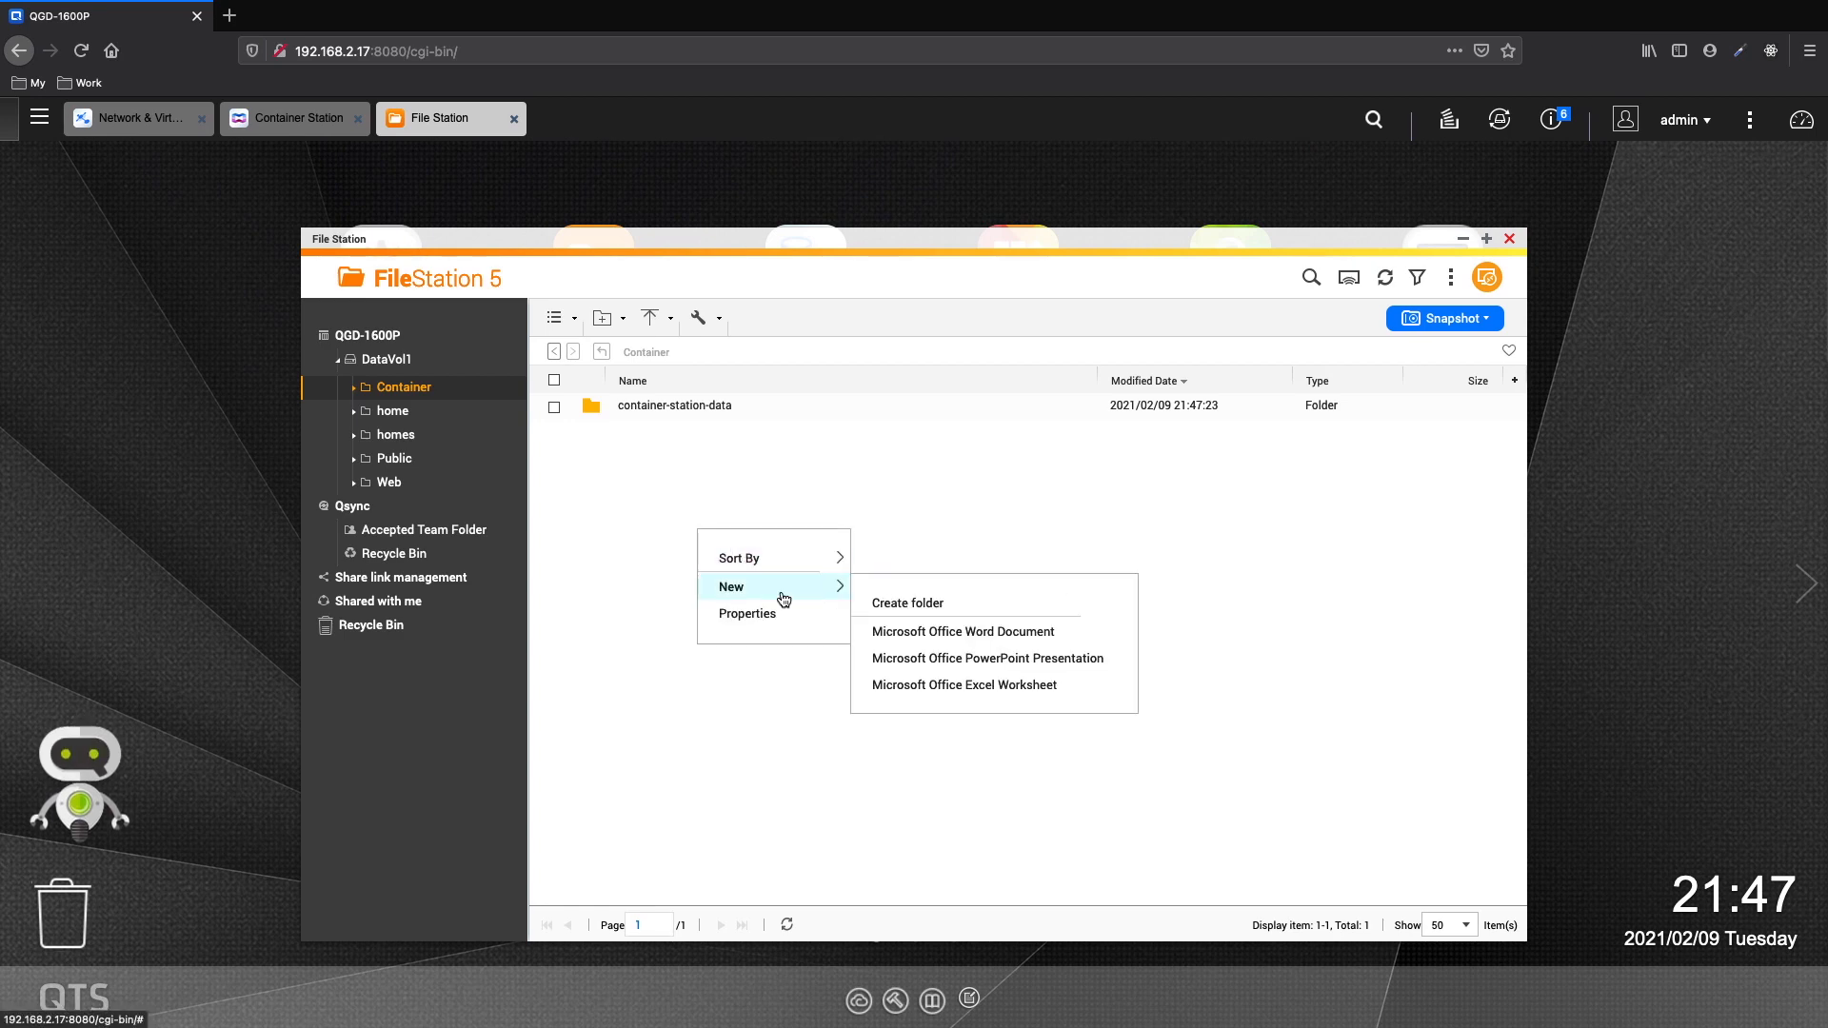
left_click(910, 602)
type("un")
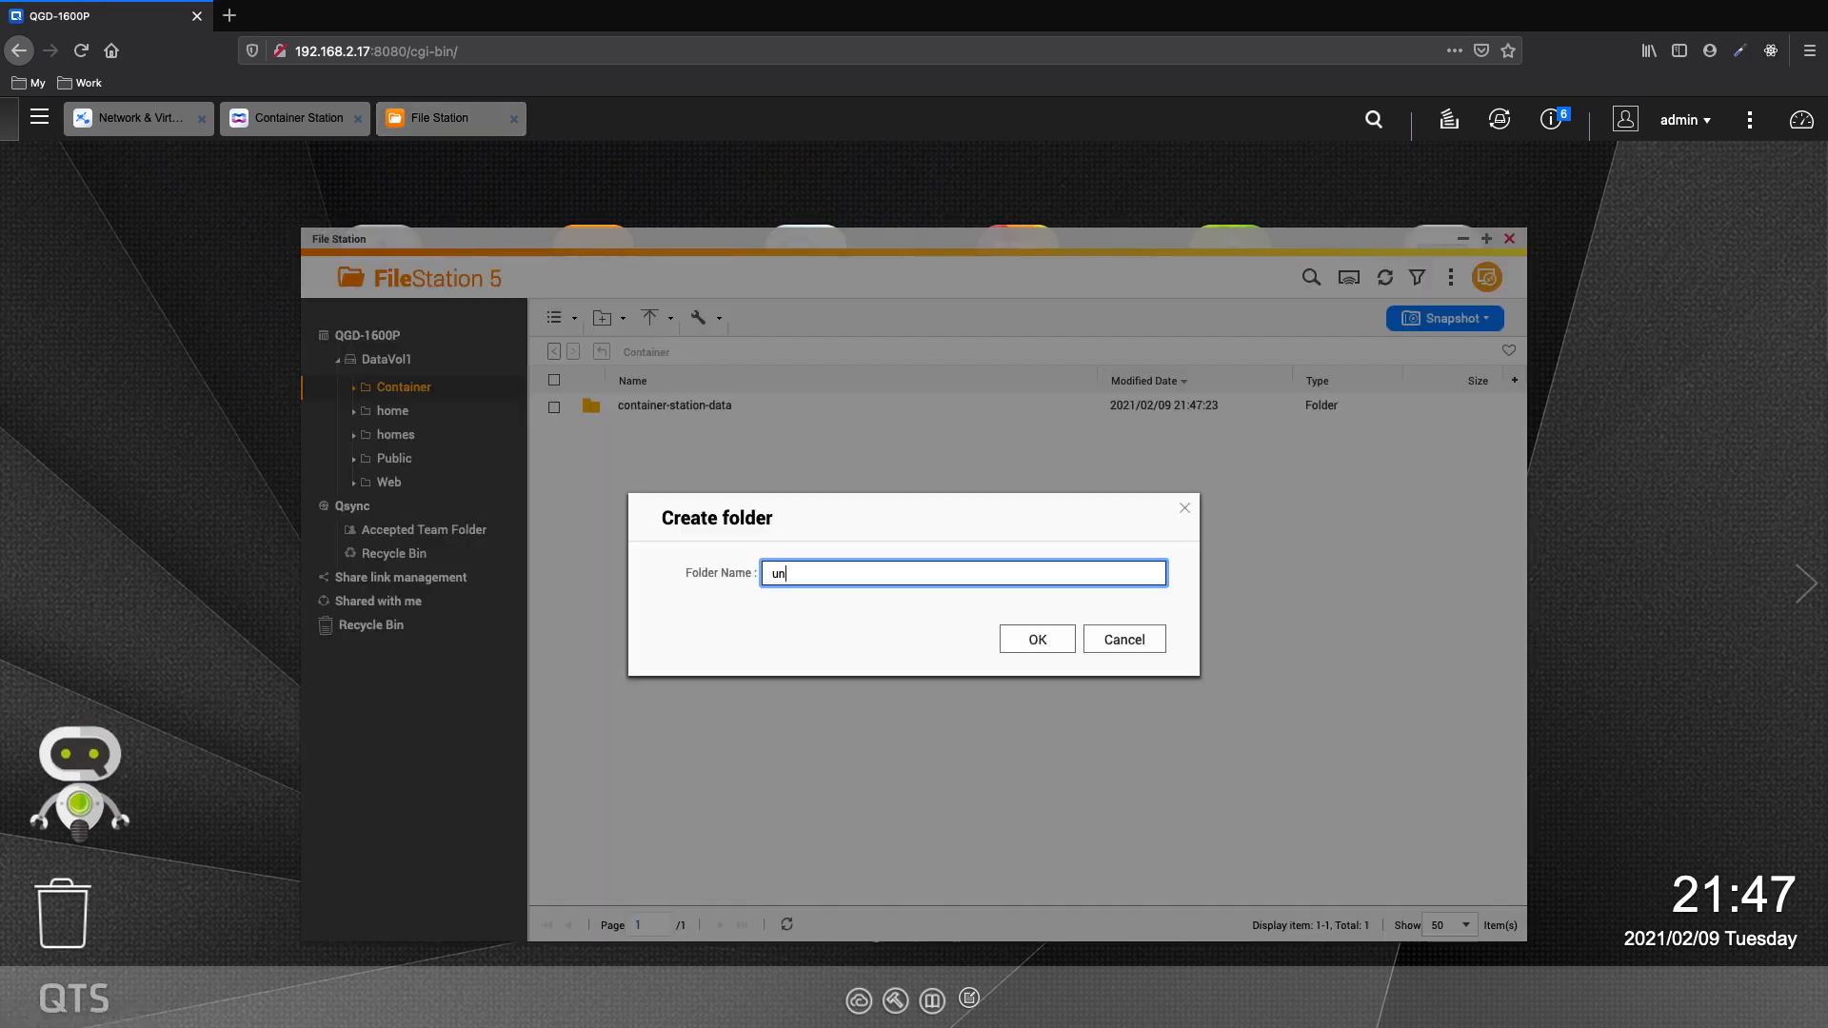
type("ifi")
left_click(1038, 640)
- Create a folder named "pihole" in the Container shared folder and minimize the File Station window
right_click(698, 533)
left_click(813, 597)
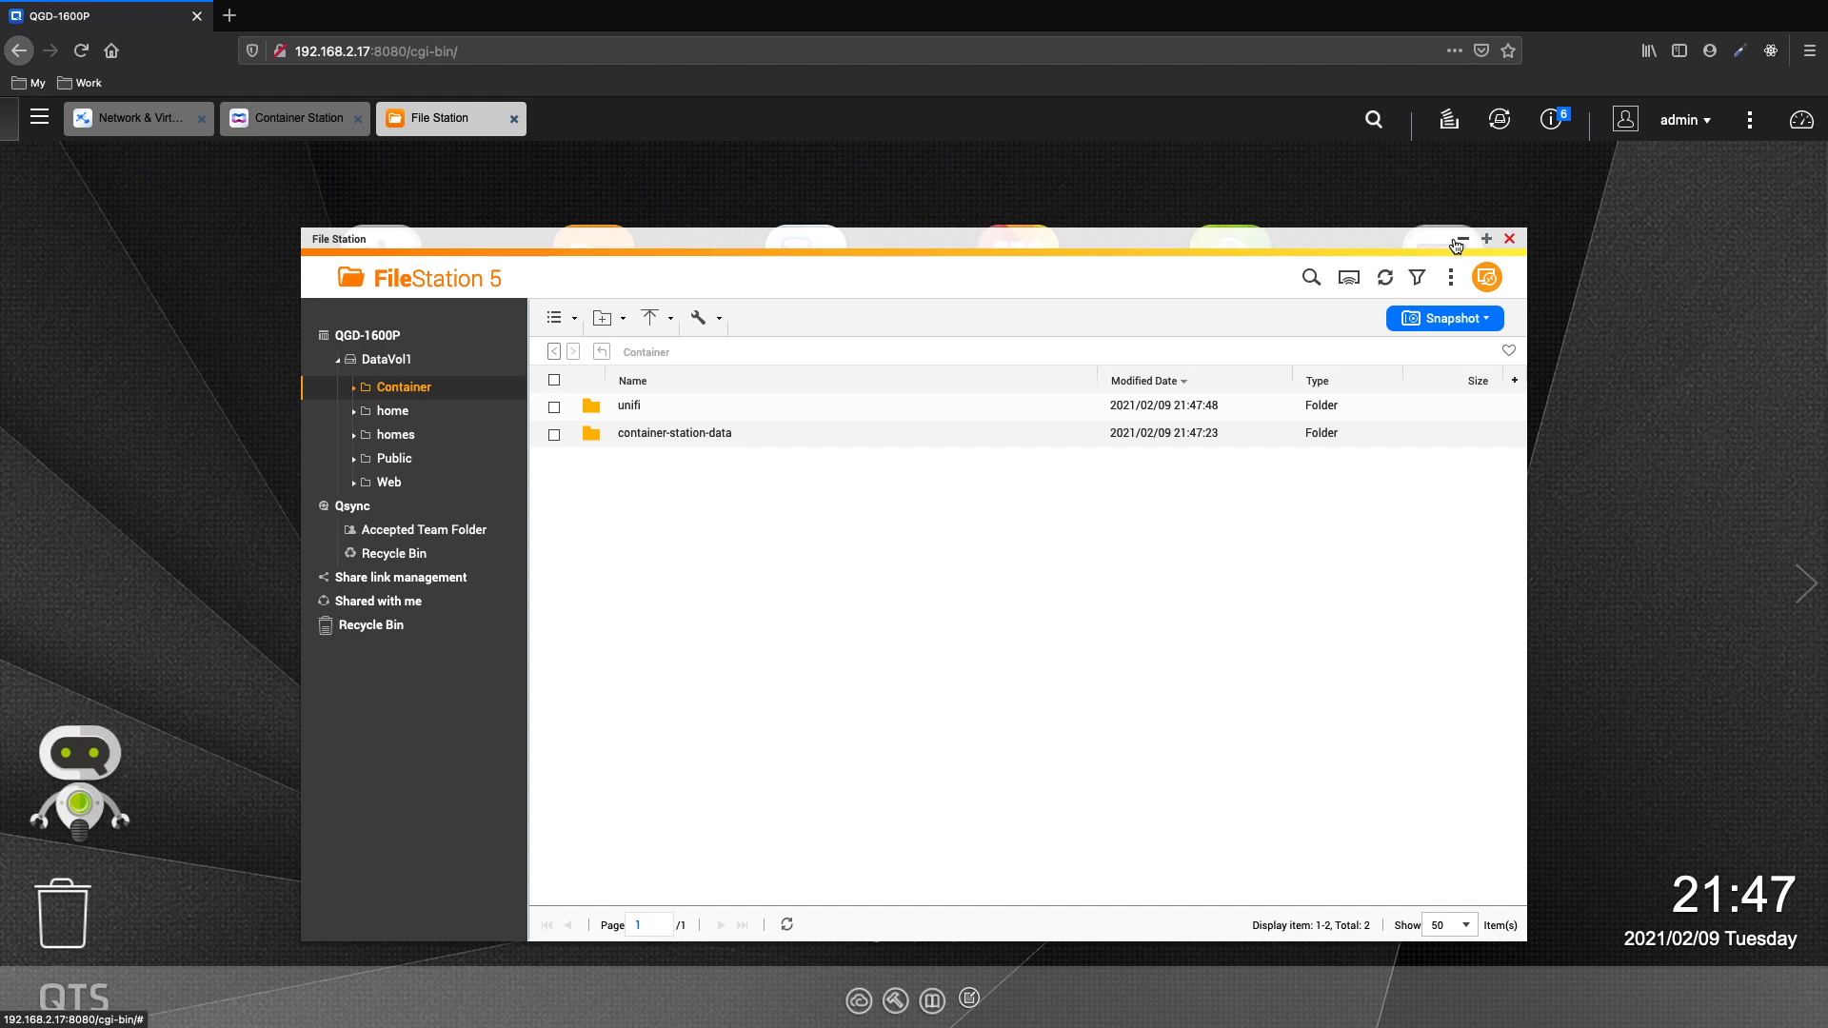
right_click(693, 503)
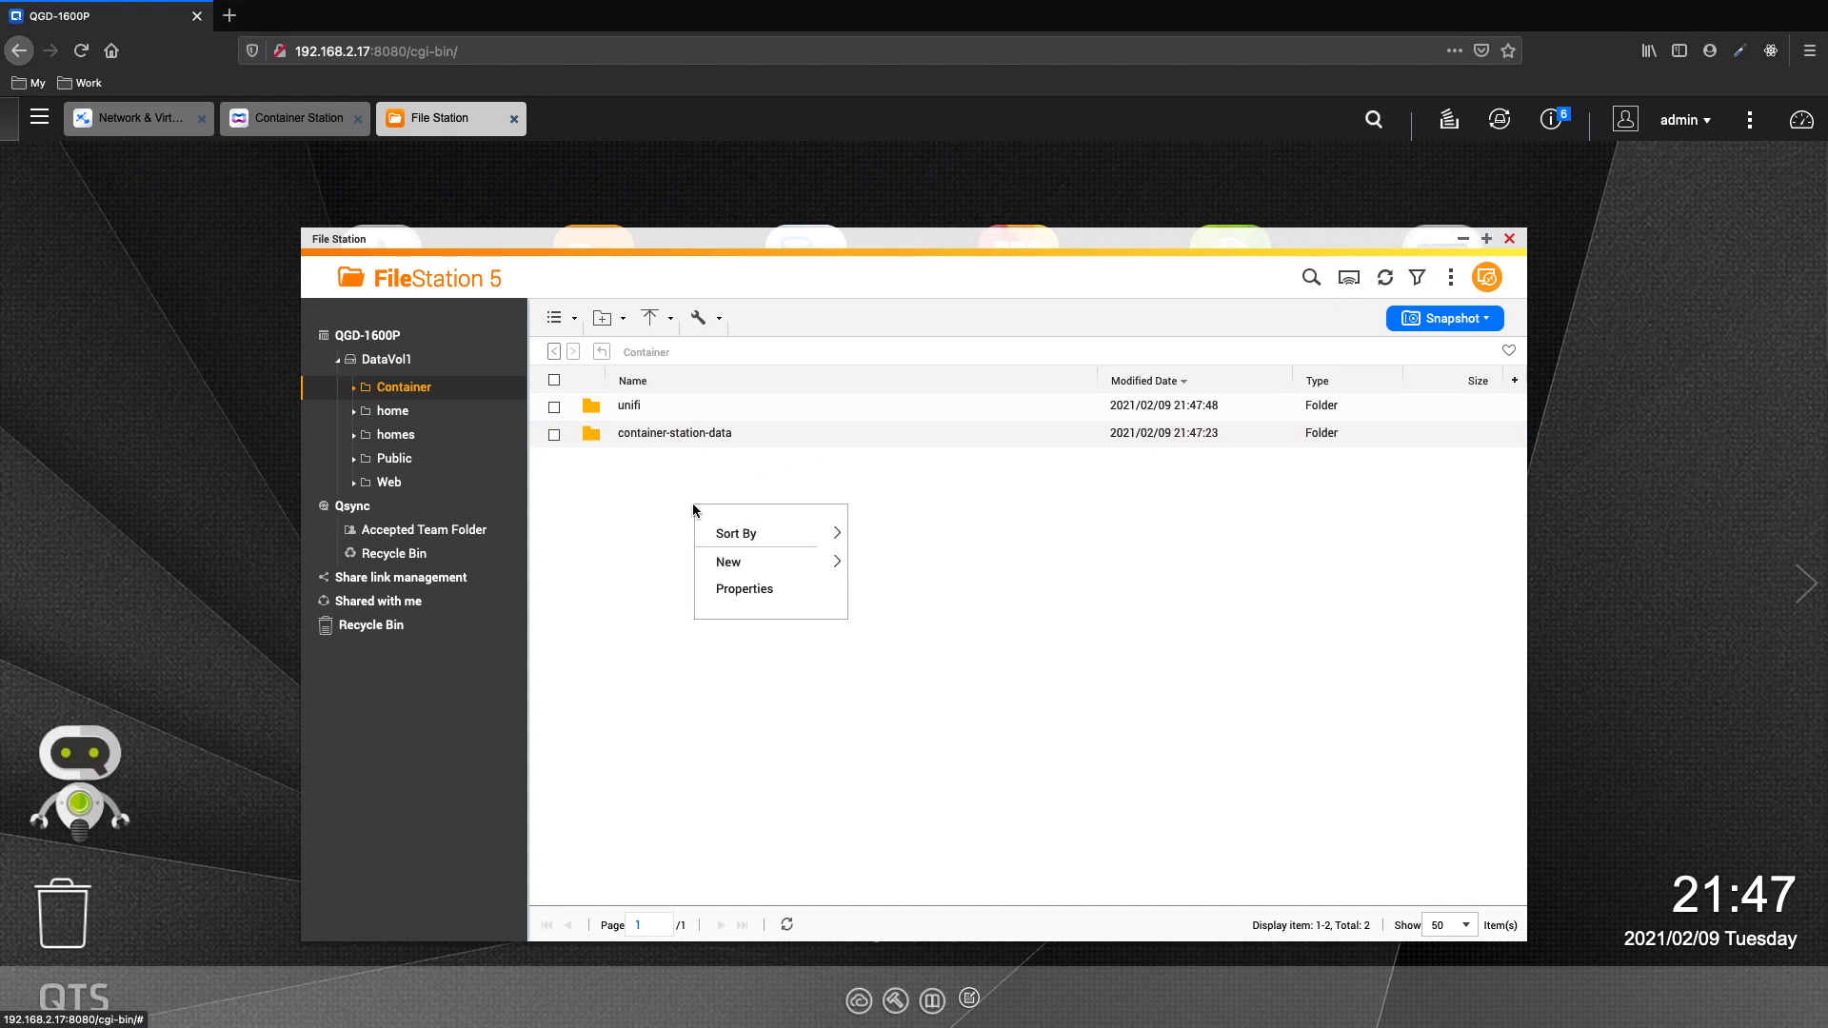
left_click(891, 580)
right_click(891, 583)
mouse_move(861, 633)
left_click(991, 640)
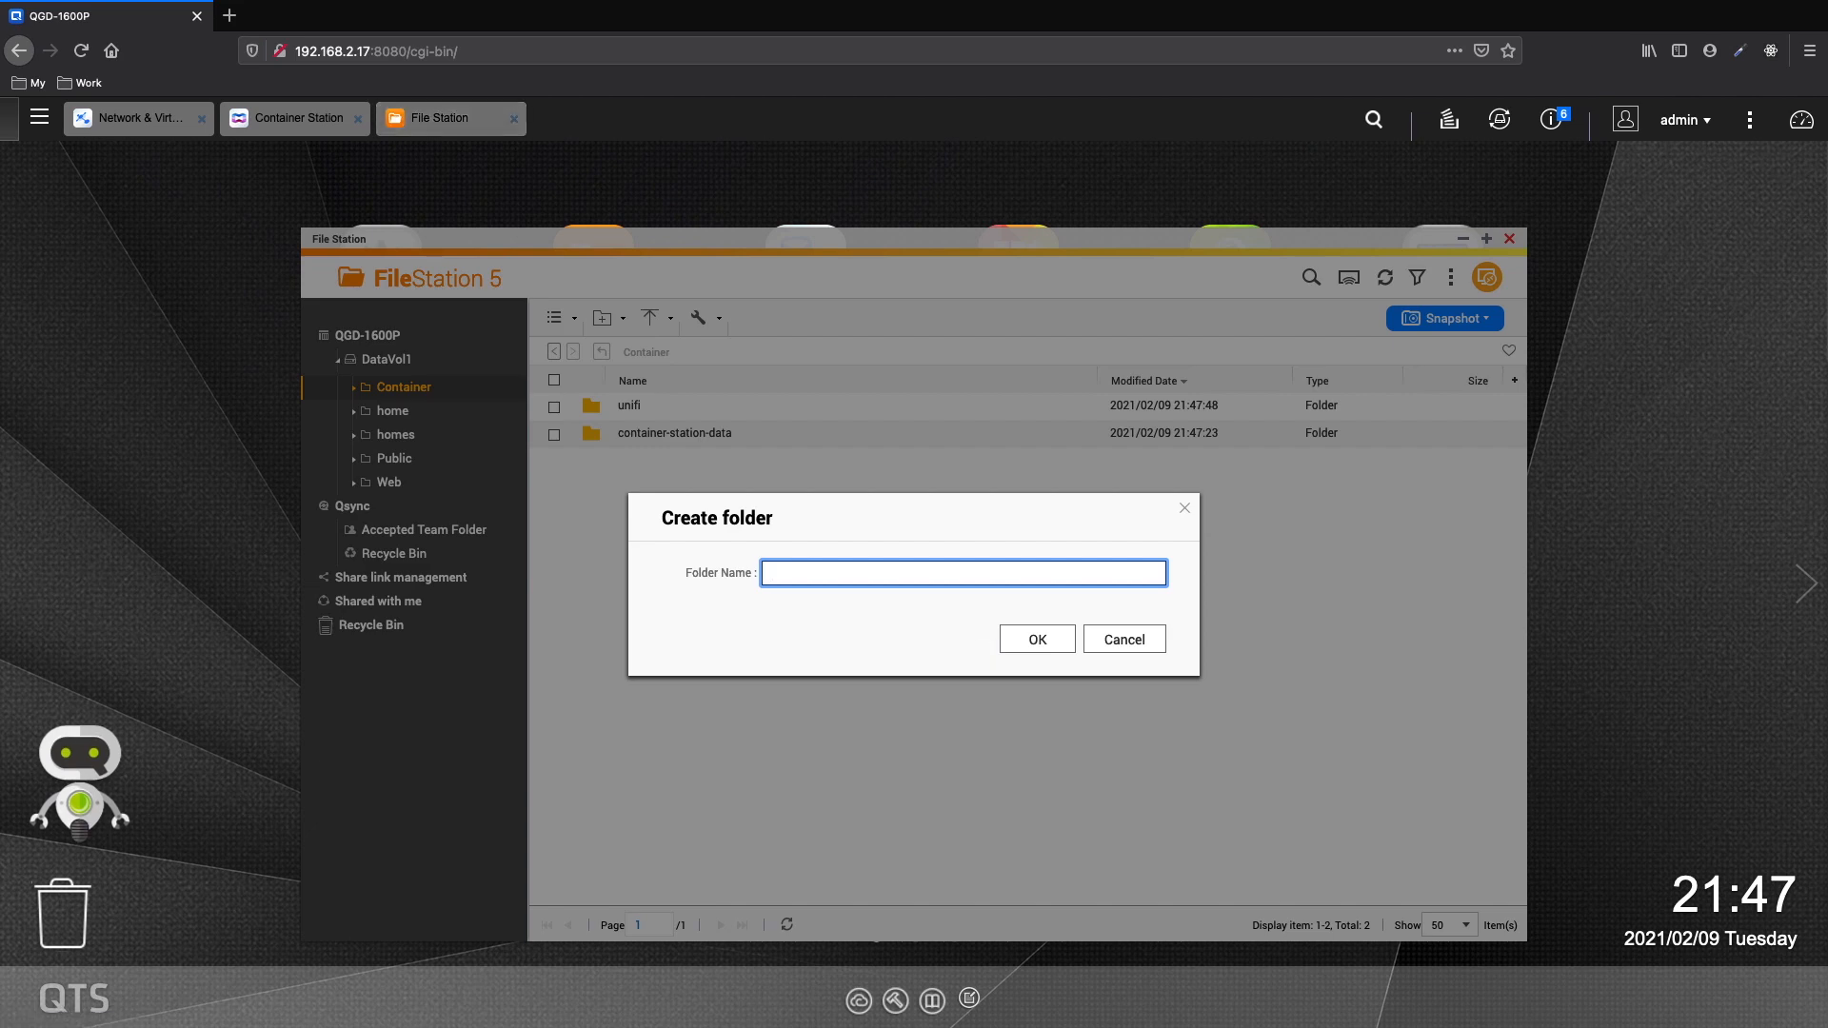
left_click(1024, 637)
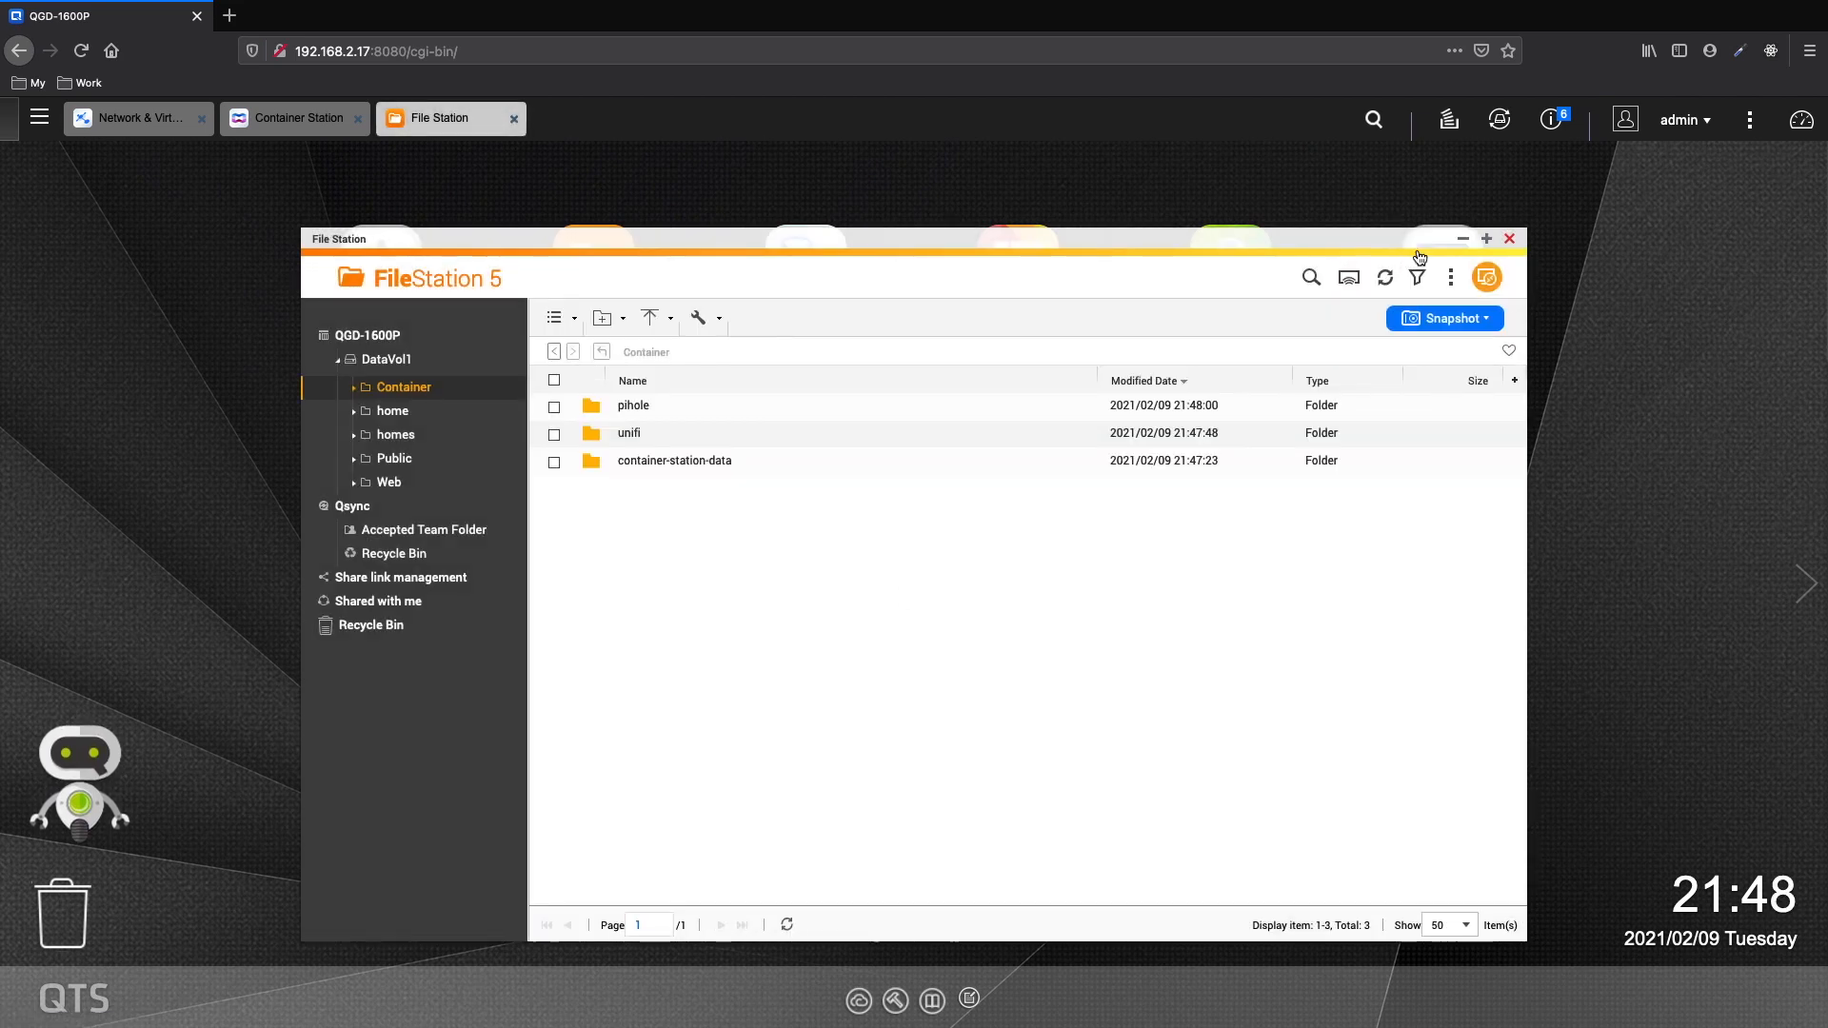
left_click(1463, 240)
- Open Container Station's container creation page and search the available images for "unifi"
left_click(615, 693)
left_click(433, 448)
type("unifi")
key("Return")
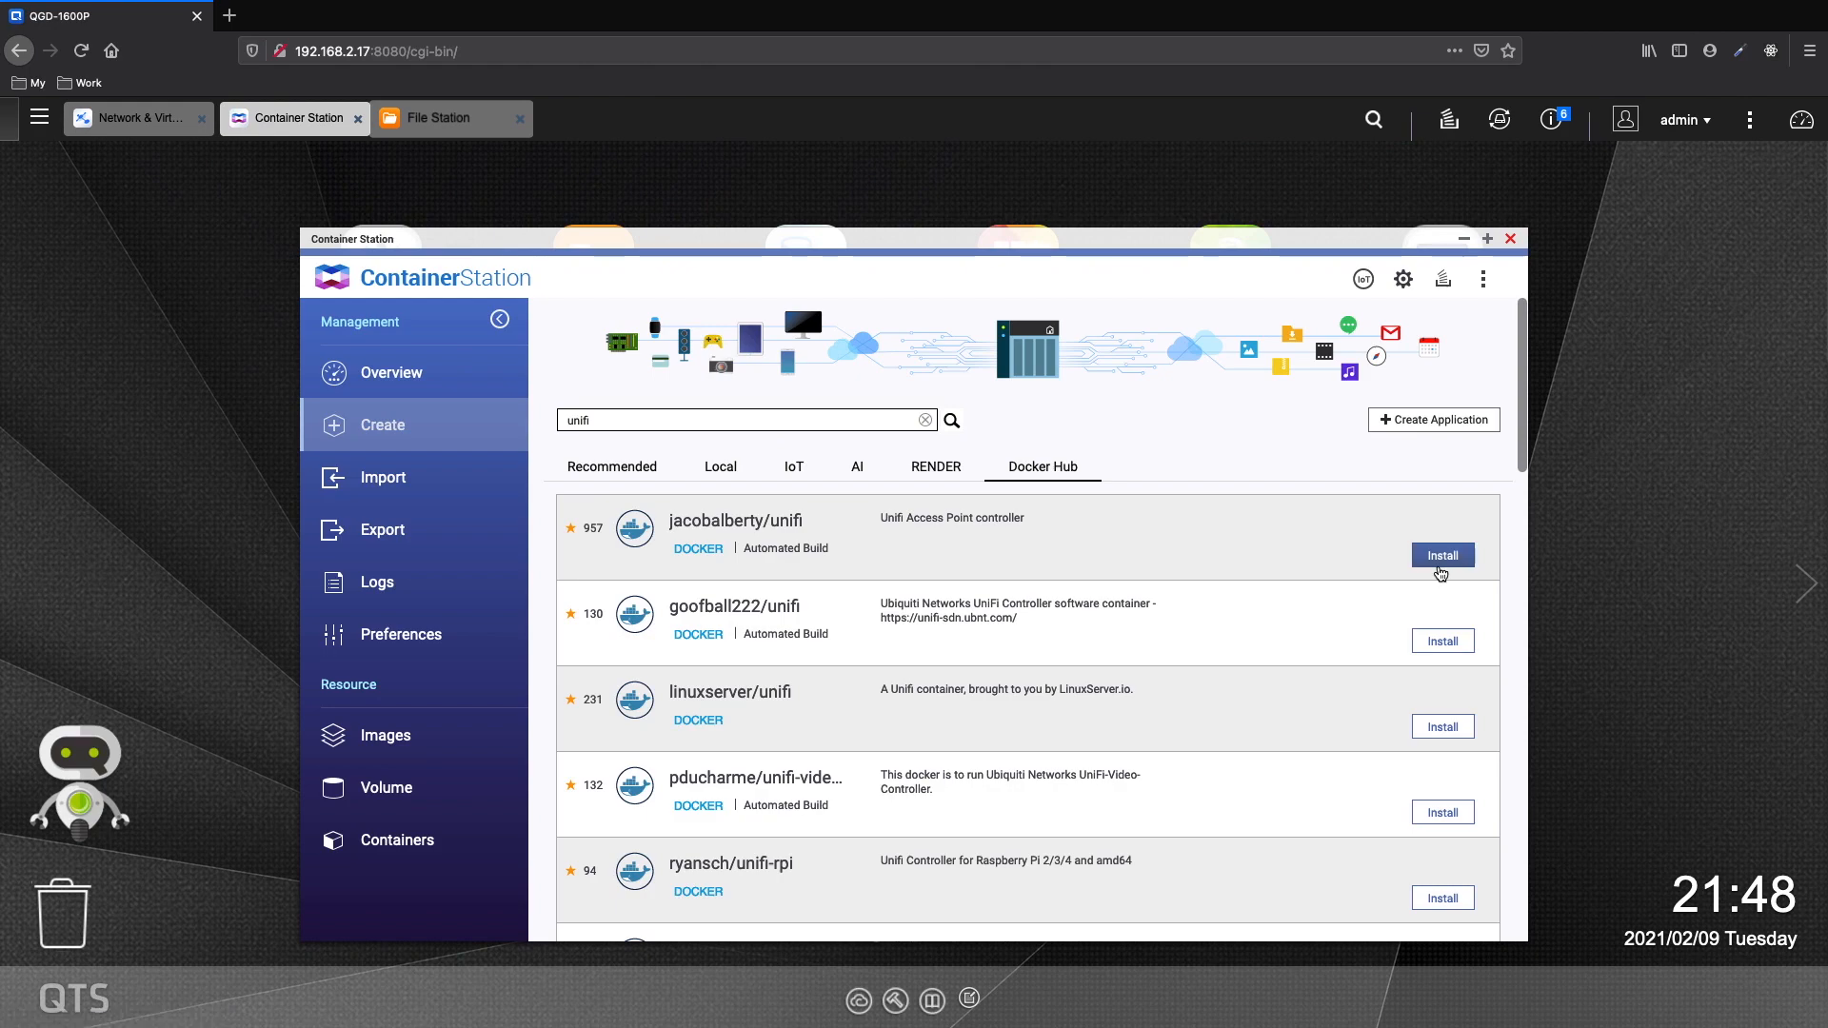
- Start installing the jacobalberty/unifi image from Docker Hub in version latest and accept the third-party notice
left_click(1442, 569)
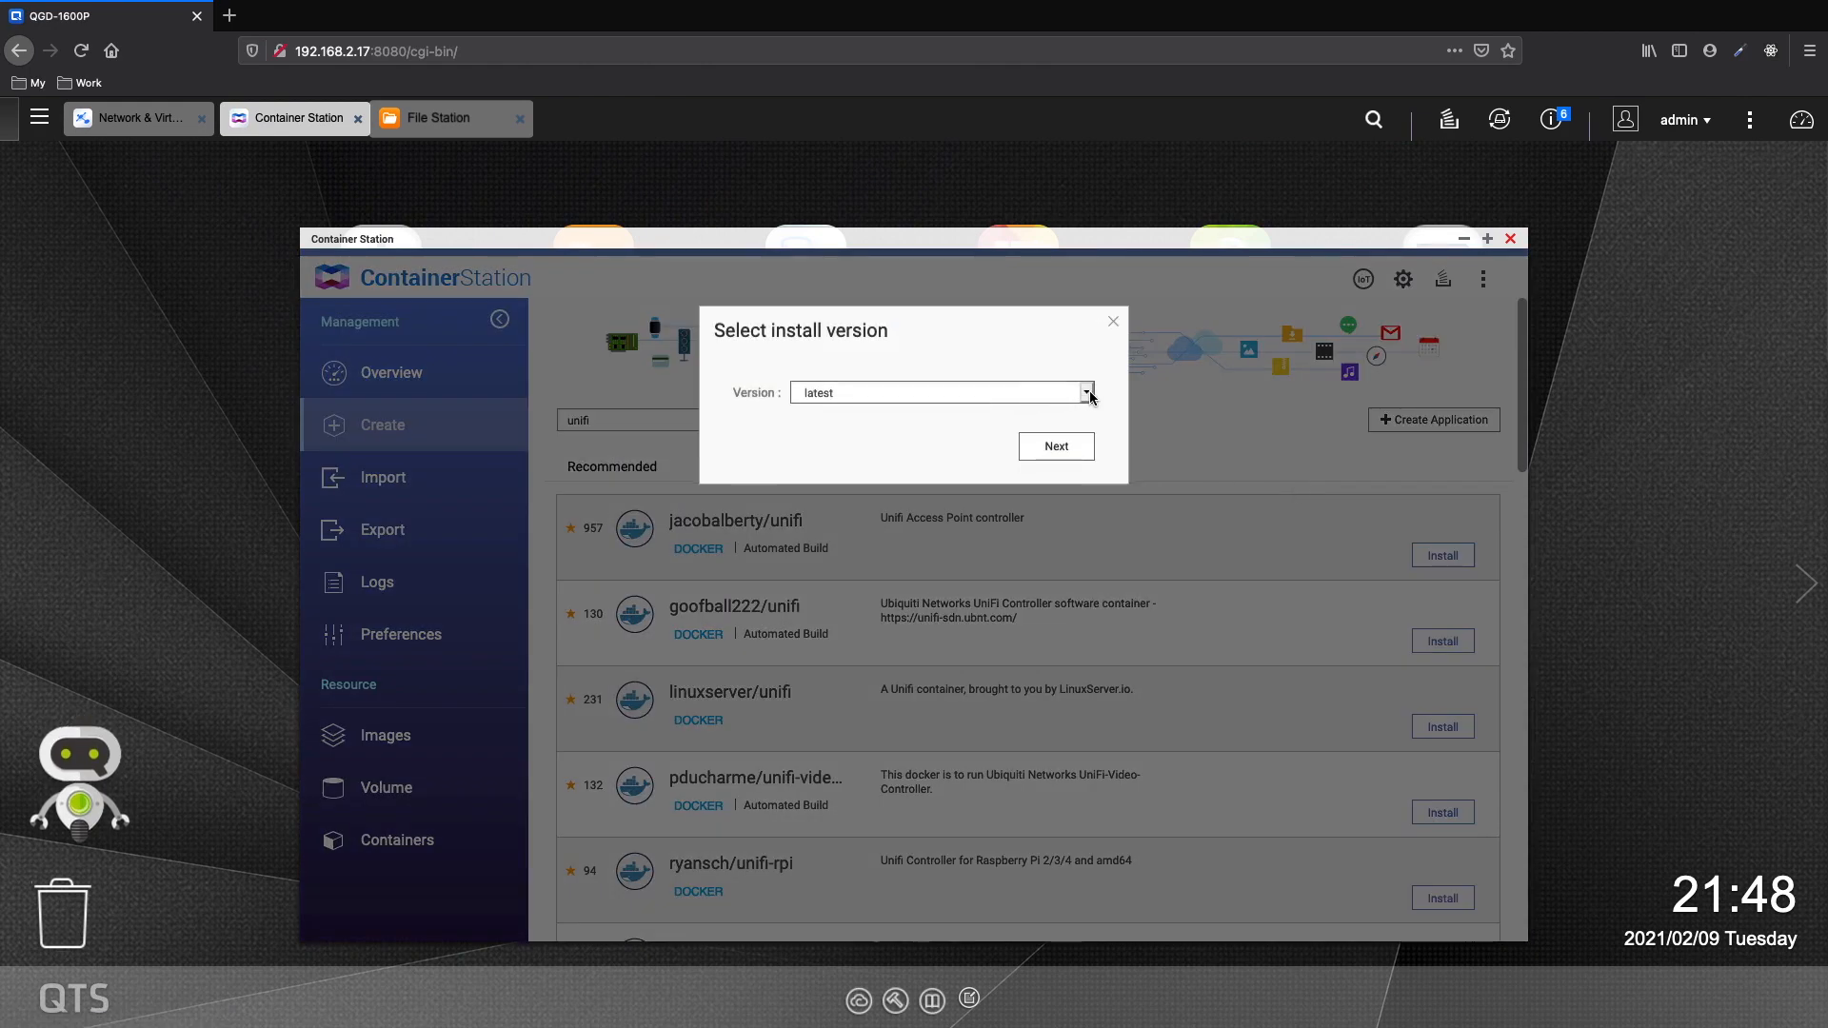
left_click(1086, 393)
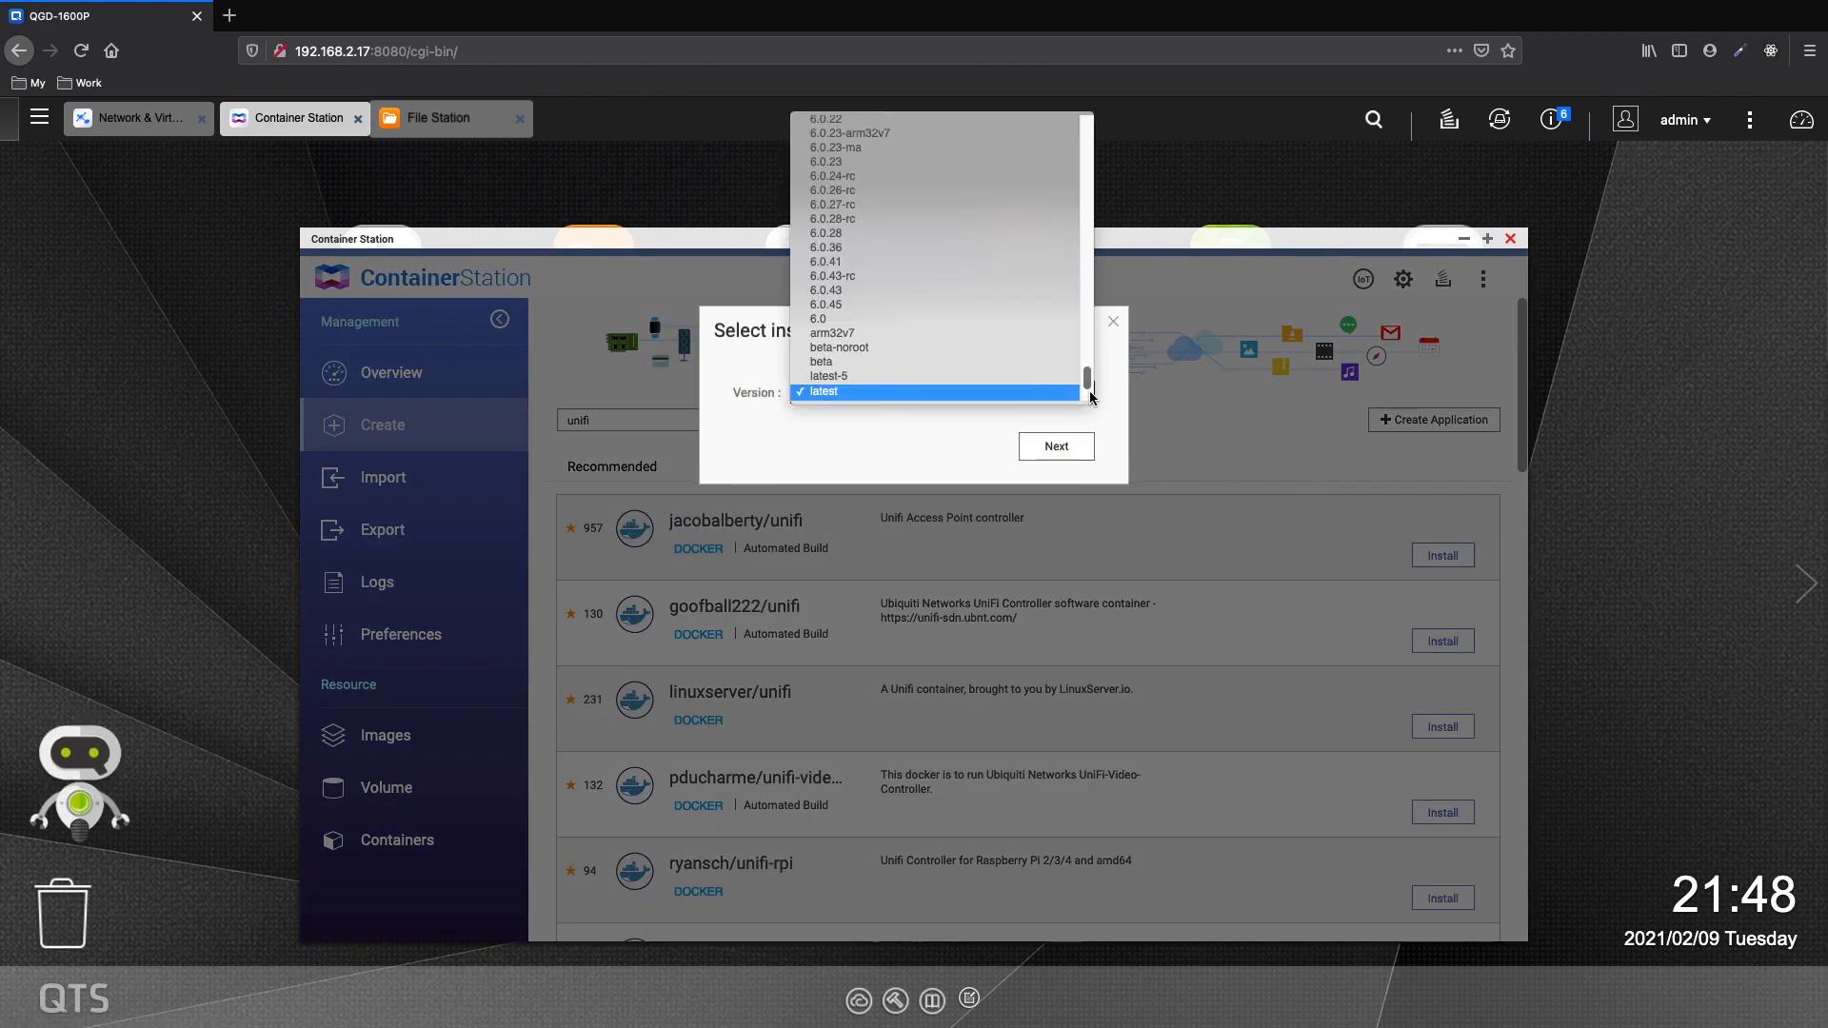
left_click(949, 393)
left_click(1055, 447)
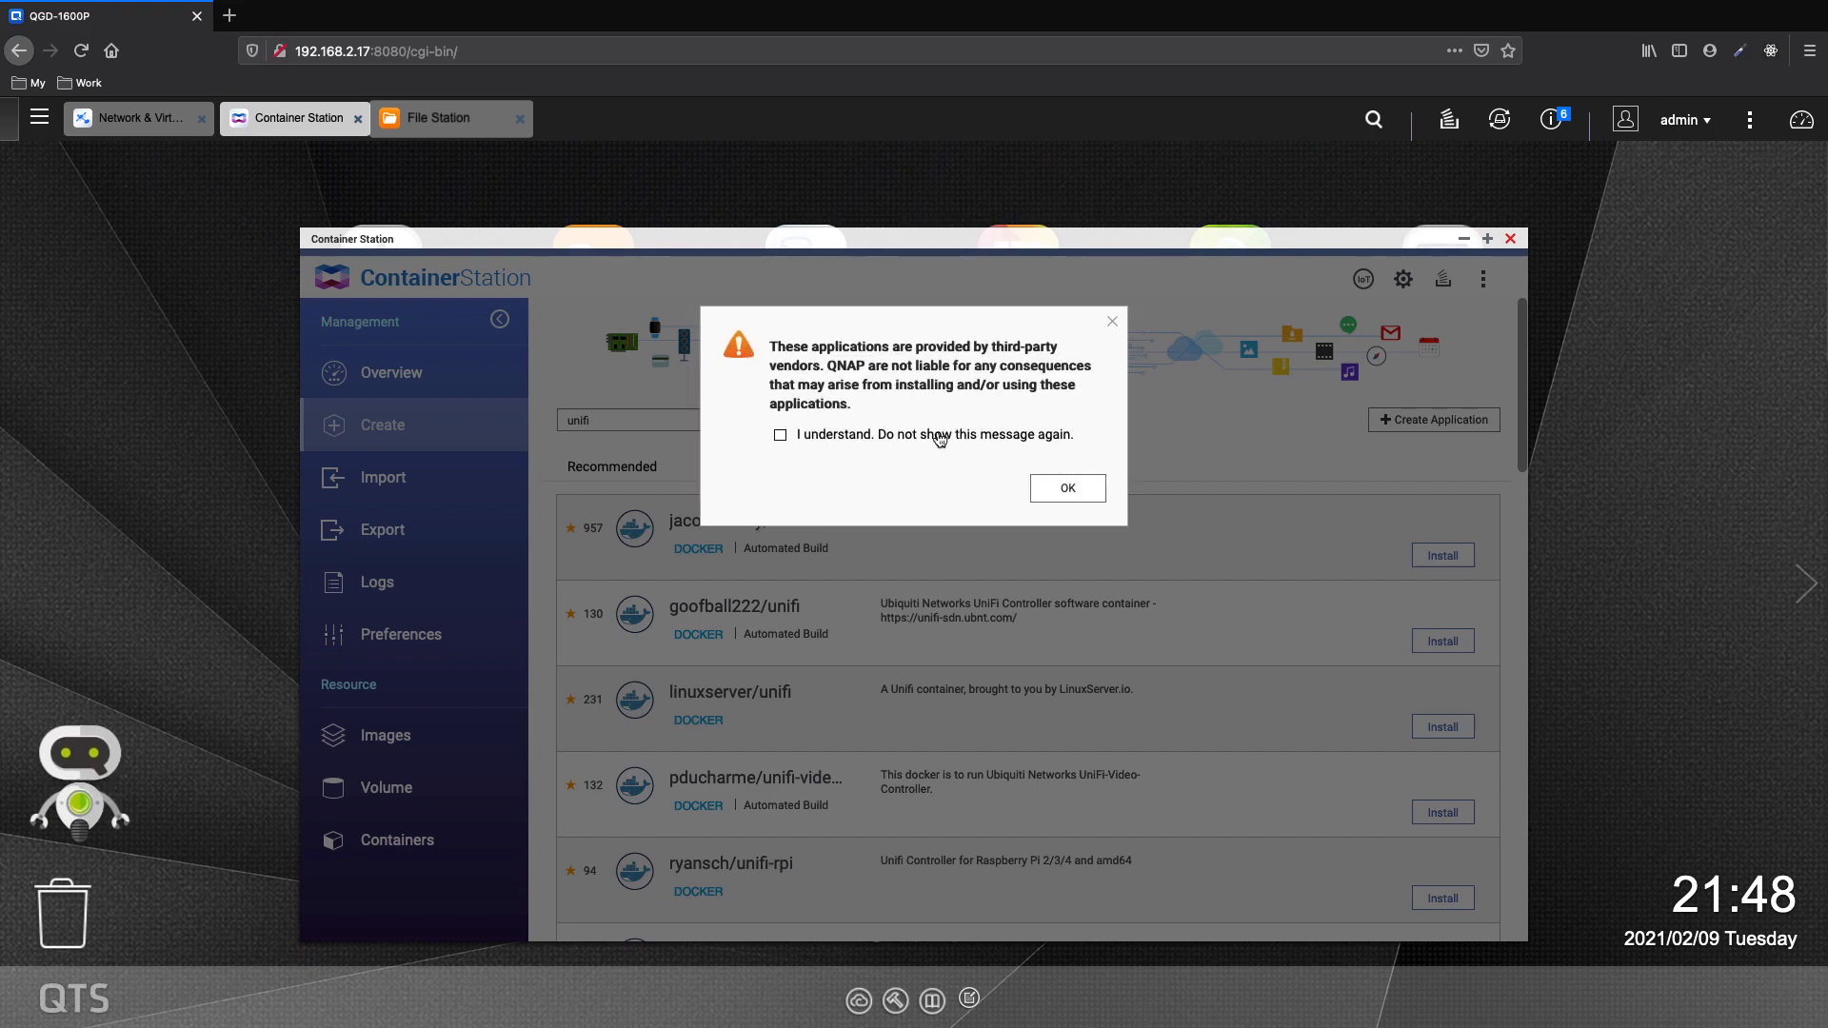
left_click(1071, 492)
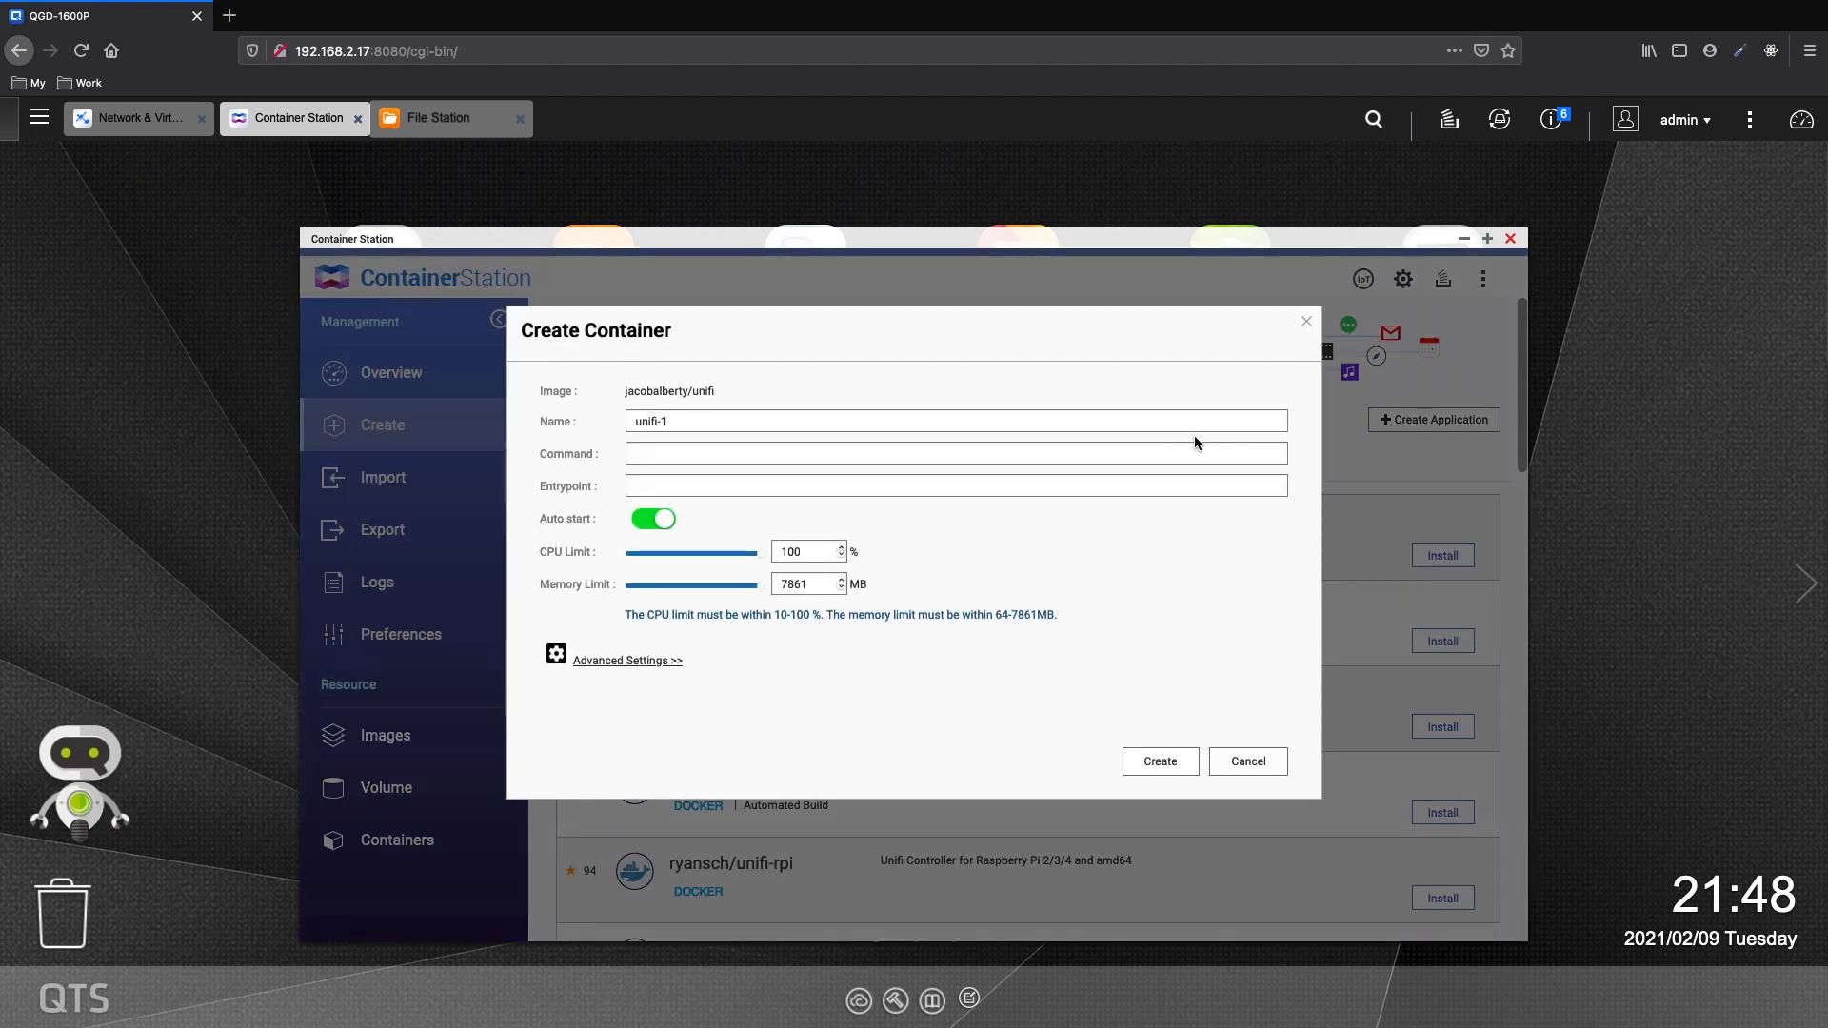
- Set the container's network to Bridge mode on Adapter 2 (Virtual Switch ad2) with static IP 192.168.2.50
left_click(642, 664)
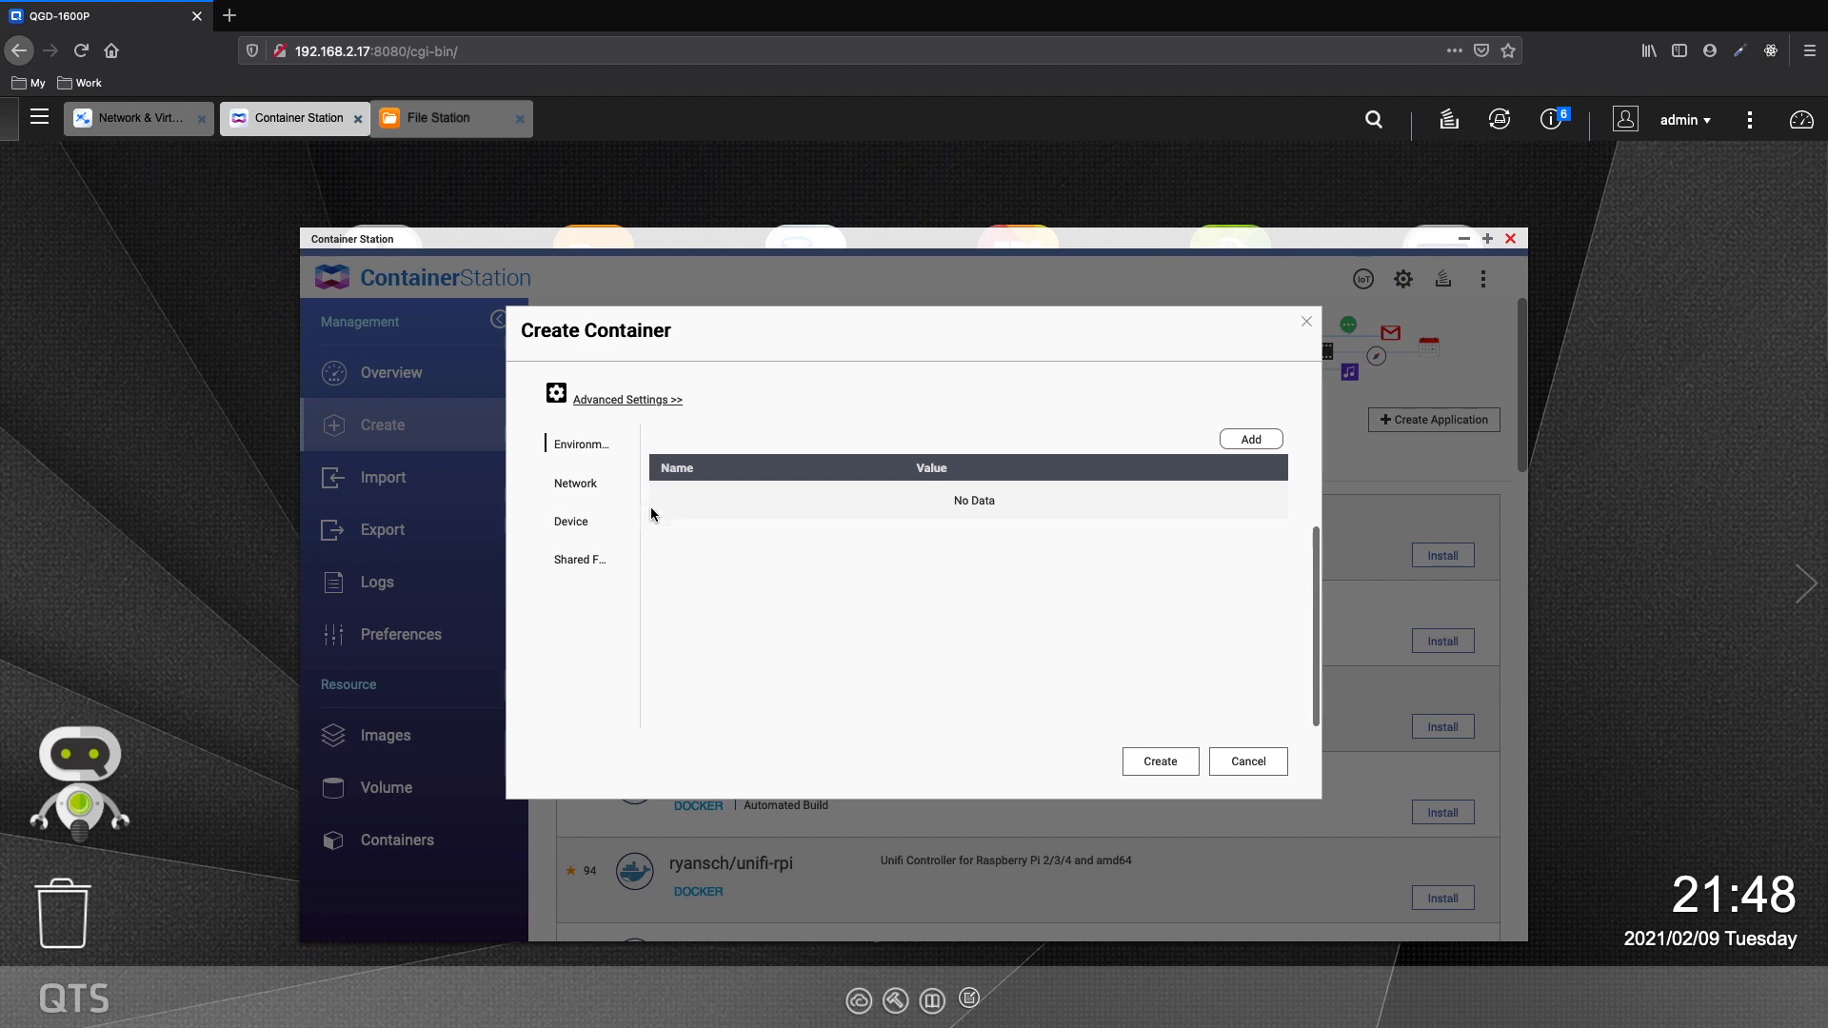
left_click(576, 482)
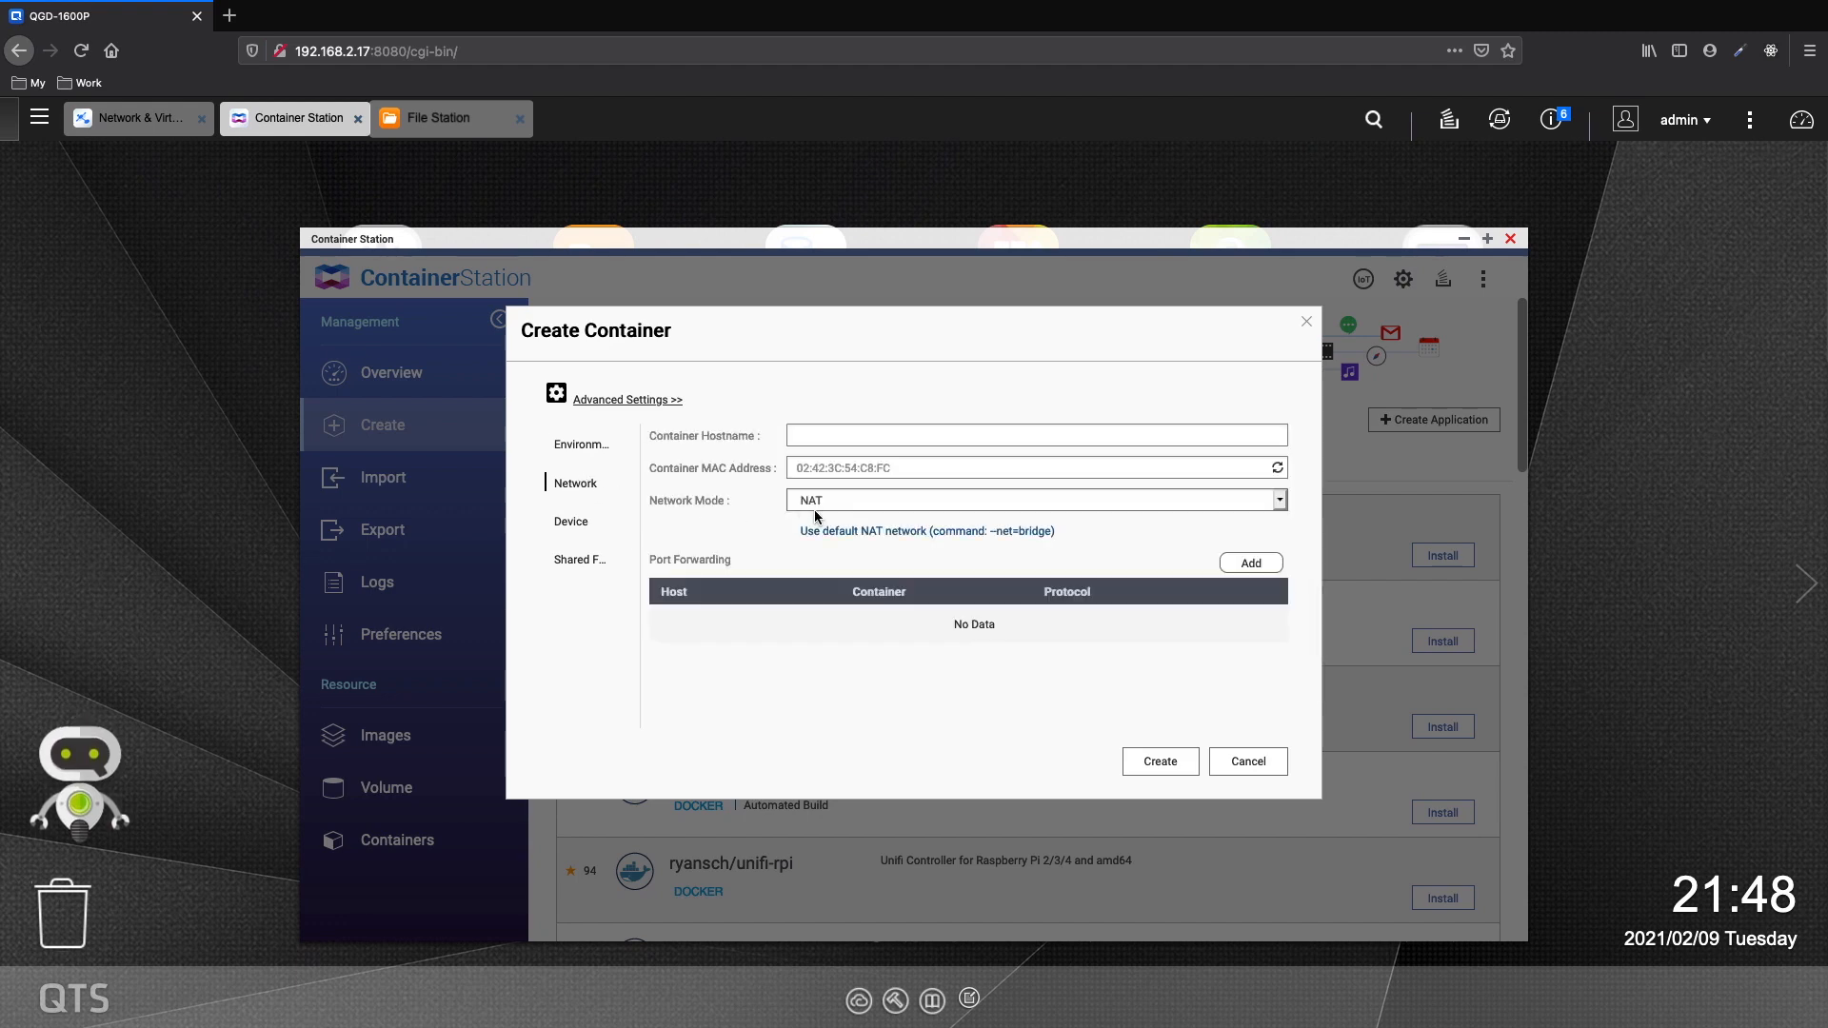
left_click(845, 499)
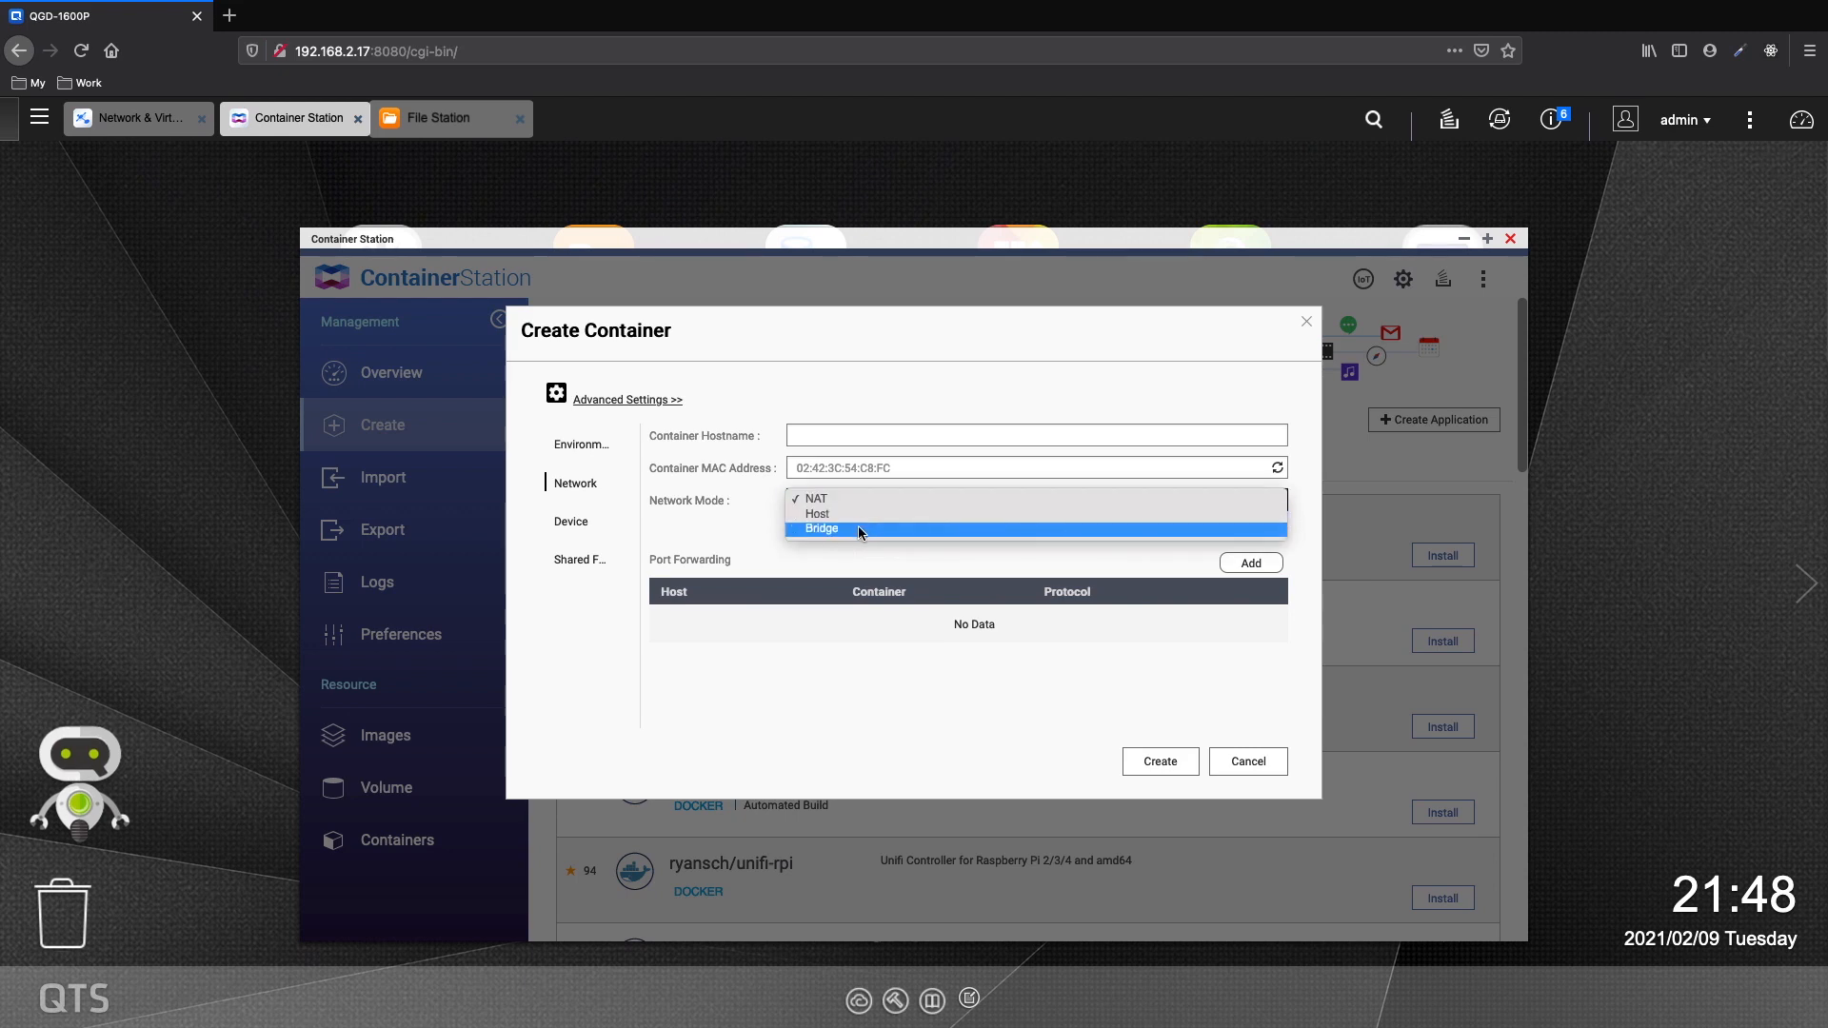
left_click(953, 529)
left_click(951, 536)
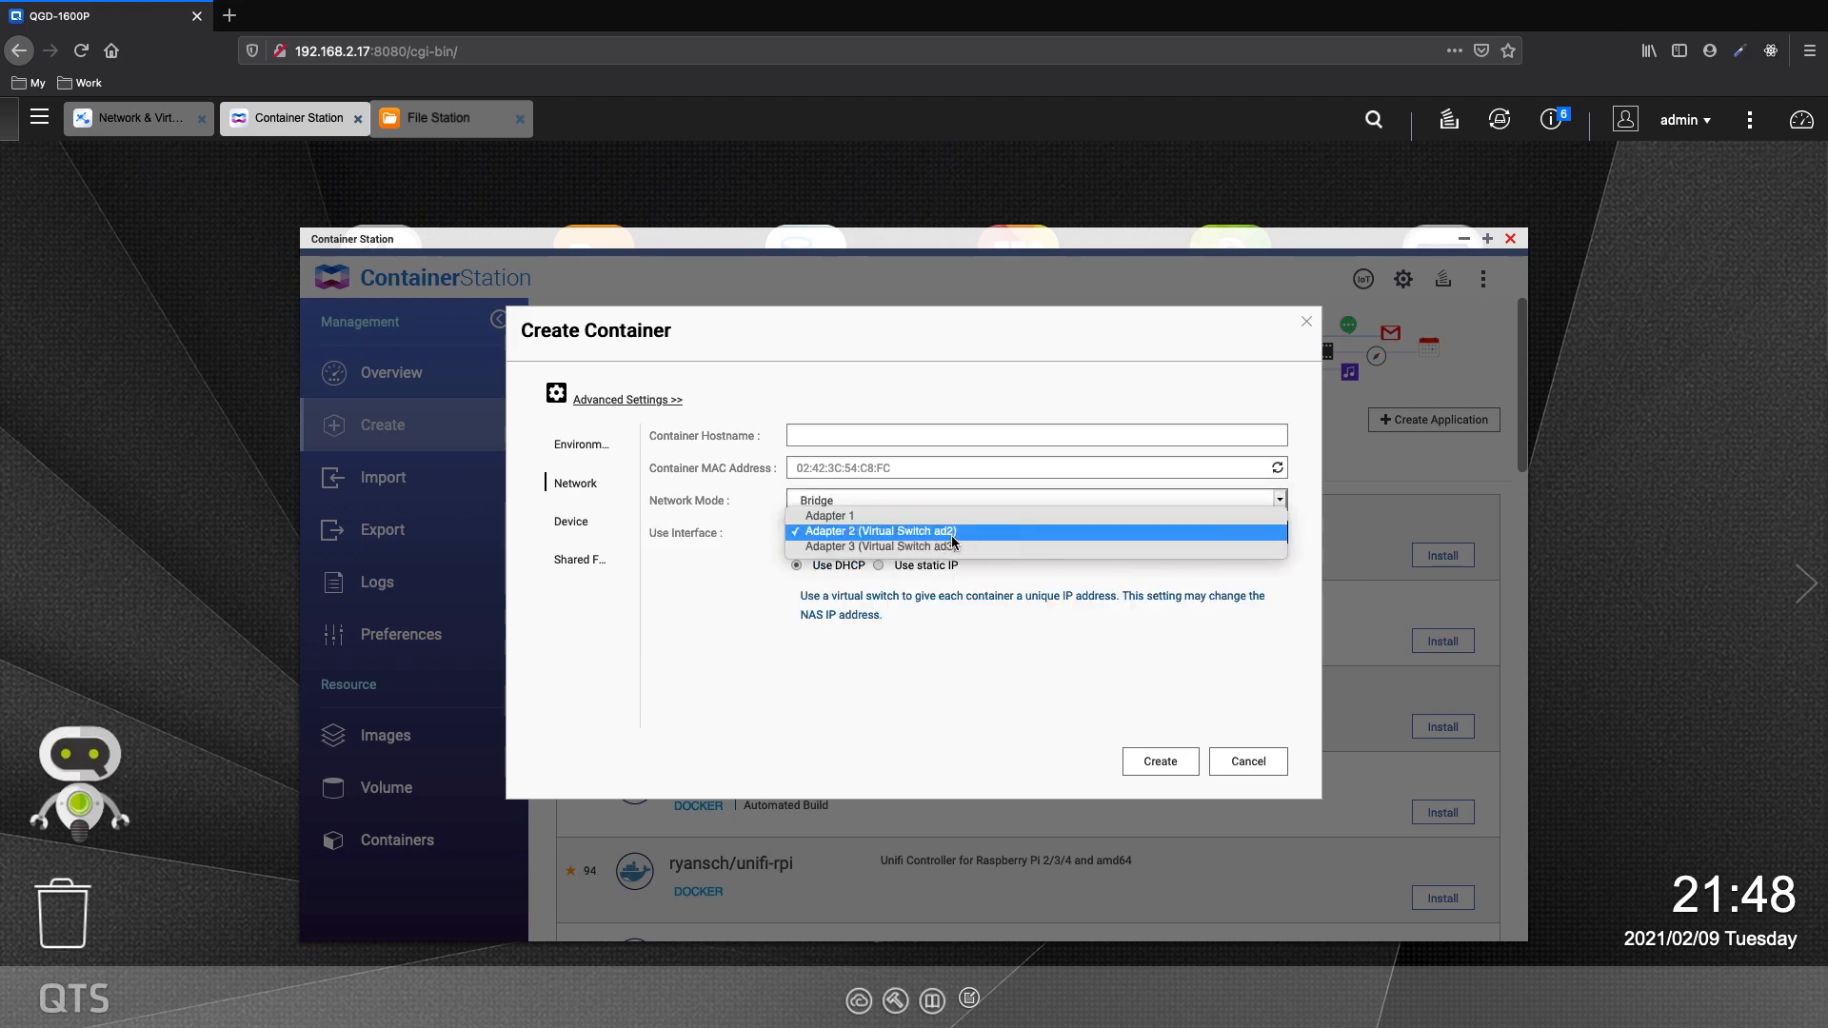
left_click(951, 536)
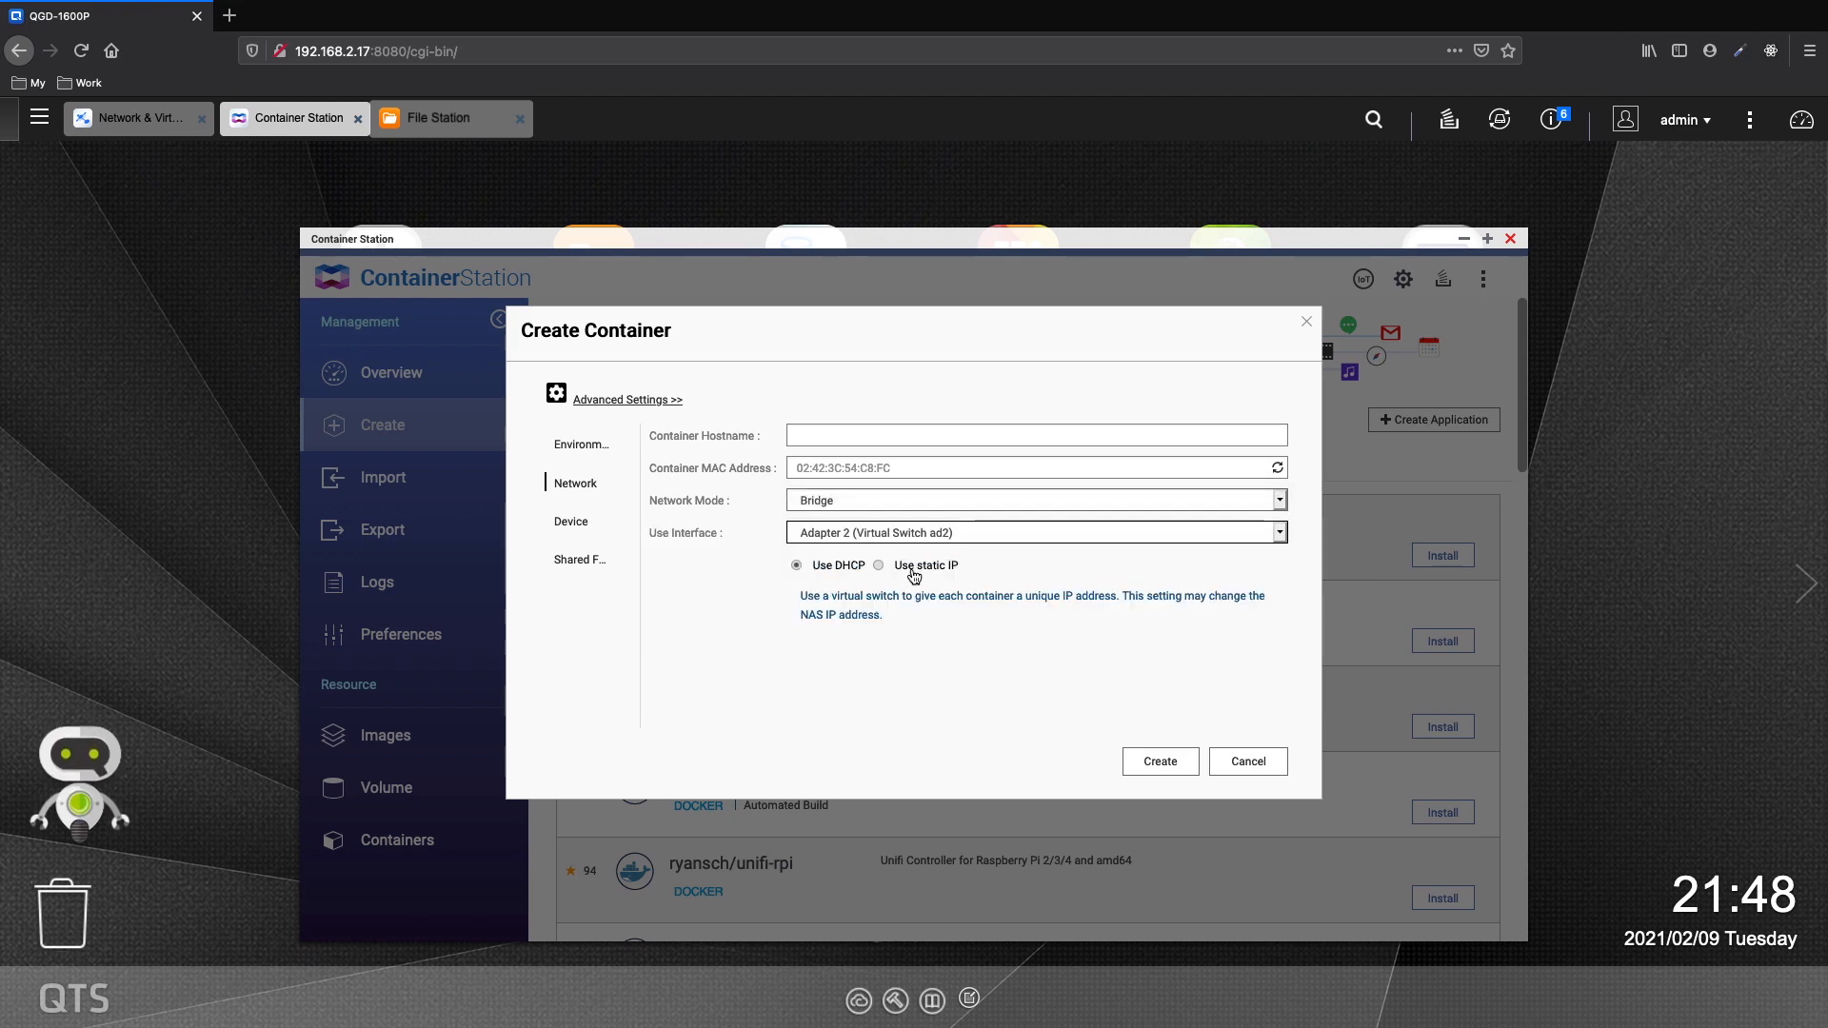
left_click(881, 569)
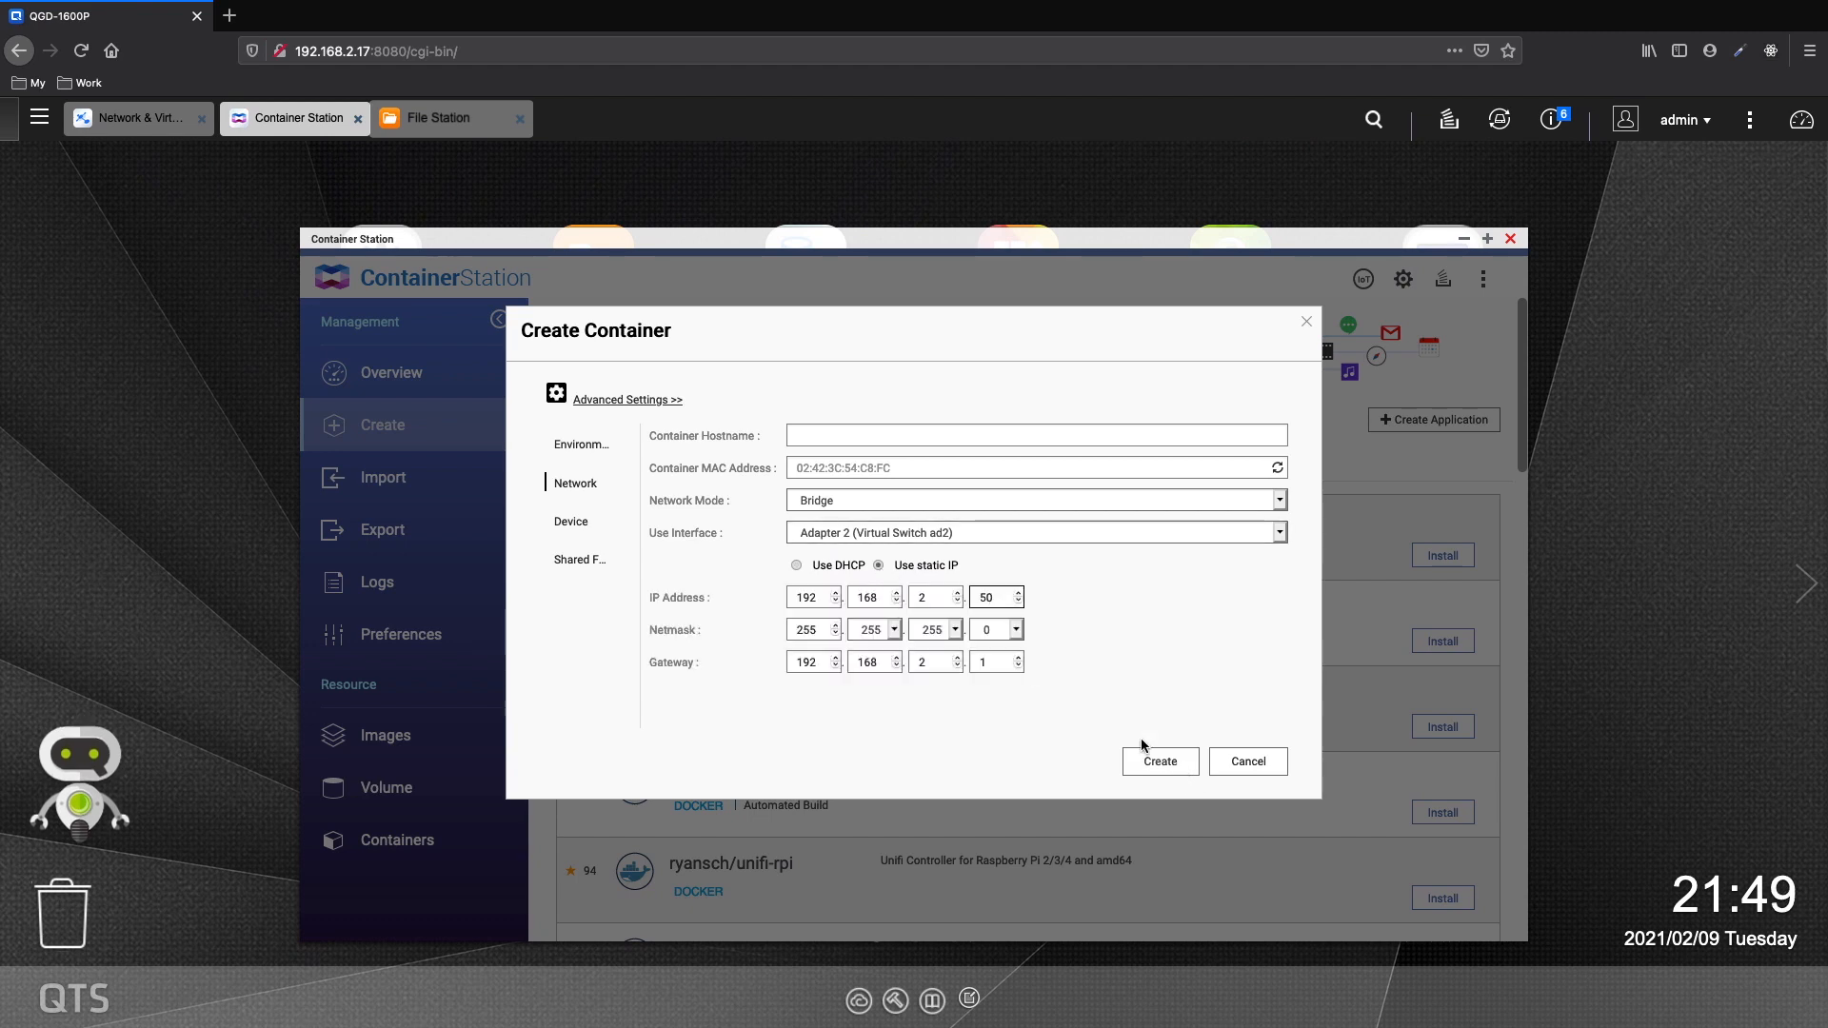
- Add a shared volume from the host folder /Container/unifi with the mount point /unifi
left_click(566, 558)
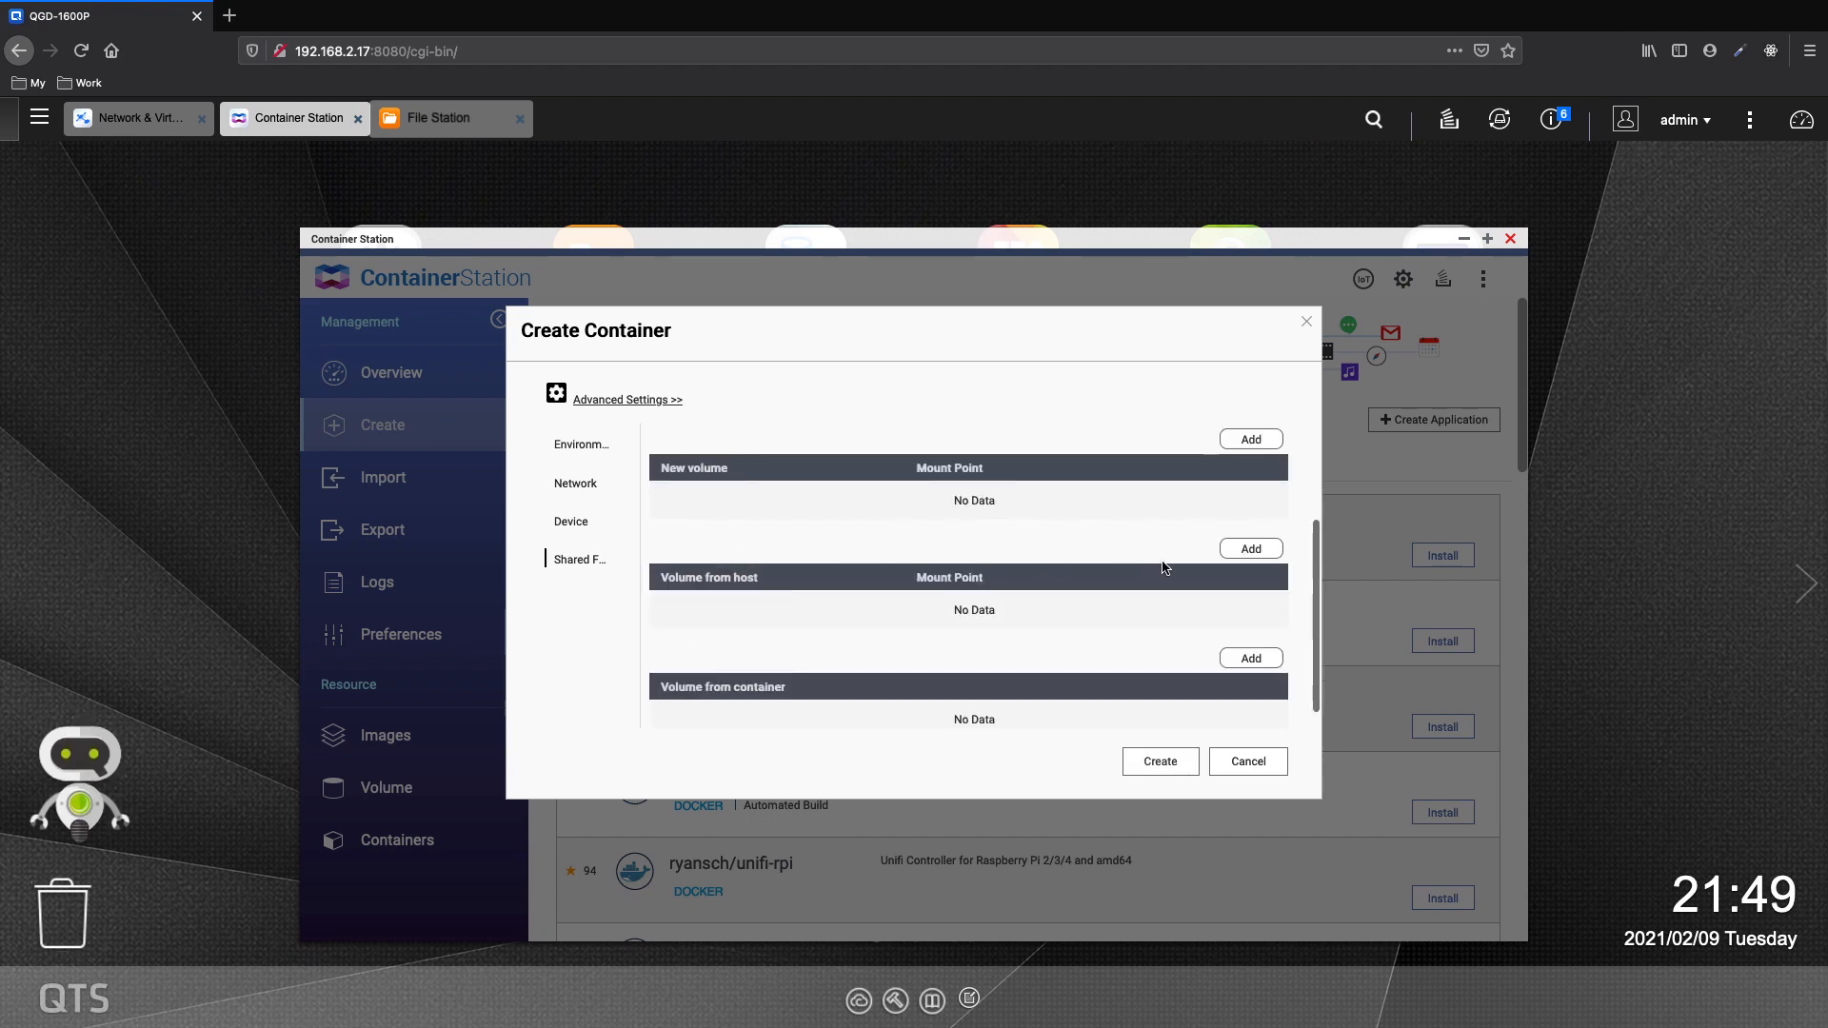
left_click(1245, 553)
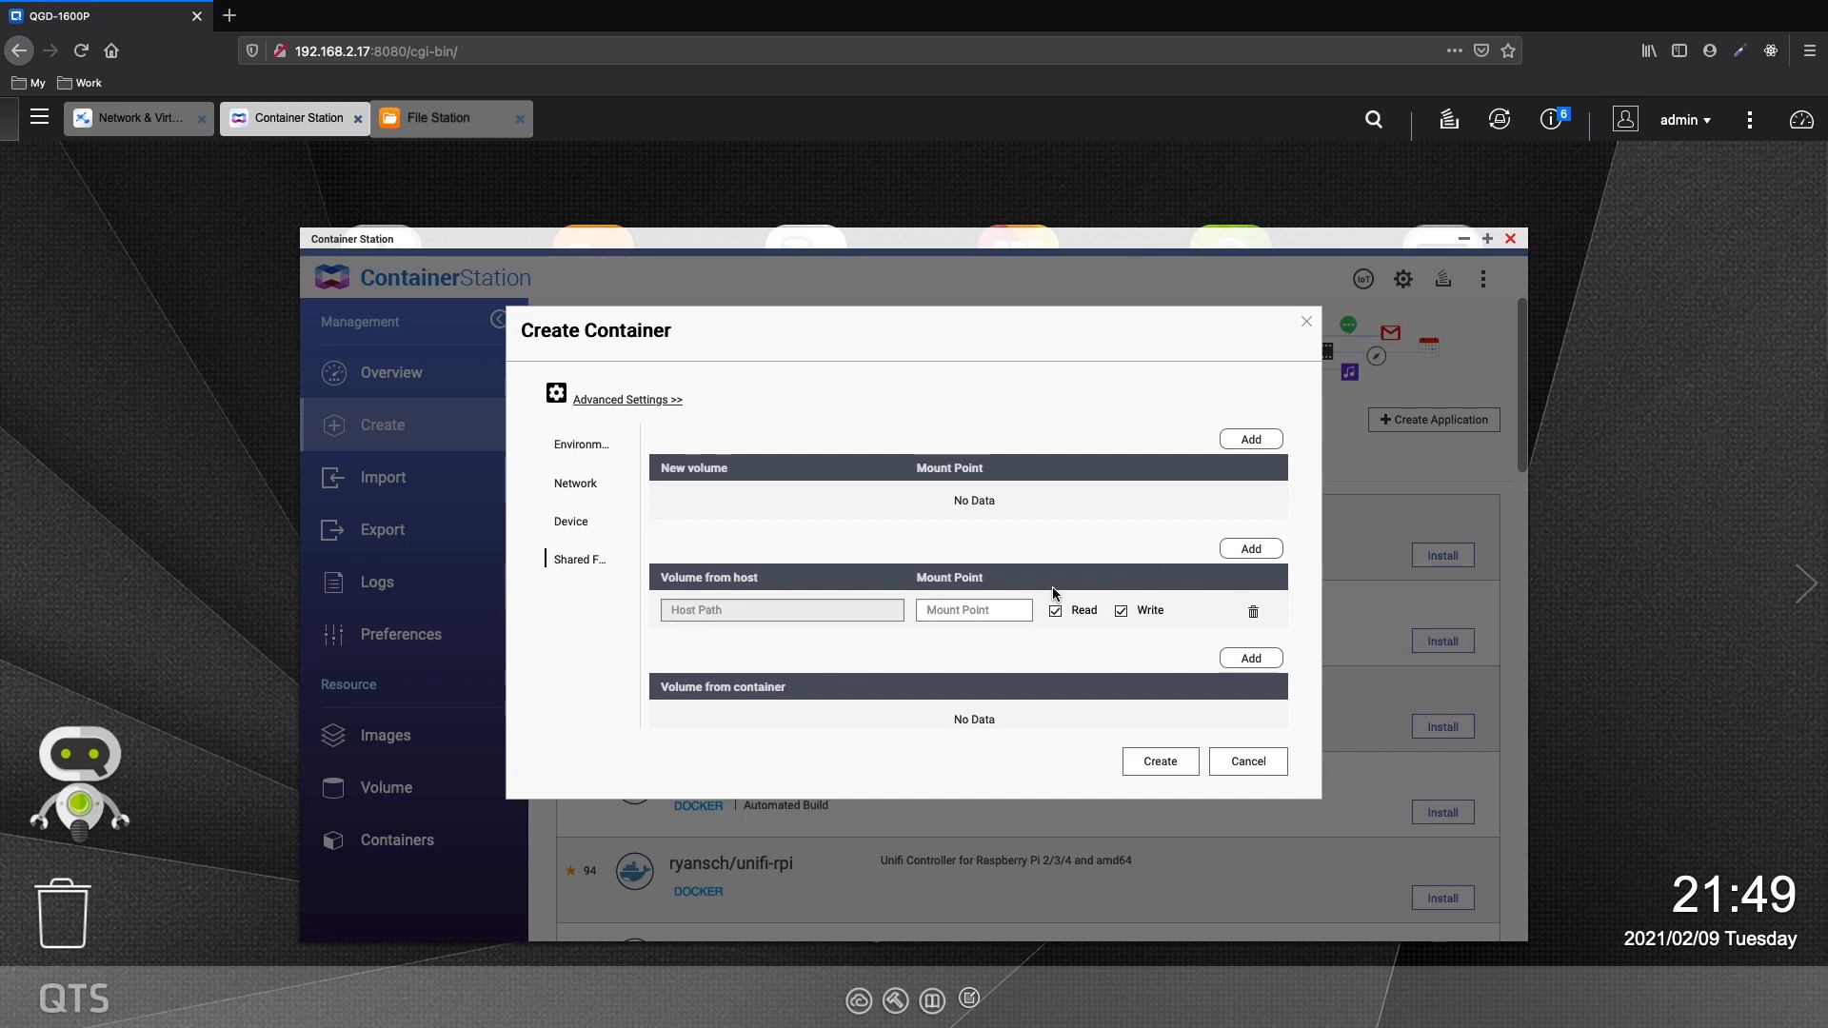
left_click(790, 610)
left_click(748, 711)
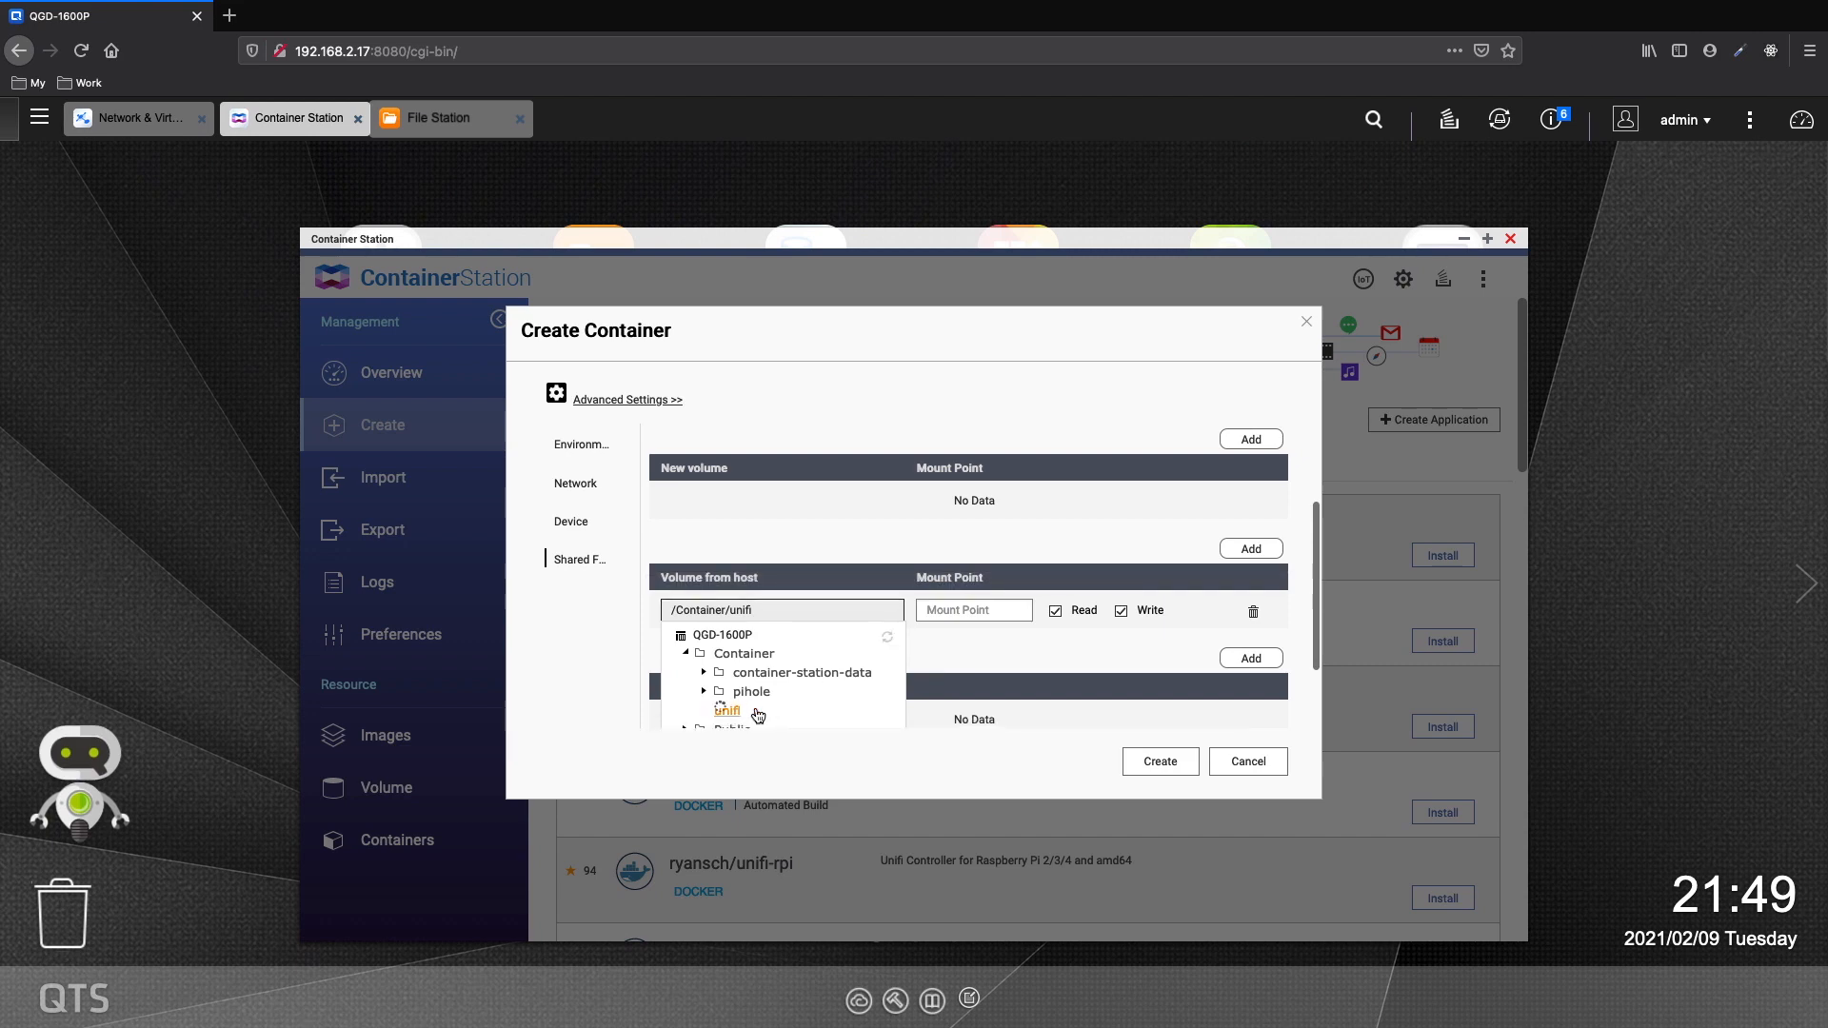
left_click(963, 615)
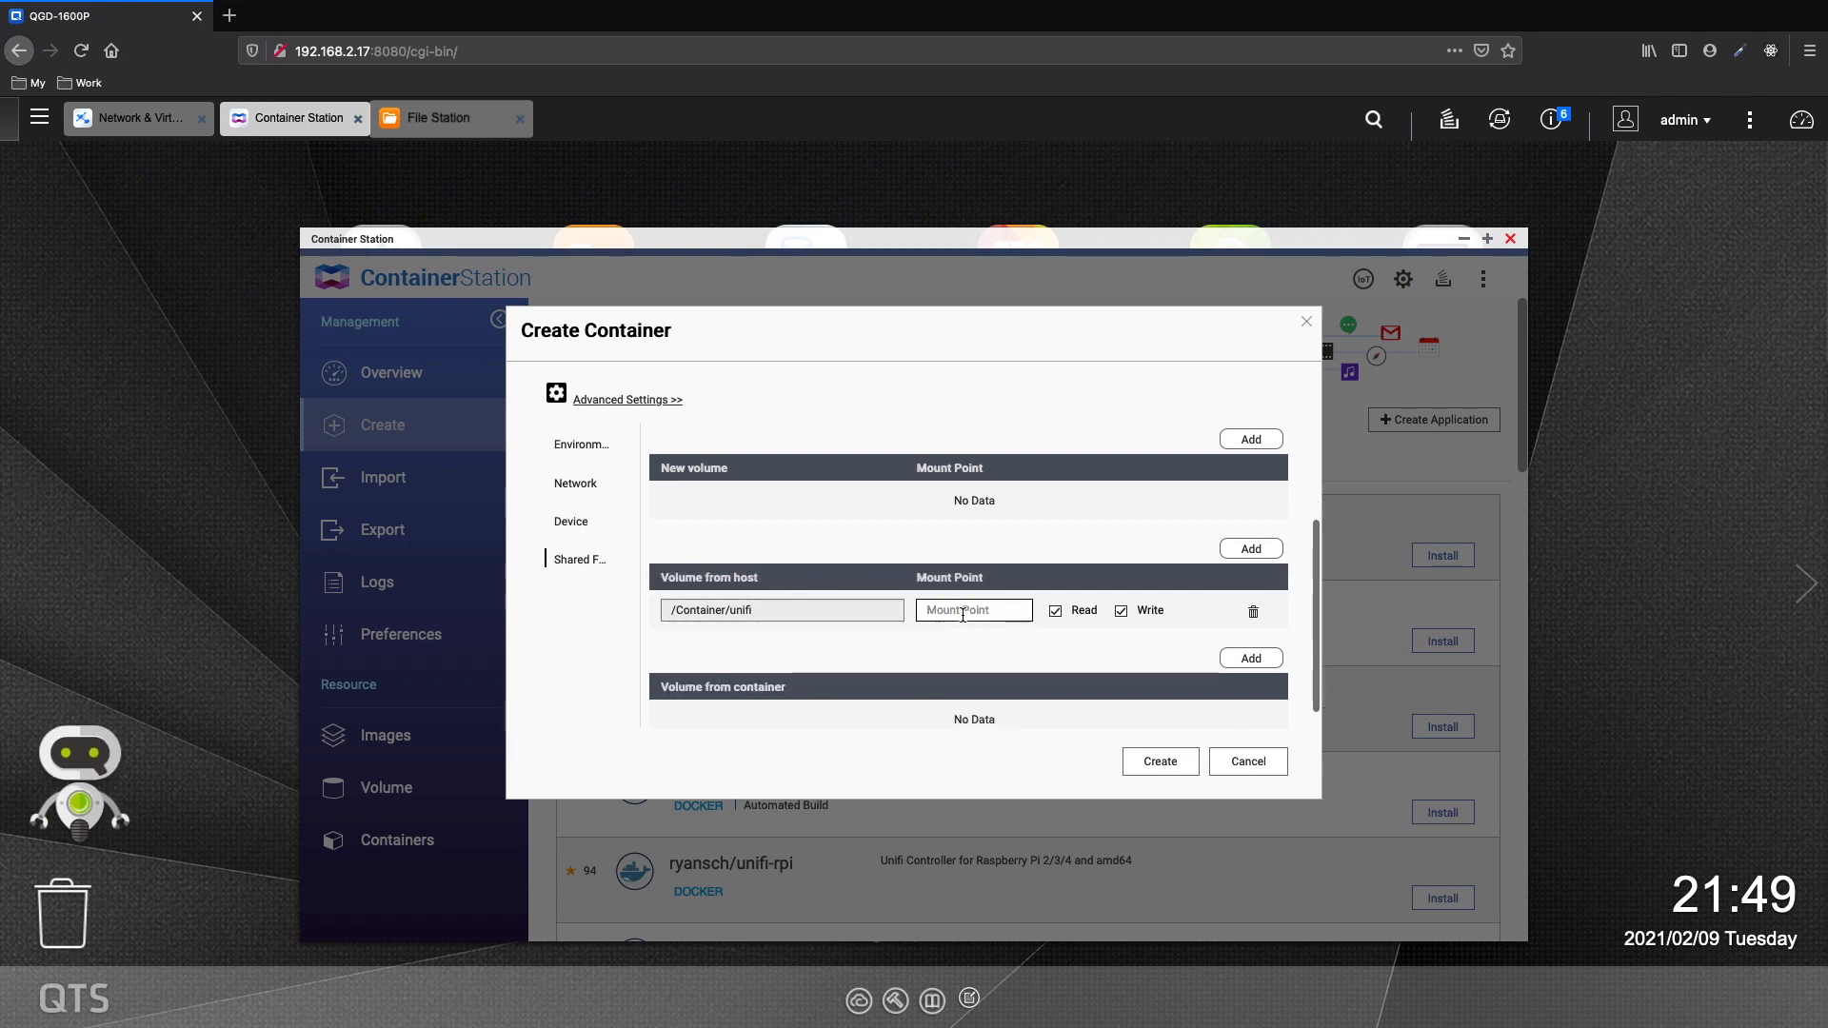
type("/ui")
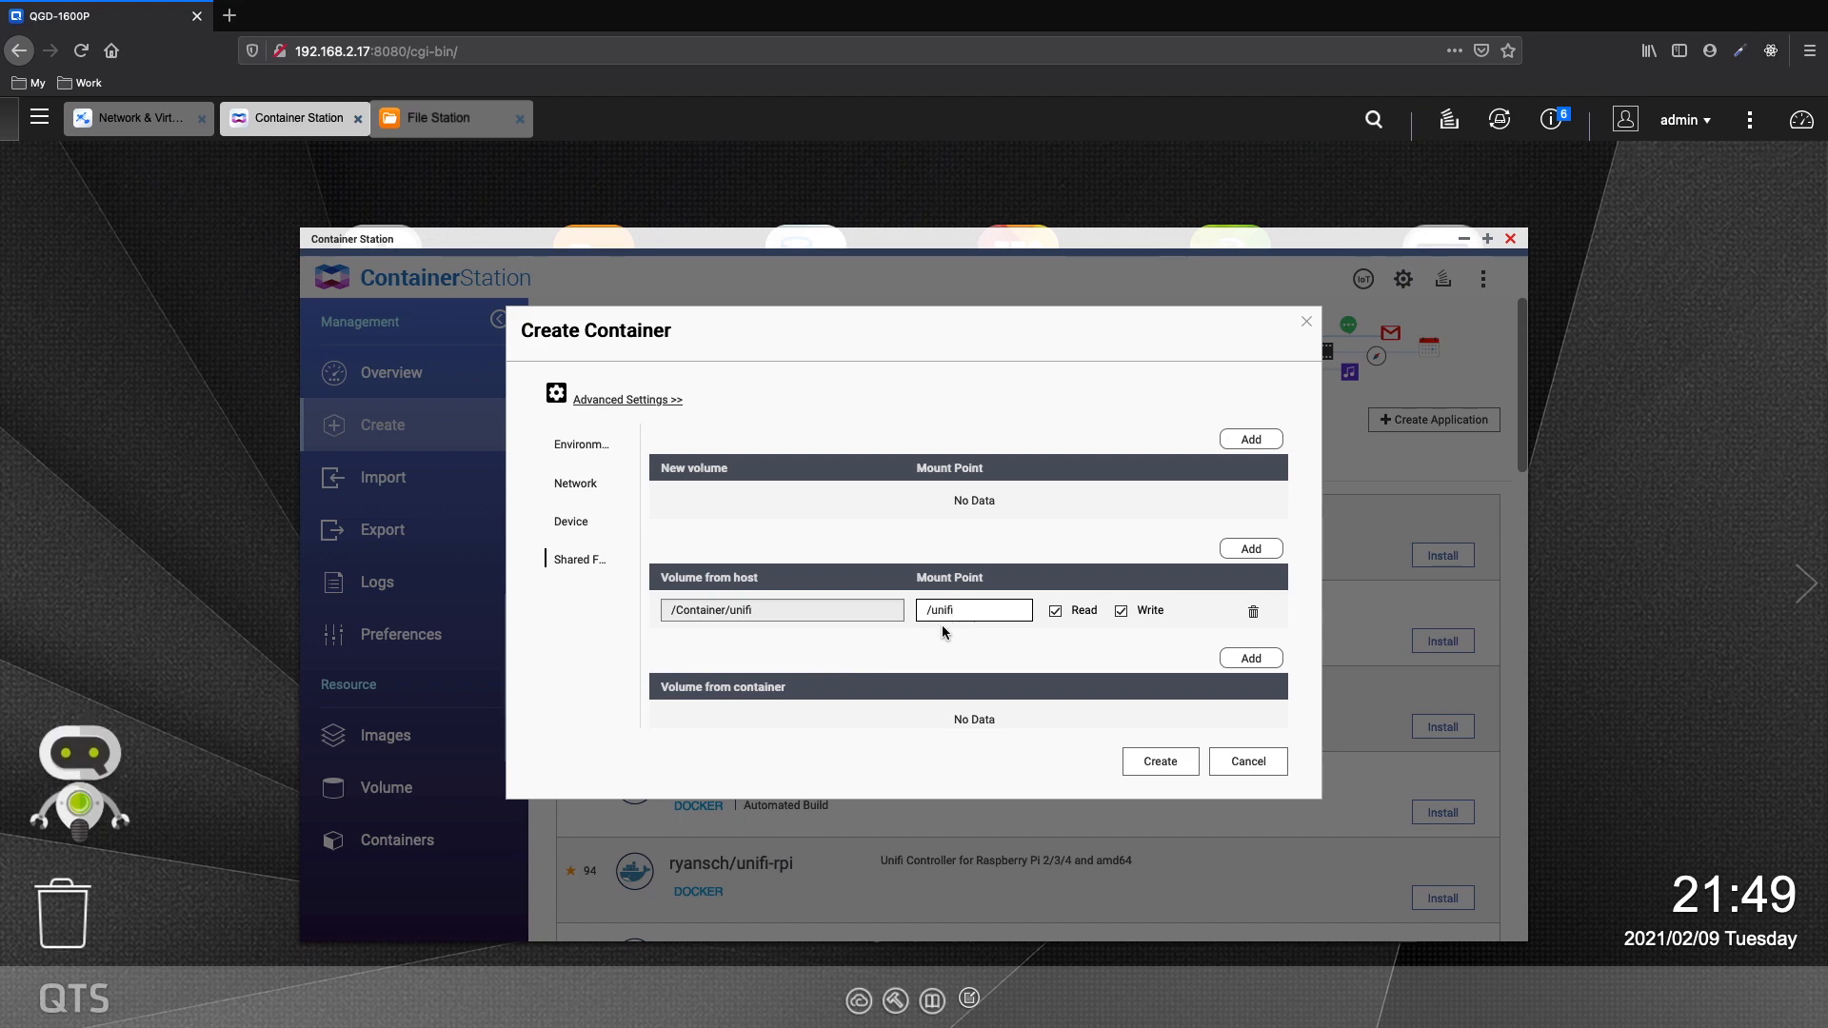
- Create the unifi-1 container, confirm its summary, and clear the completed background task
left_click(1158, 760)
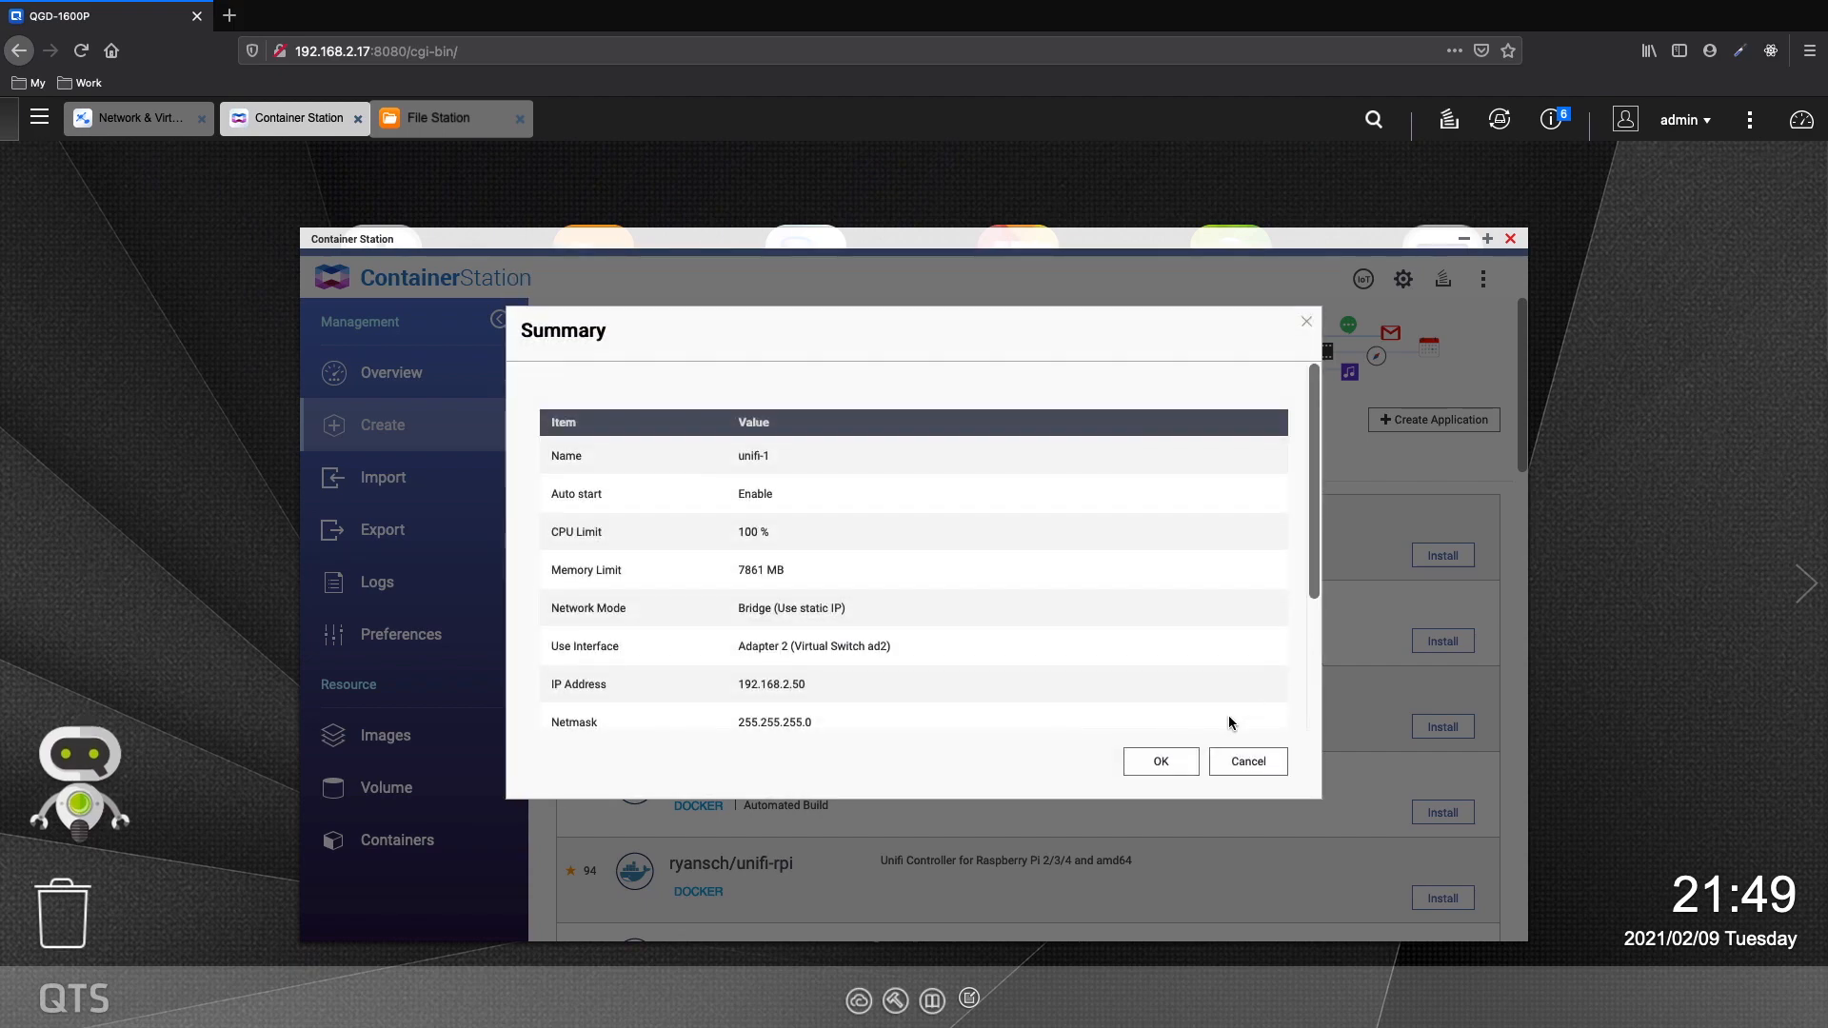
left_click(1175, 765)
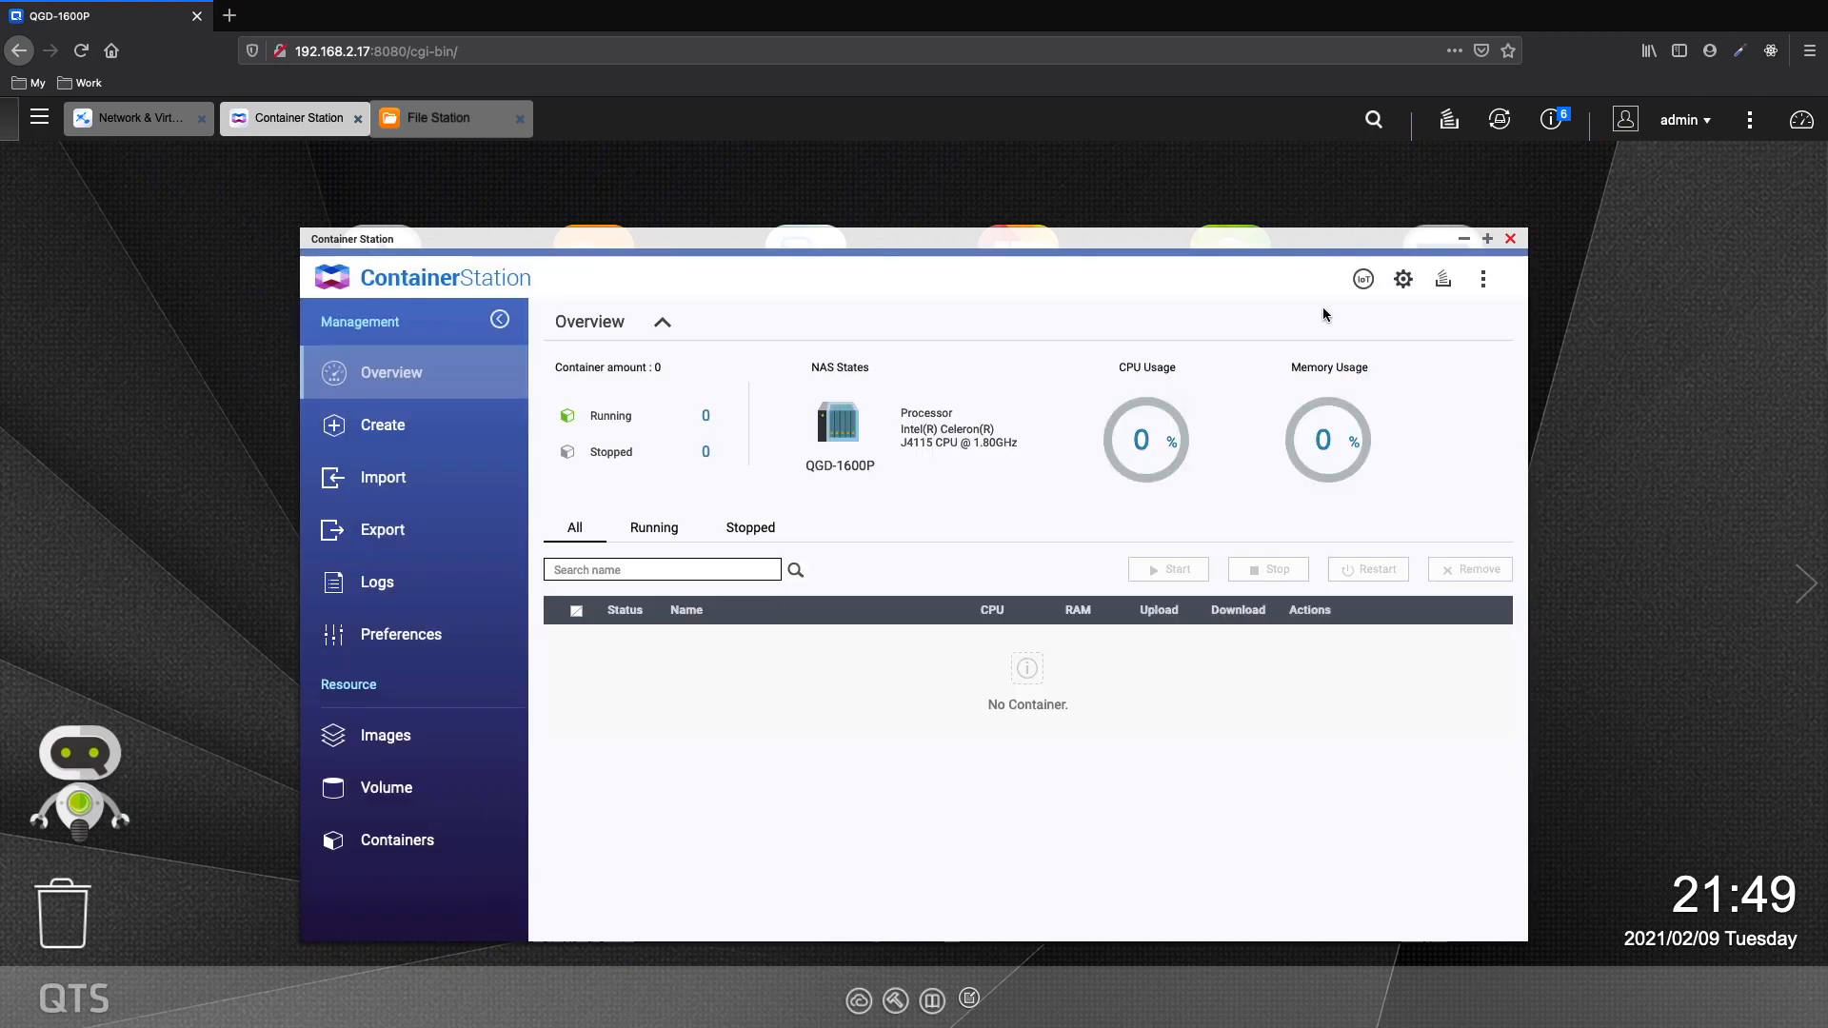
left_click(1442, 285)
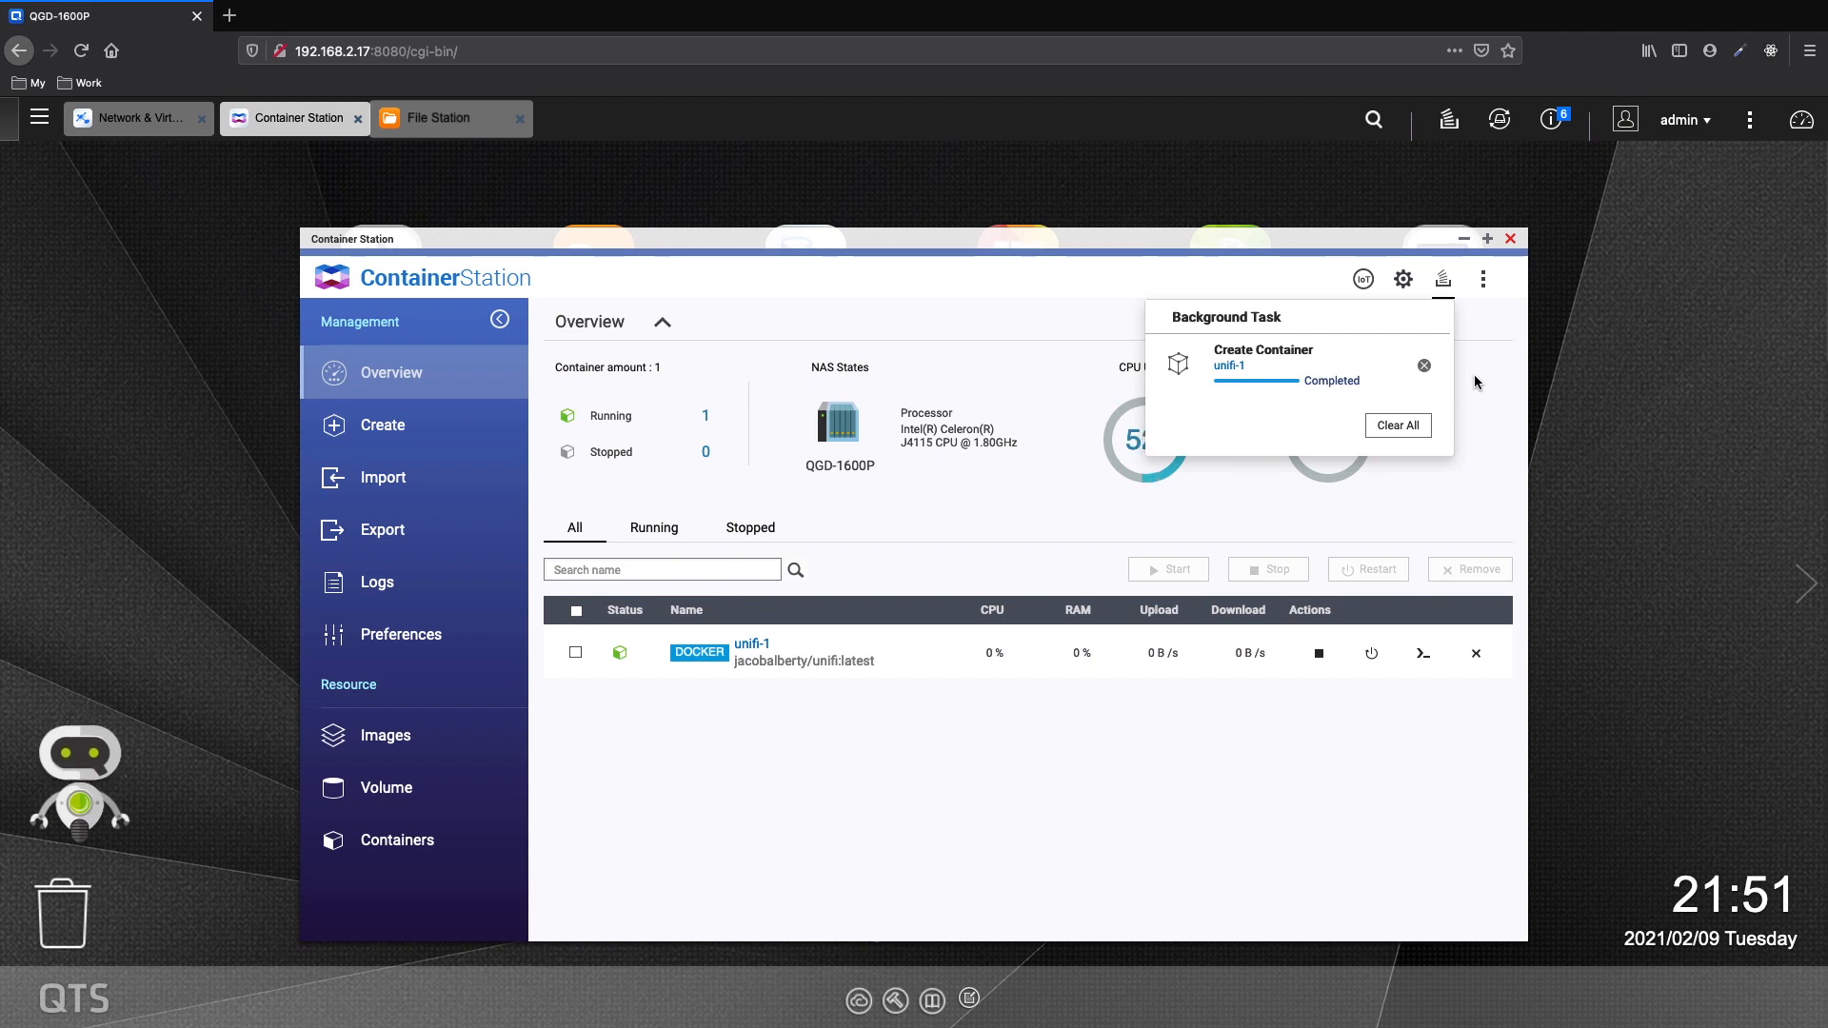
left_click(1410, 427)
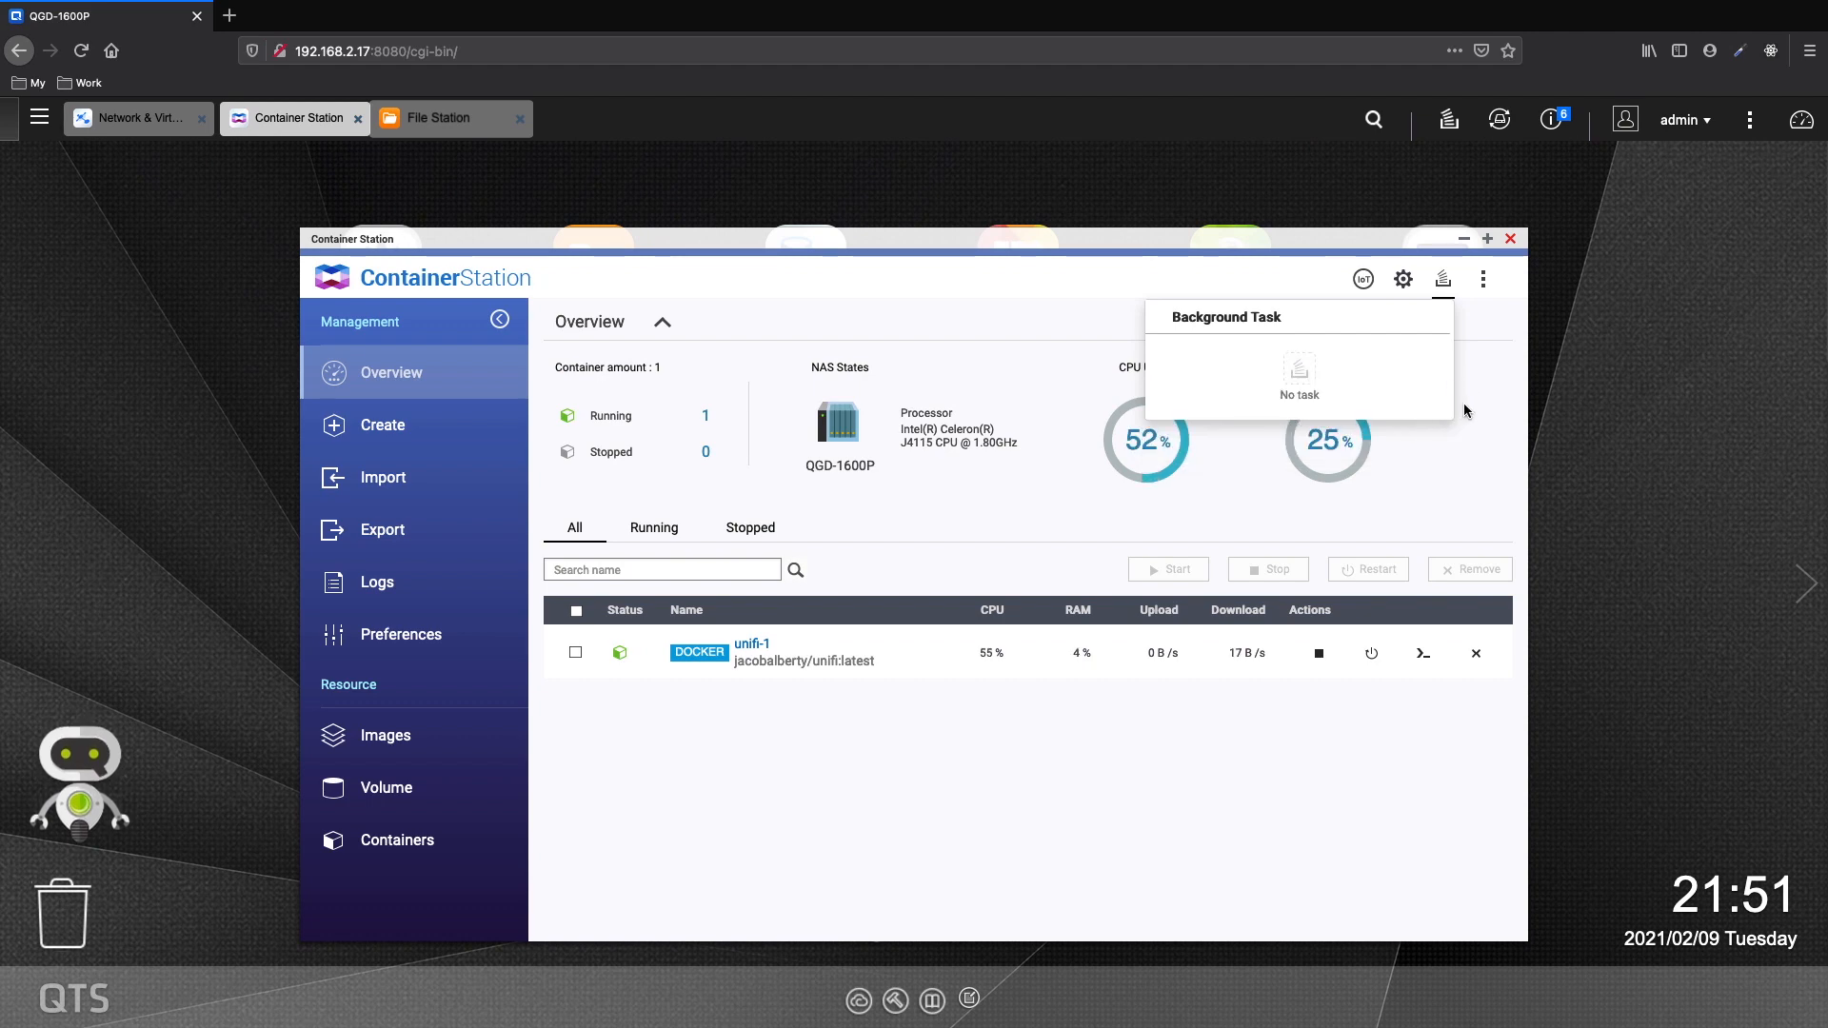
left_click(1070, 313)
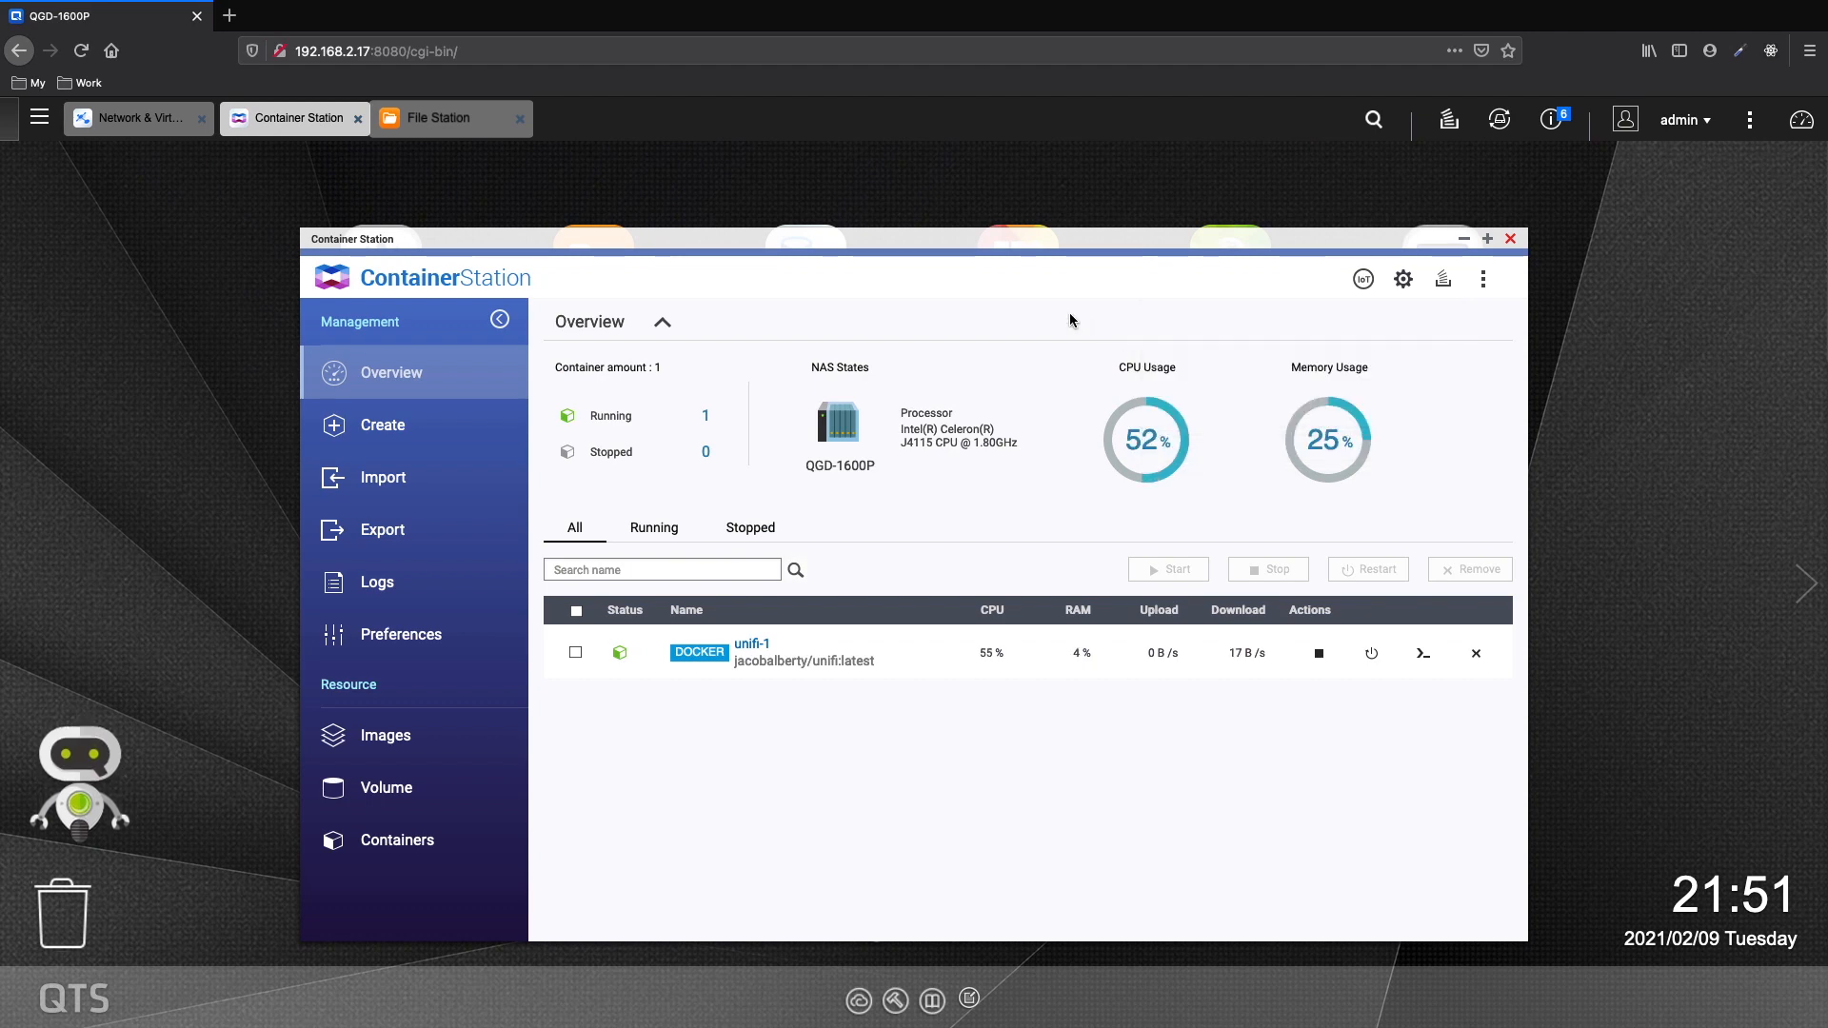
- Examine the unifi-1 container's environment, device and network settings without changing them, and return to the Overview
left_click(753, 645)
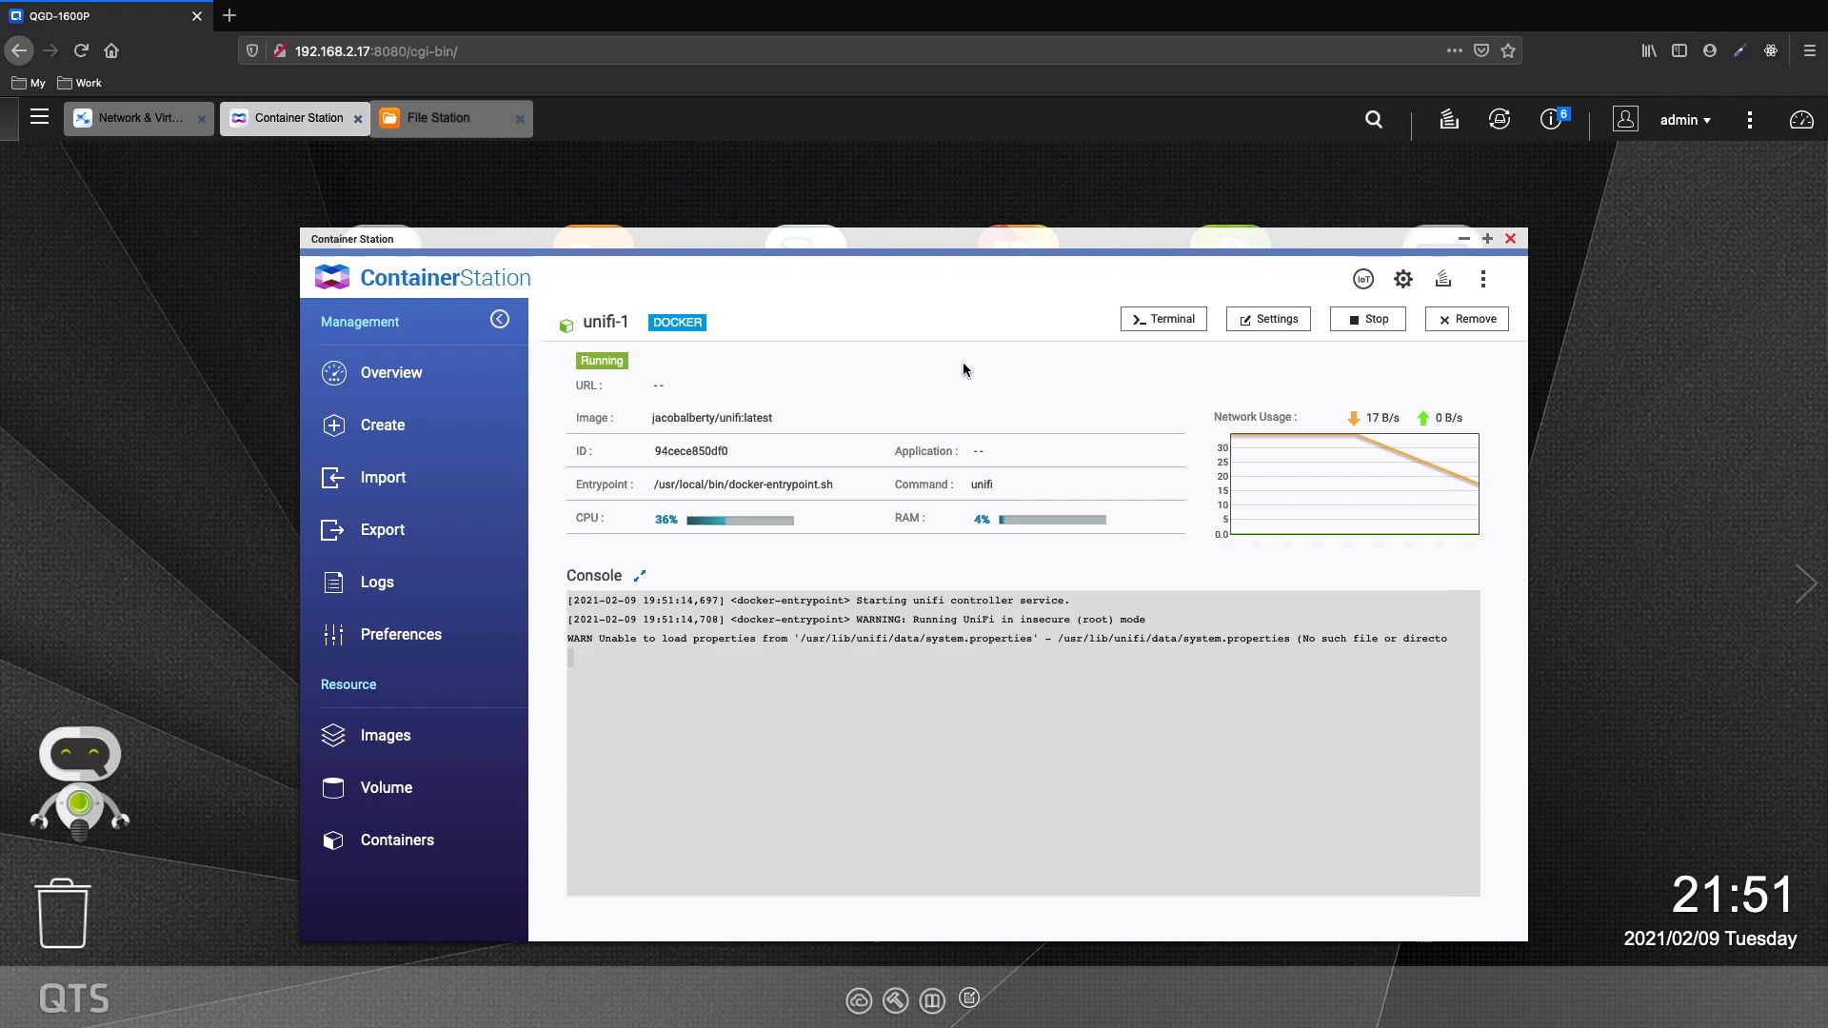
left_click(1272, 319)
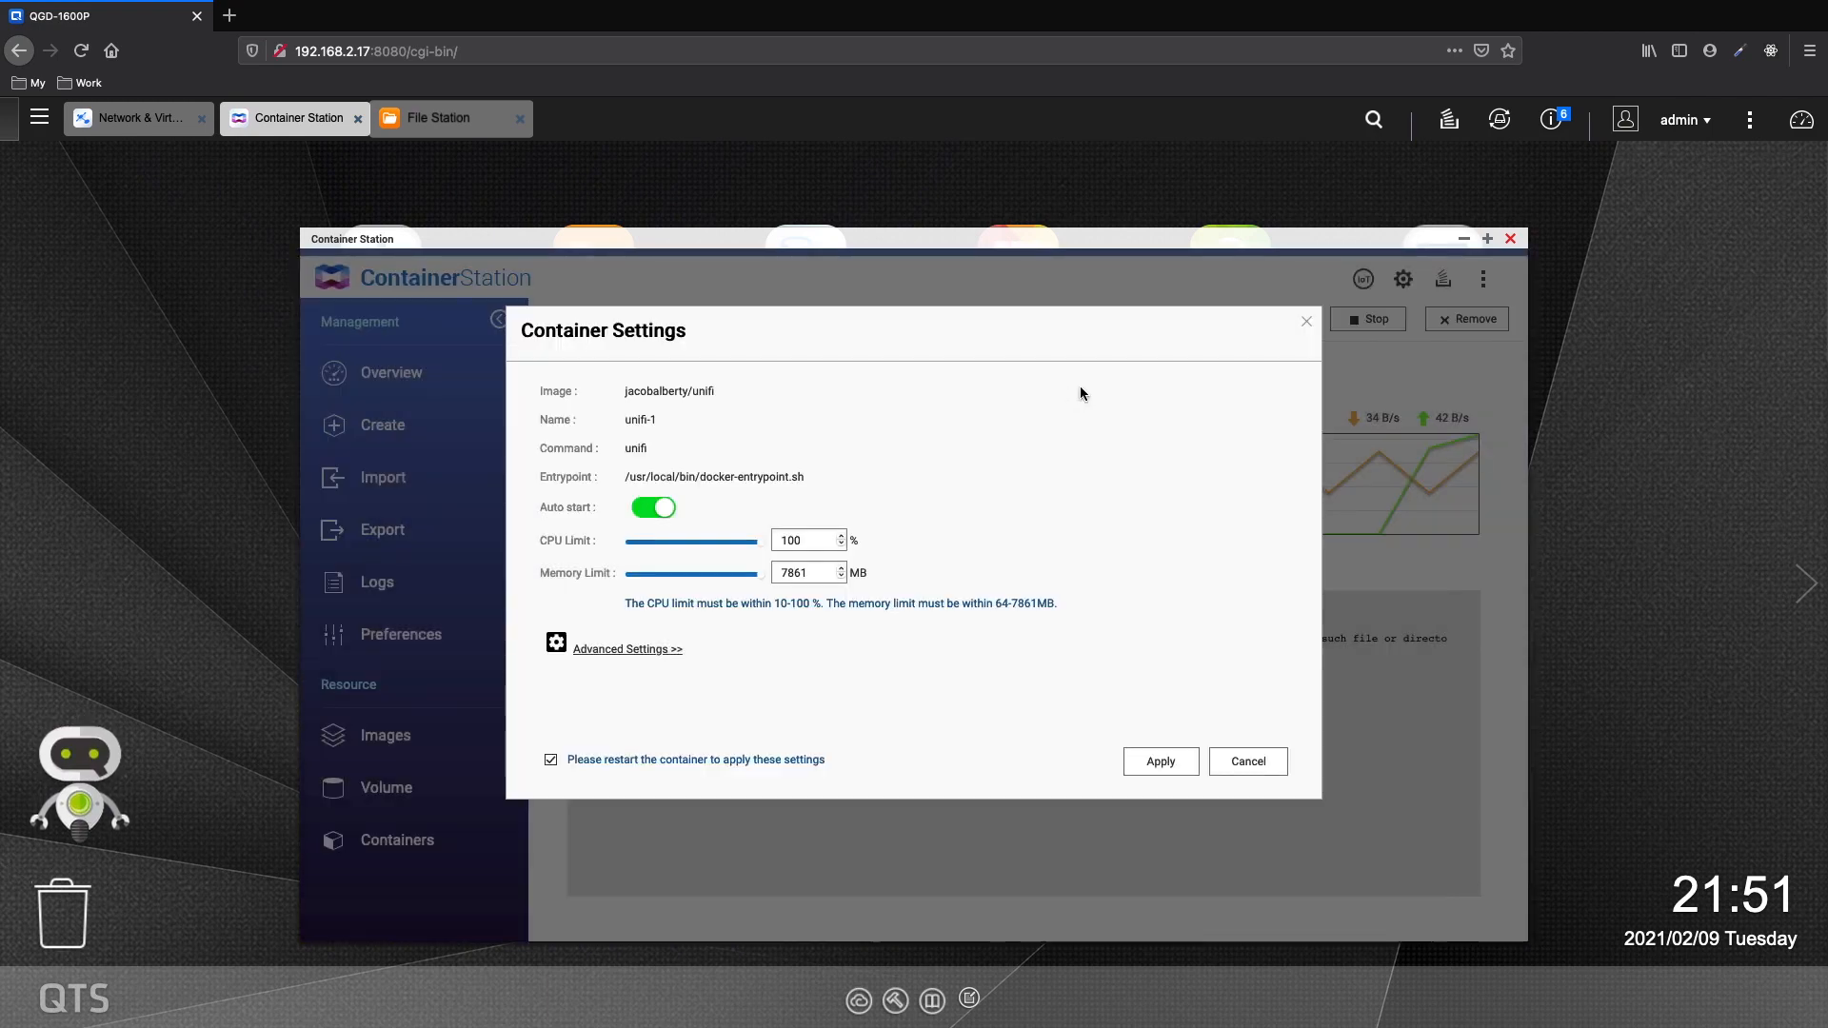
left_click(657, 649)
scroll(734, 604, "down", 5)
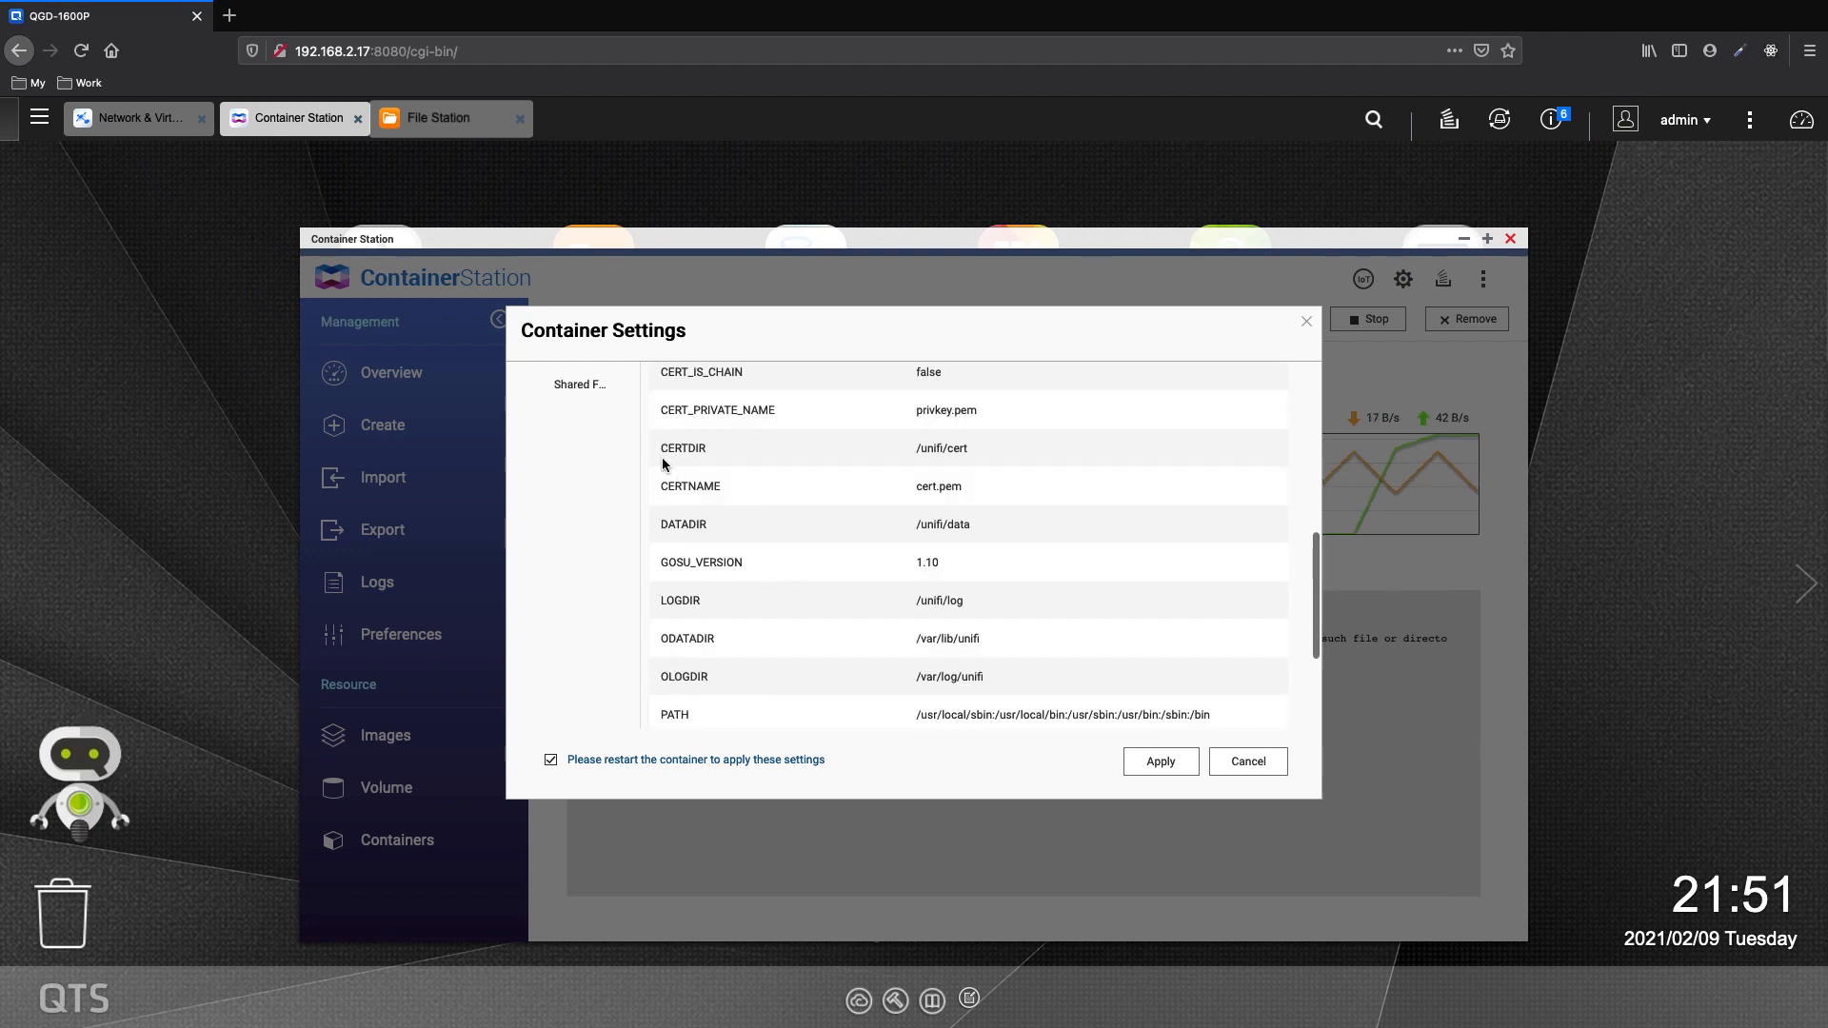
scroll(629, 496, "up", 1)
left_click(575, 398)
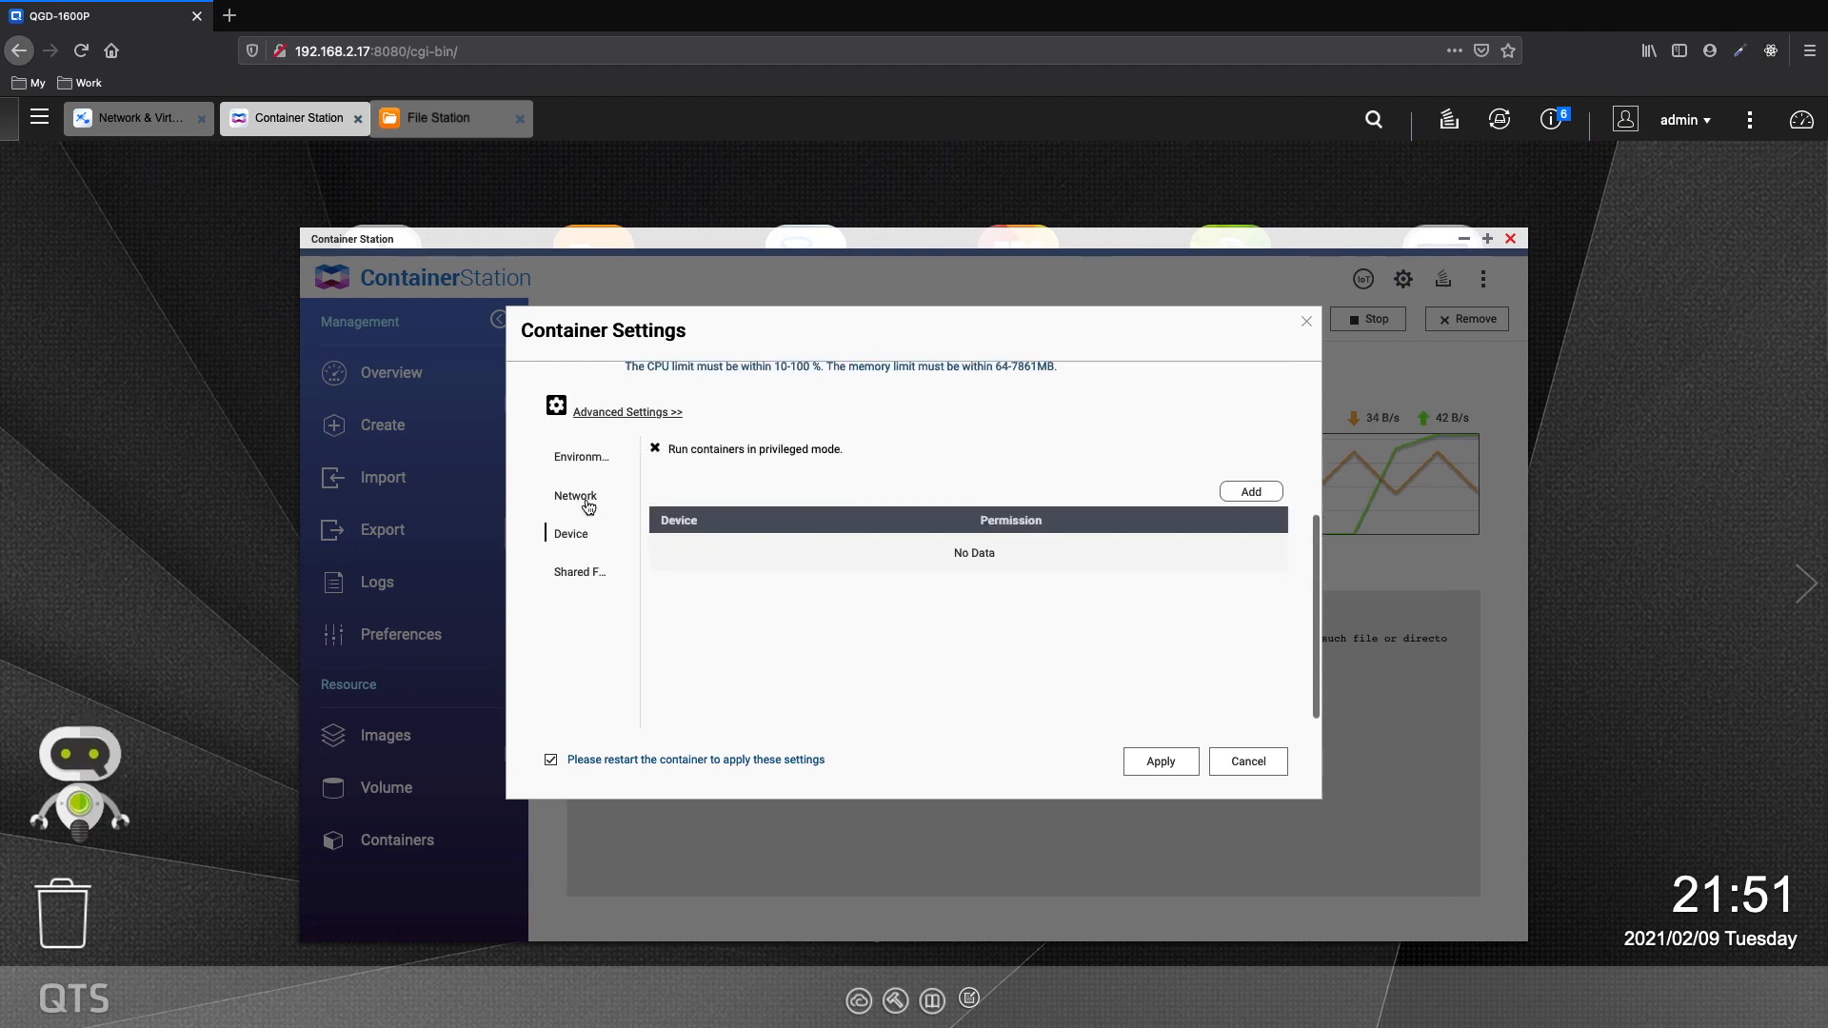
left_click(580, 499)
left_click(1256, 759)
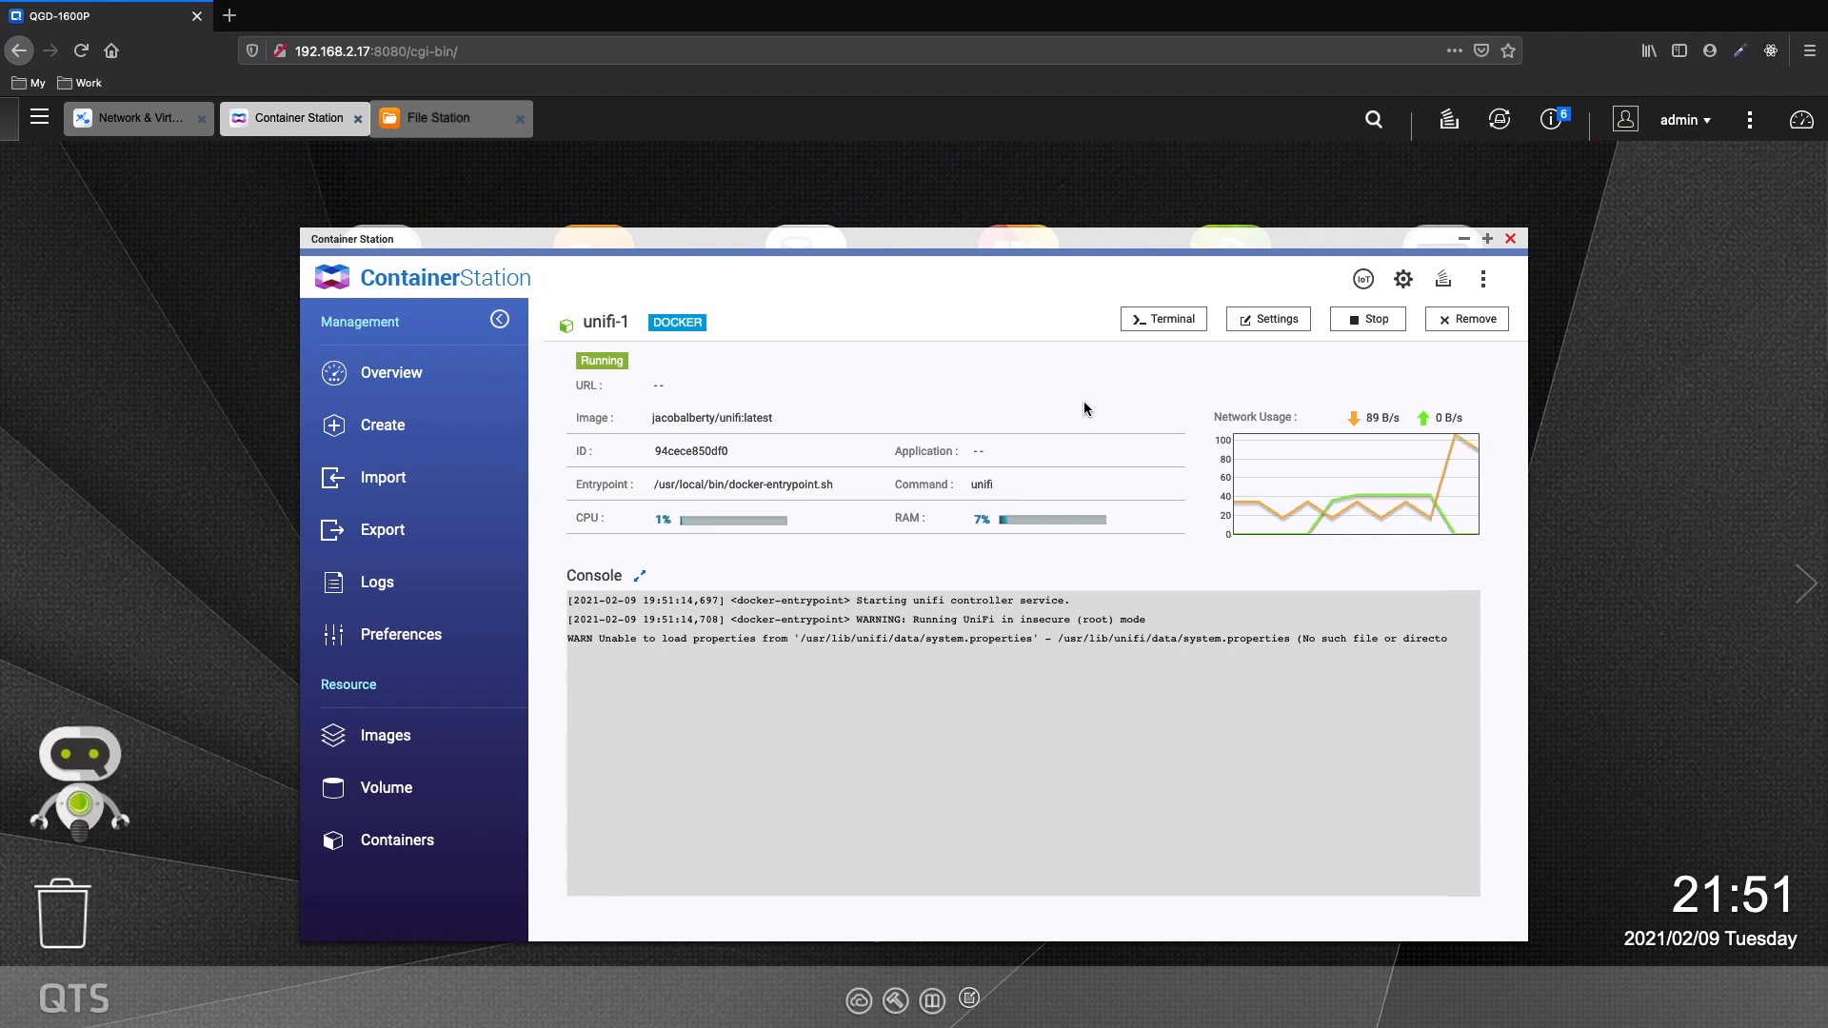
left_click(385, 376)
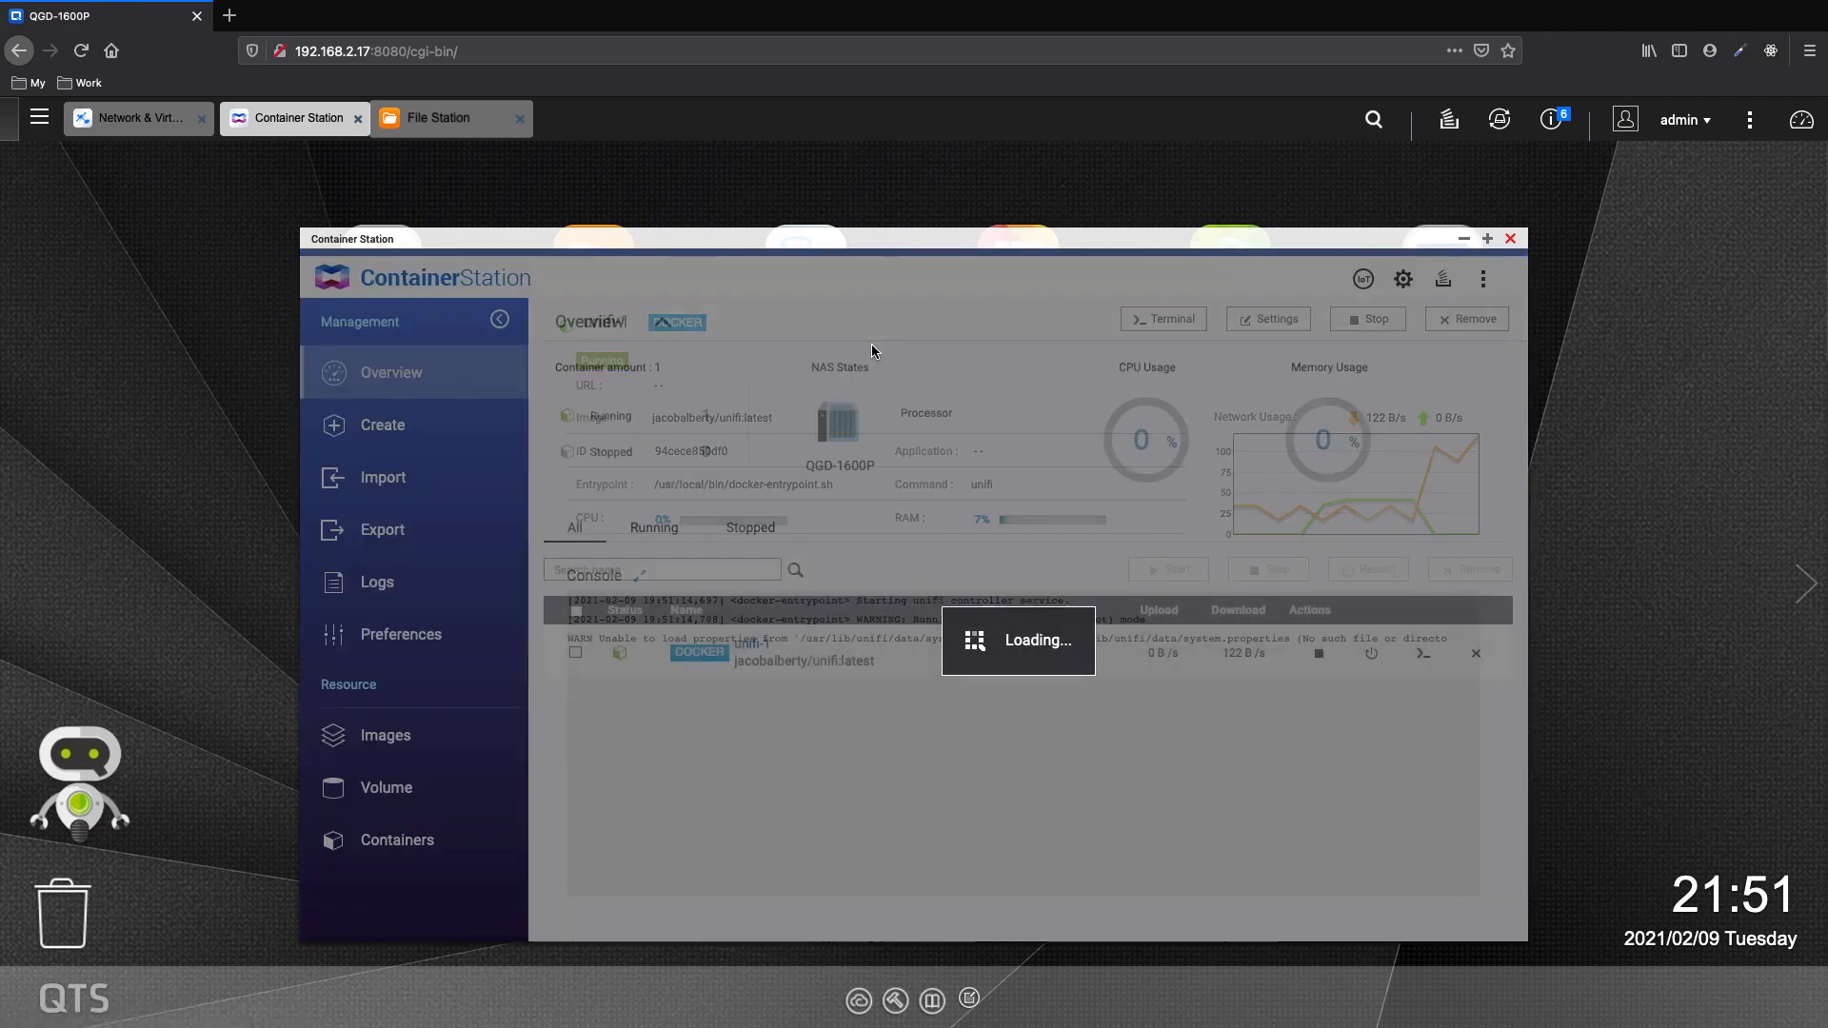
key("ctrl+t")
type("192.168.2.50:8")
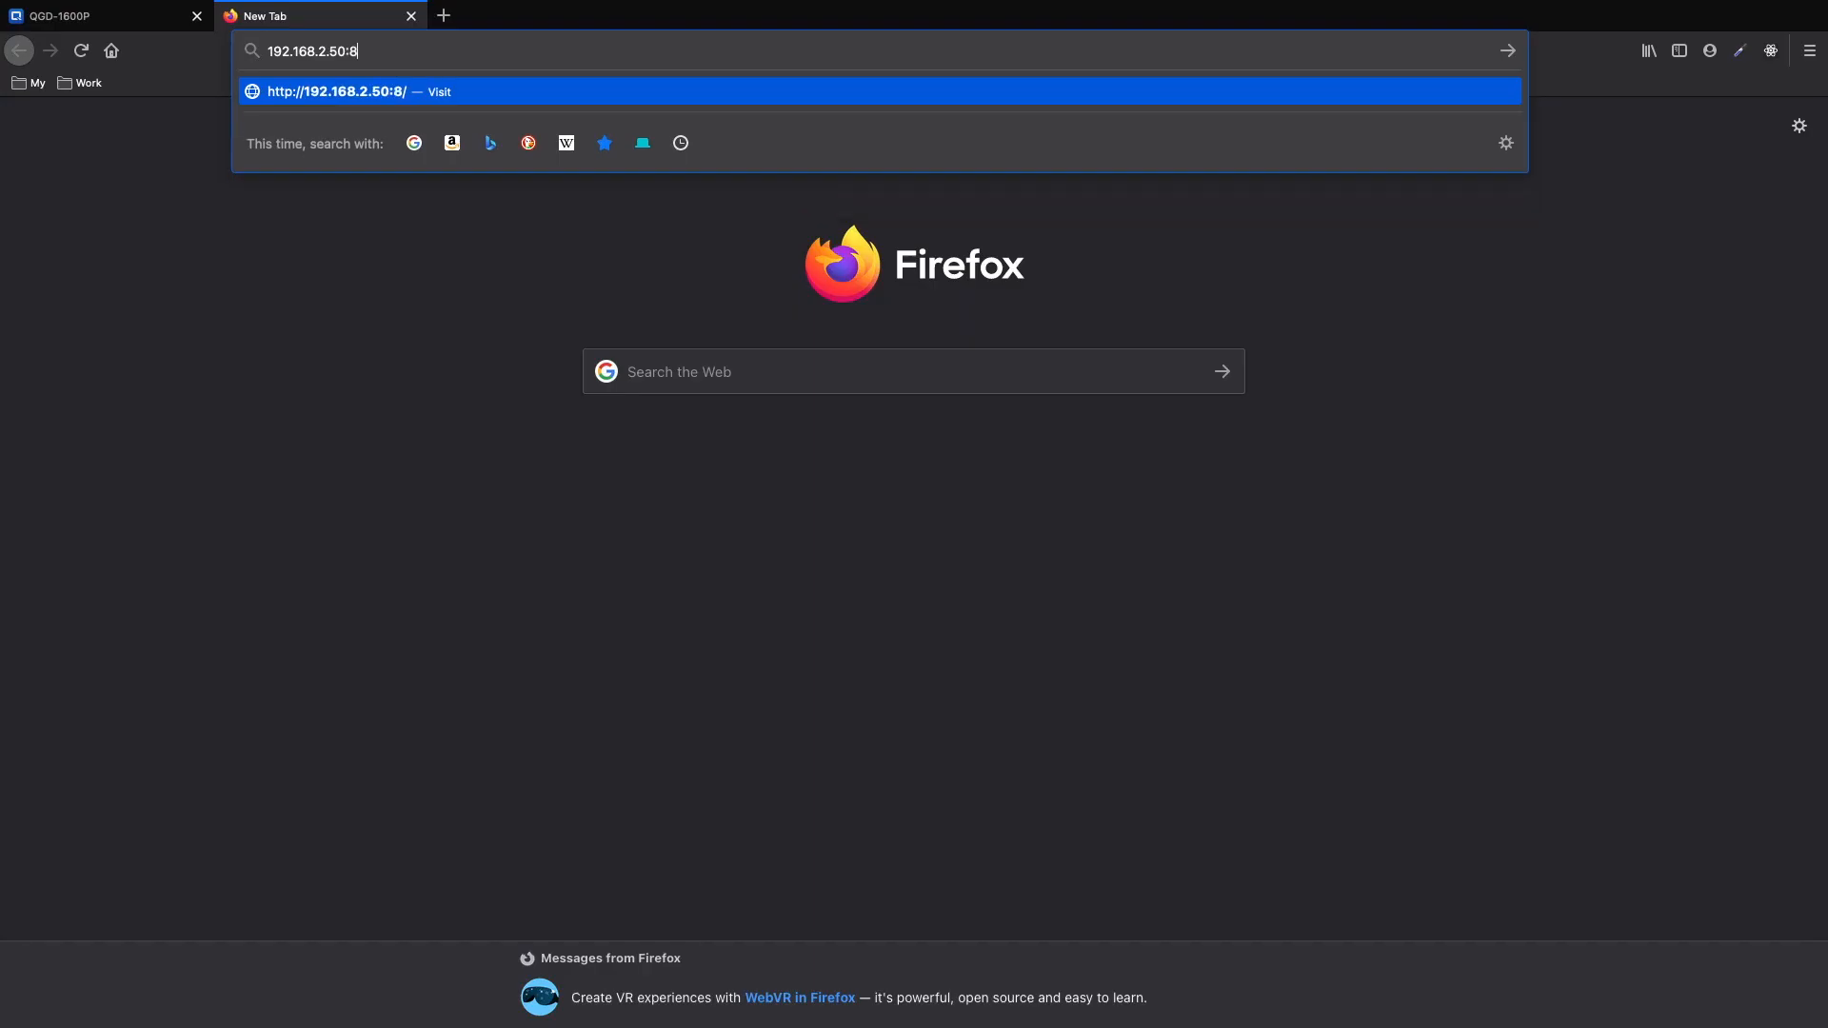
type("https://")
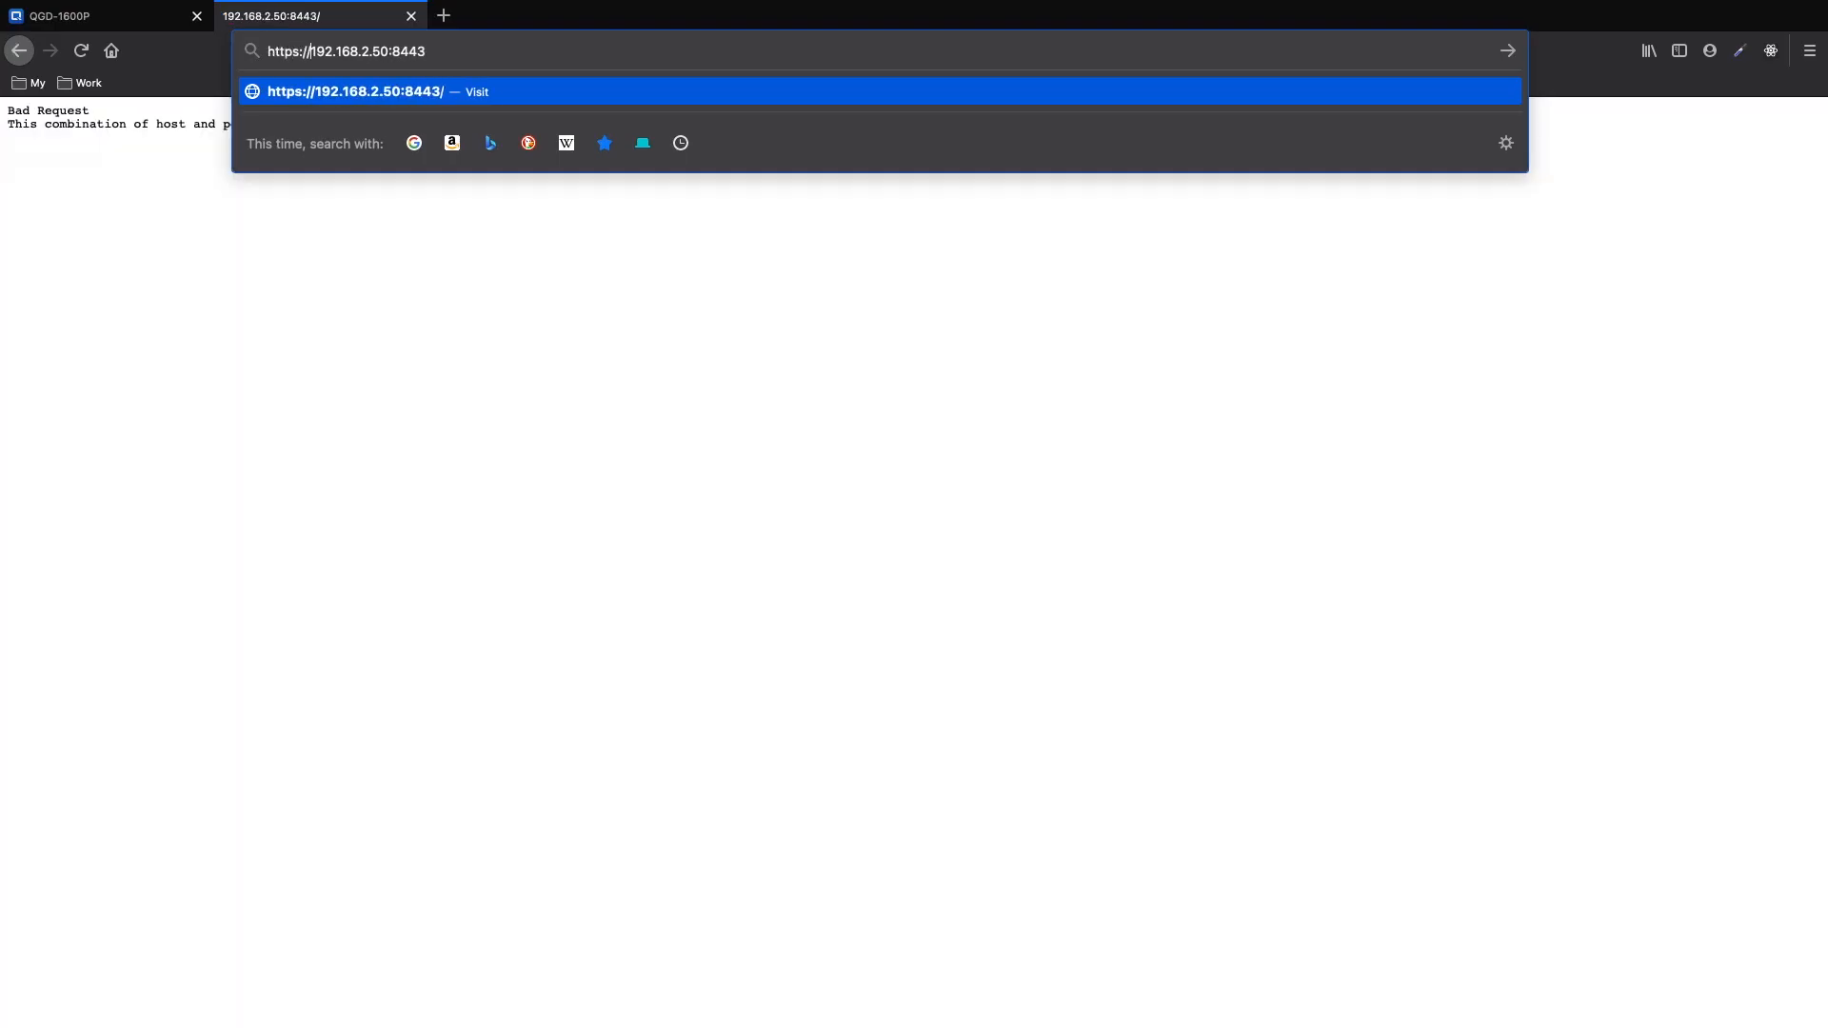
key("Return")
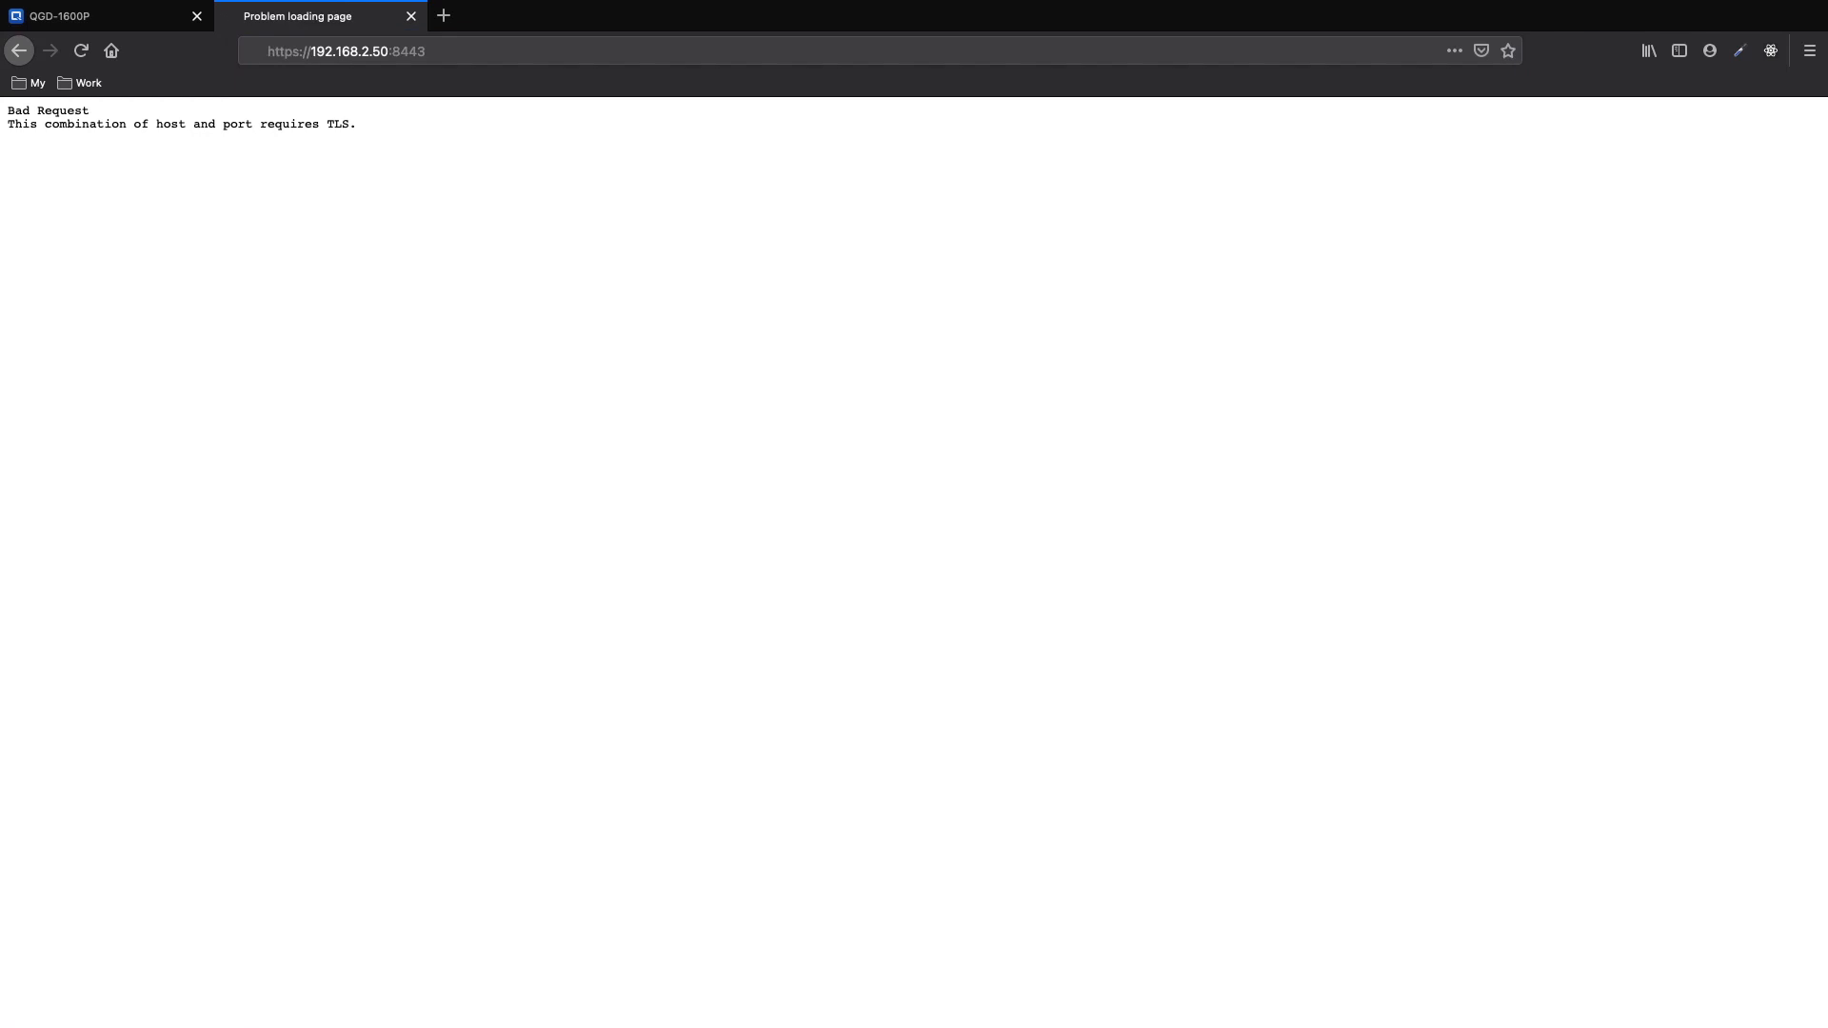
left_click(1217, 680)
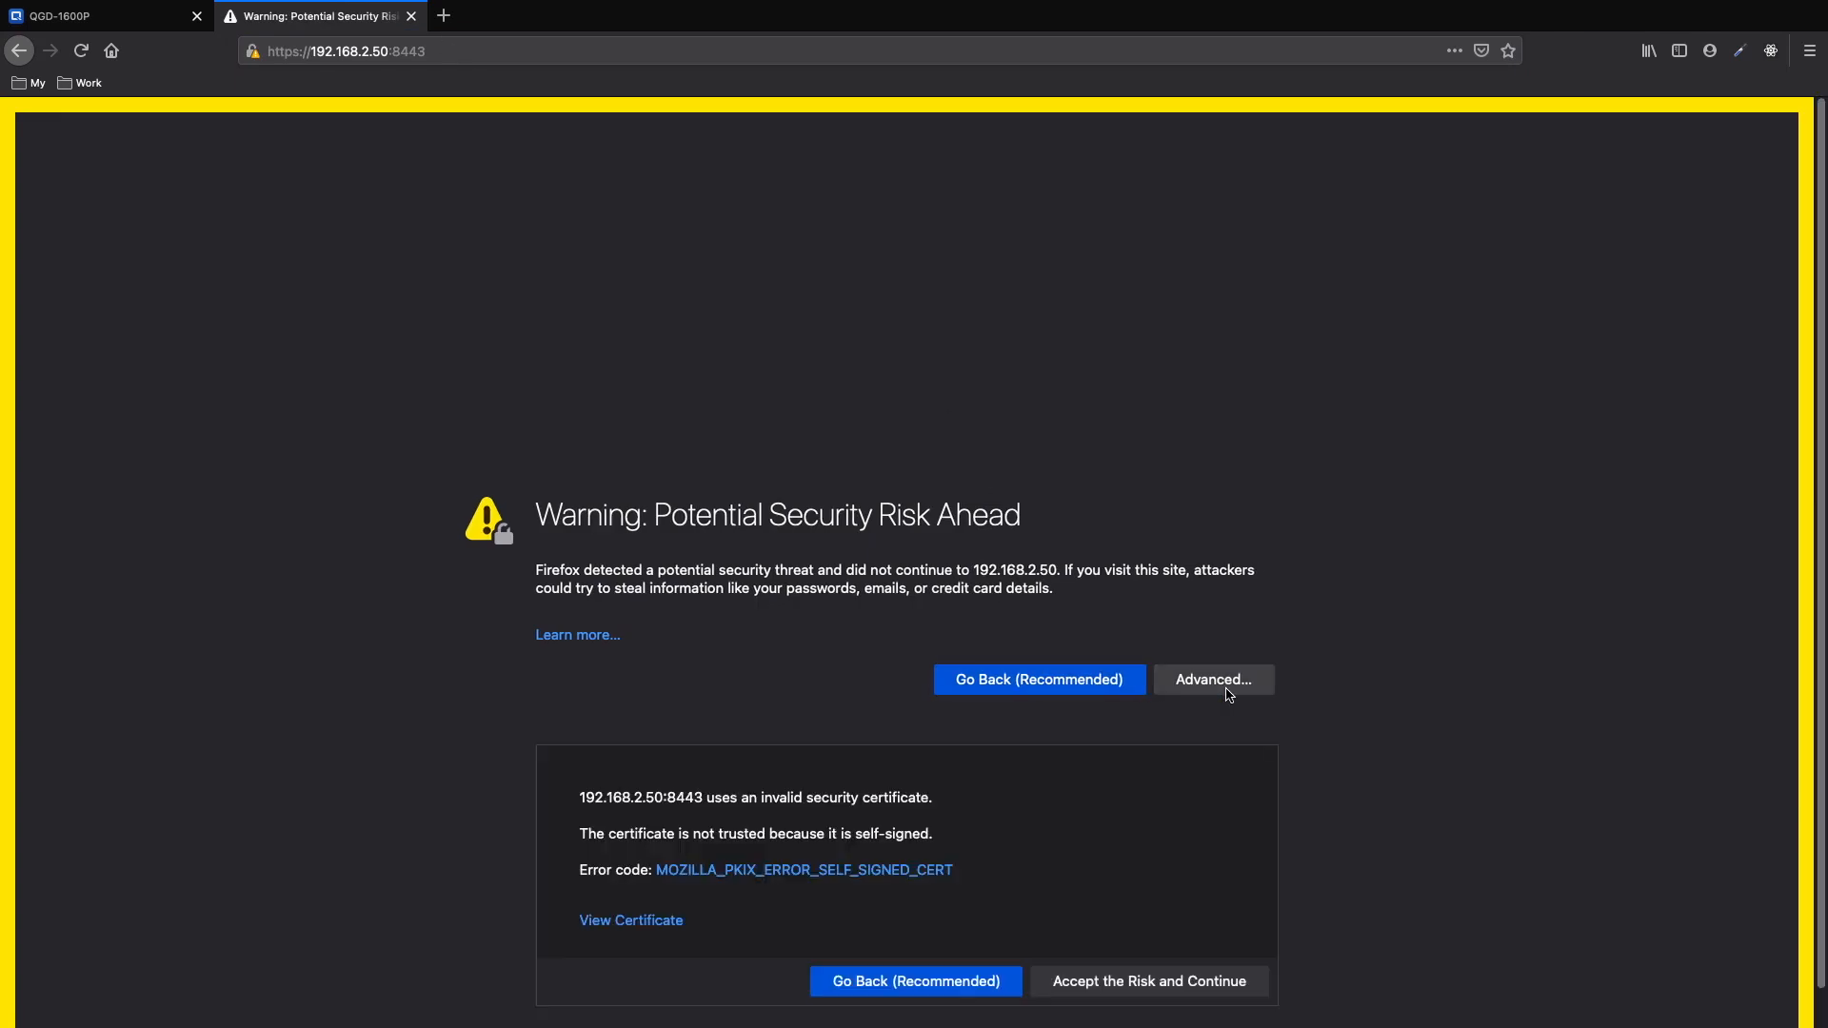
left_click(1165, 938)
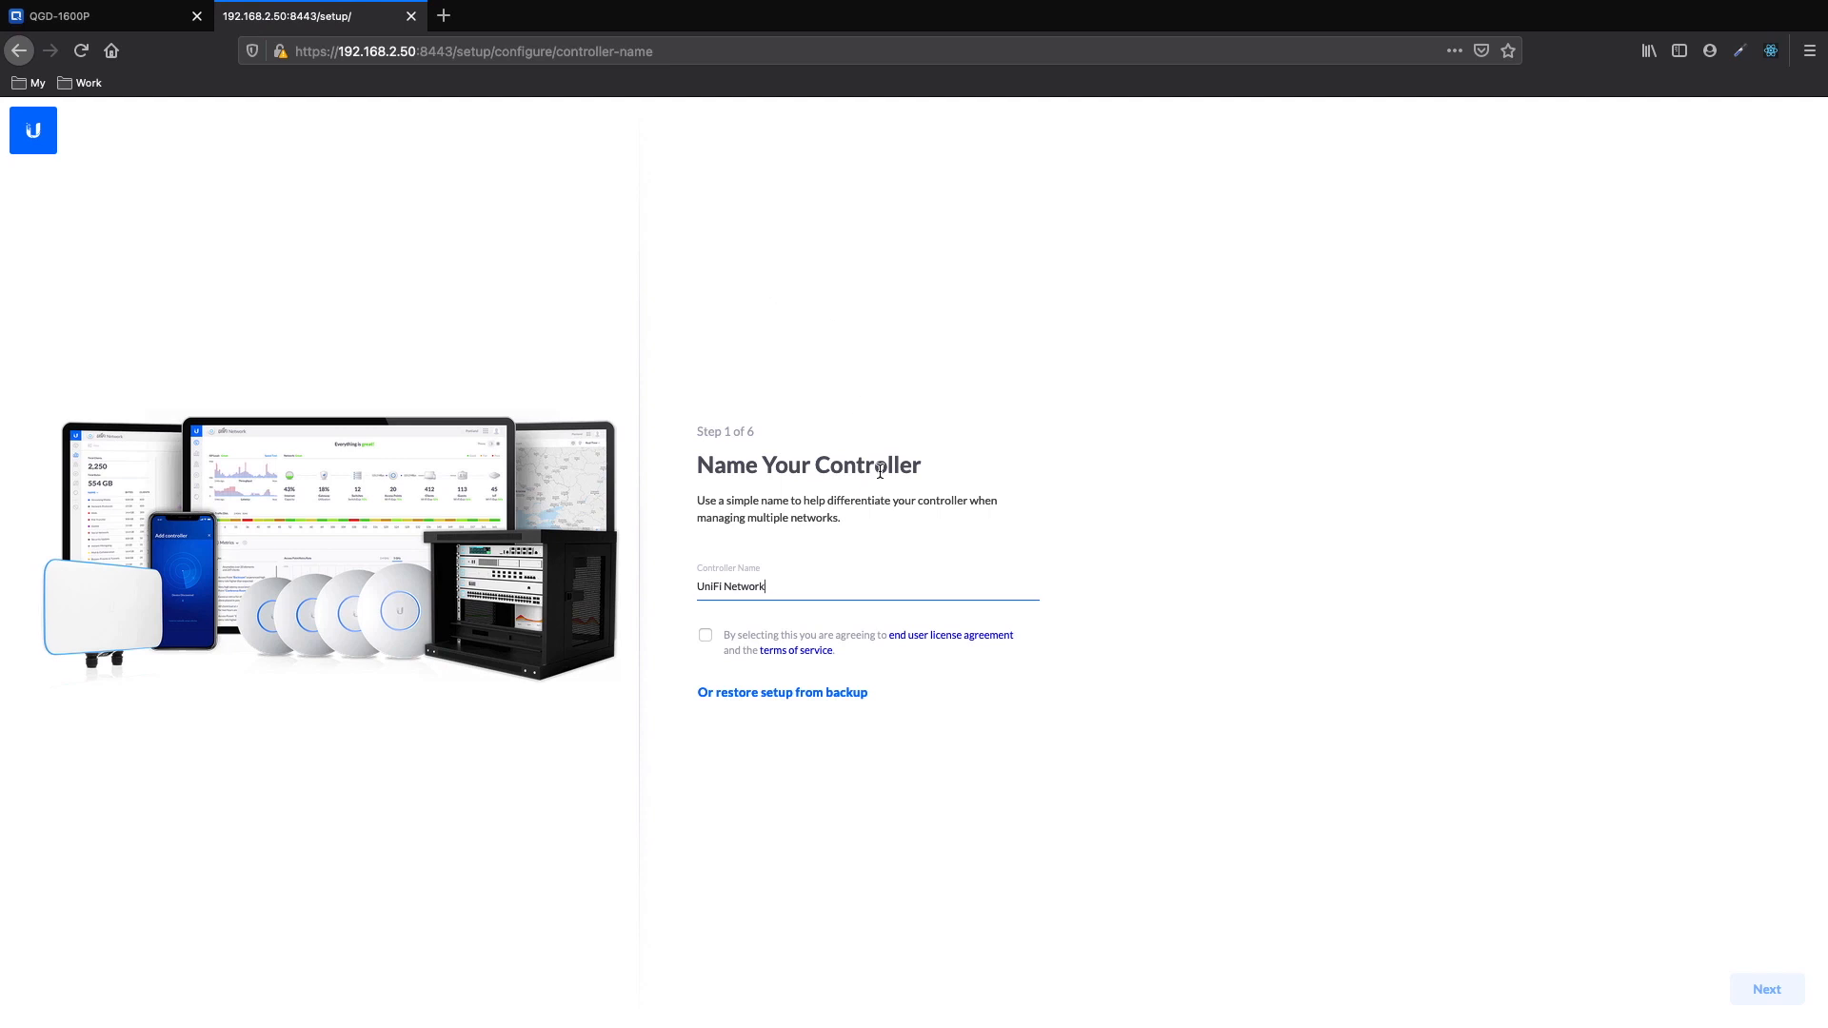
- Open the unifi-1 container's URL from its details page, compare it with the port 8443 setup page, and return to the QNAP page
left_click(142, 16)
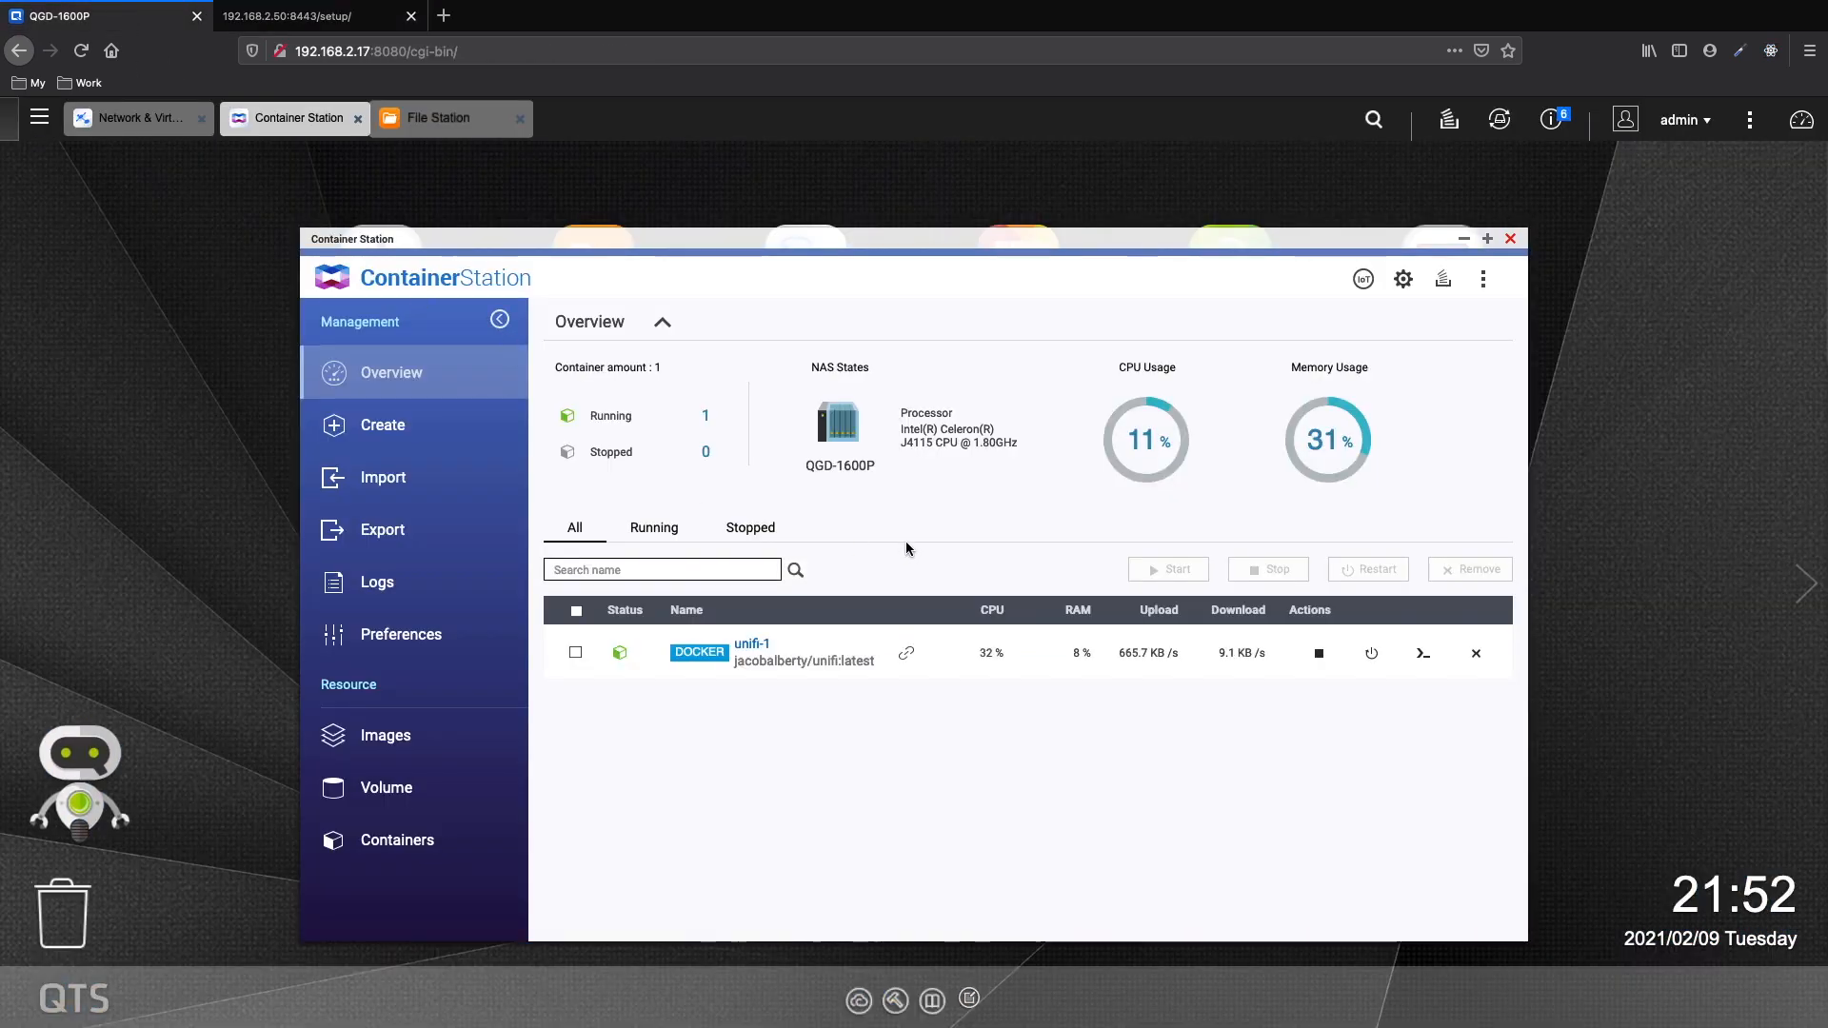
left_click(752, 645)
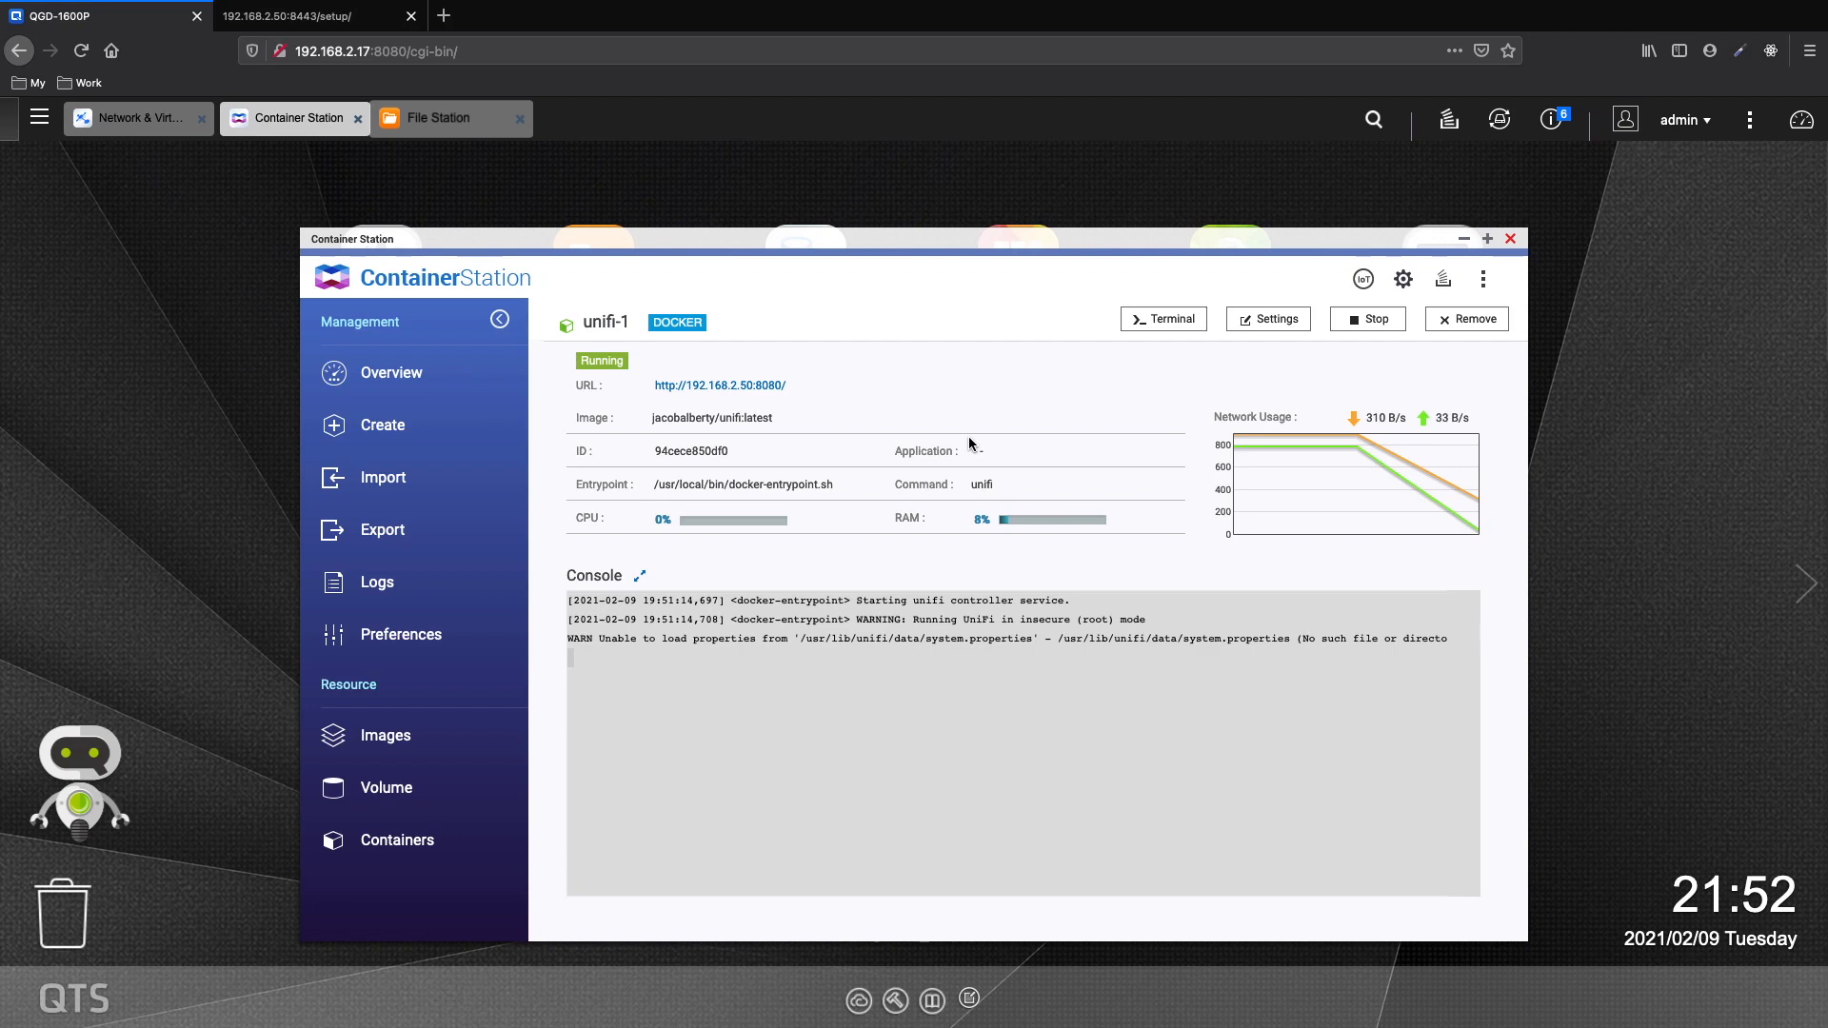
left_click(741, 387)
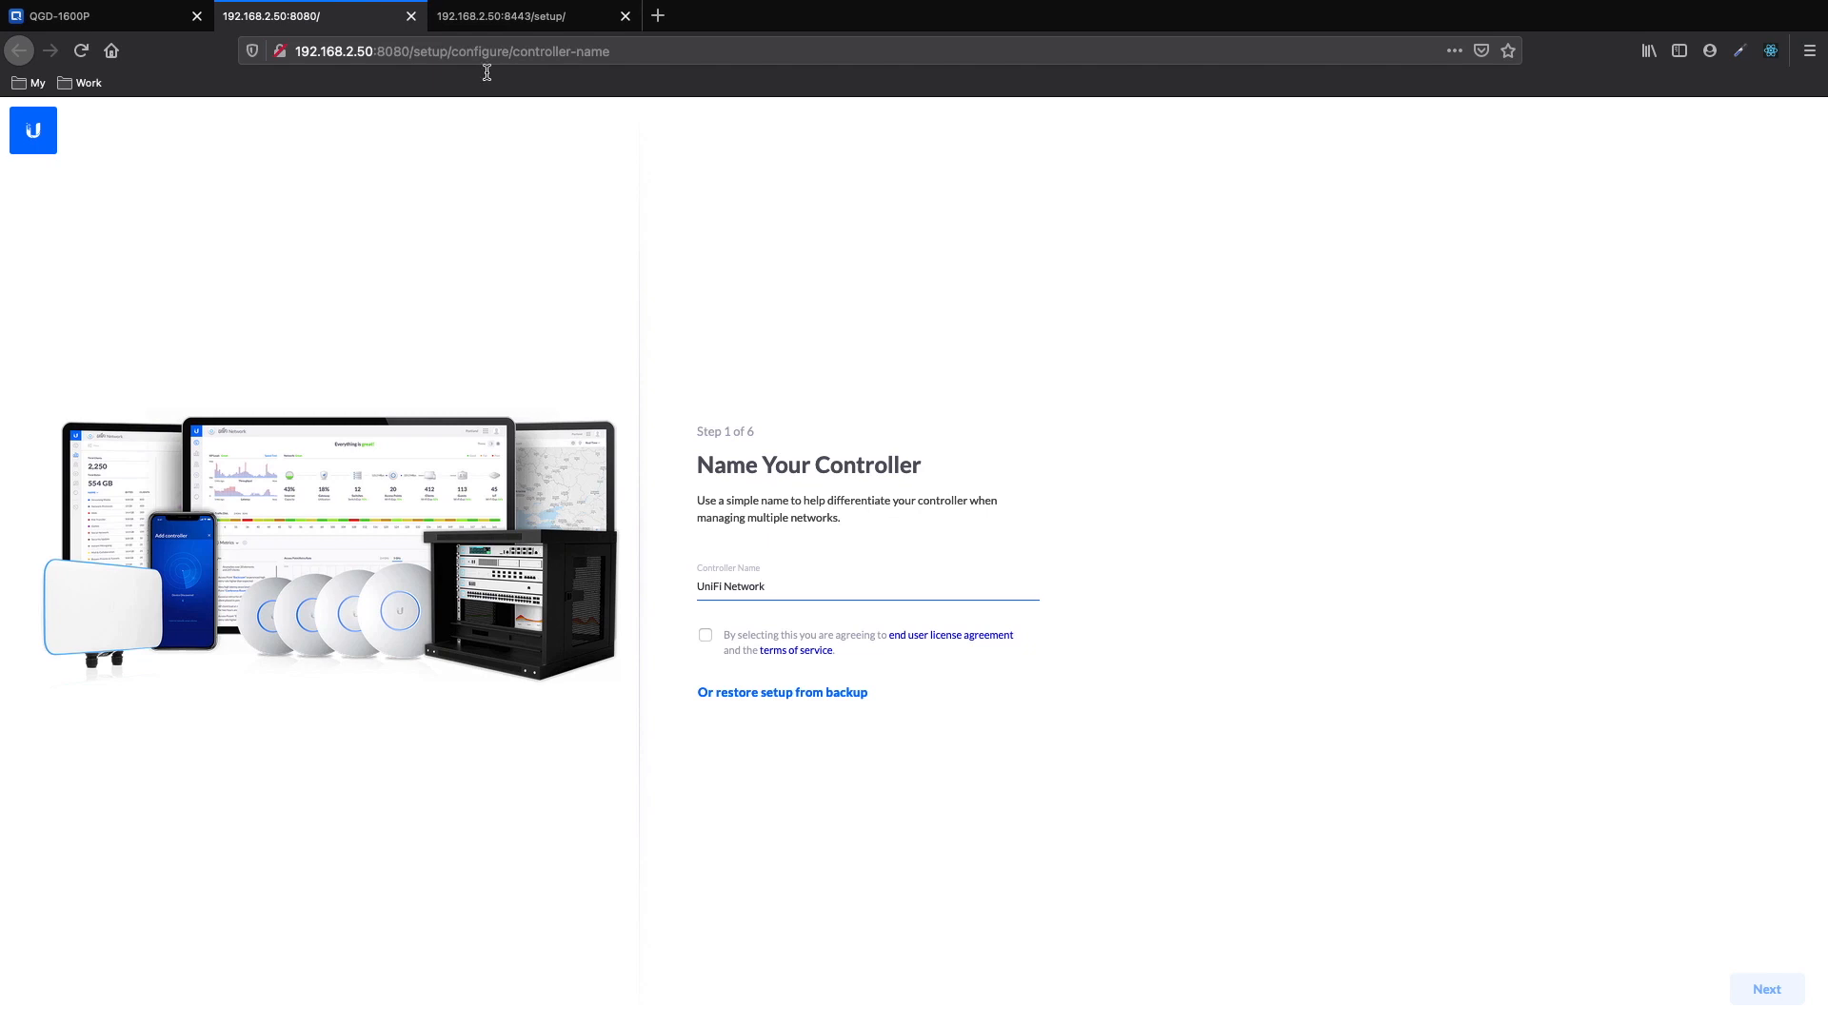
left_click(527, 21)
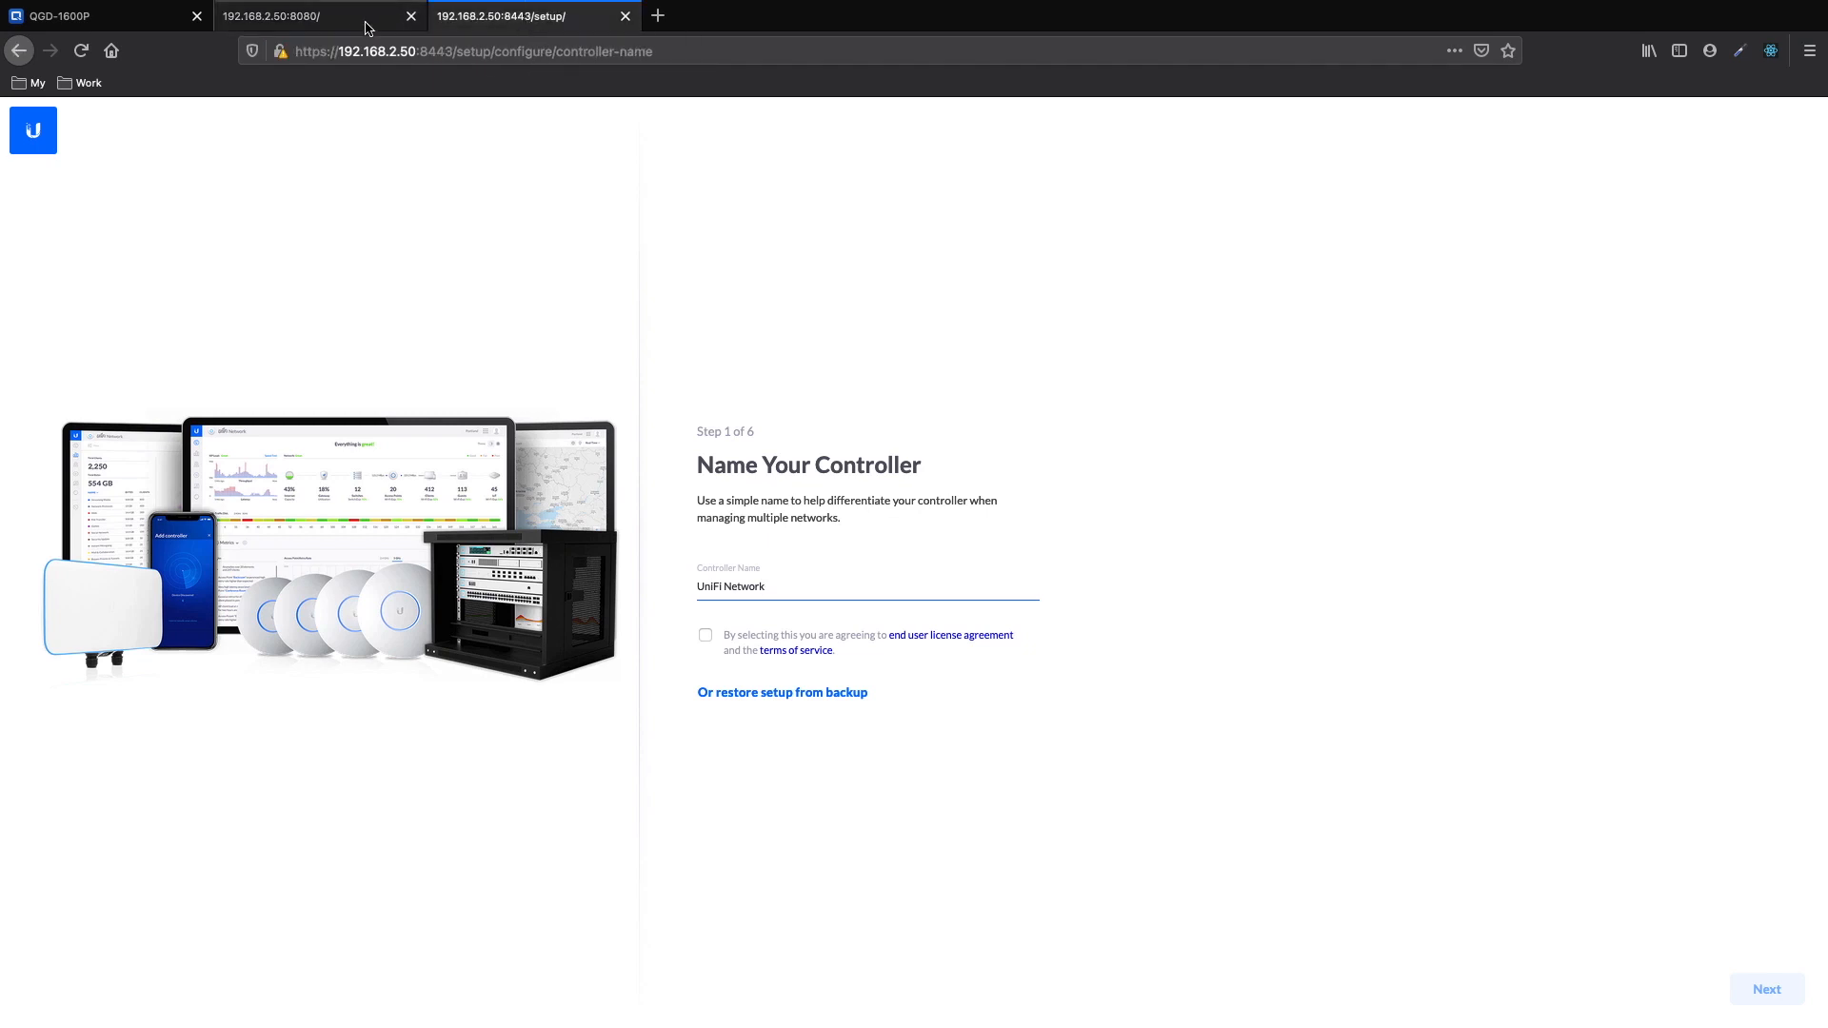
left_click(134, 28)
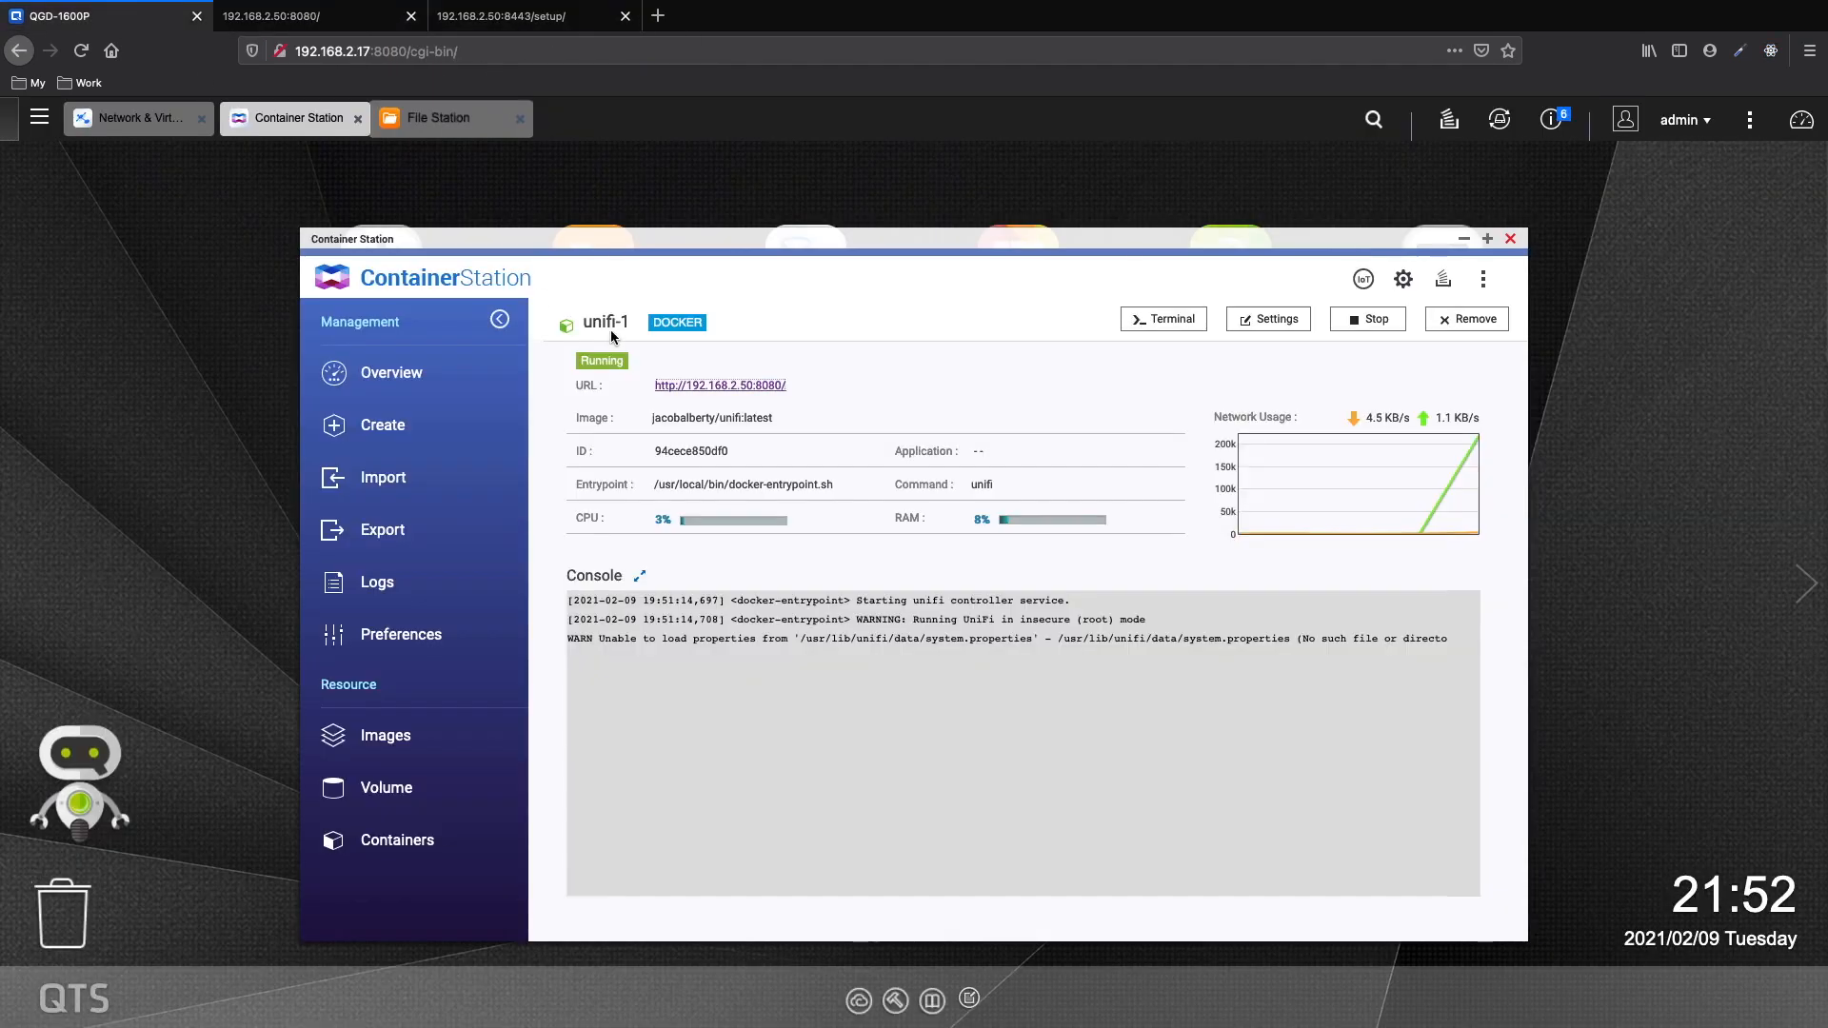
- Search the container images for pihole and start installing the latest version of pihole/pihole from Docker Hub
left_click(461, 371)
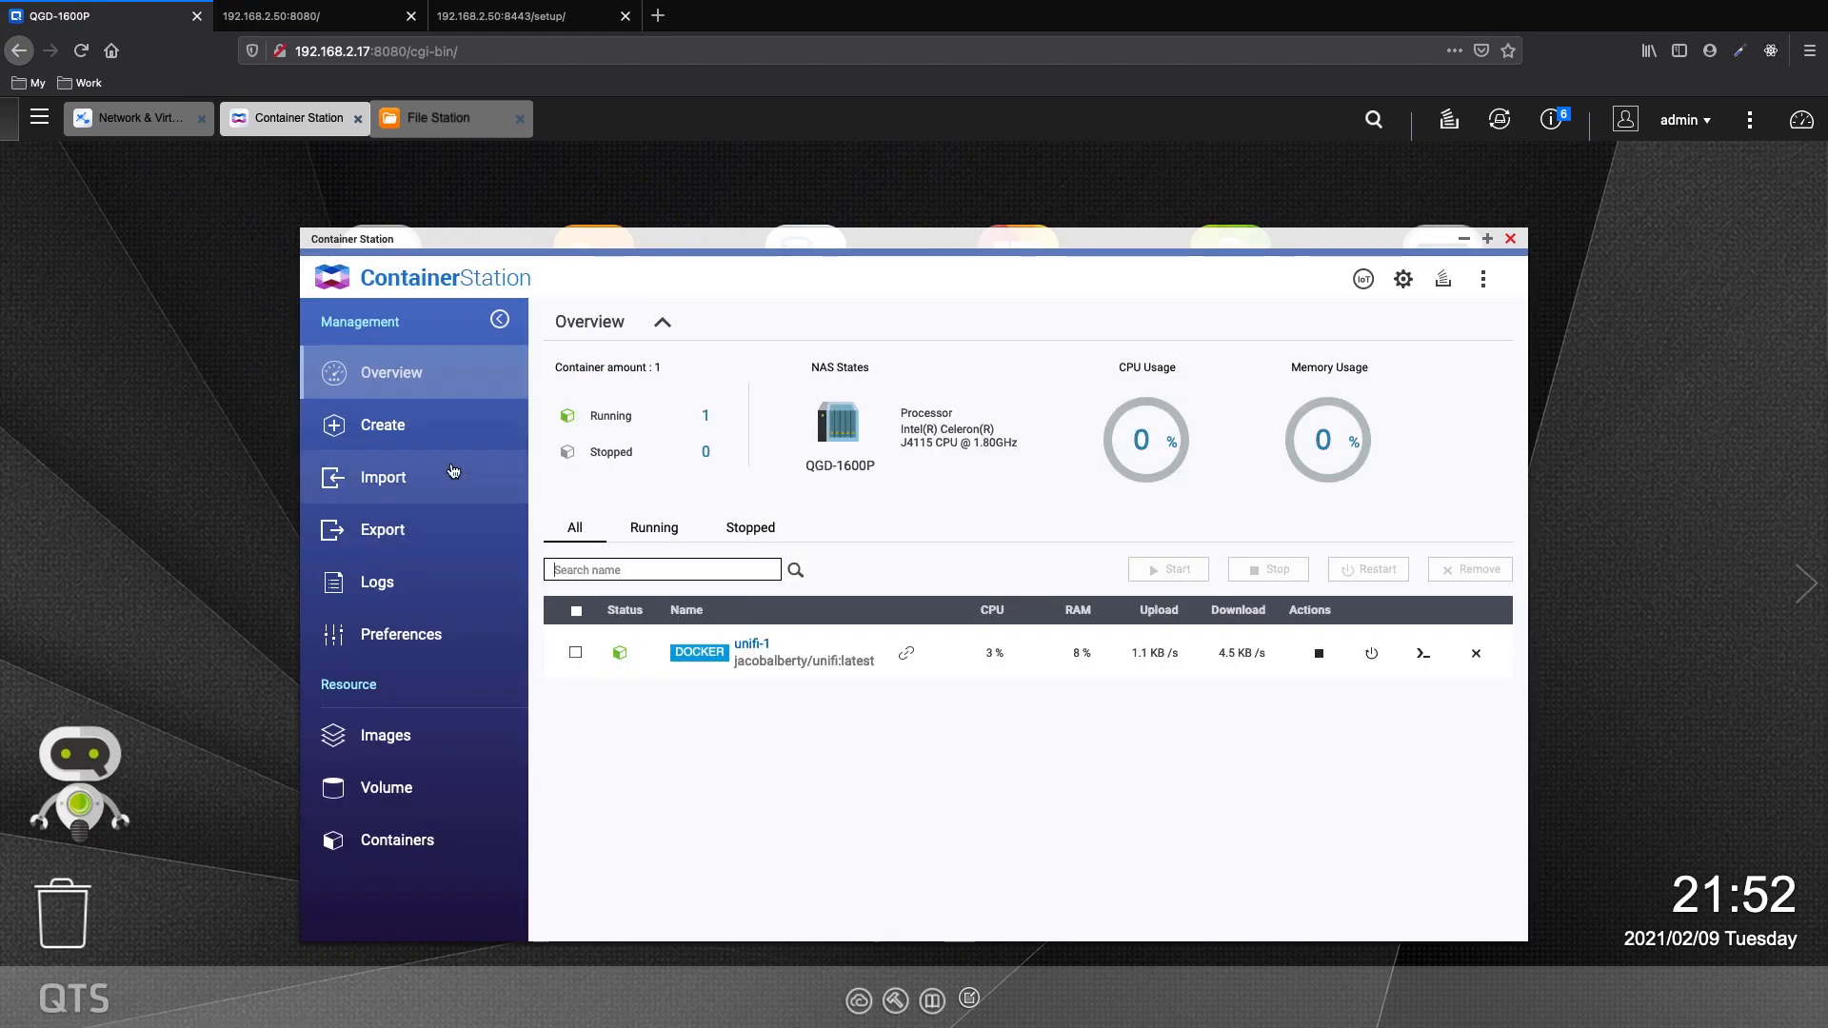
left_click(404, 441)
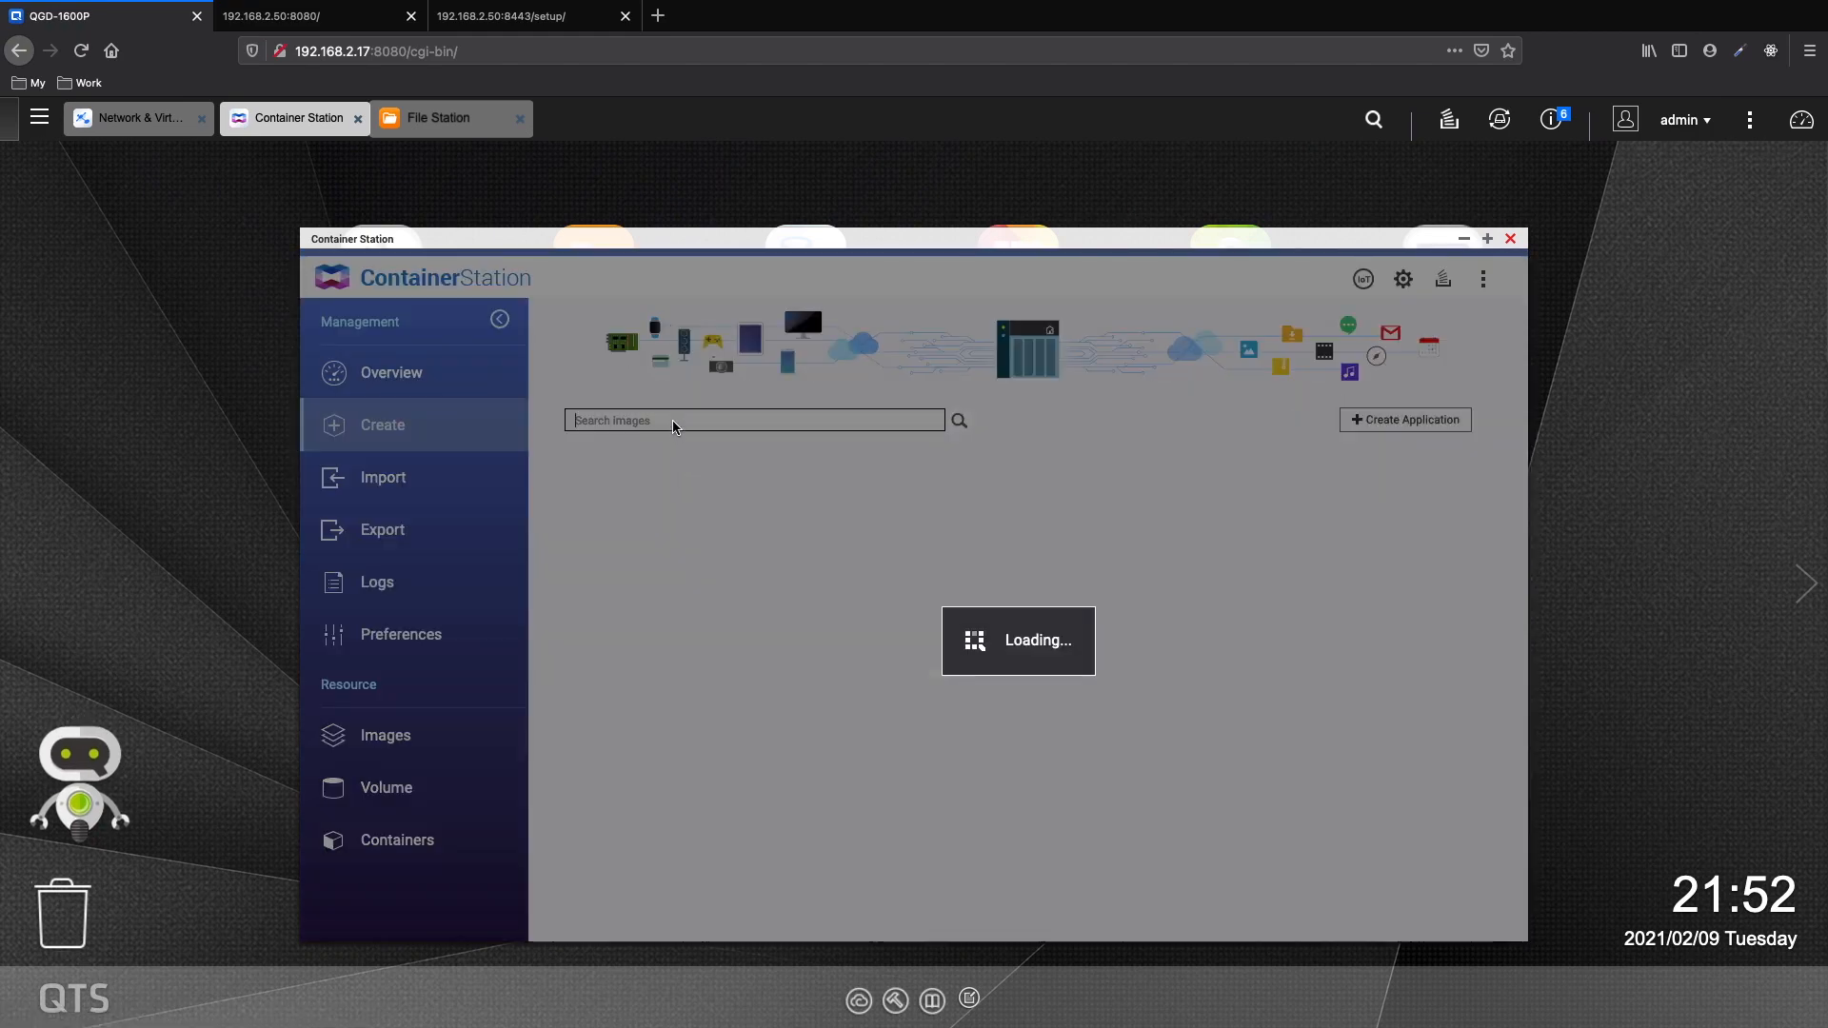
type("pihole")
key("Return")
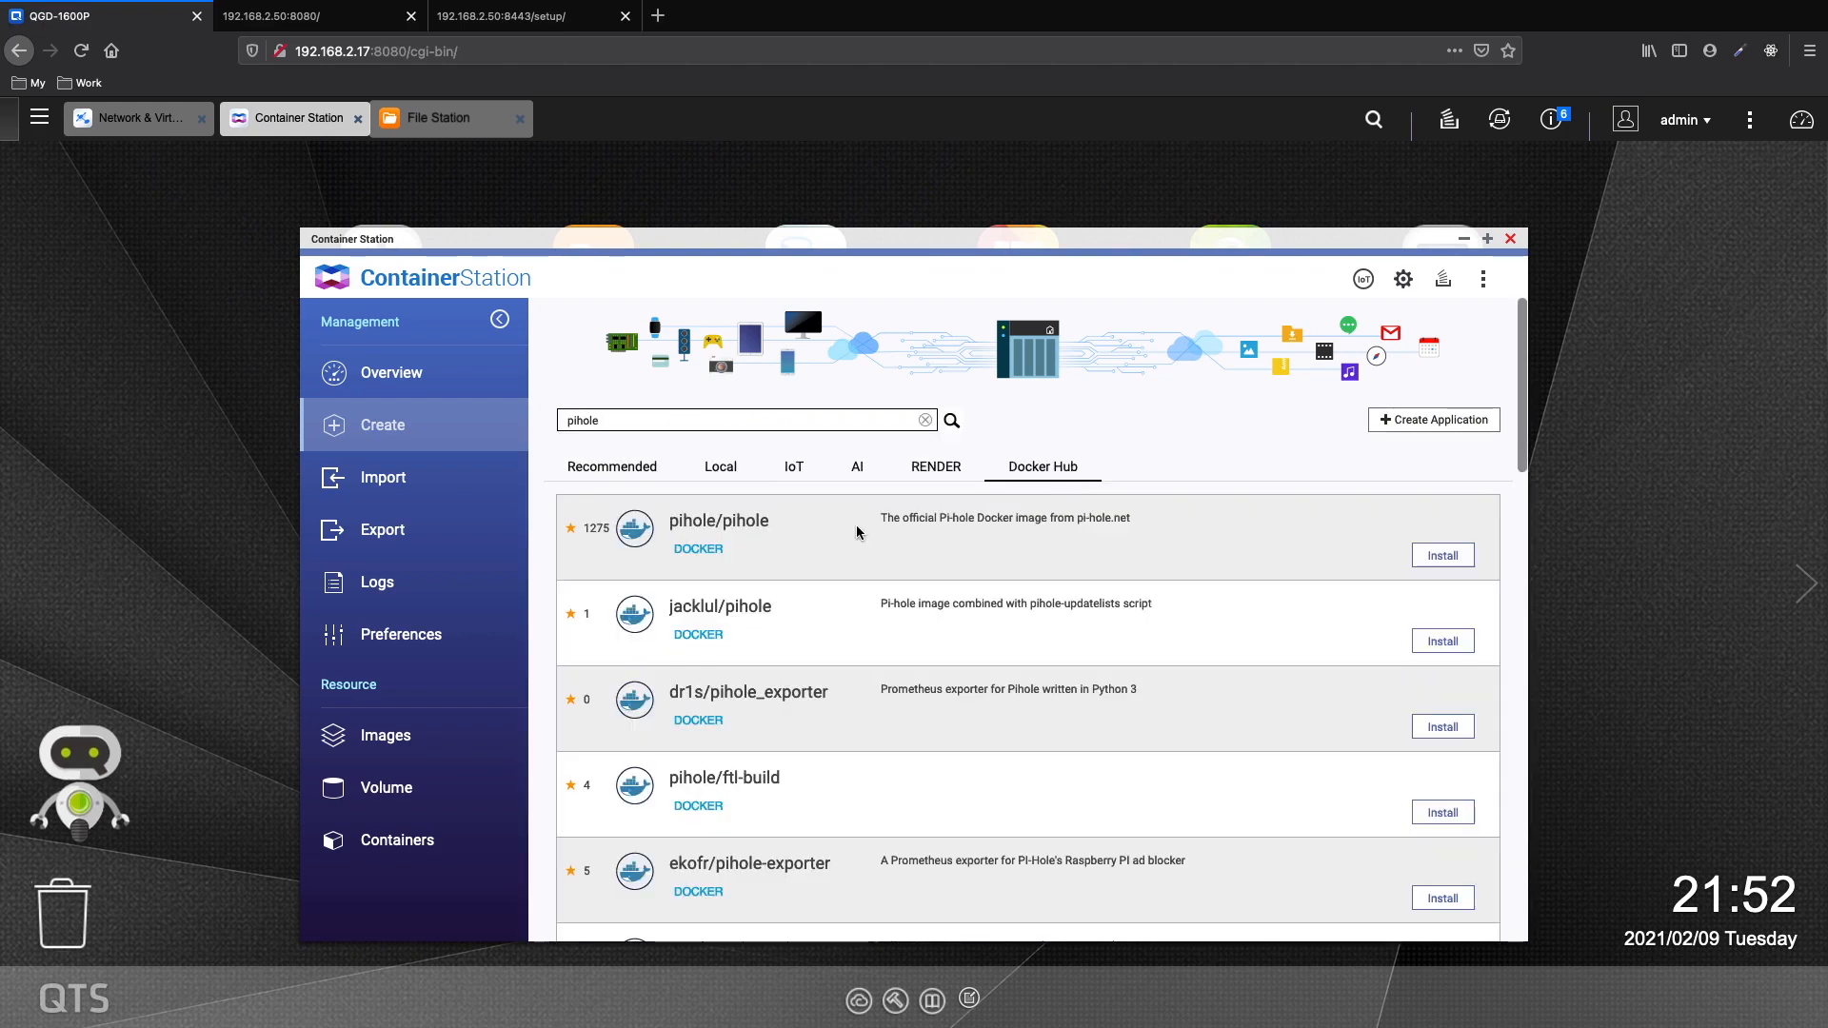
left_click(1445, 548)
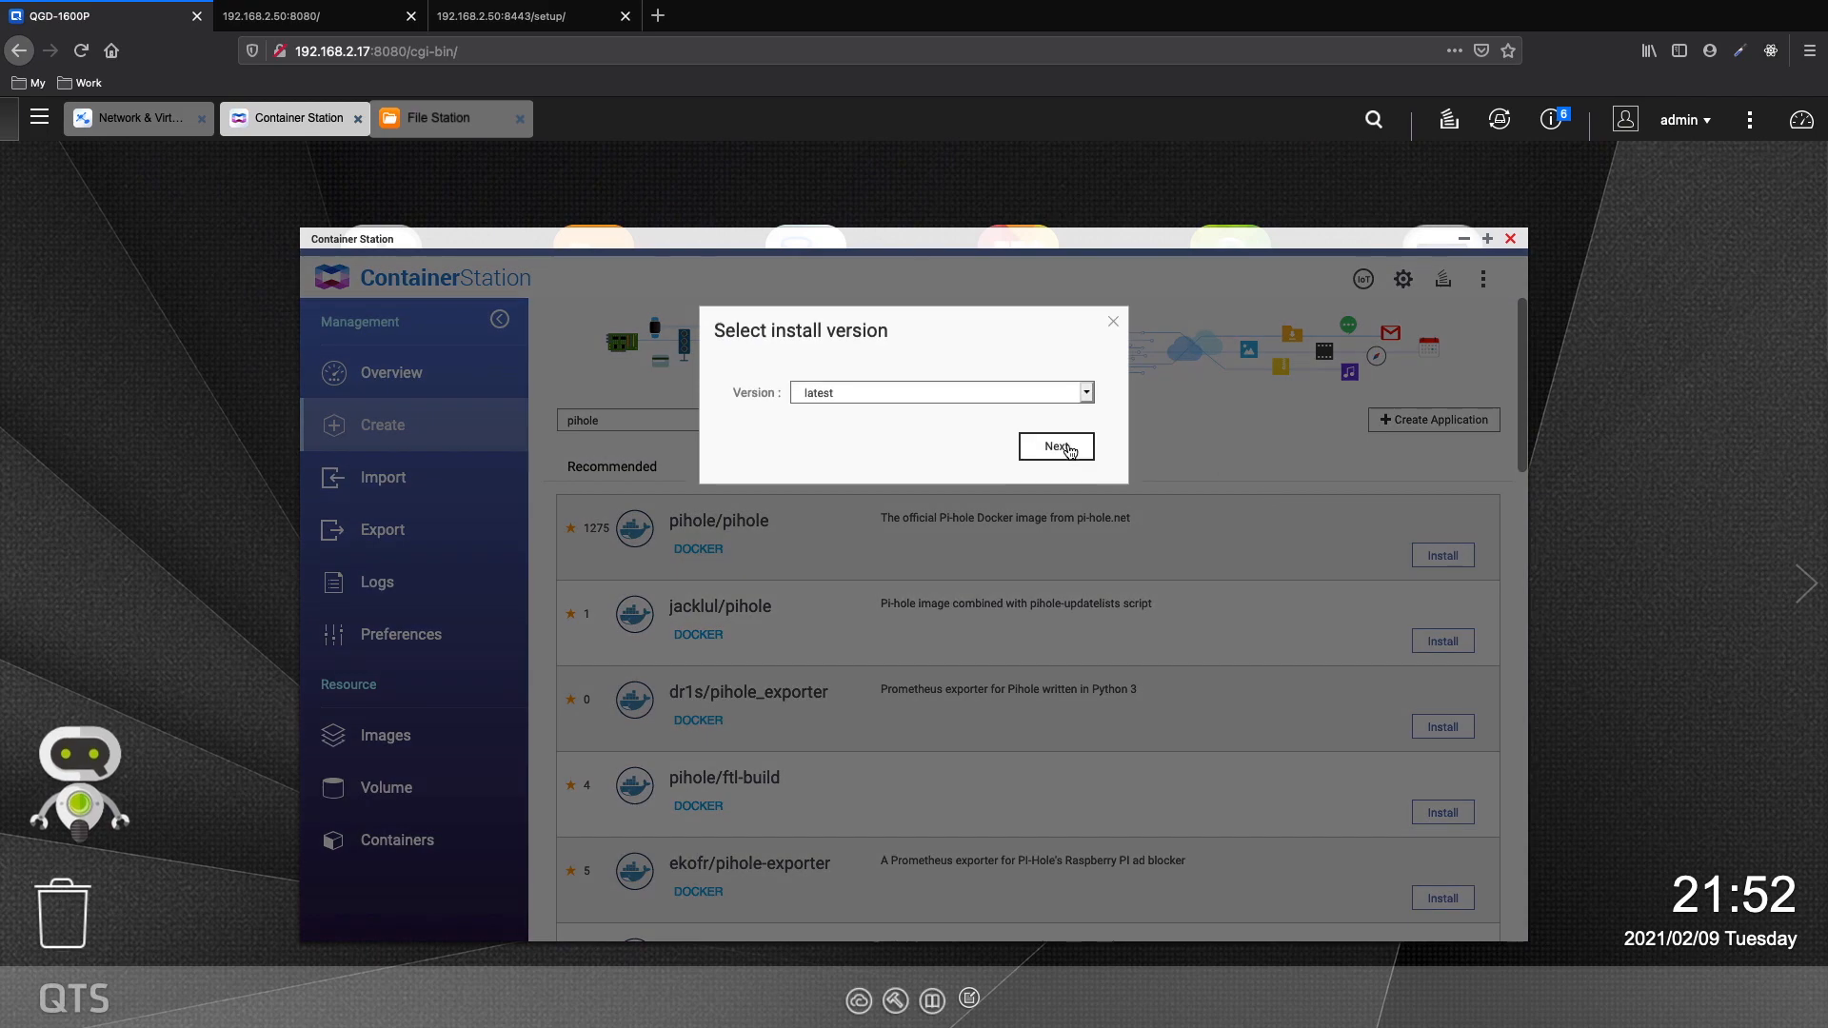
left_click(1068, 448)
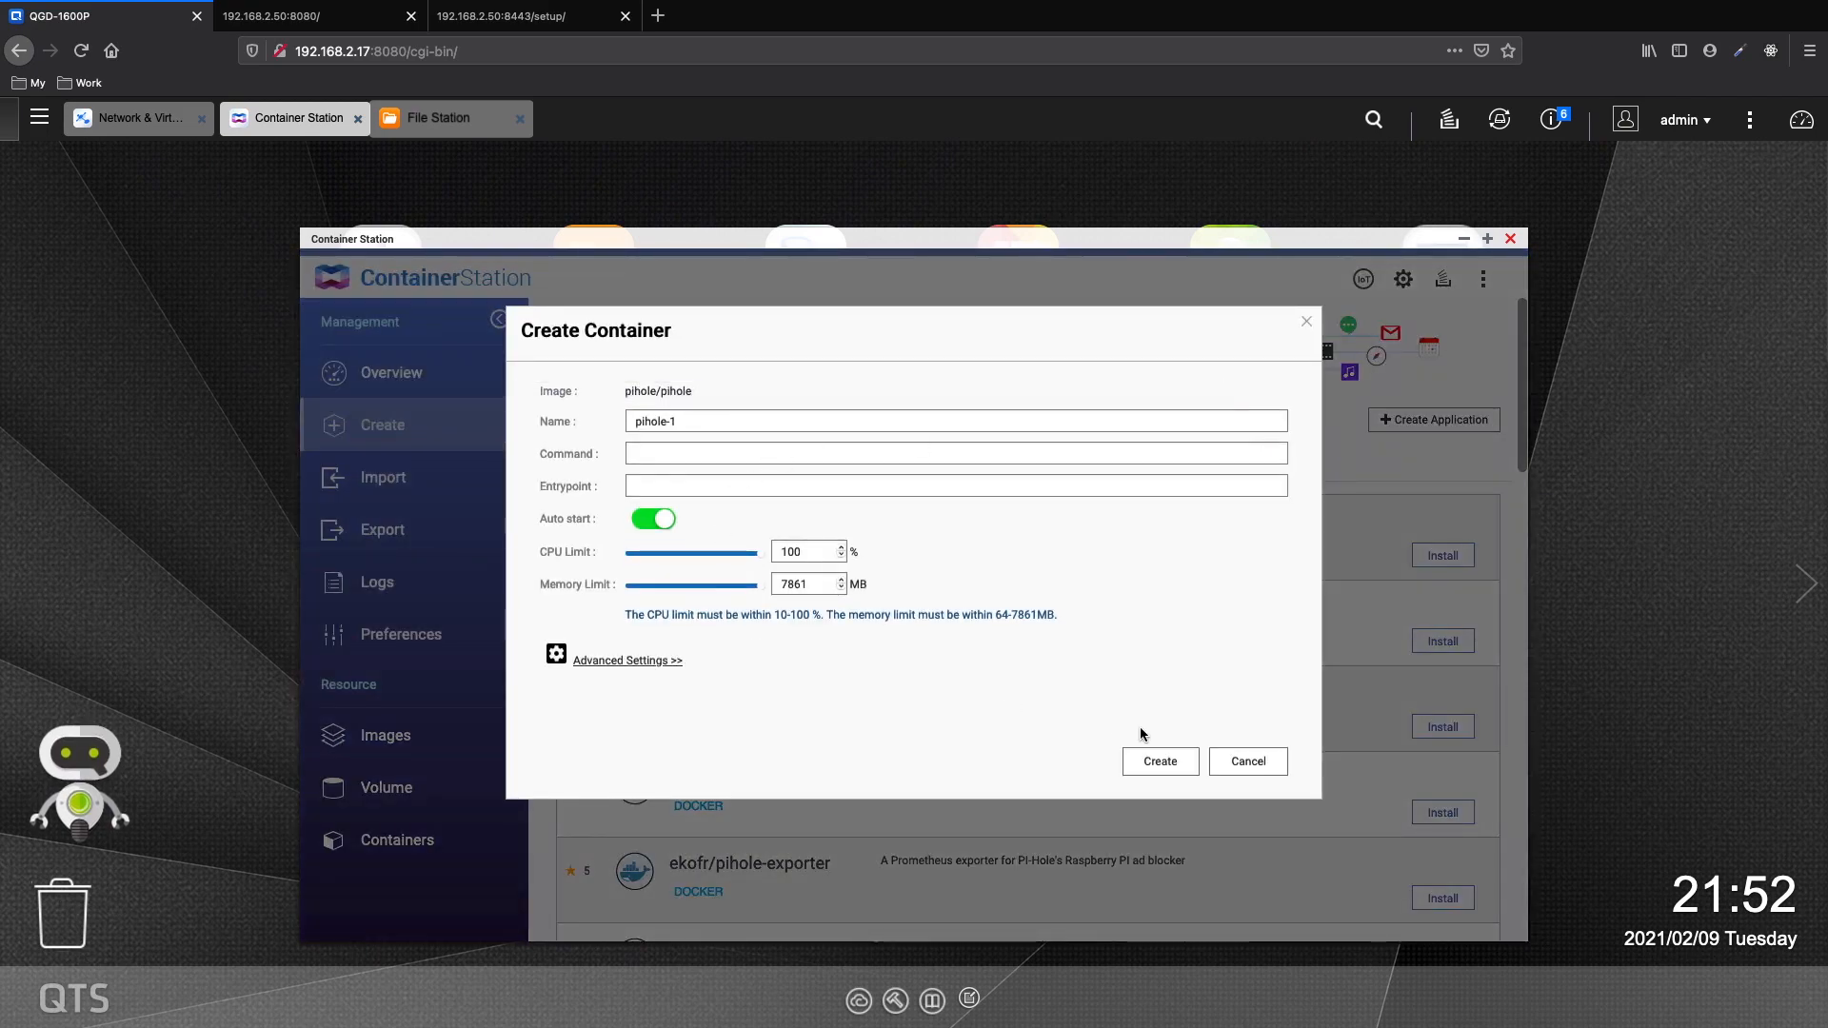
- Set the pihole-1 container's network to Bridge mode on Adapter 2 (Virtual Switch ad2) with static IP 192.168.2.60
left_click(648, 663)
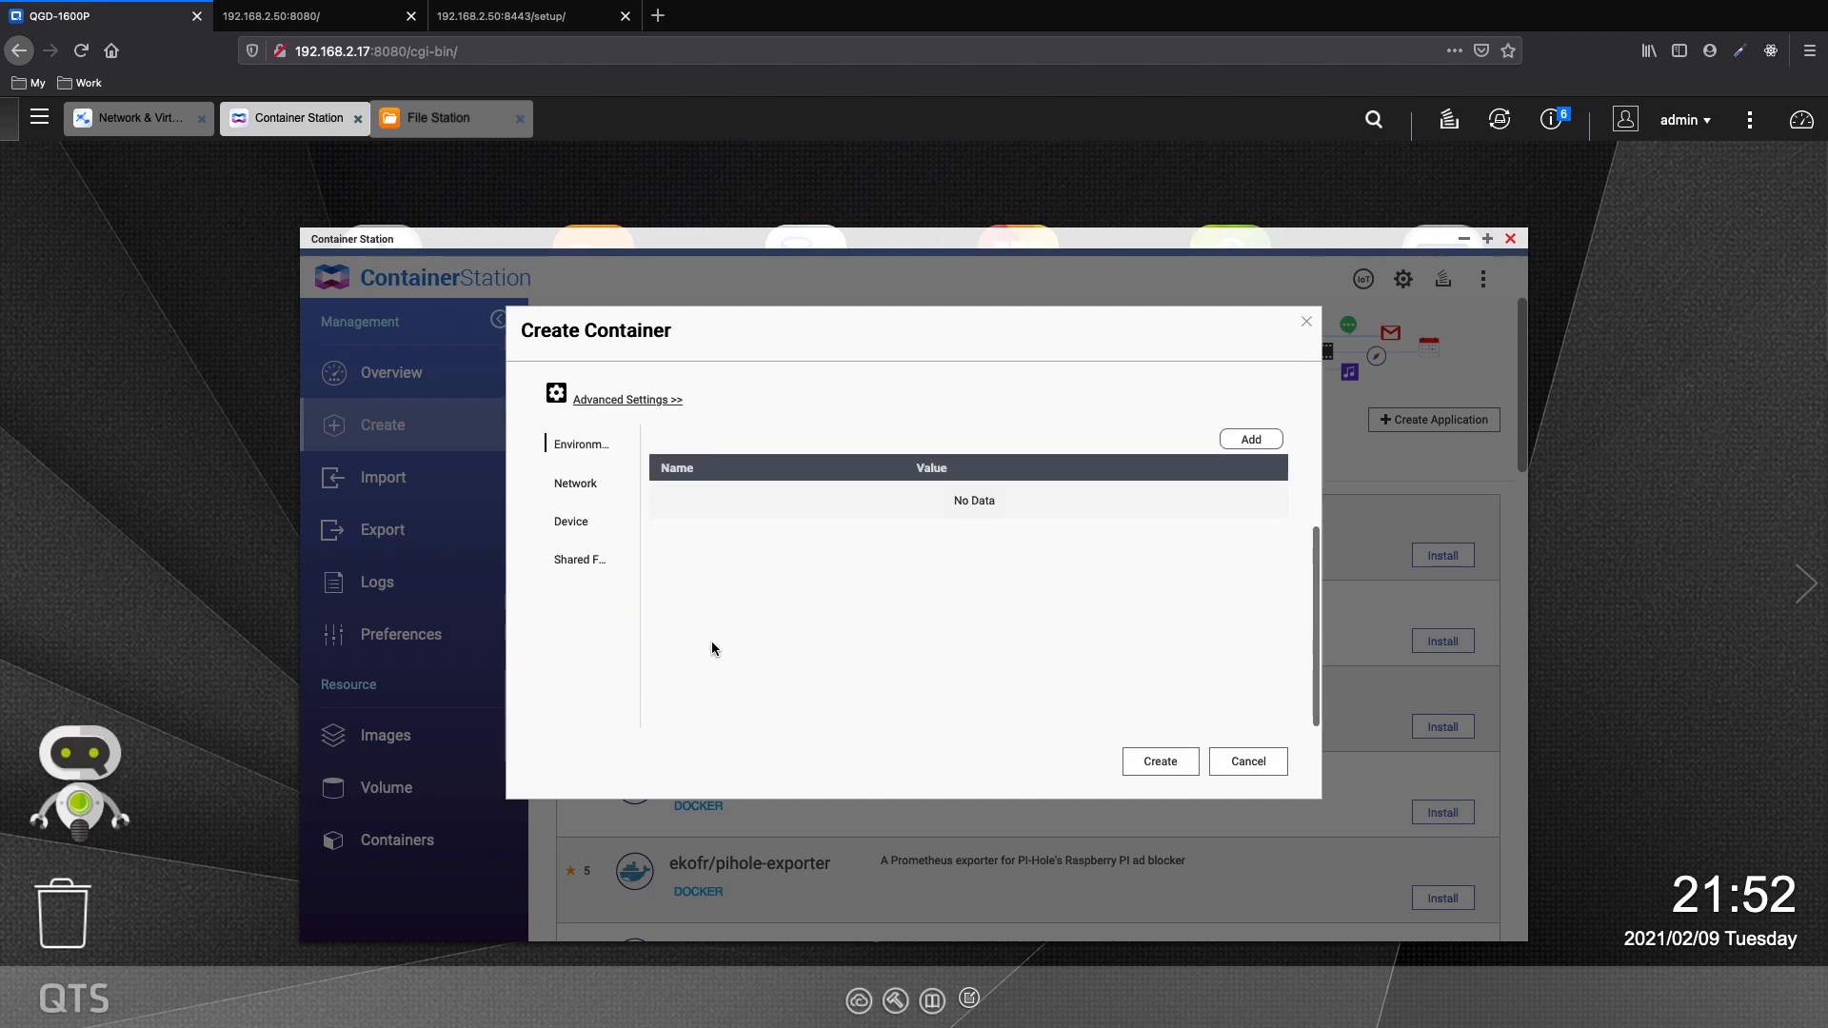
left_click(586, 492)
left_click(931, 502)
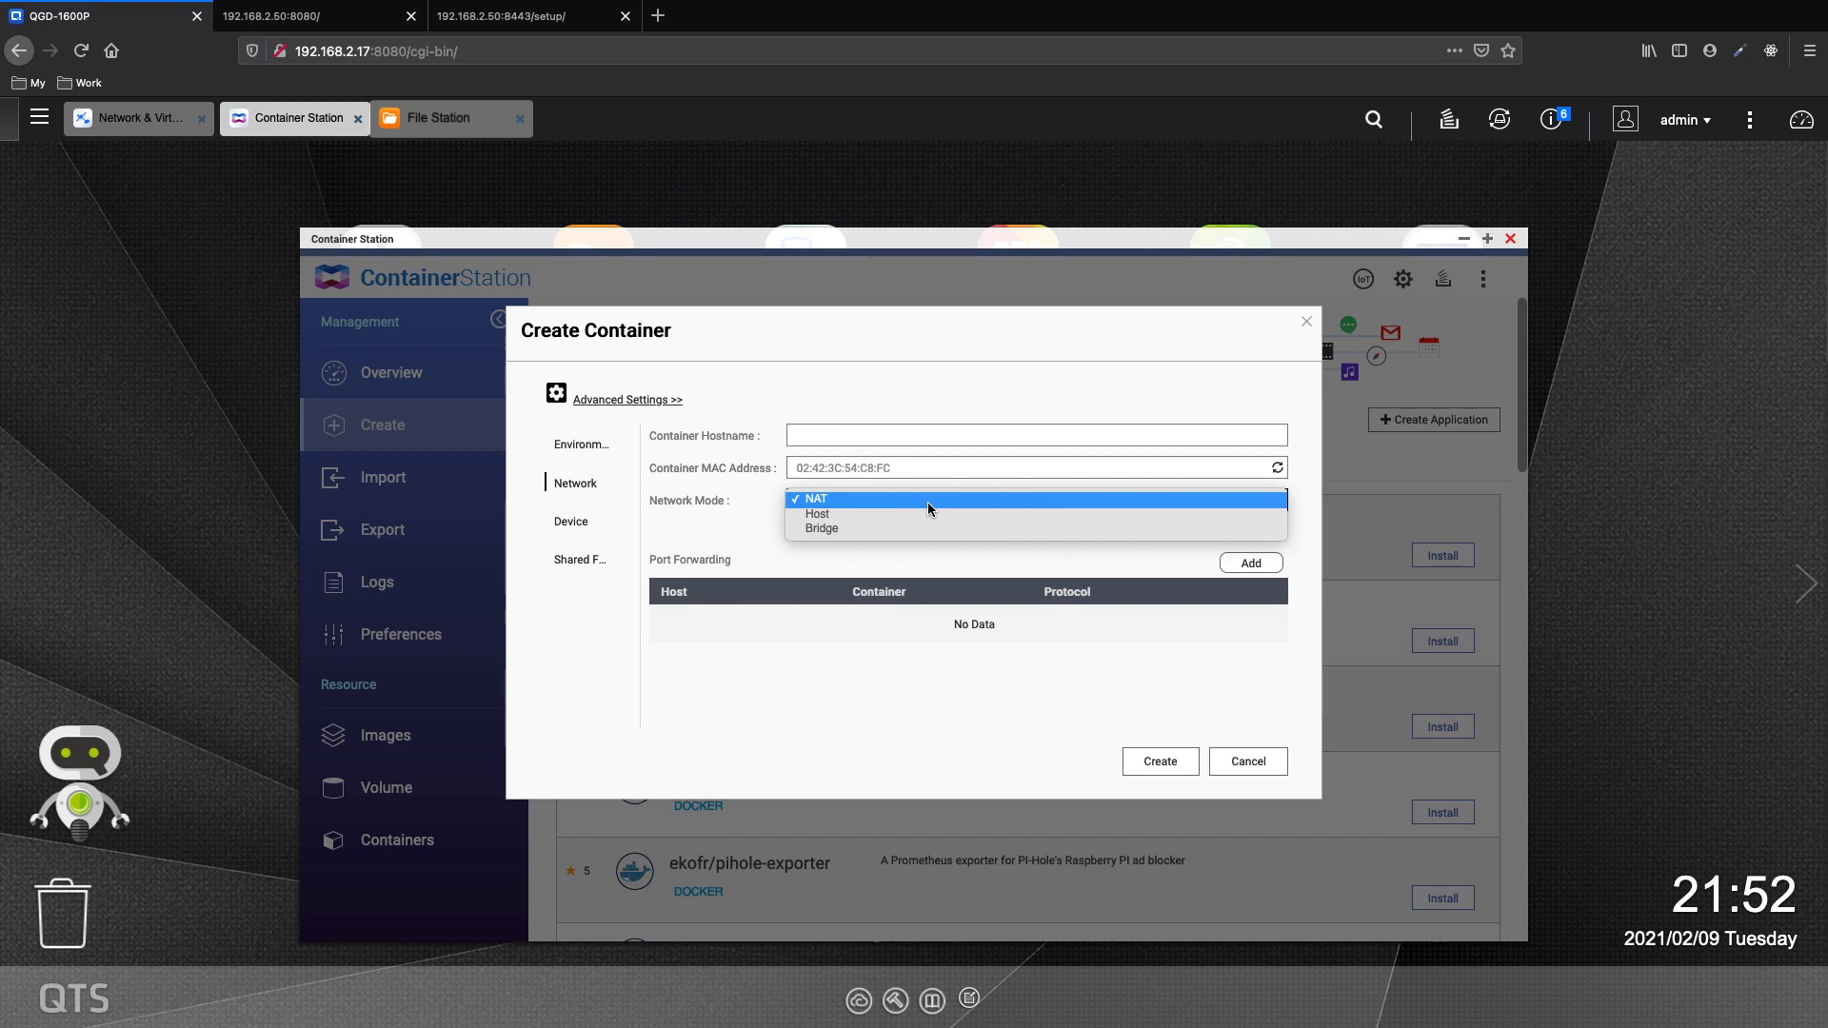
left_click(895, 523)
left_click(897, 532)
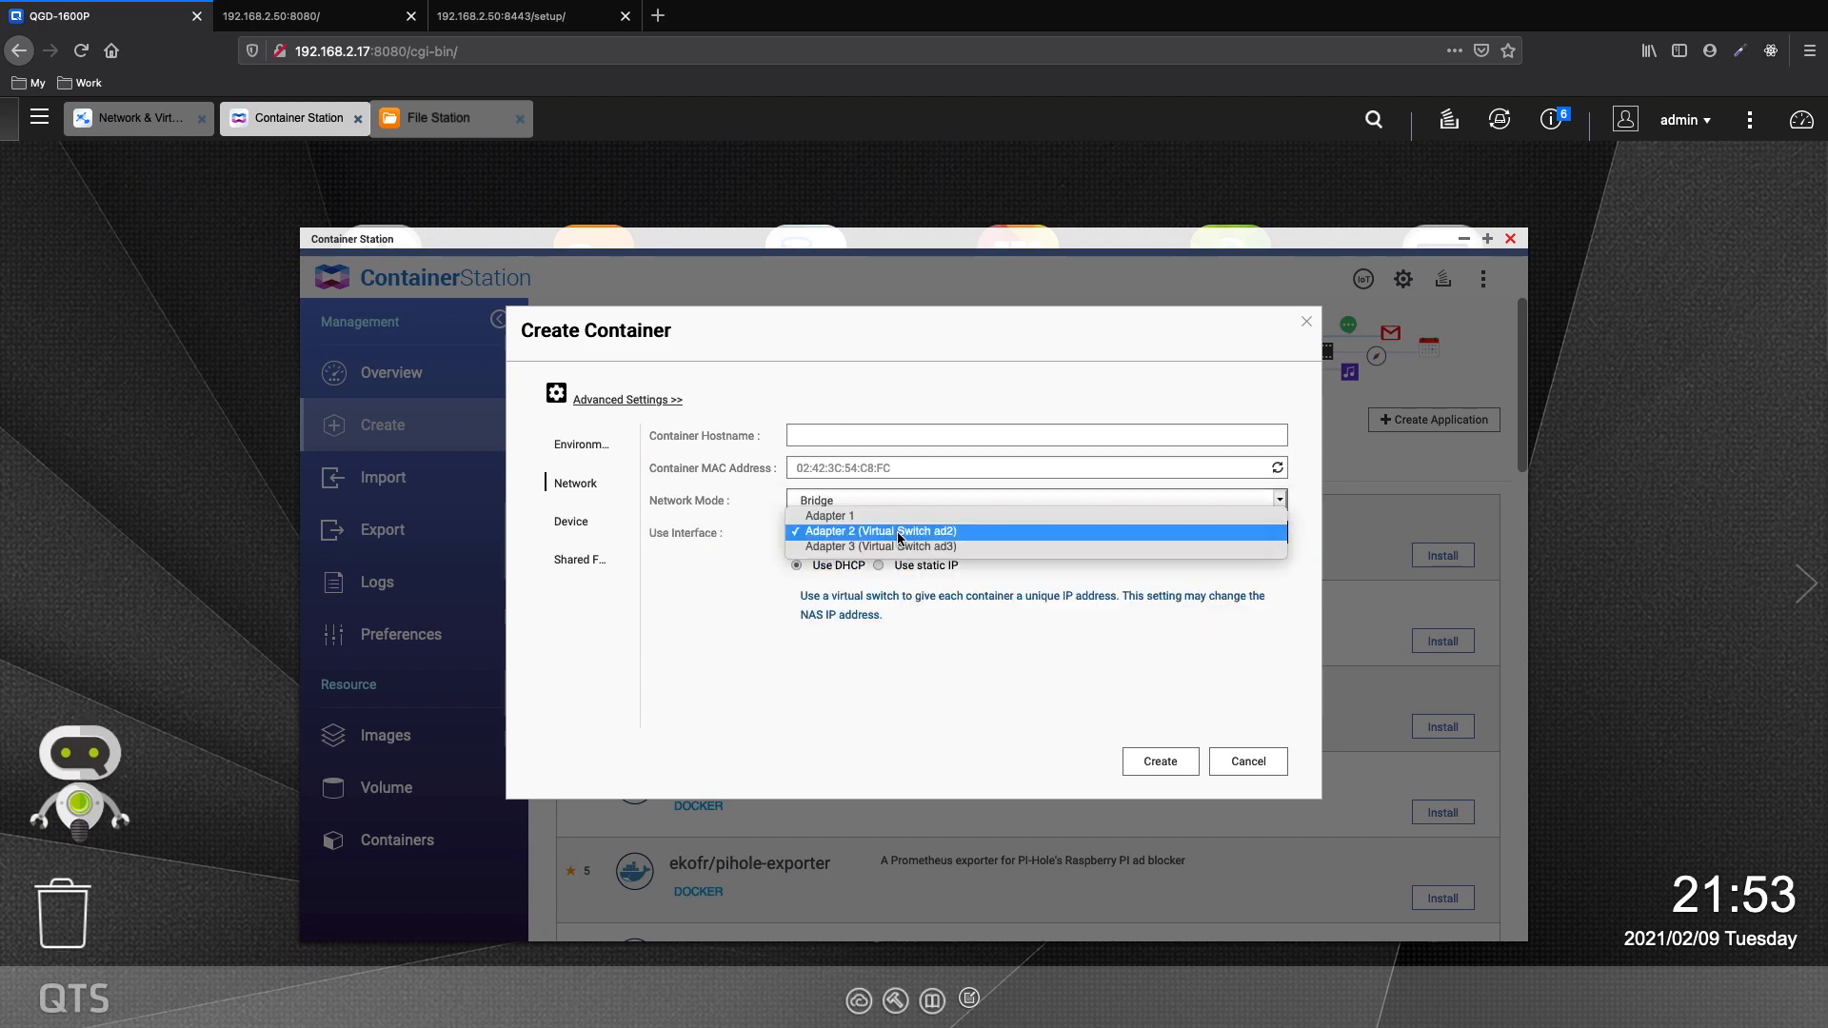
left_click(906, 535)
left_click(879, 566)
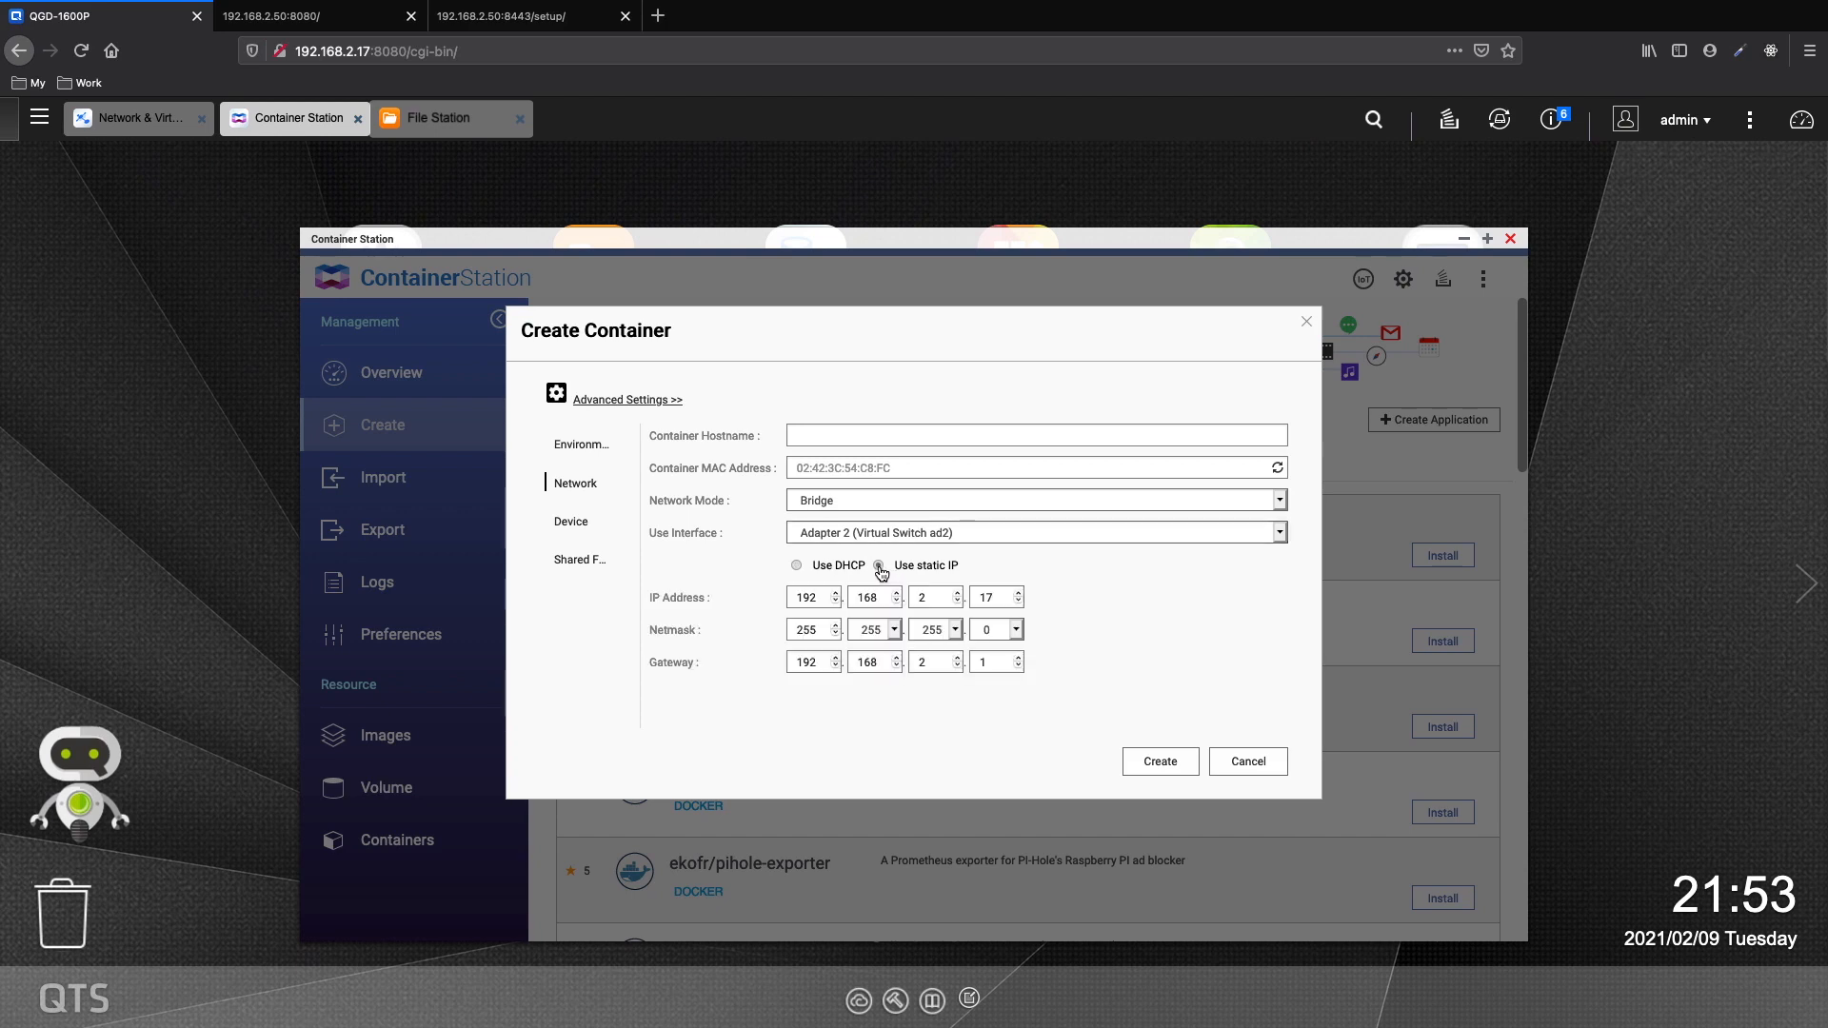
left_click(999, 596)
- Create the pihole-1 container, confirm its summary, and clear the completed background task
left_click(1181, 766)
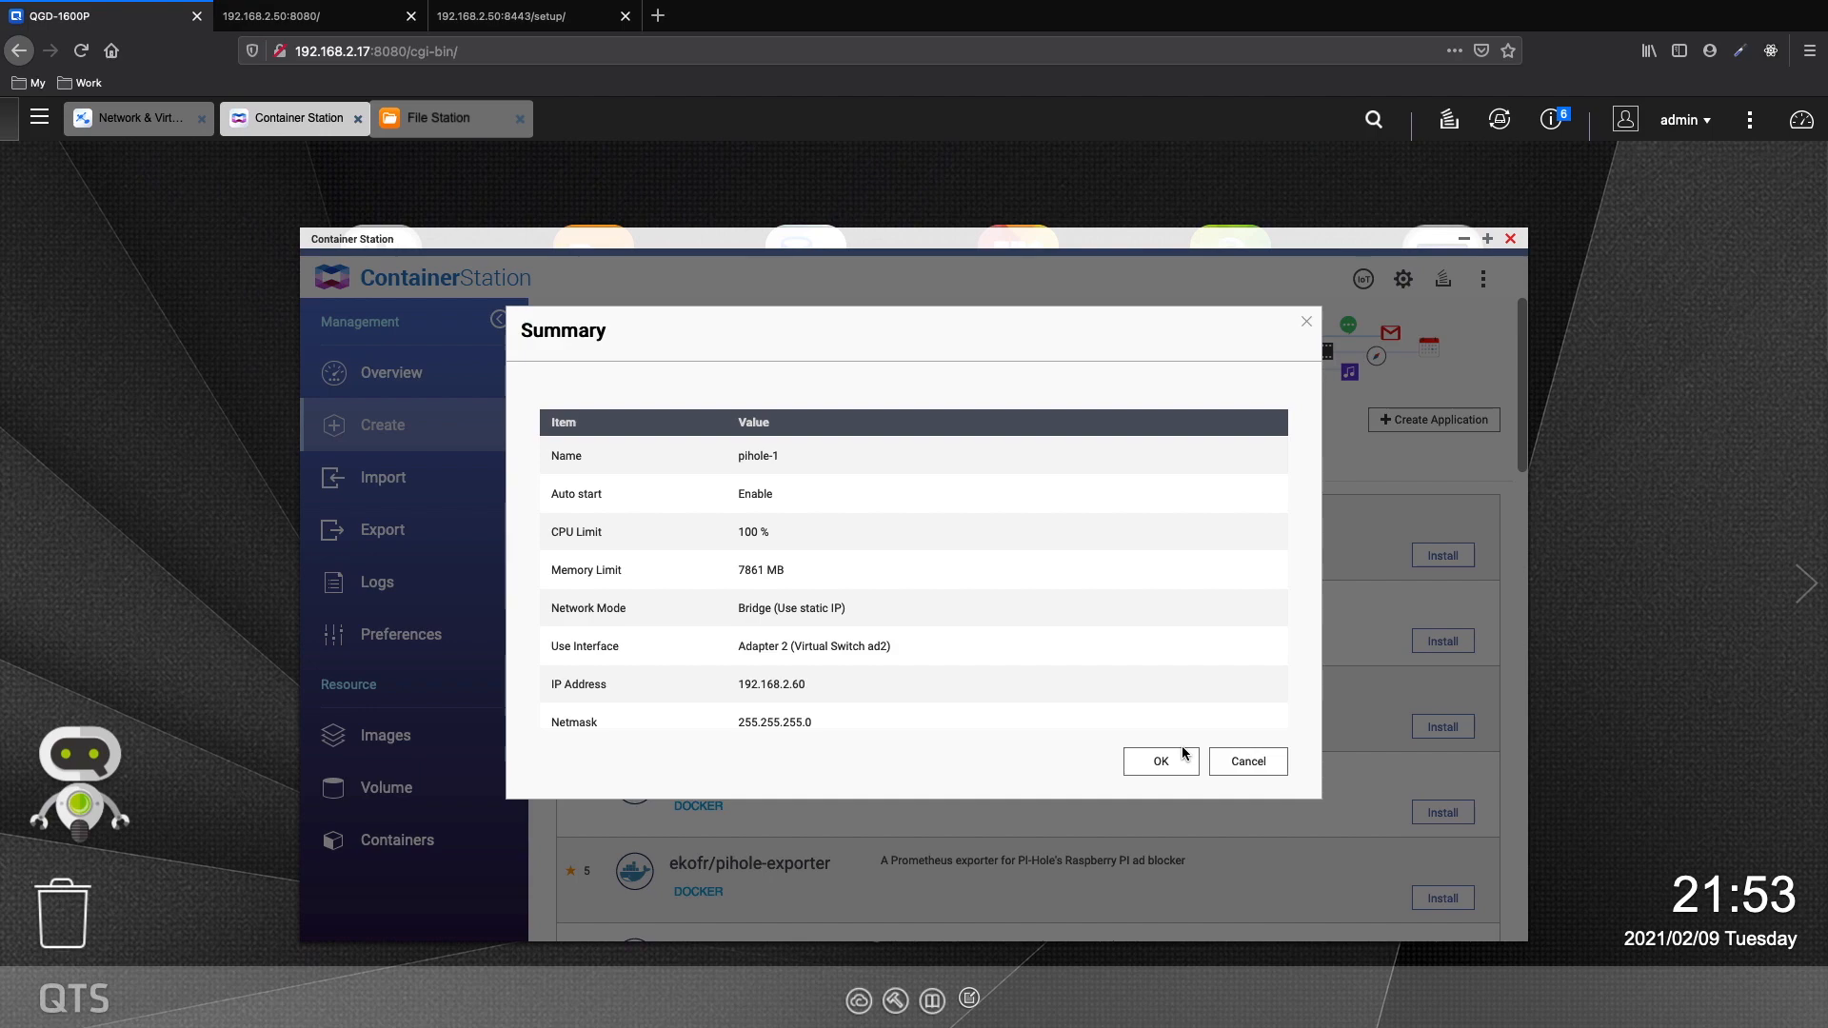
left_click(1163, 759)
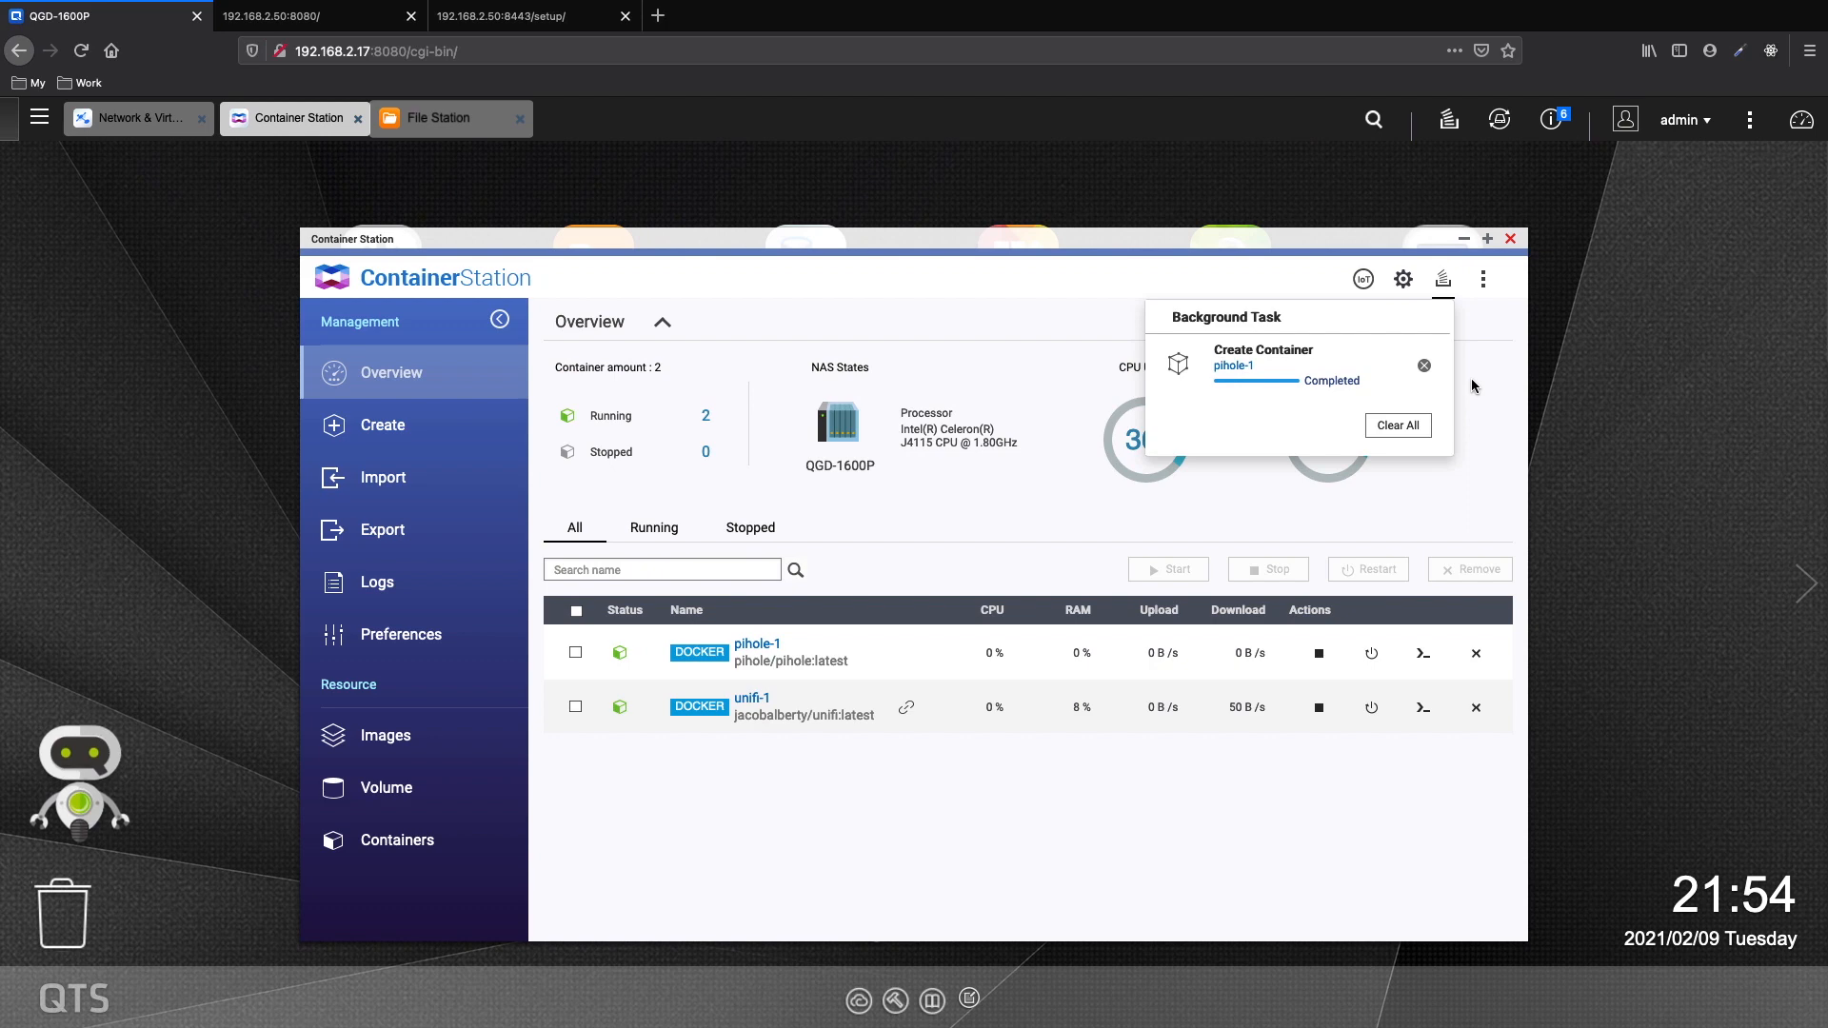
left_click(1398, 426)
left_click(1485, 416)
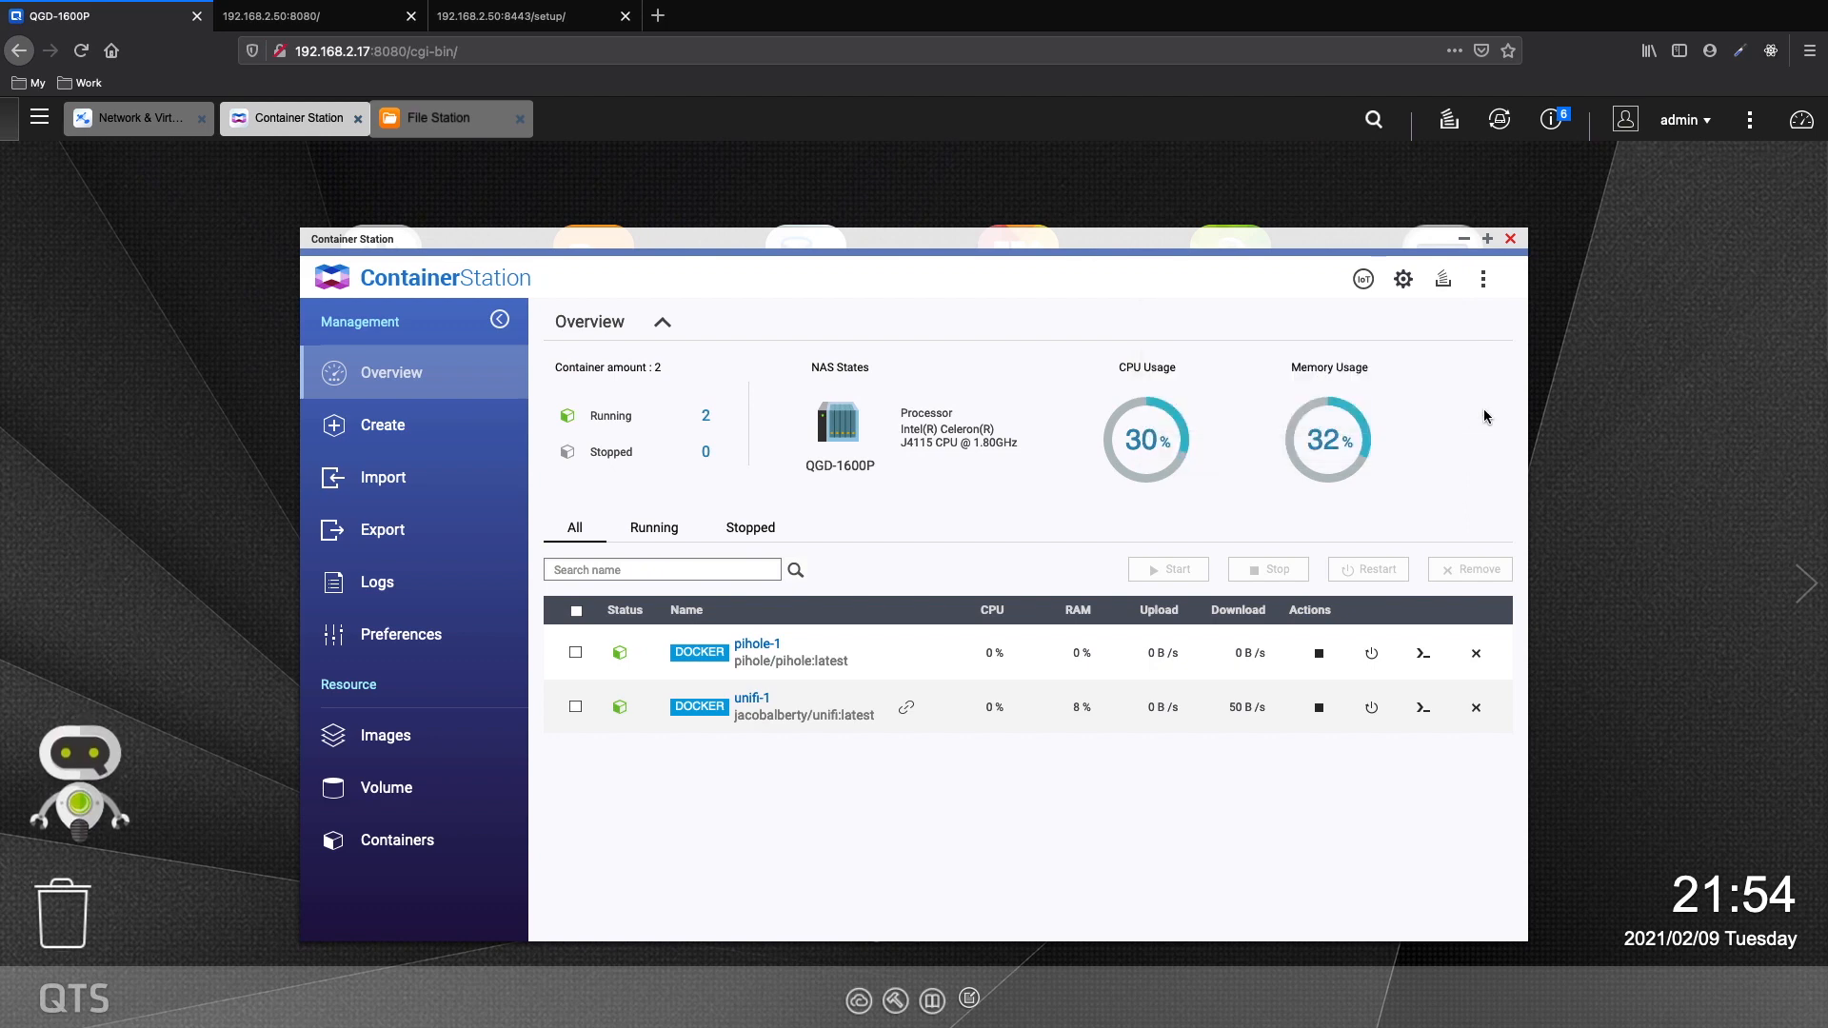
- Check the pihole-1 container's console and open the Pi-hole admin dashboard at 192.168.2.60 in a new browser tab
left_click(751, 649)
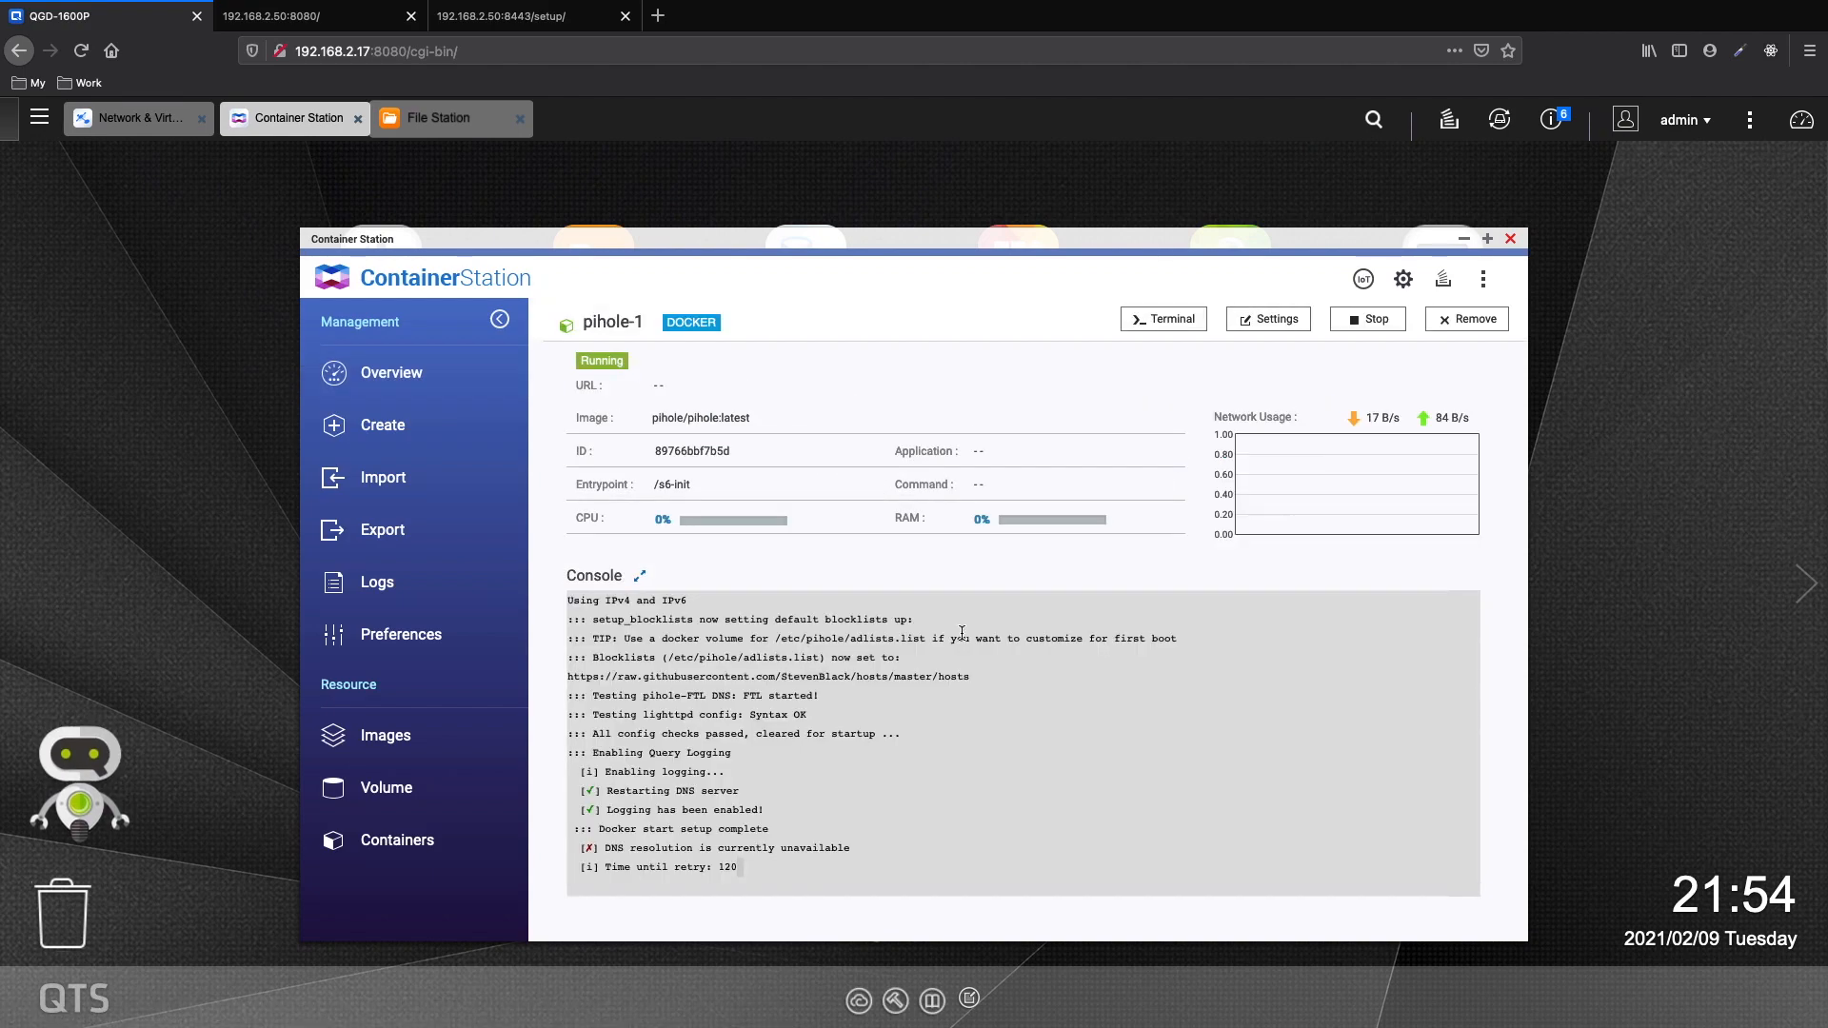
left_click(658, 15)
type("192.168.2.60")
key("Return")
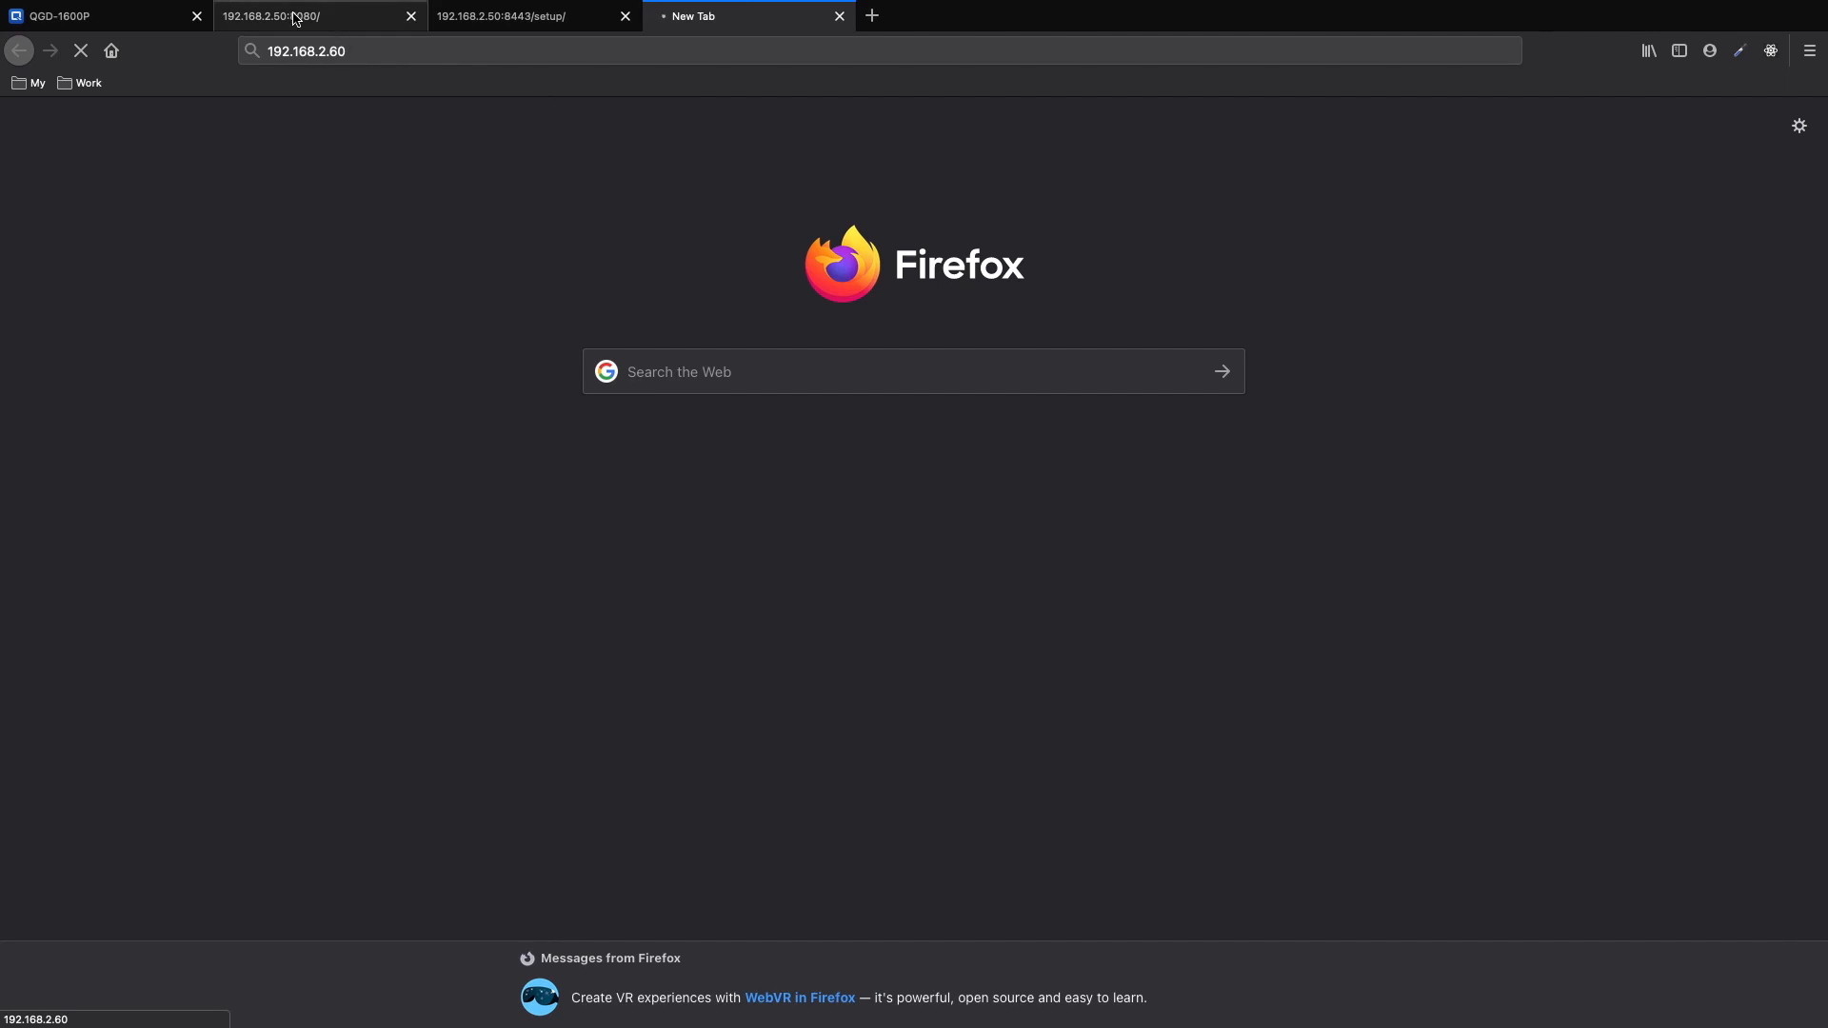
left_click(104, 16)
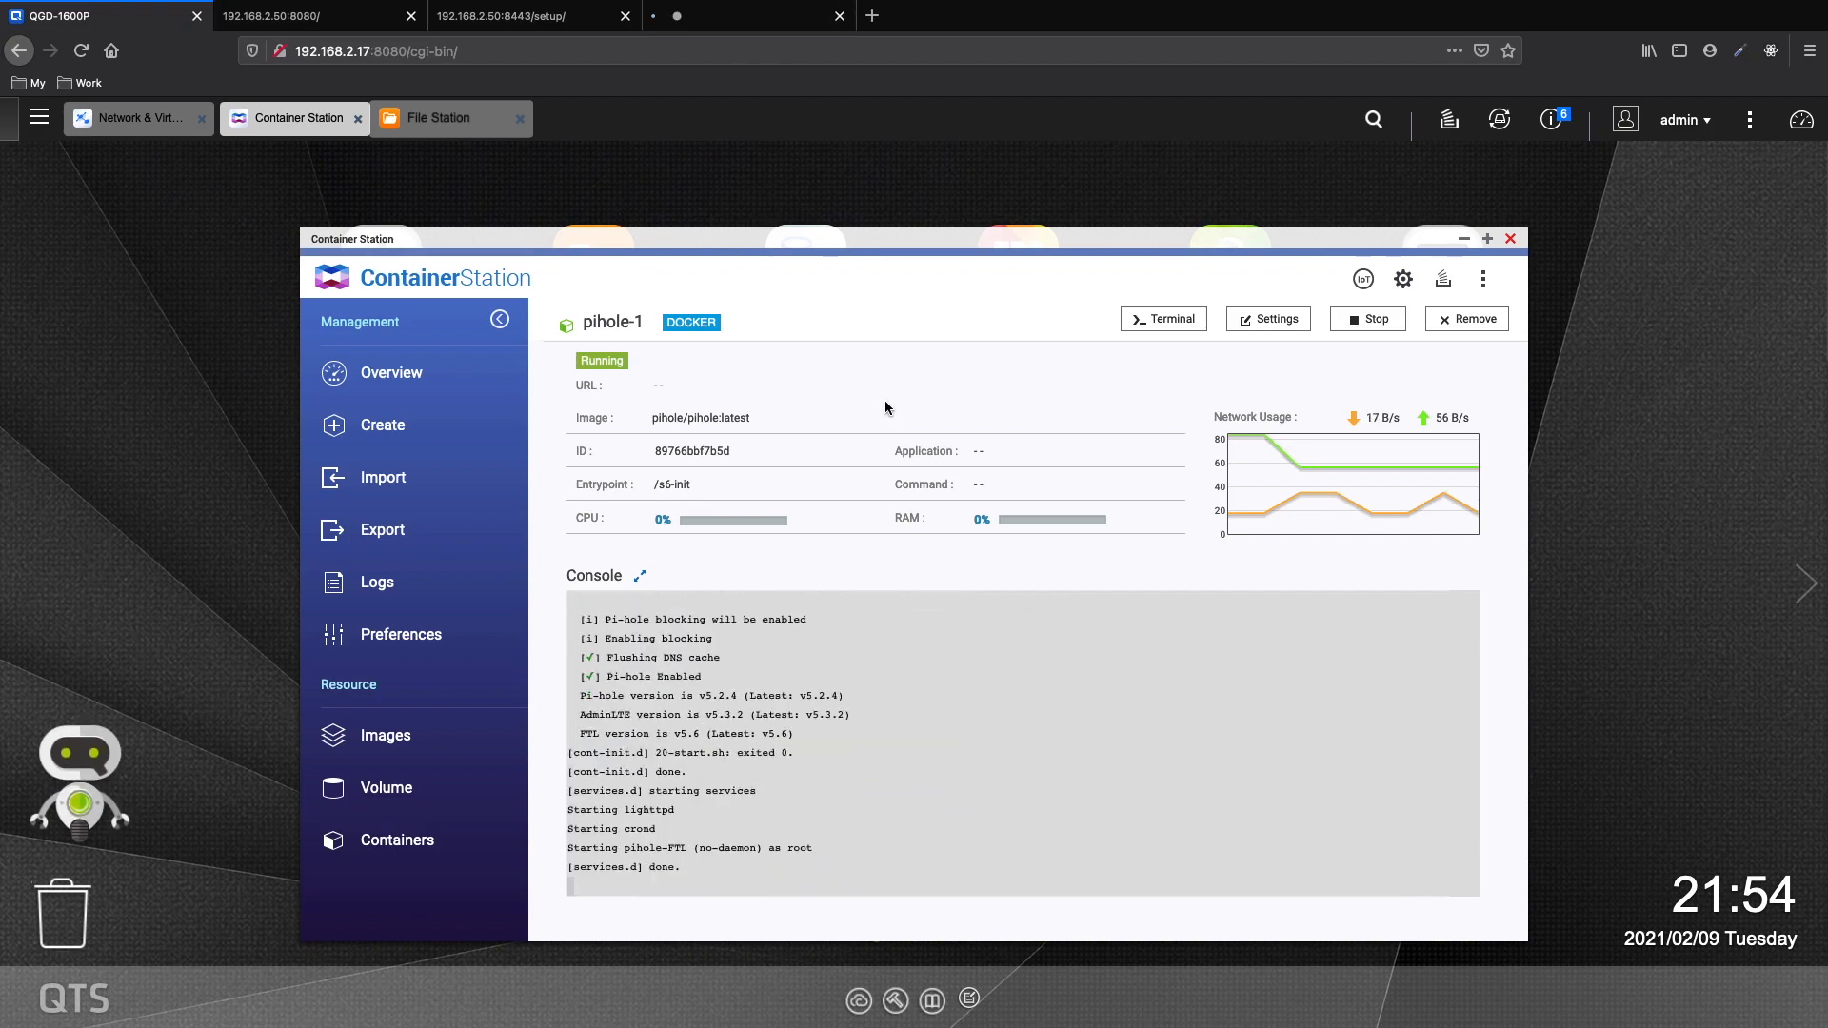
left_click(748, 16)
left_click(973, 506)
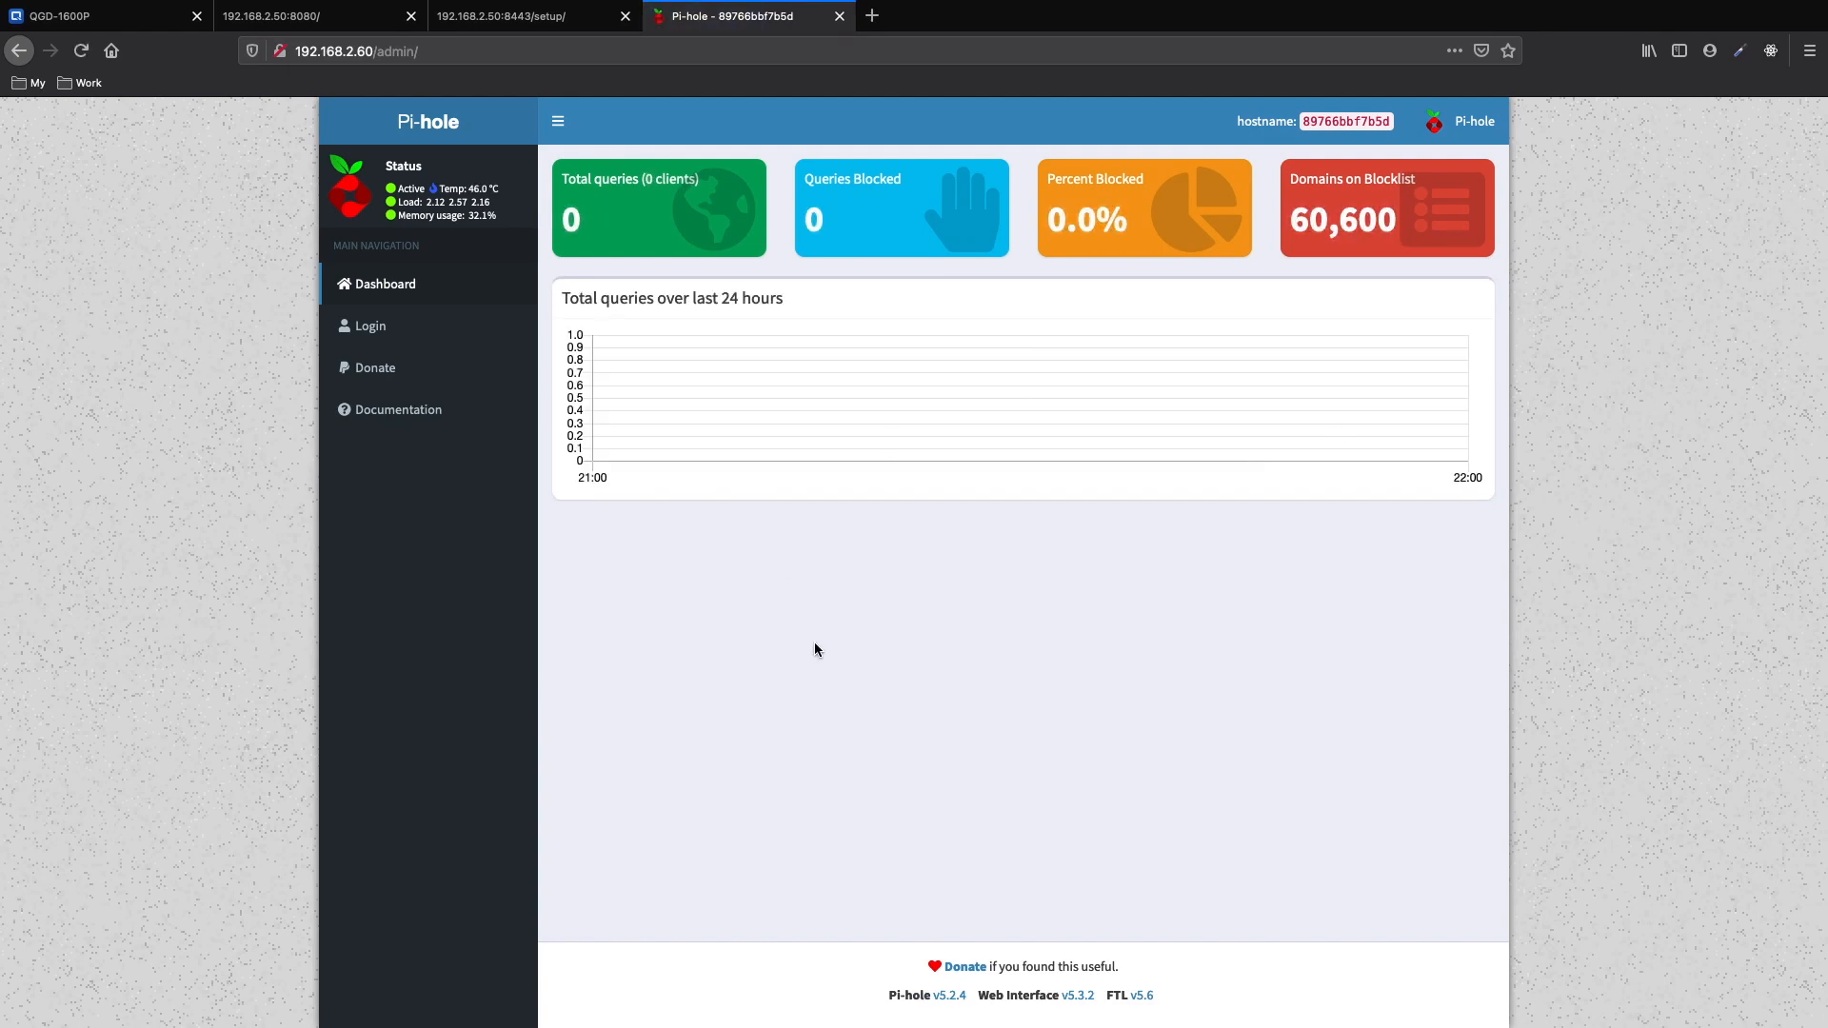
- Review the containers in the Container Station overview and their virtual adapters in the Network & Virtual Switch overview, minimizing both windows
left_click(105, 16)
left_click(350, 371)
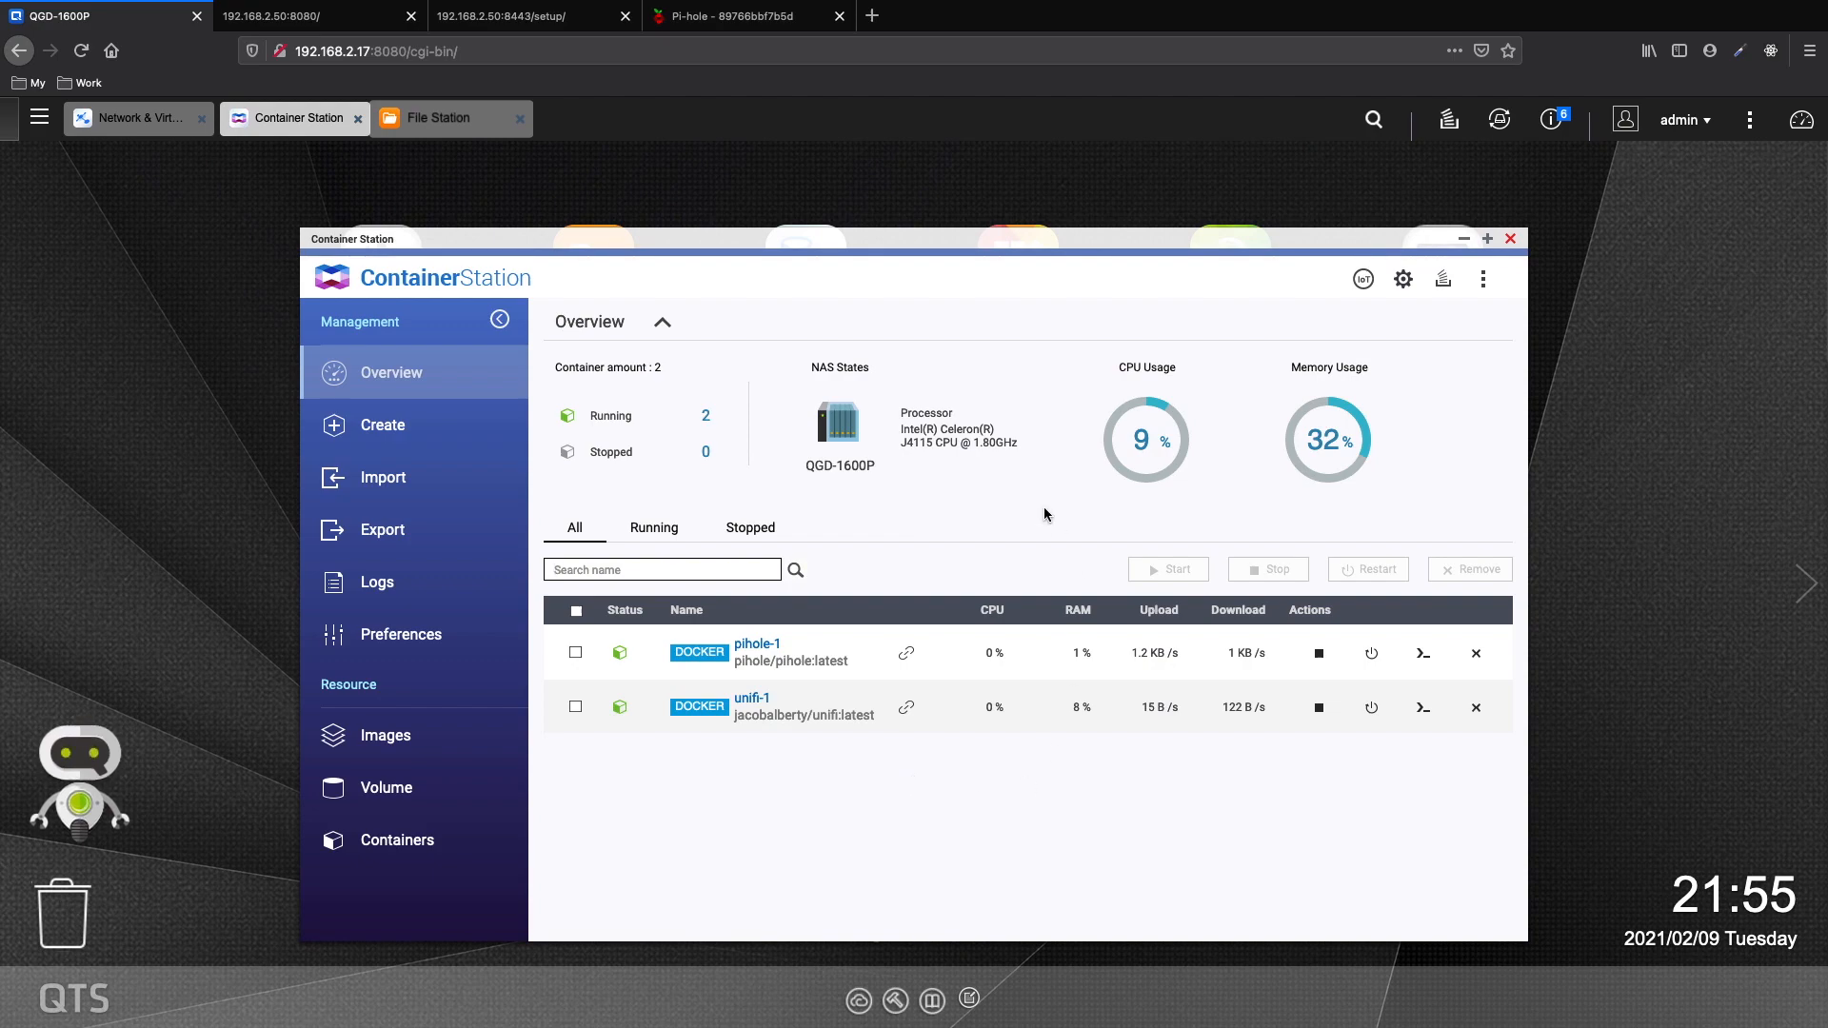
left_click(1466, 242)
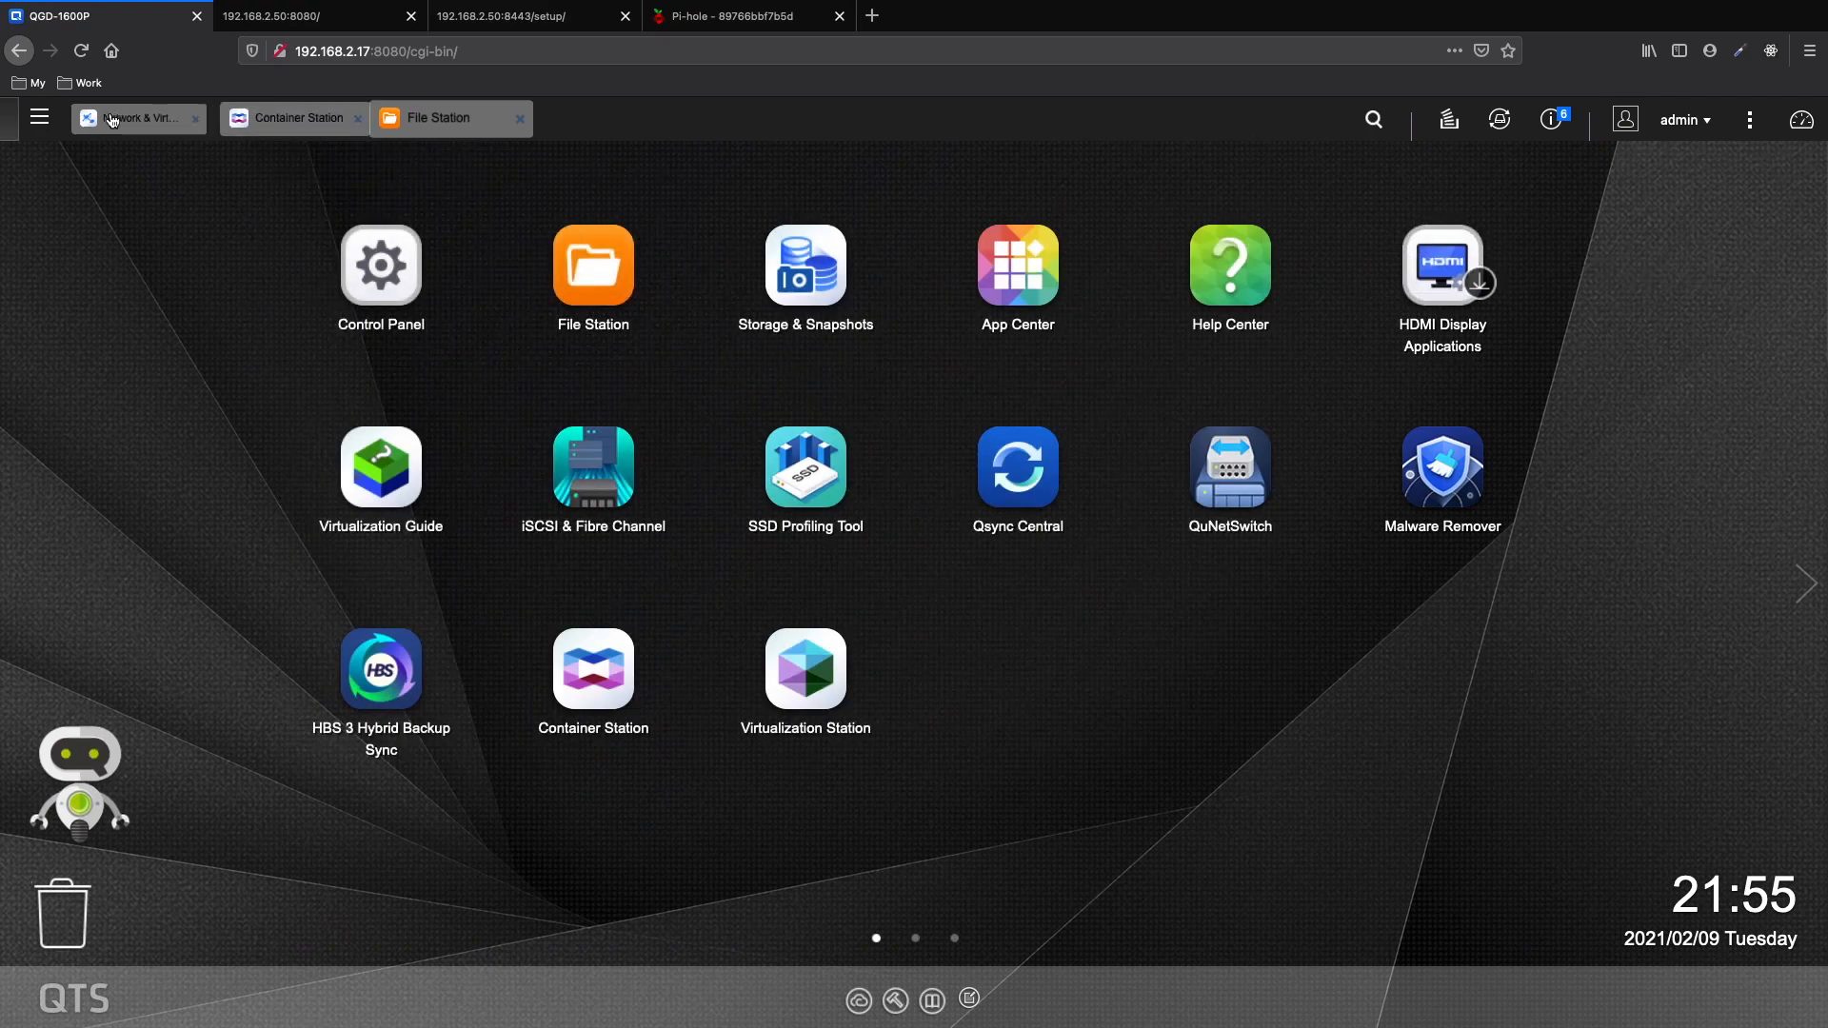
left_click(124, 118)
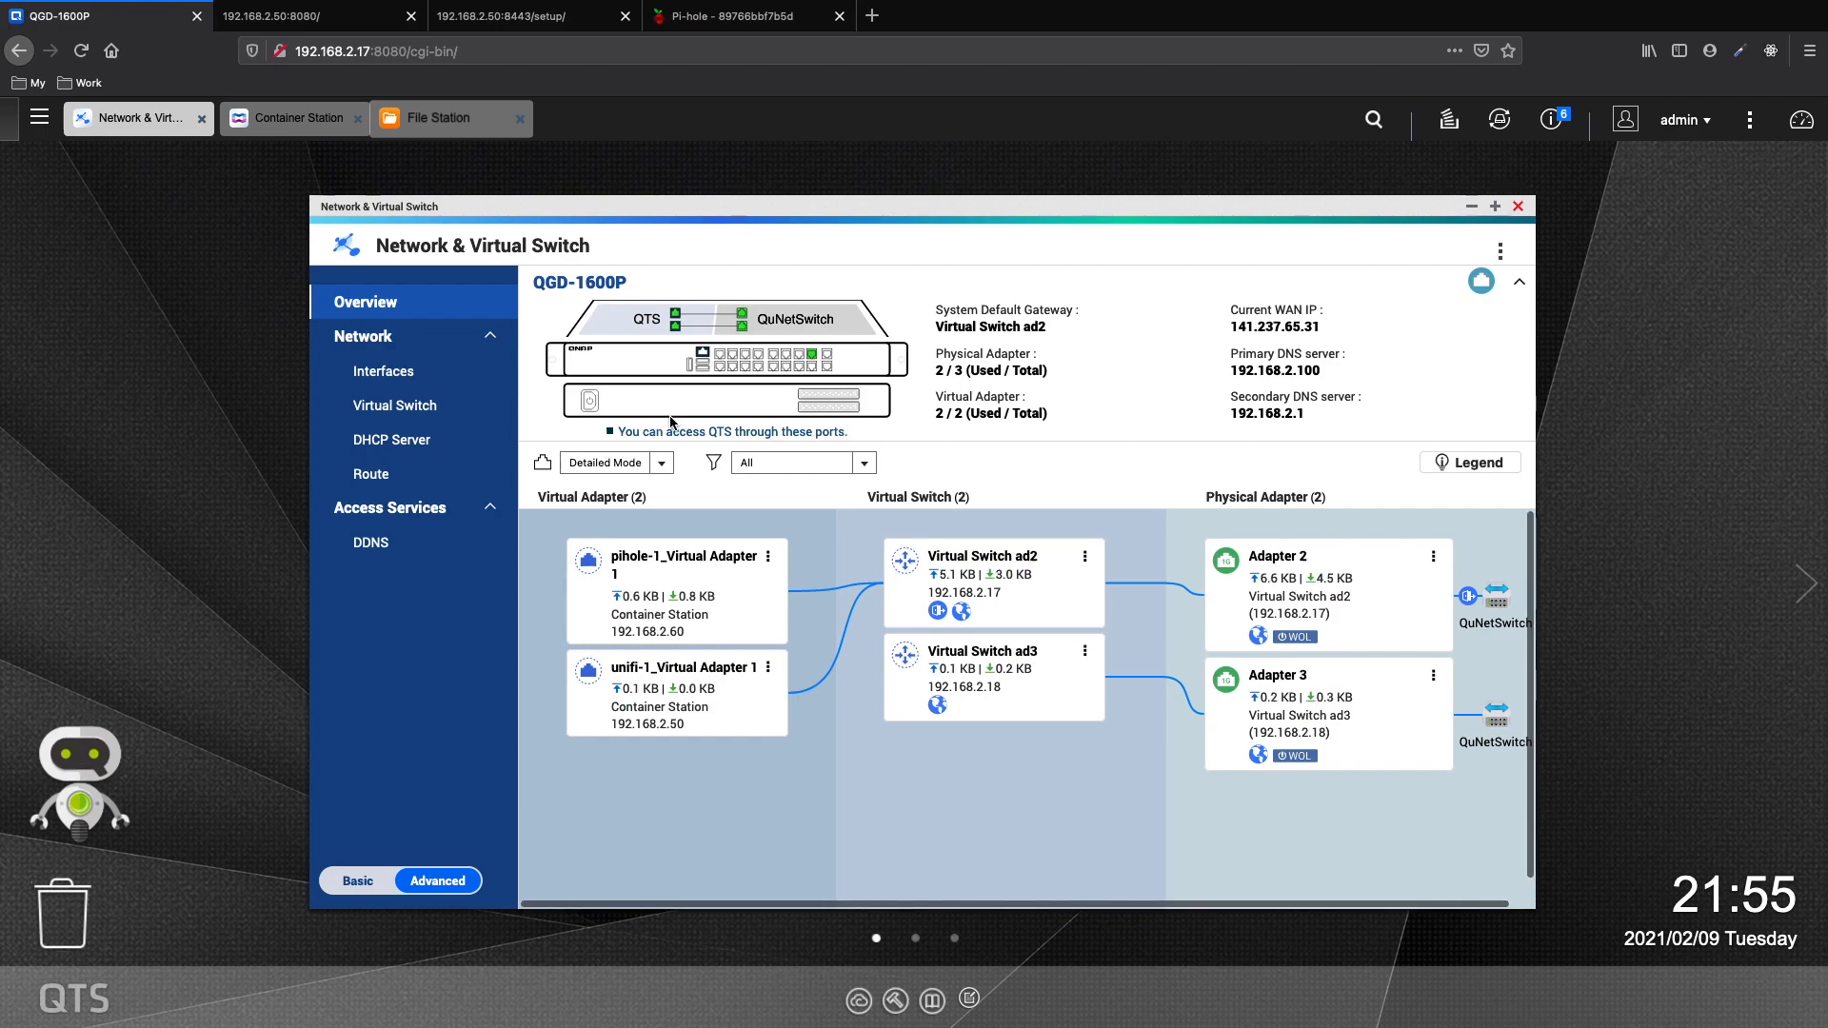
left_click(1472, 206)
- Launch Virtualization Station, finish its welcome screen, and dismiss the VM Marketplace message so it does not display at the next logon
left_click(796, 669)
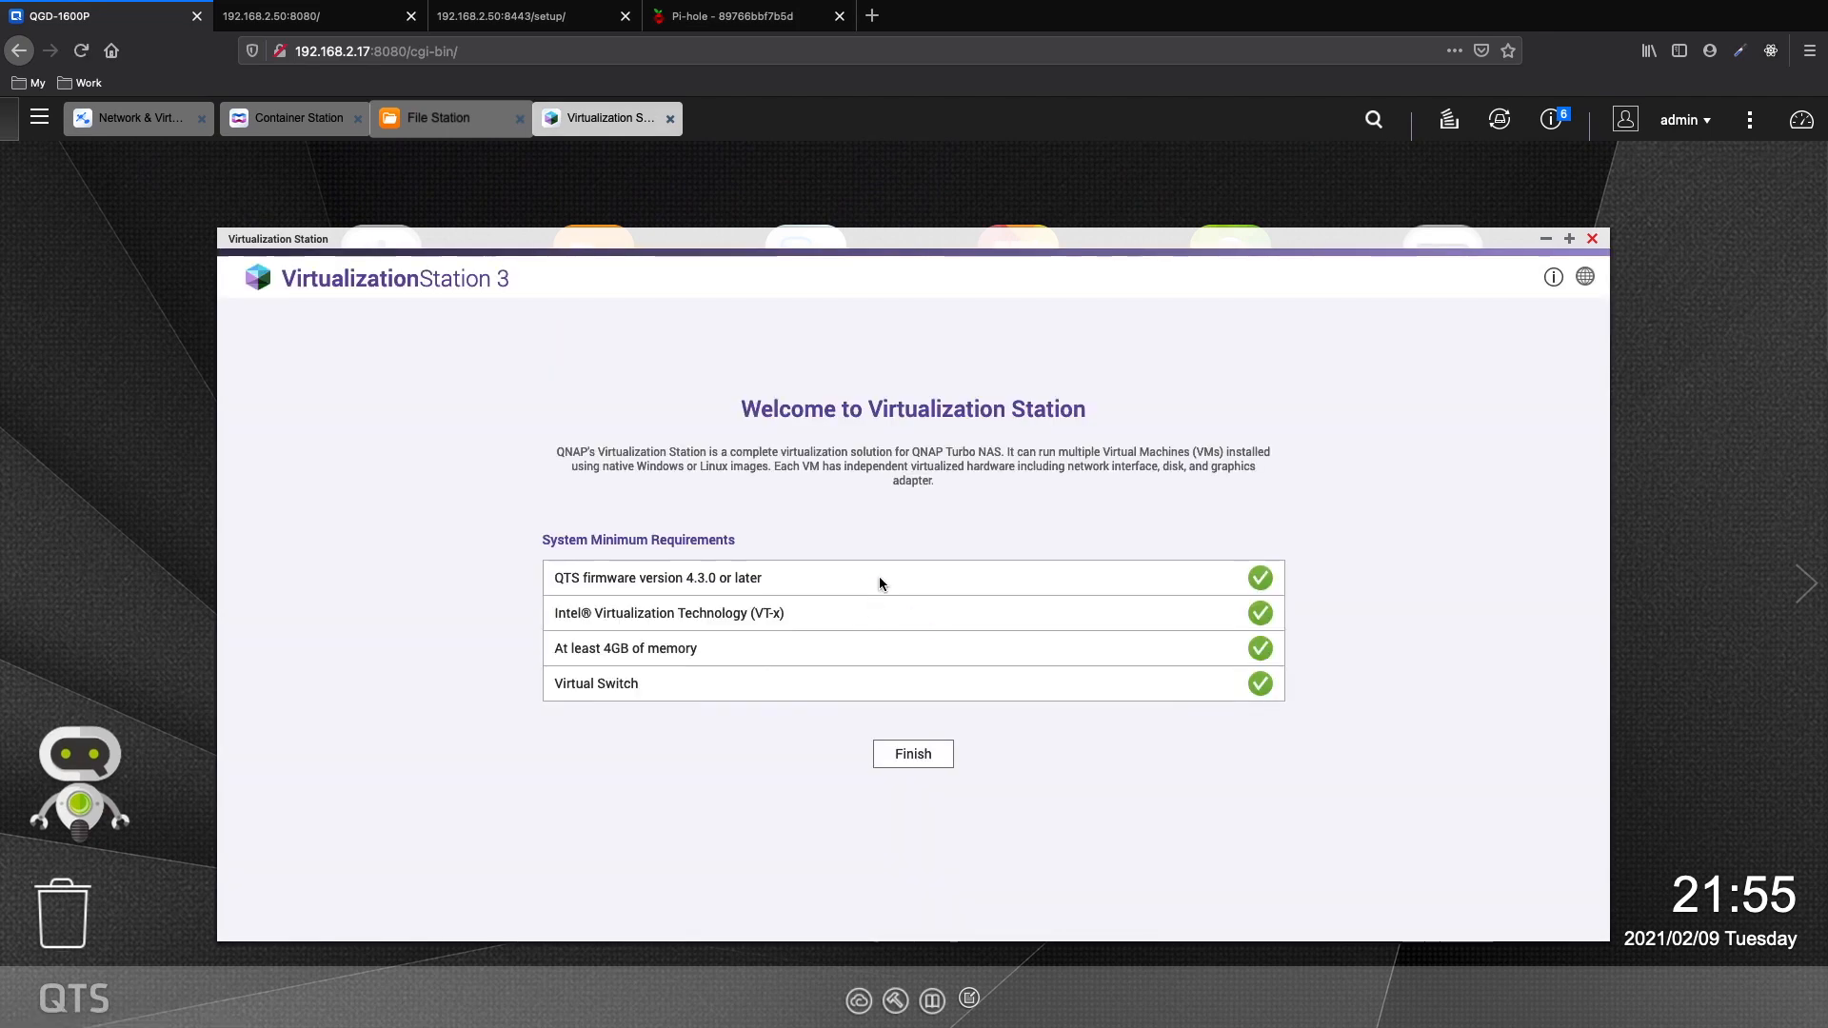
left_click(931, 767)
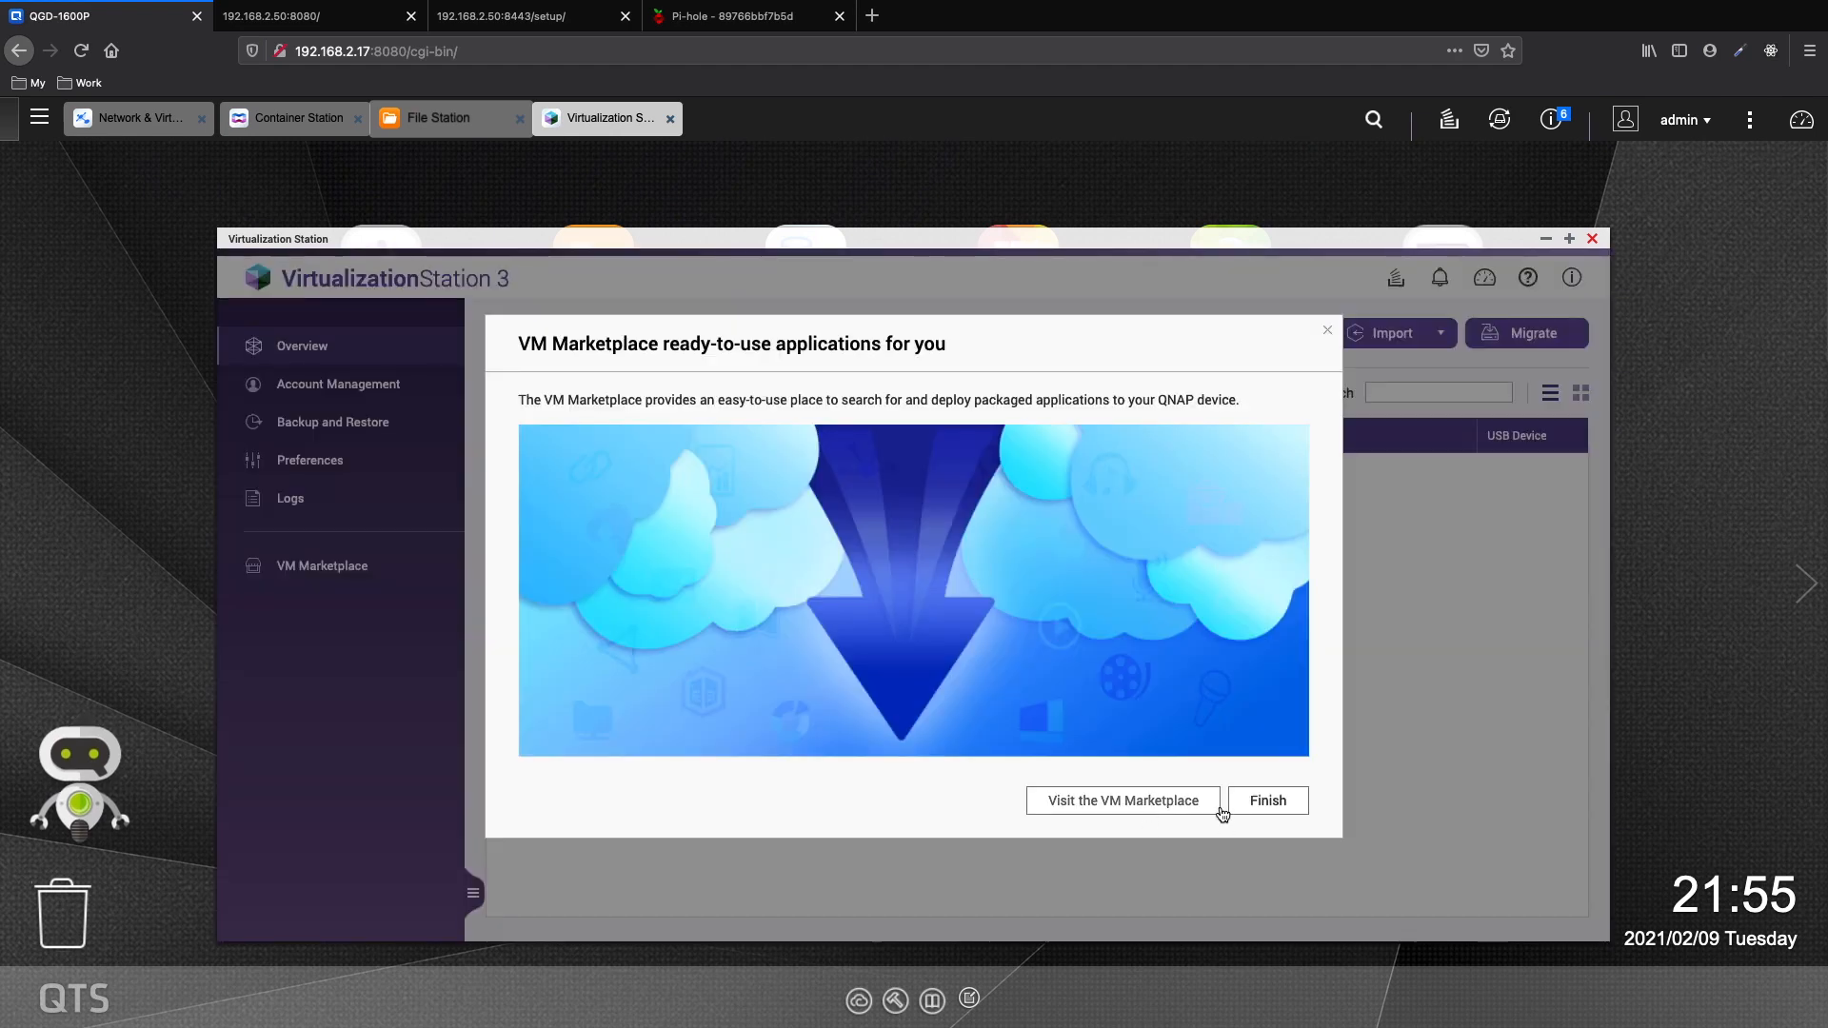
left_click(1267, 803)
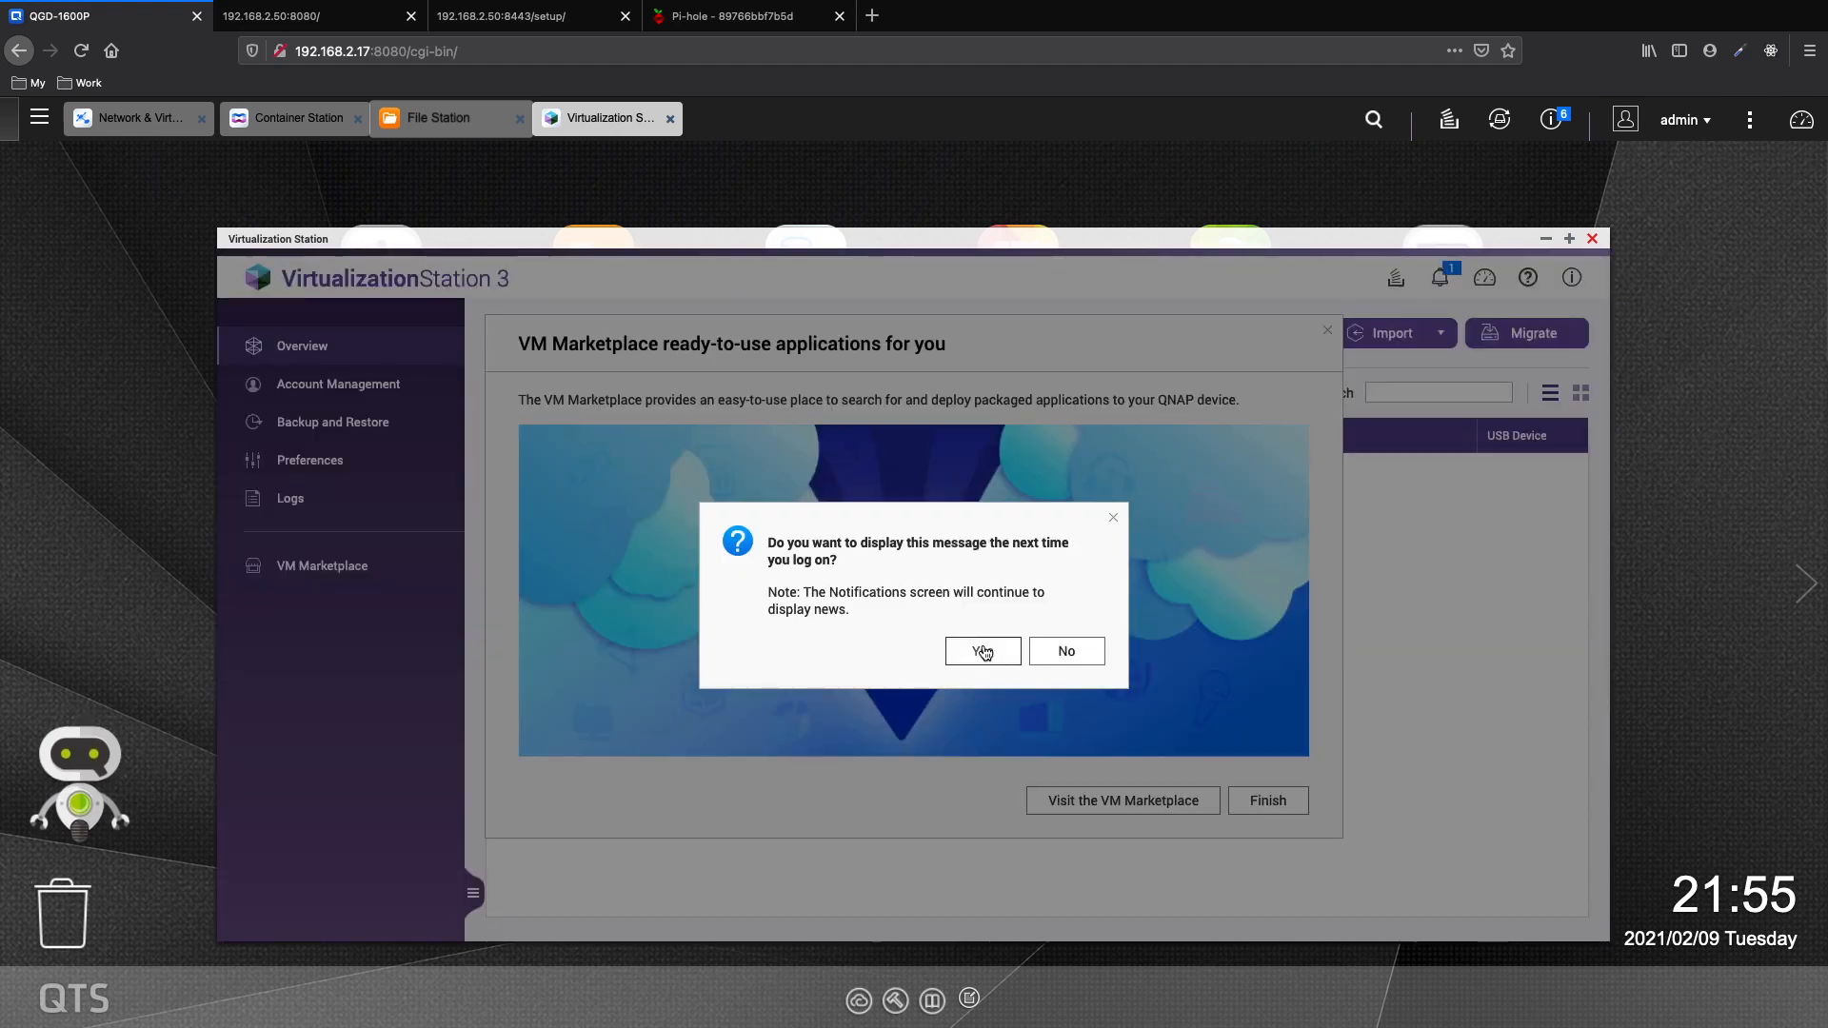
left_click(1066, 651)
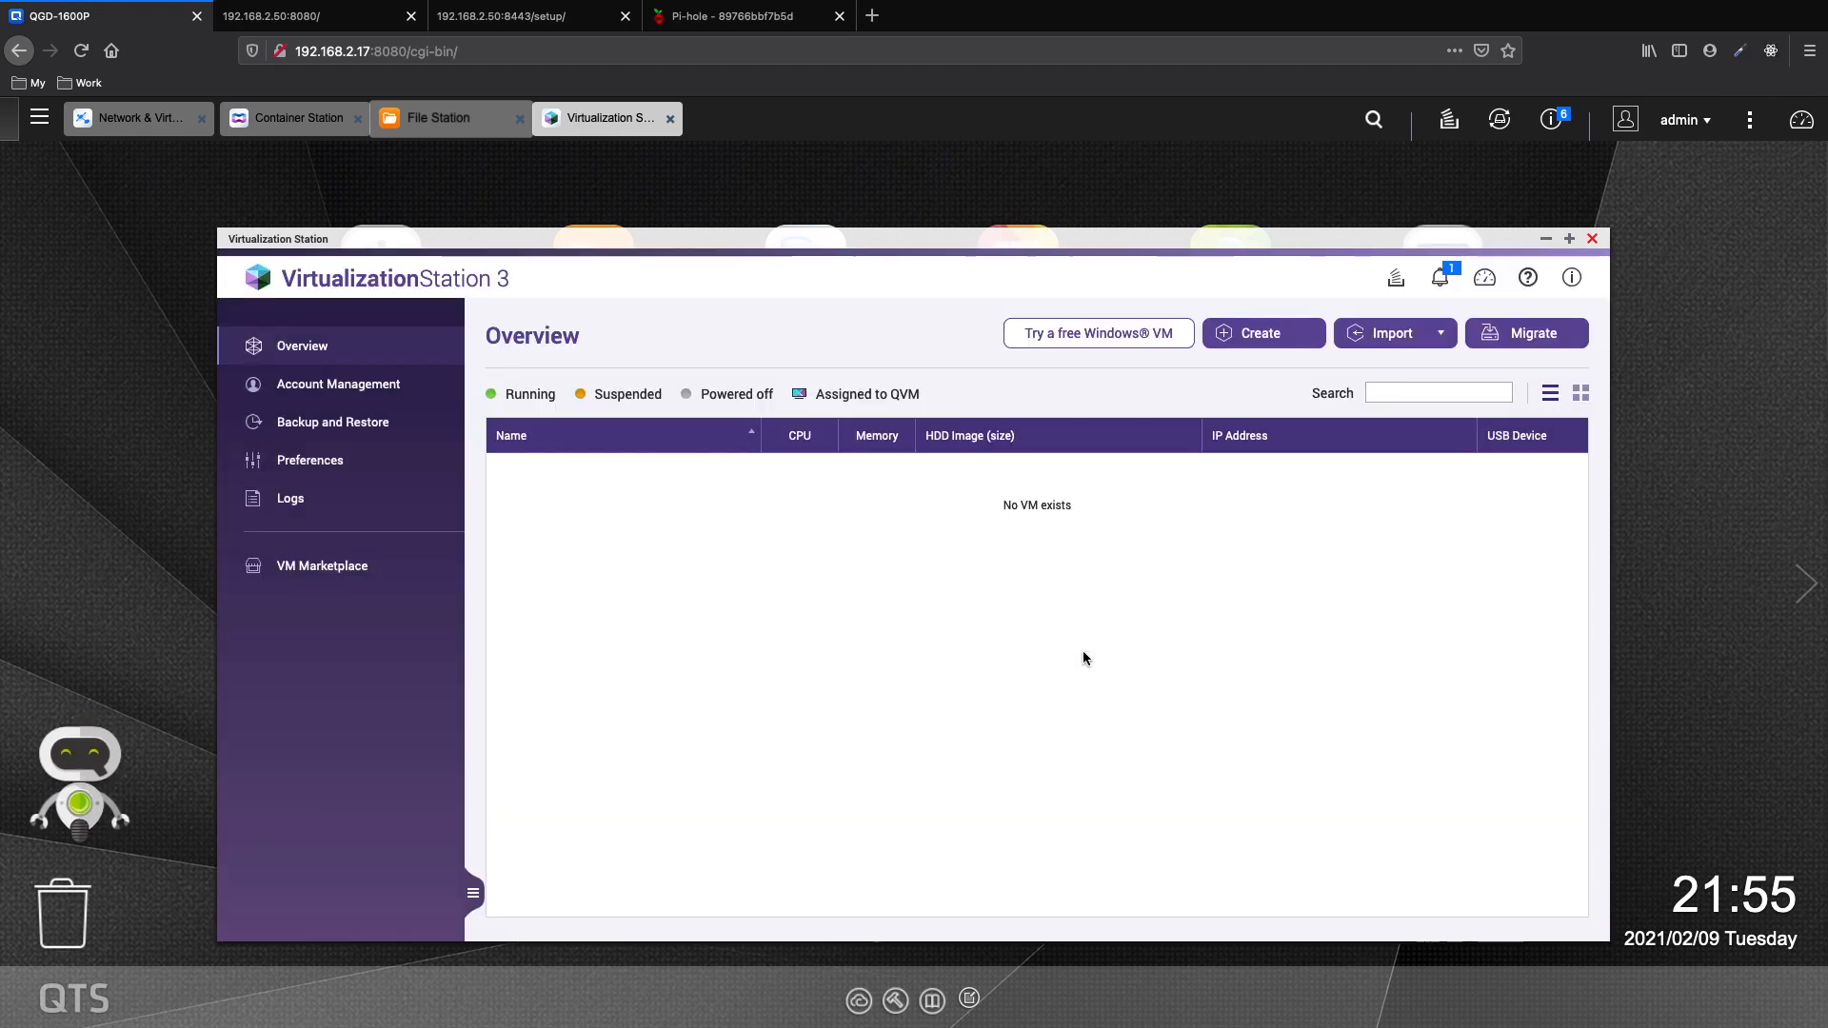
- Start importing a VM from the PC using hassos_ova-5.10.ova and open the folder picker for its VM location
left_click(1385, 335)
left_click(1392, 381)
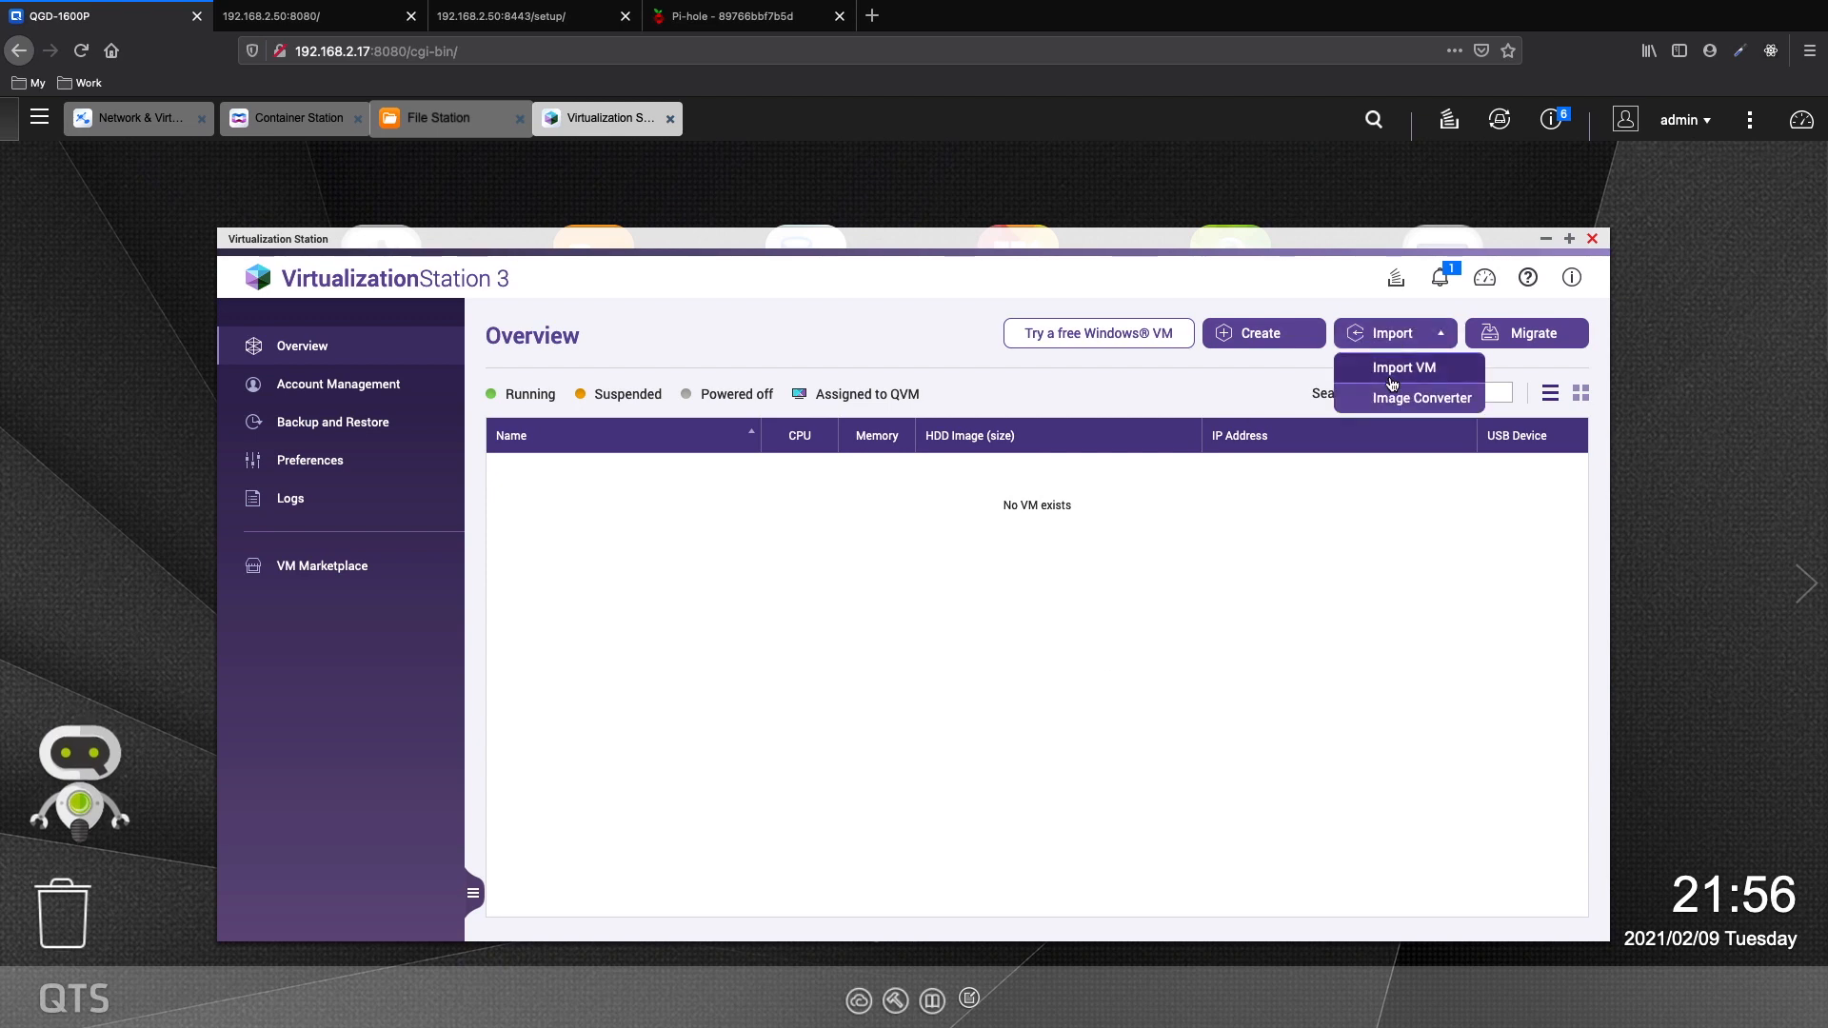
left_click(811, 443)
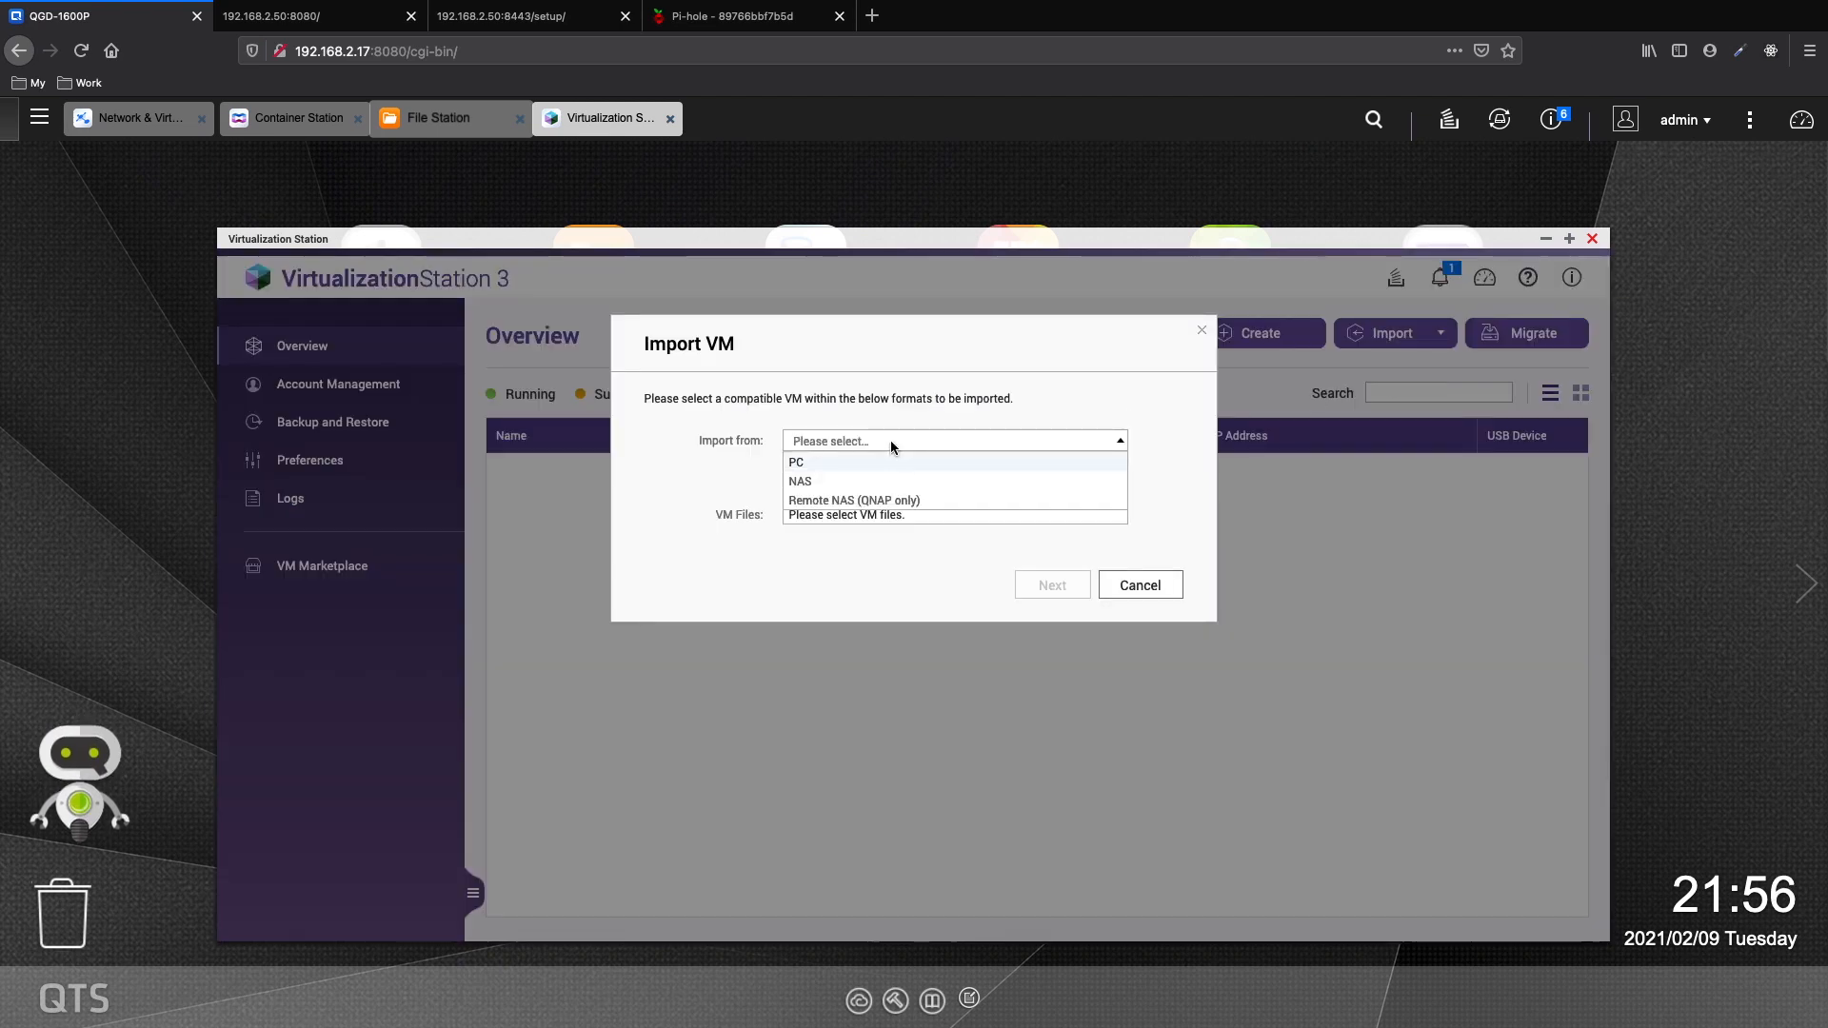
left_click(816, 463)
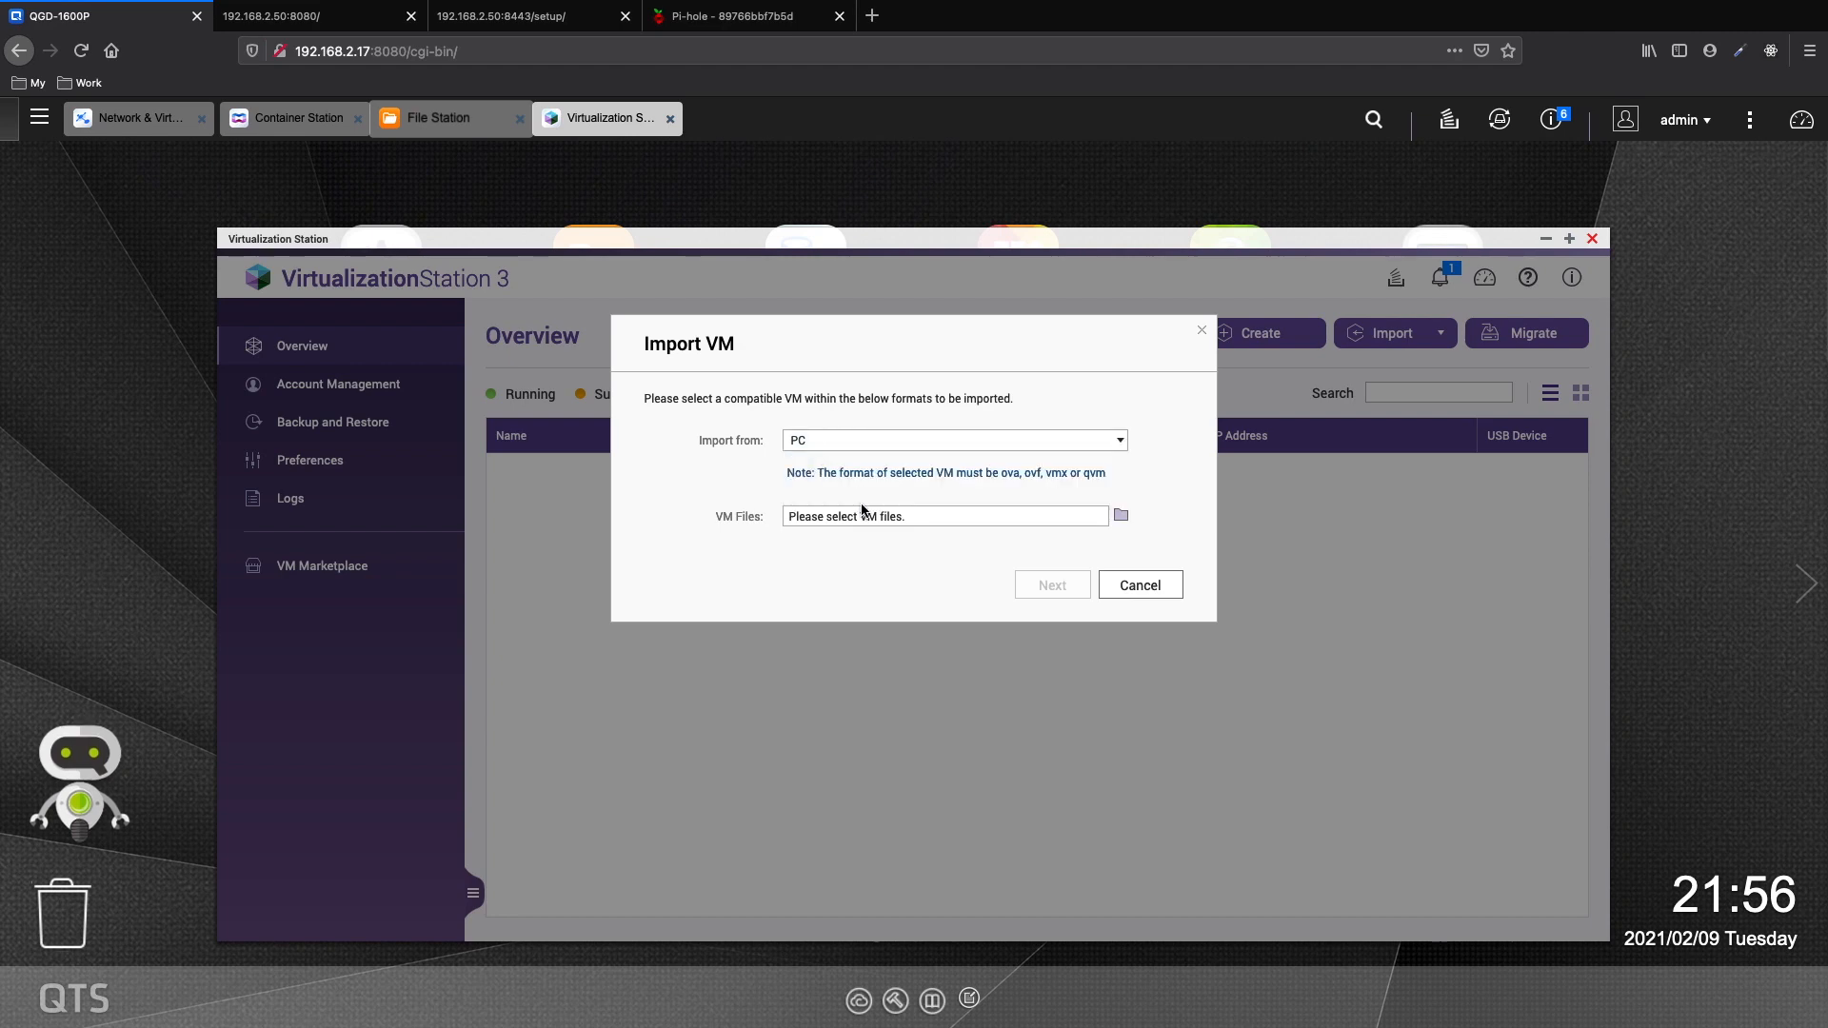
left_click(1051, 522)
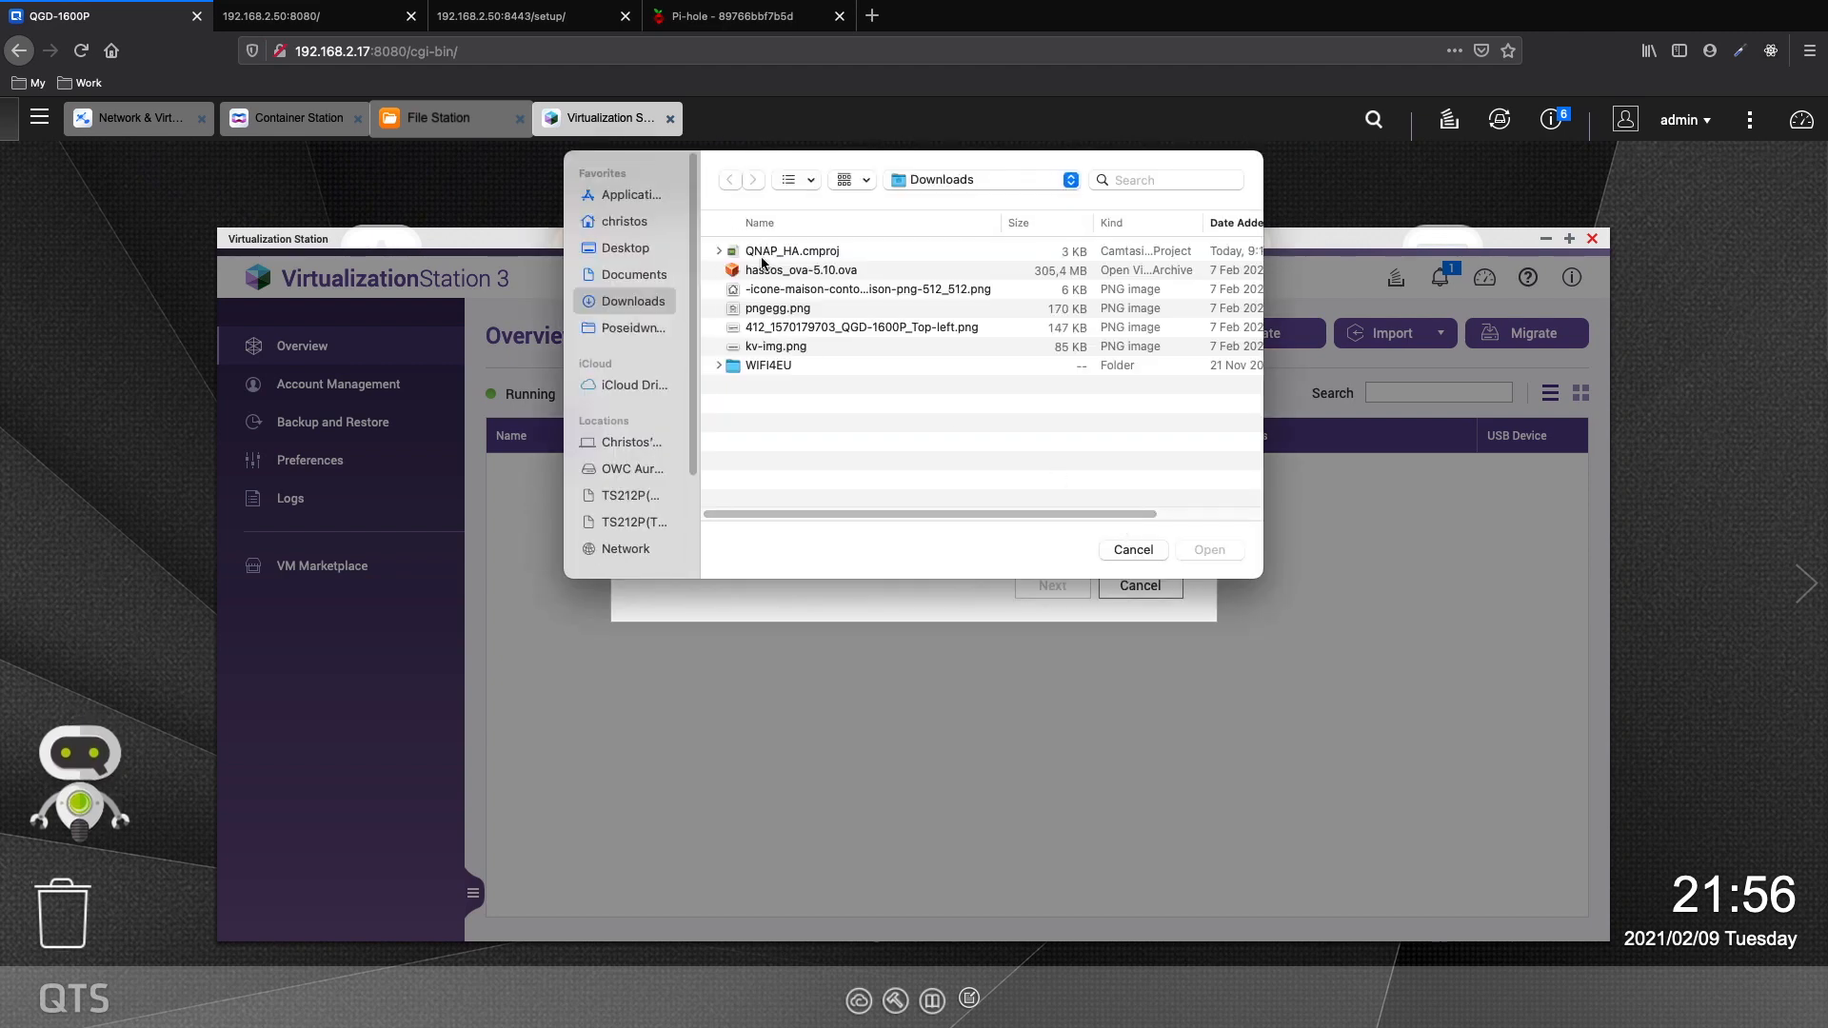
left_click(763, 272)
left_click(1210, 551)
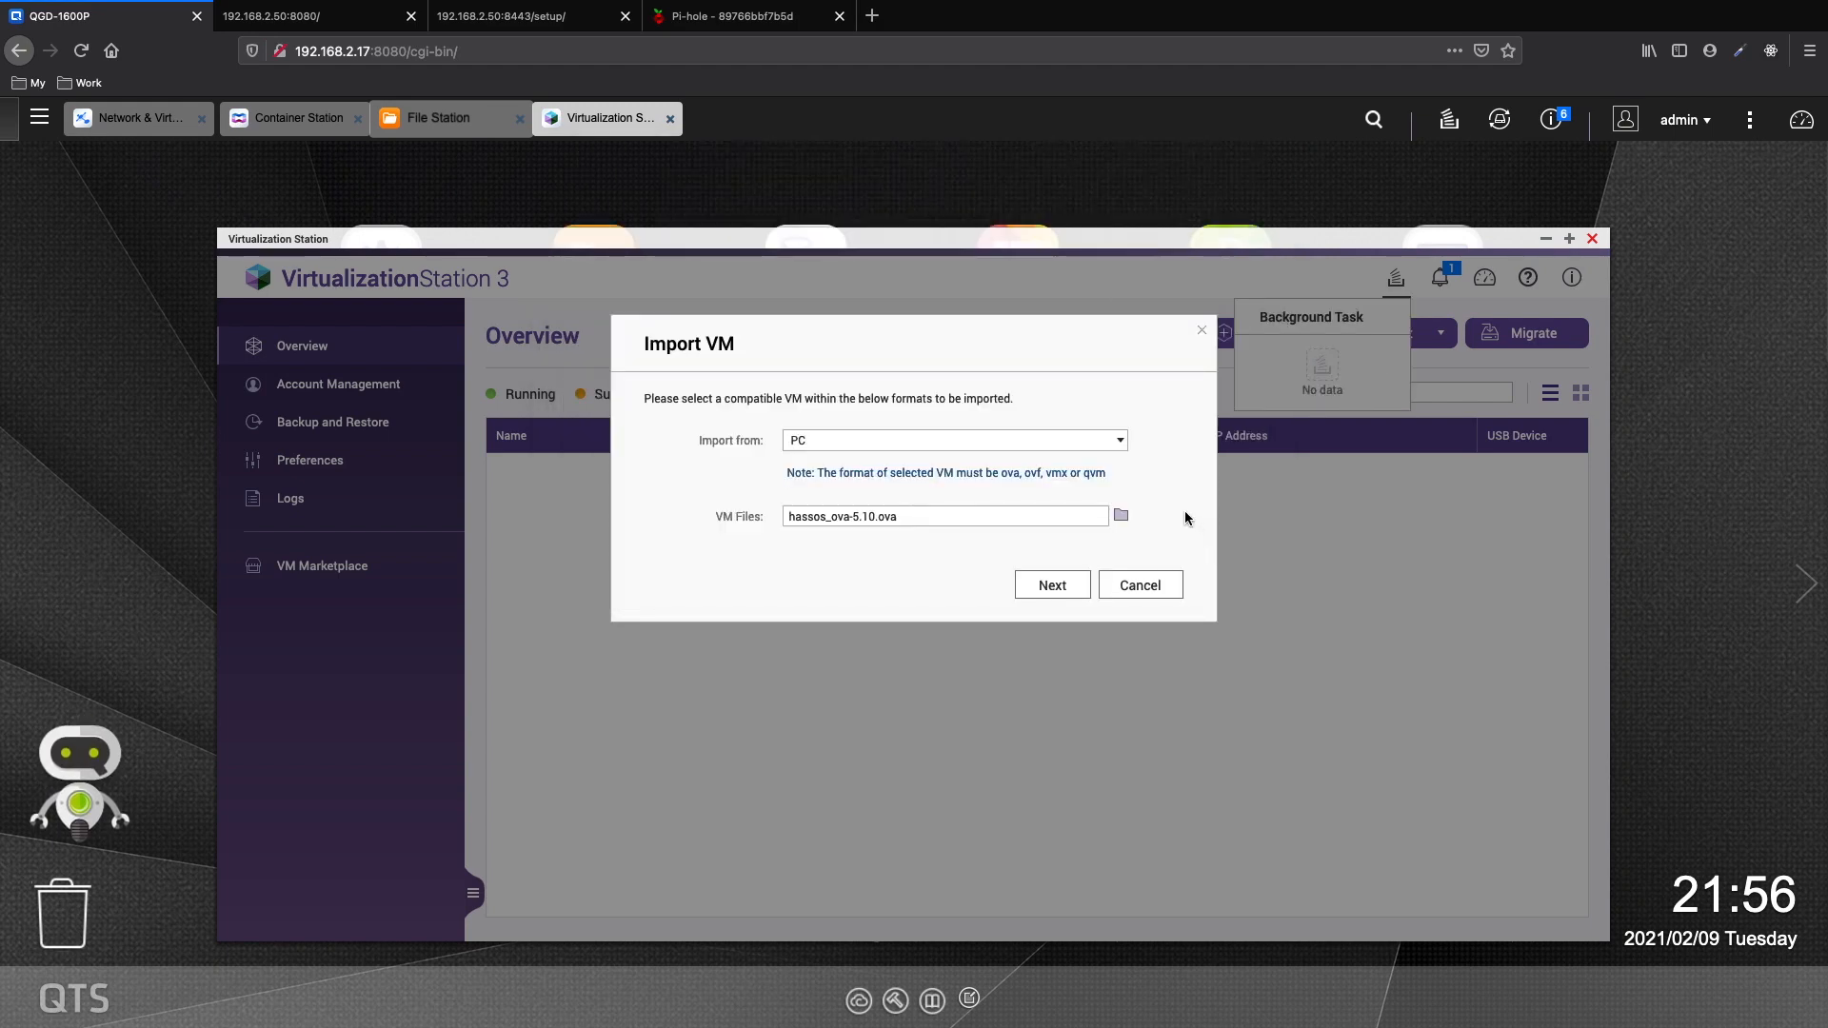
left_click(1047, 585)
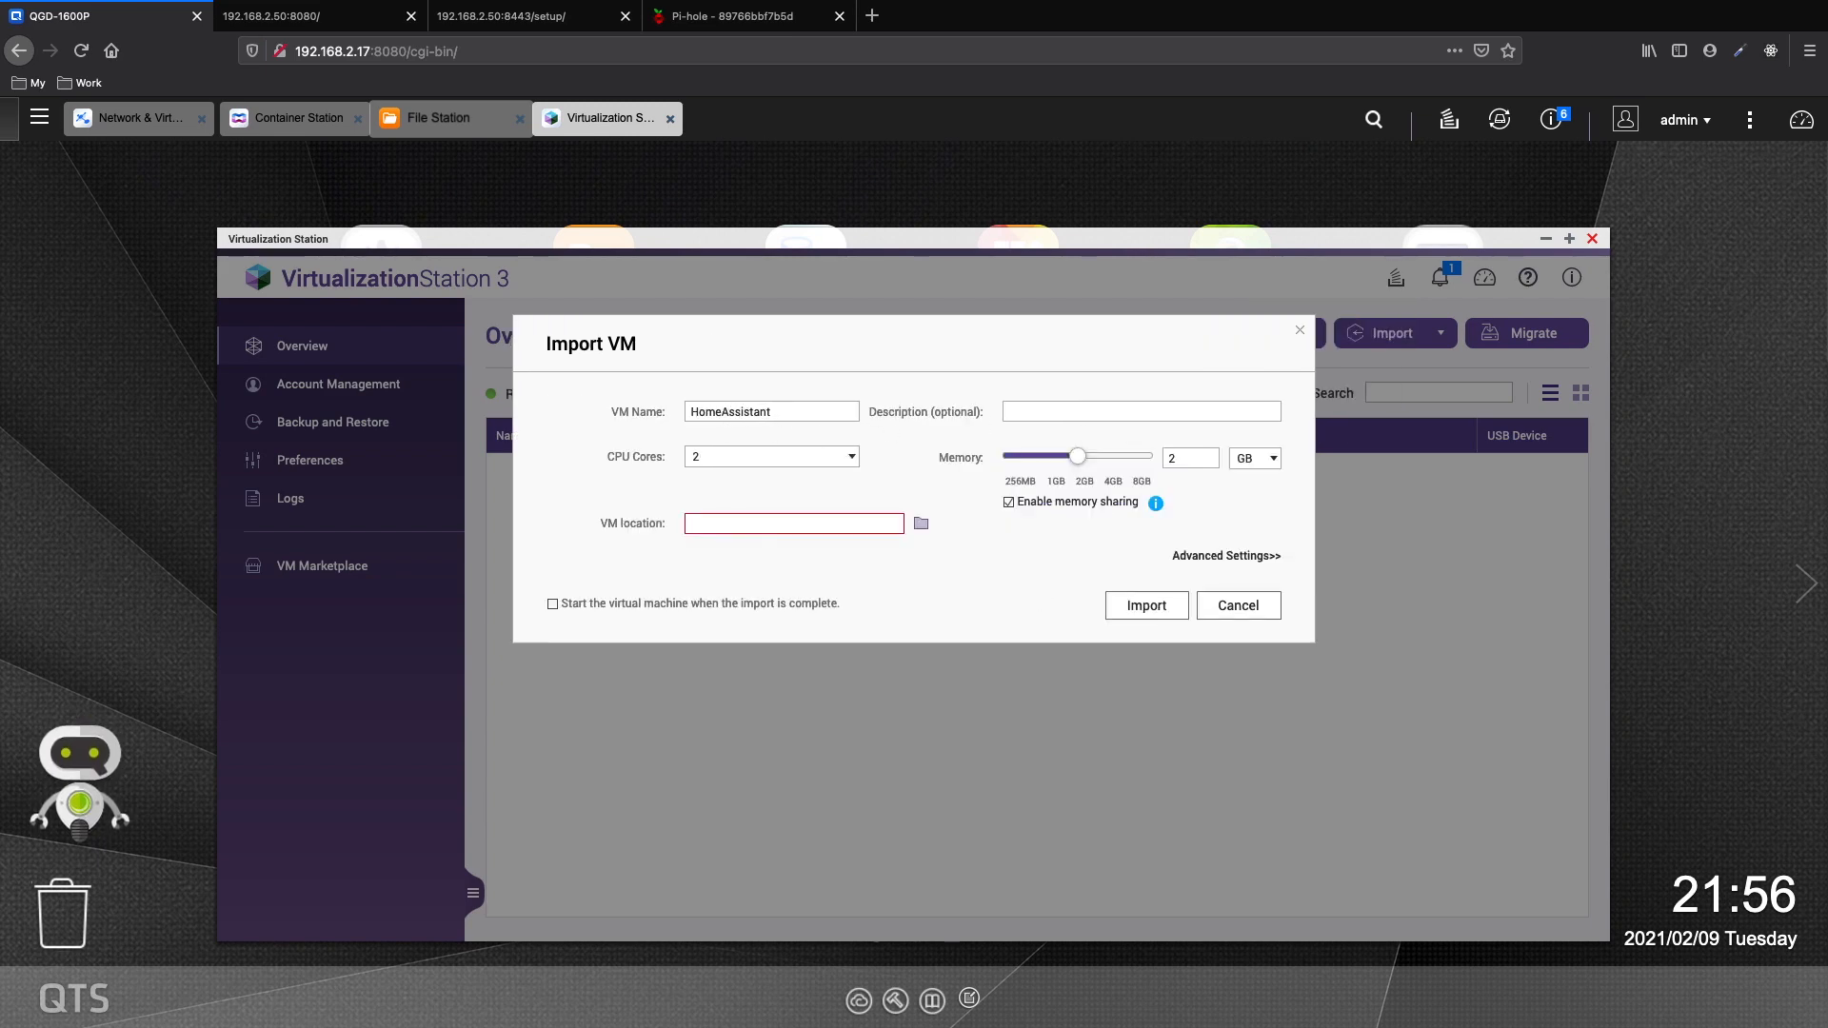
left_click(920, 526)
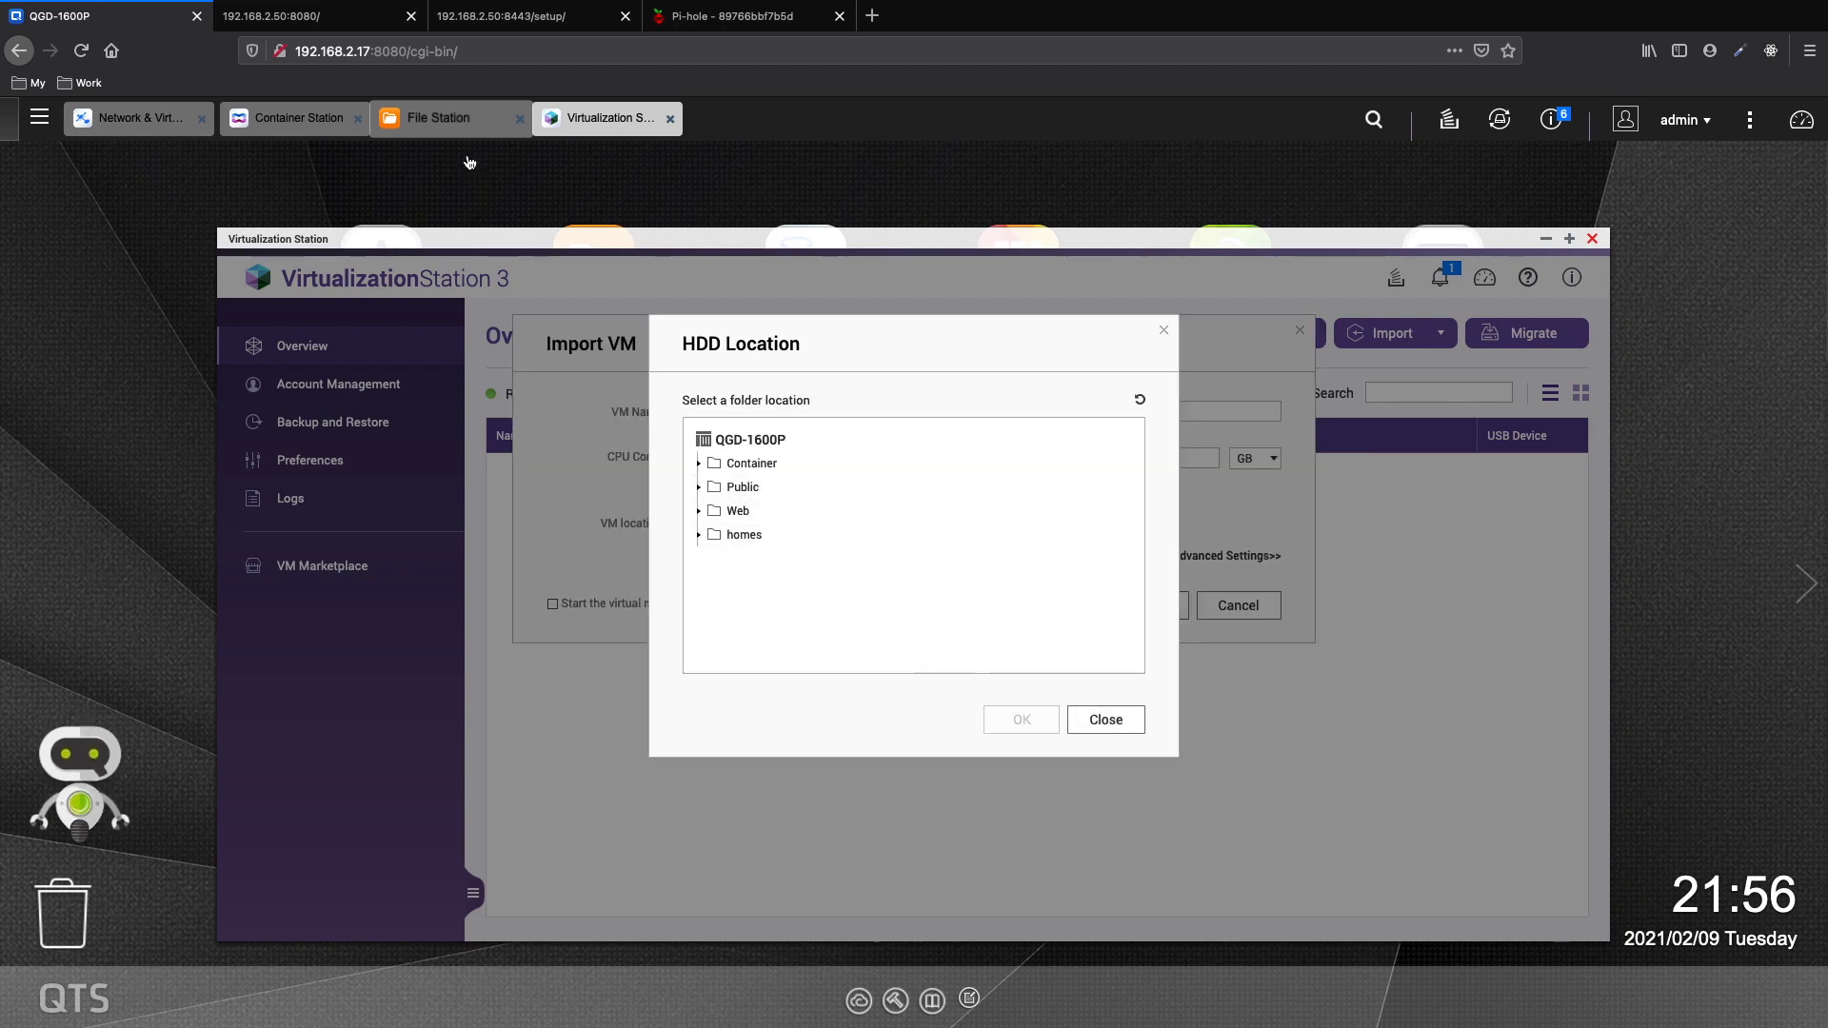
- Switch to File Station, create a folder named VMs inside home, and close File Station
left_click(452, 125)
left_click_drag(775, 253, 839, 164)
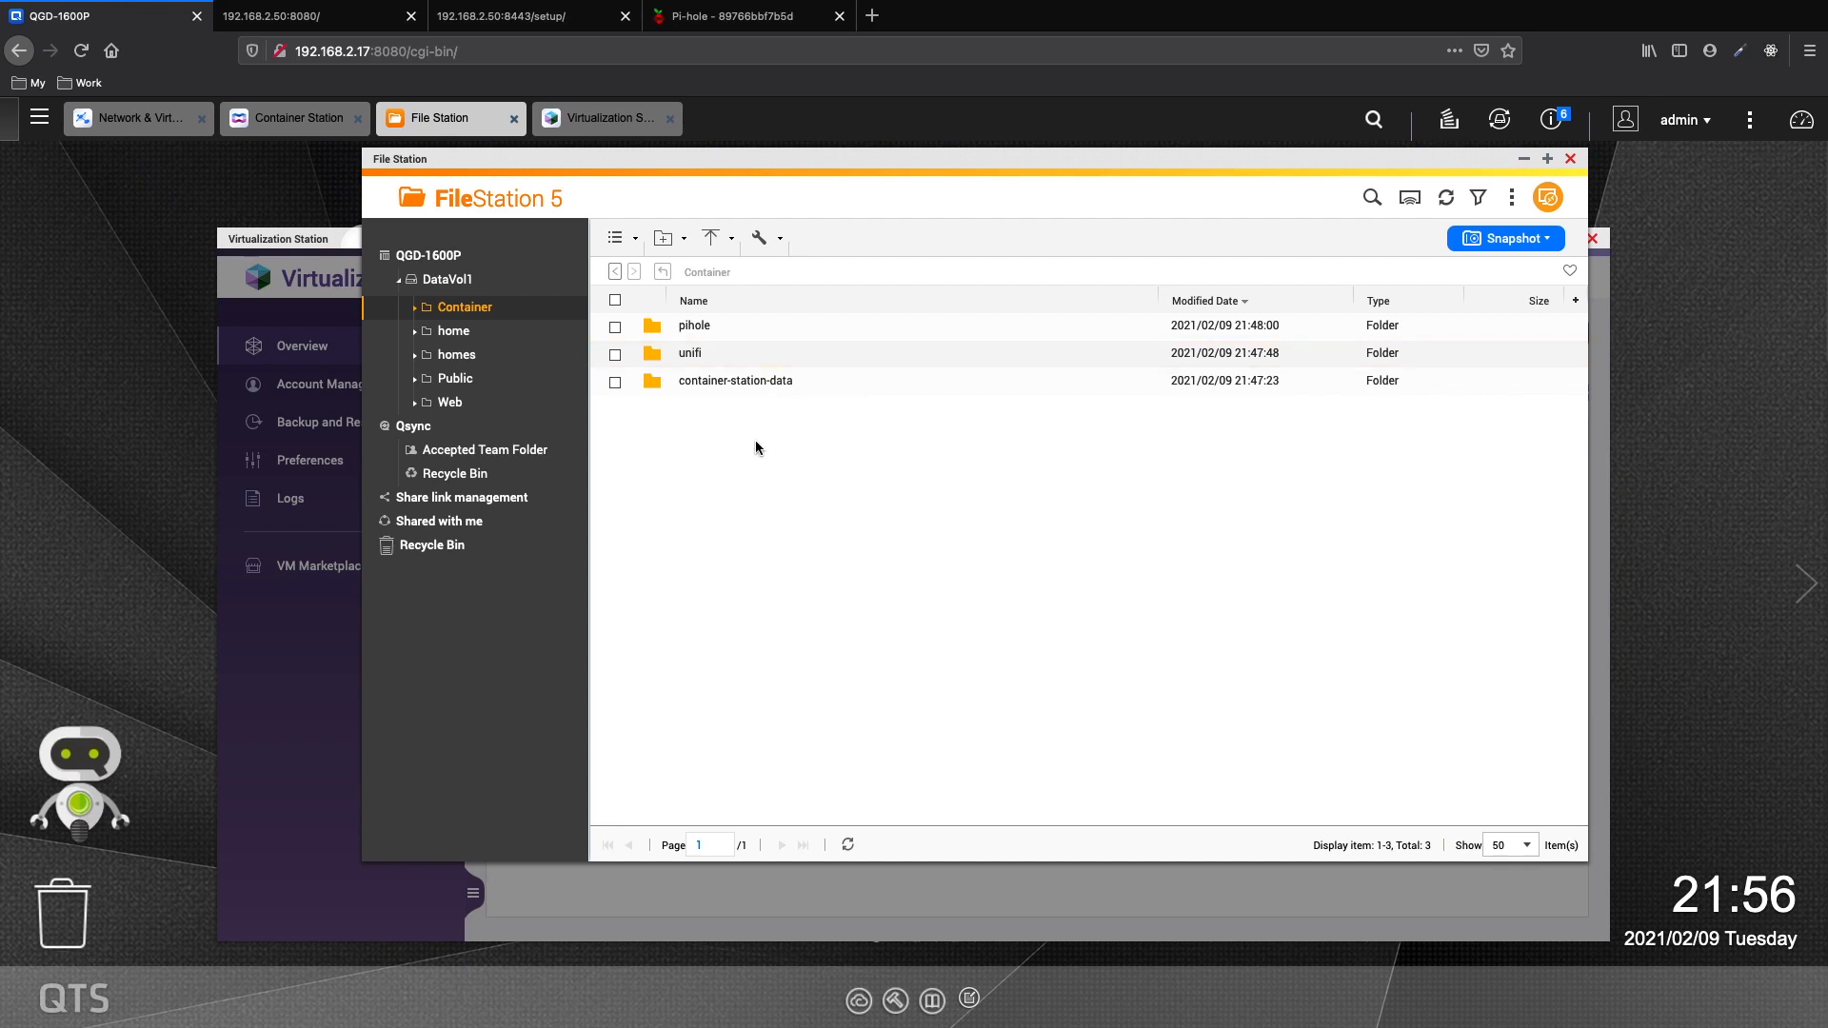
left_click(458, 334)
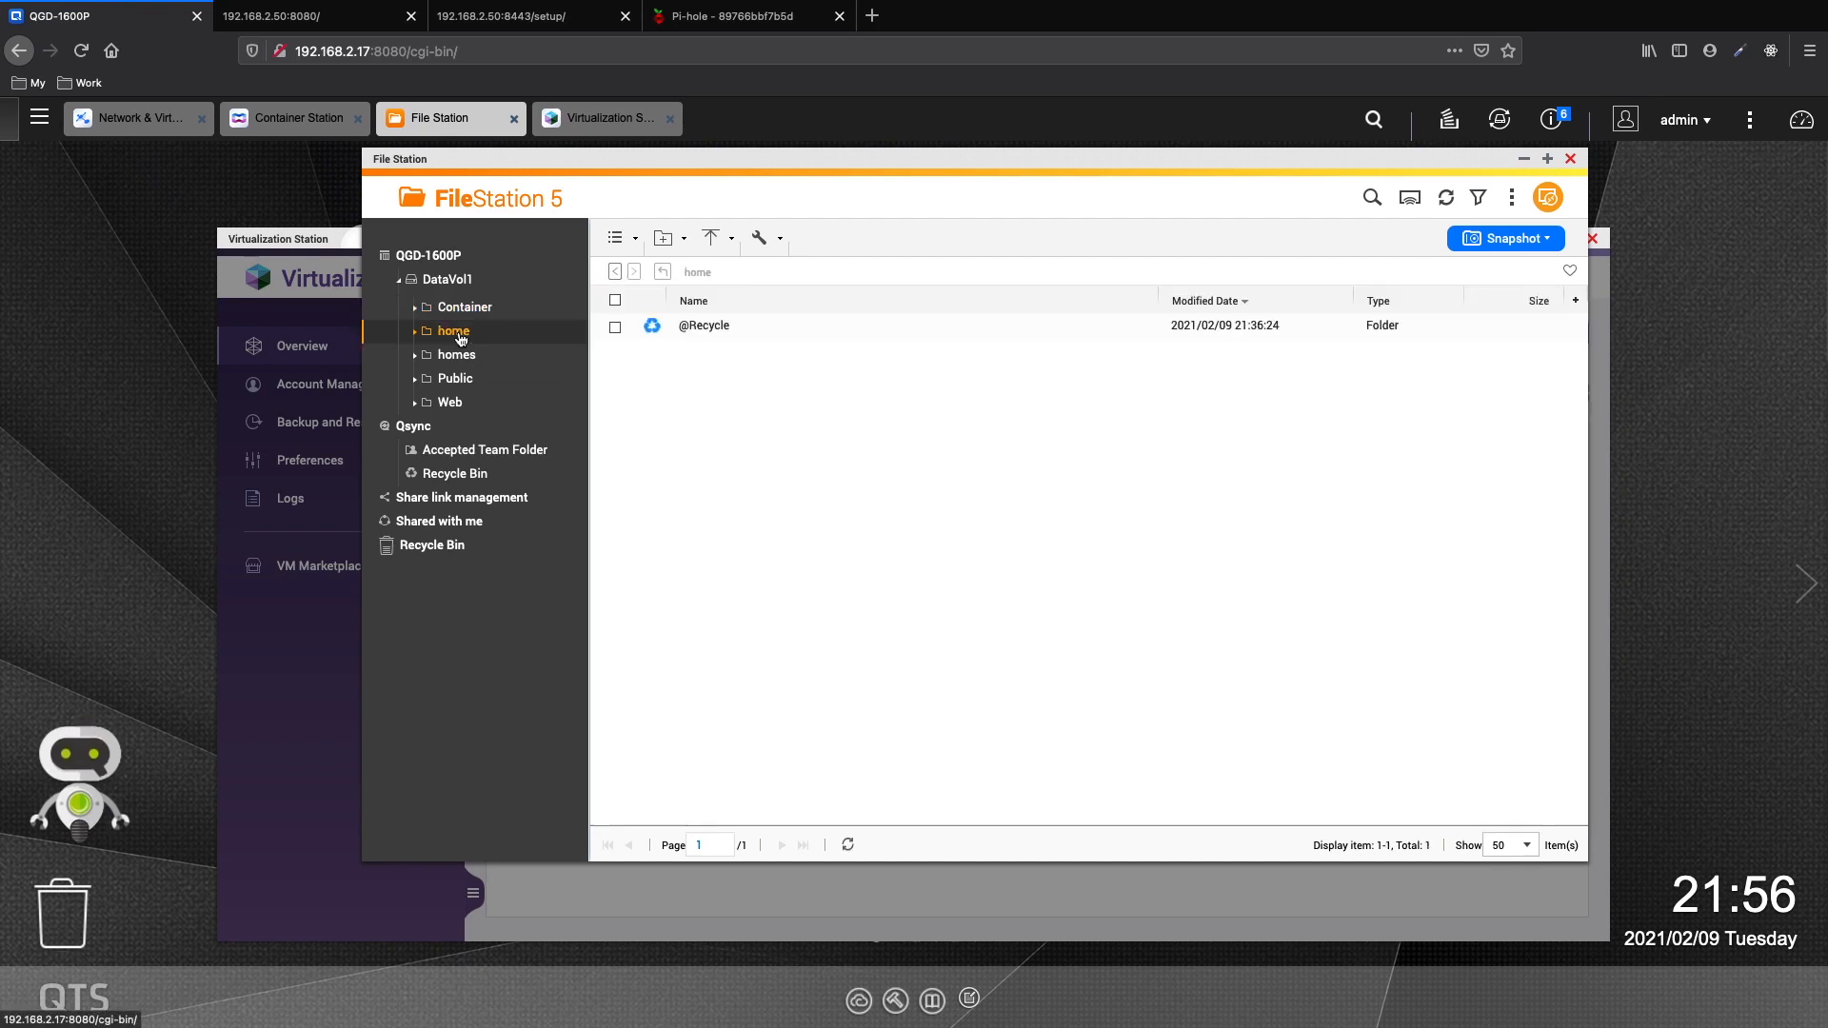
right_click(696, 445)
mouse_move(743, 500)
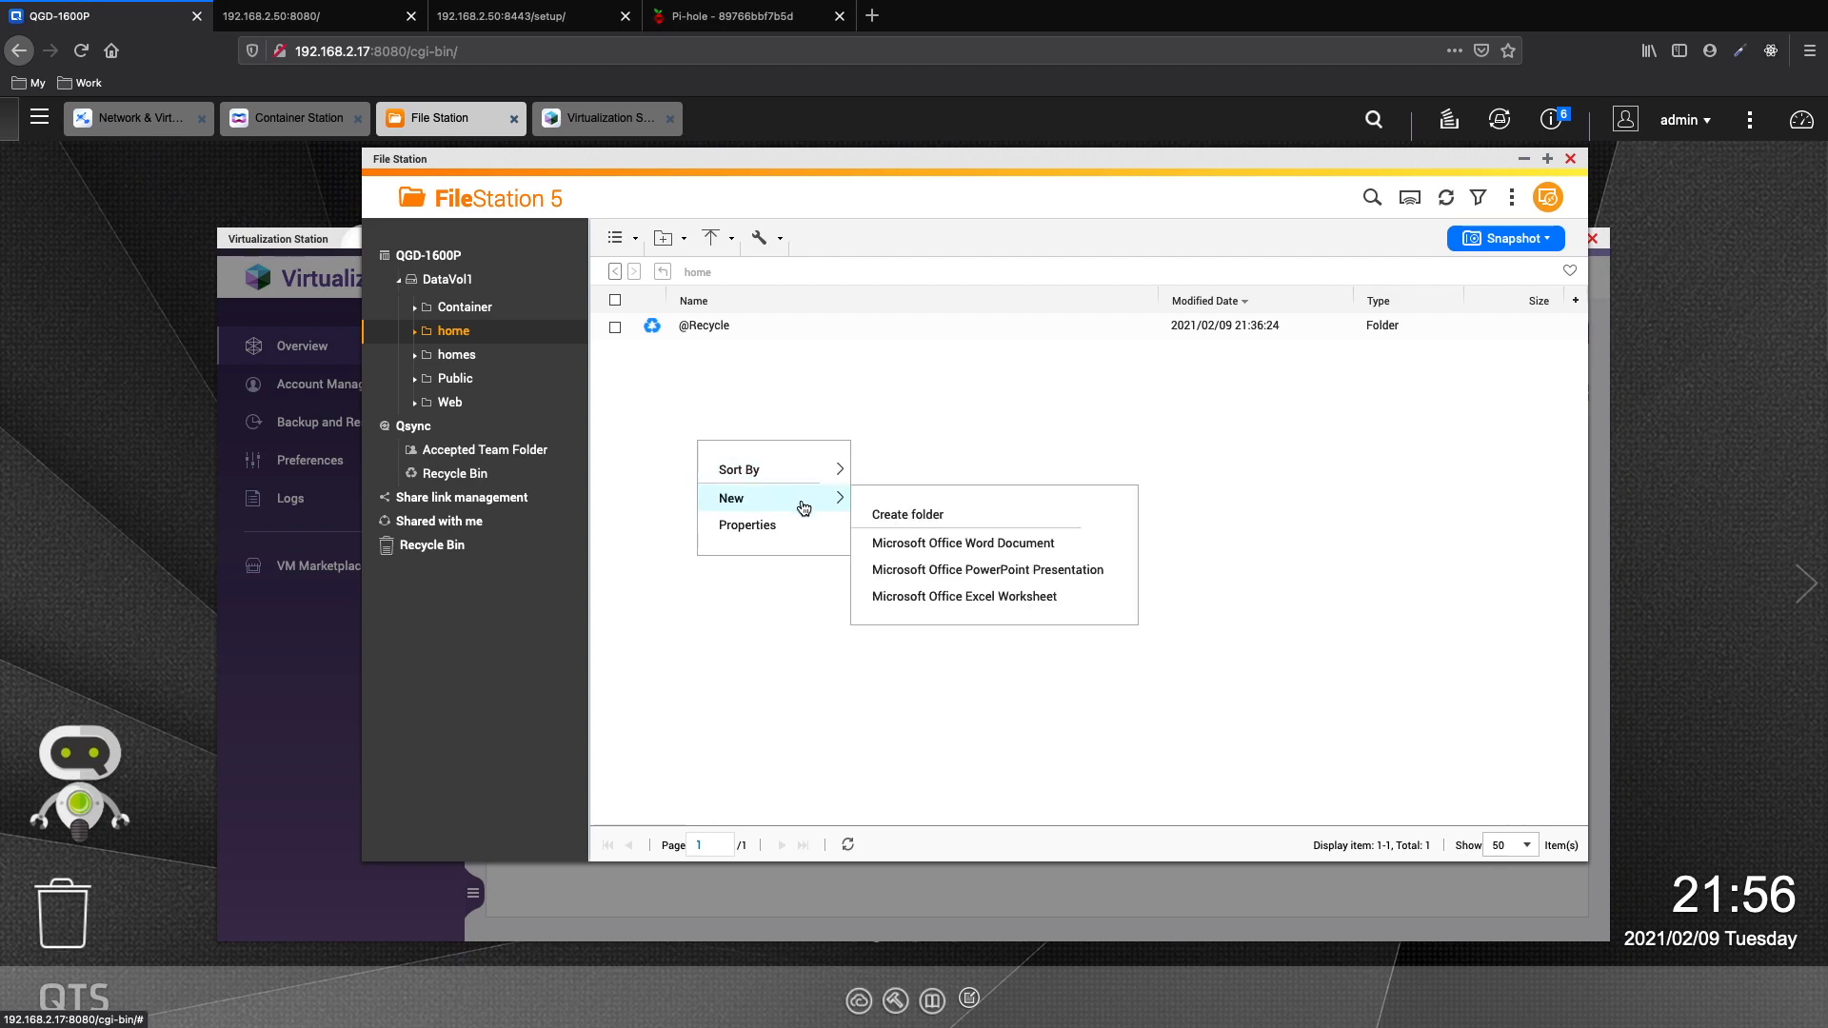
left_click(898, 515)
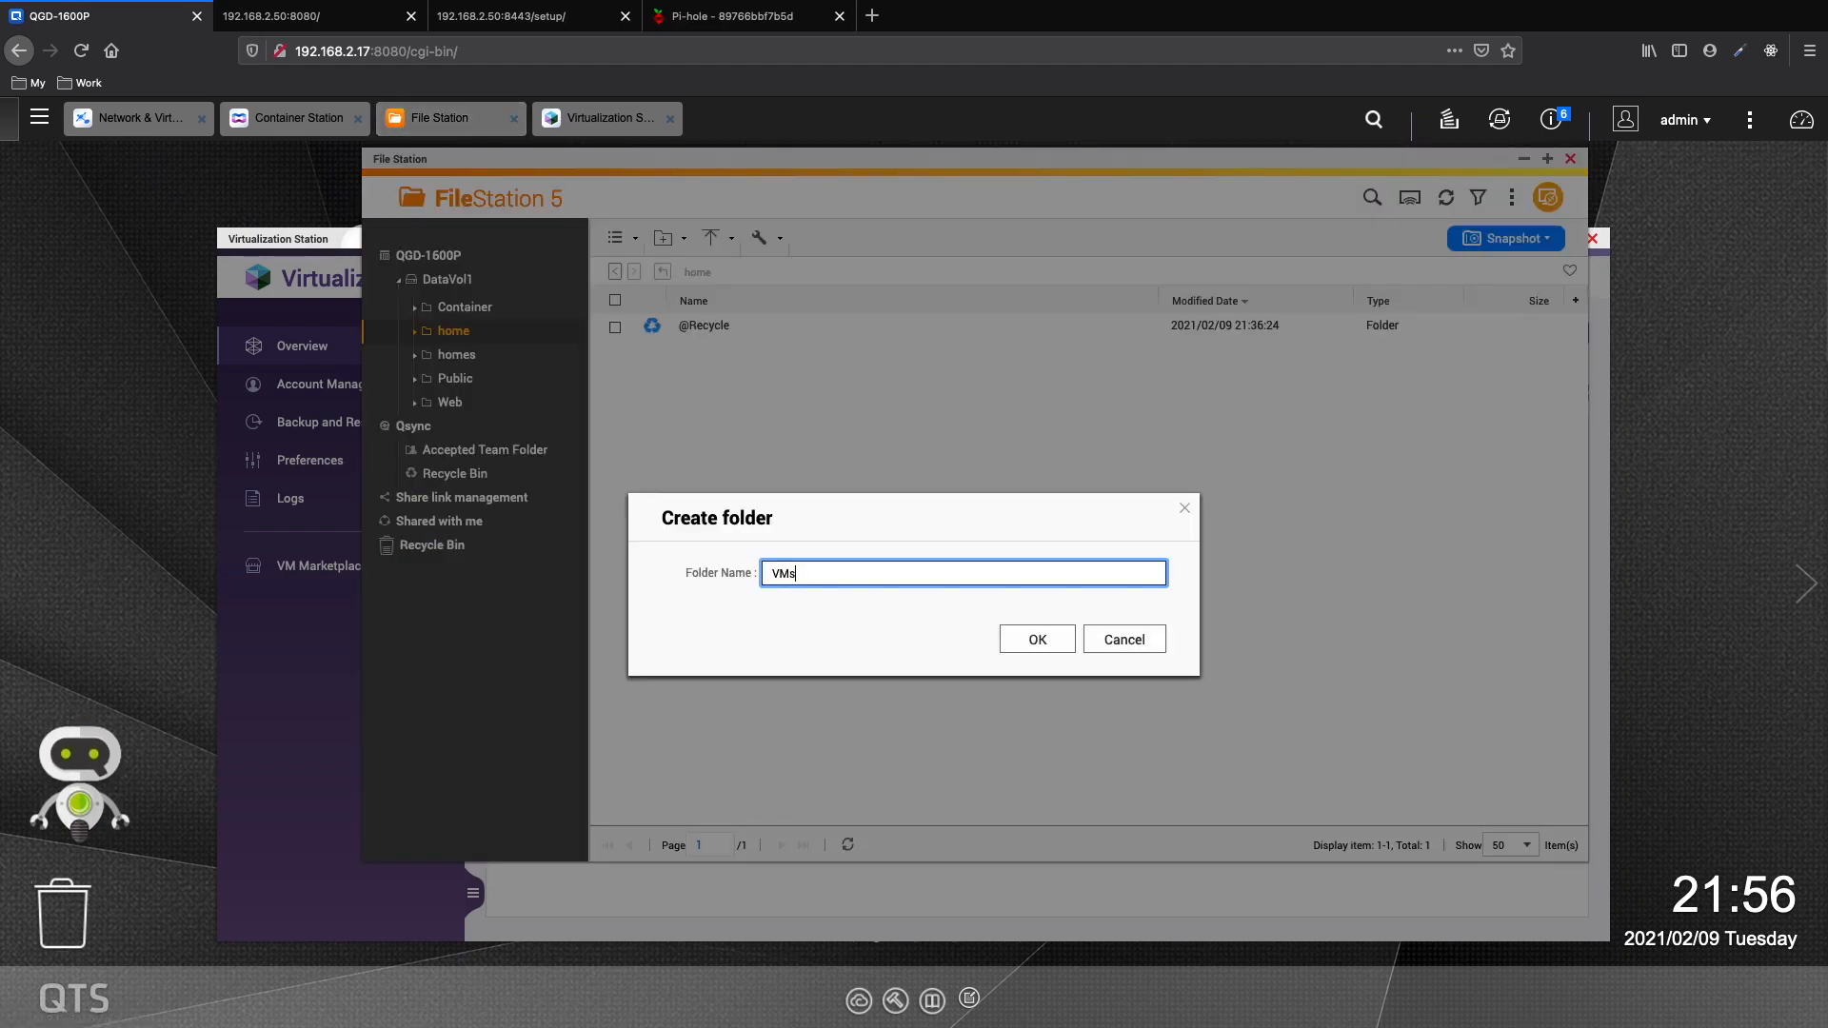
left_click(1040, 644)
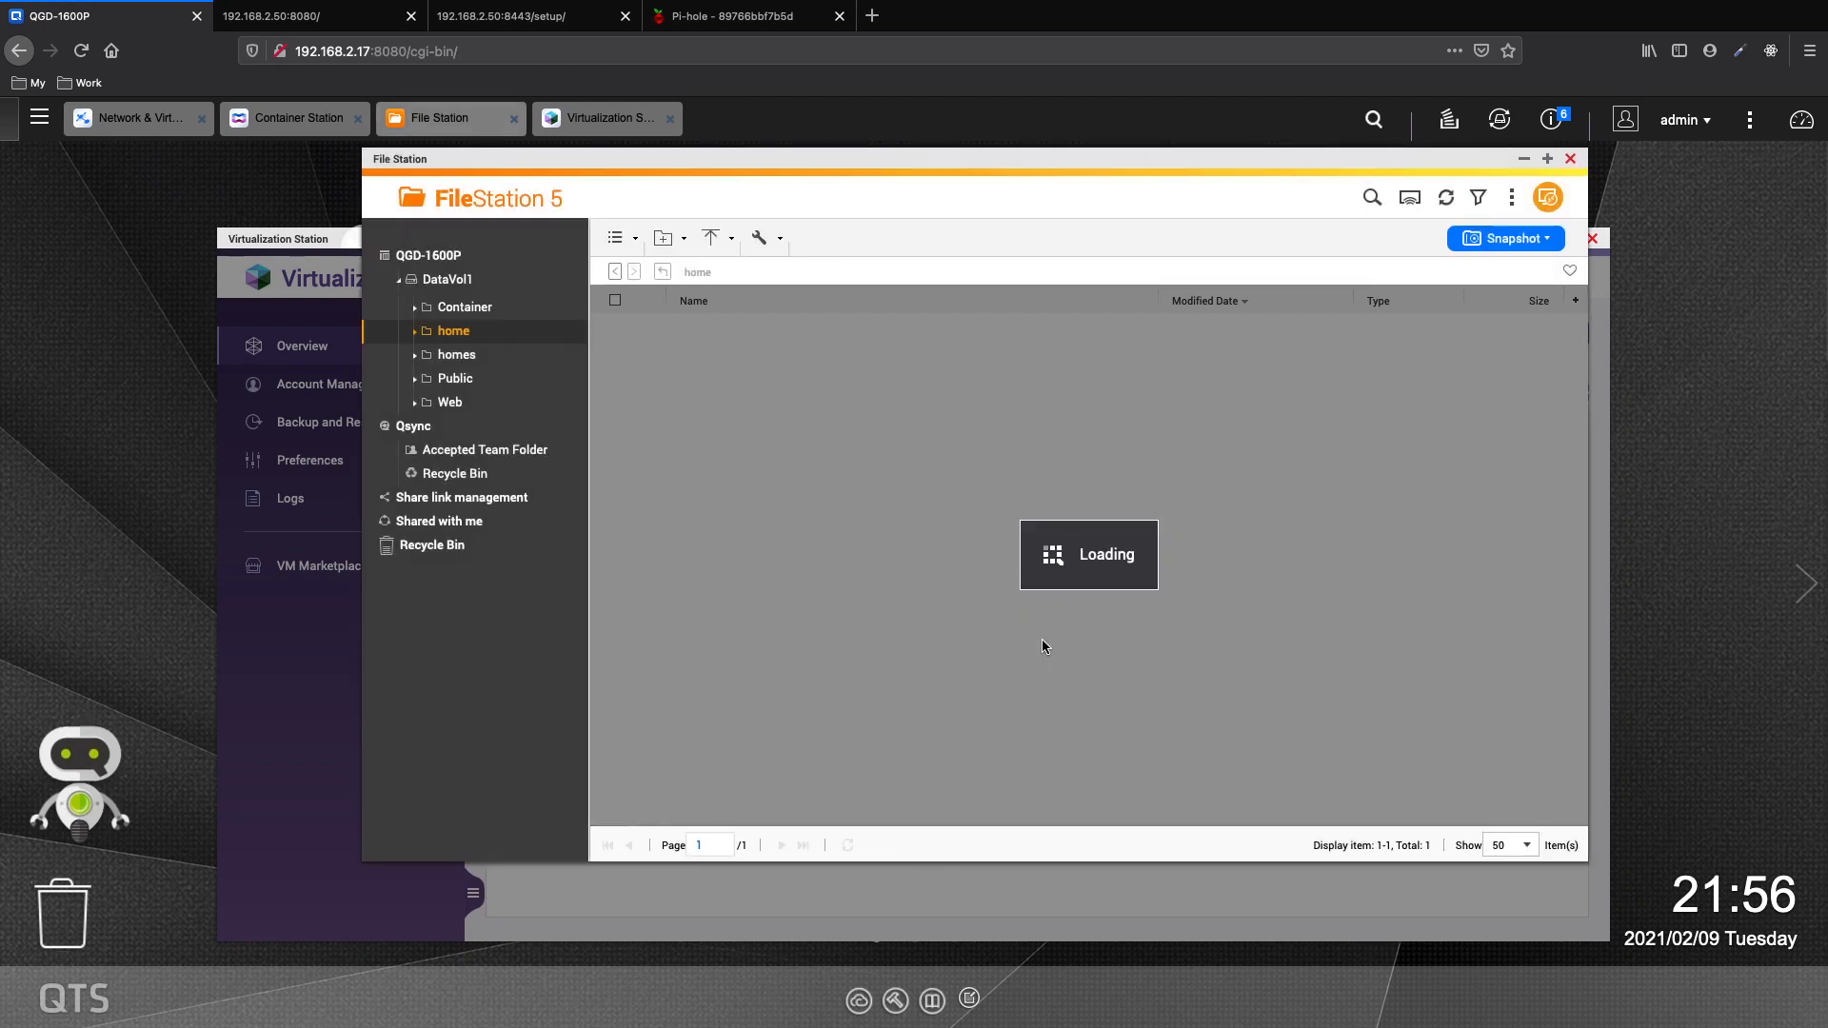
left_click(1571, 159)
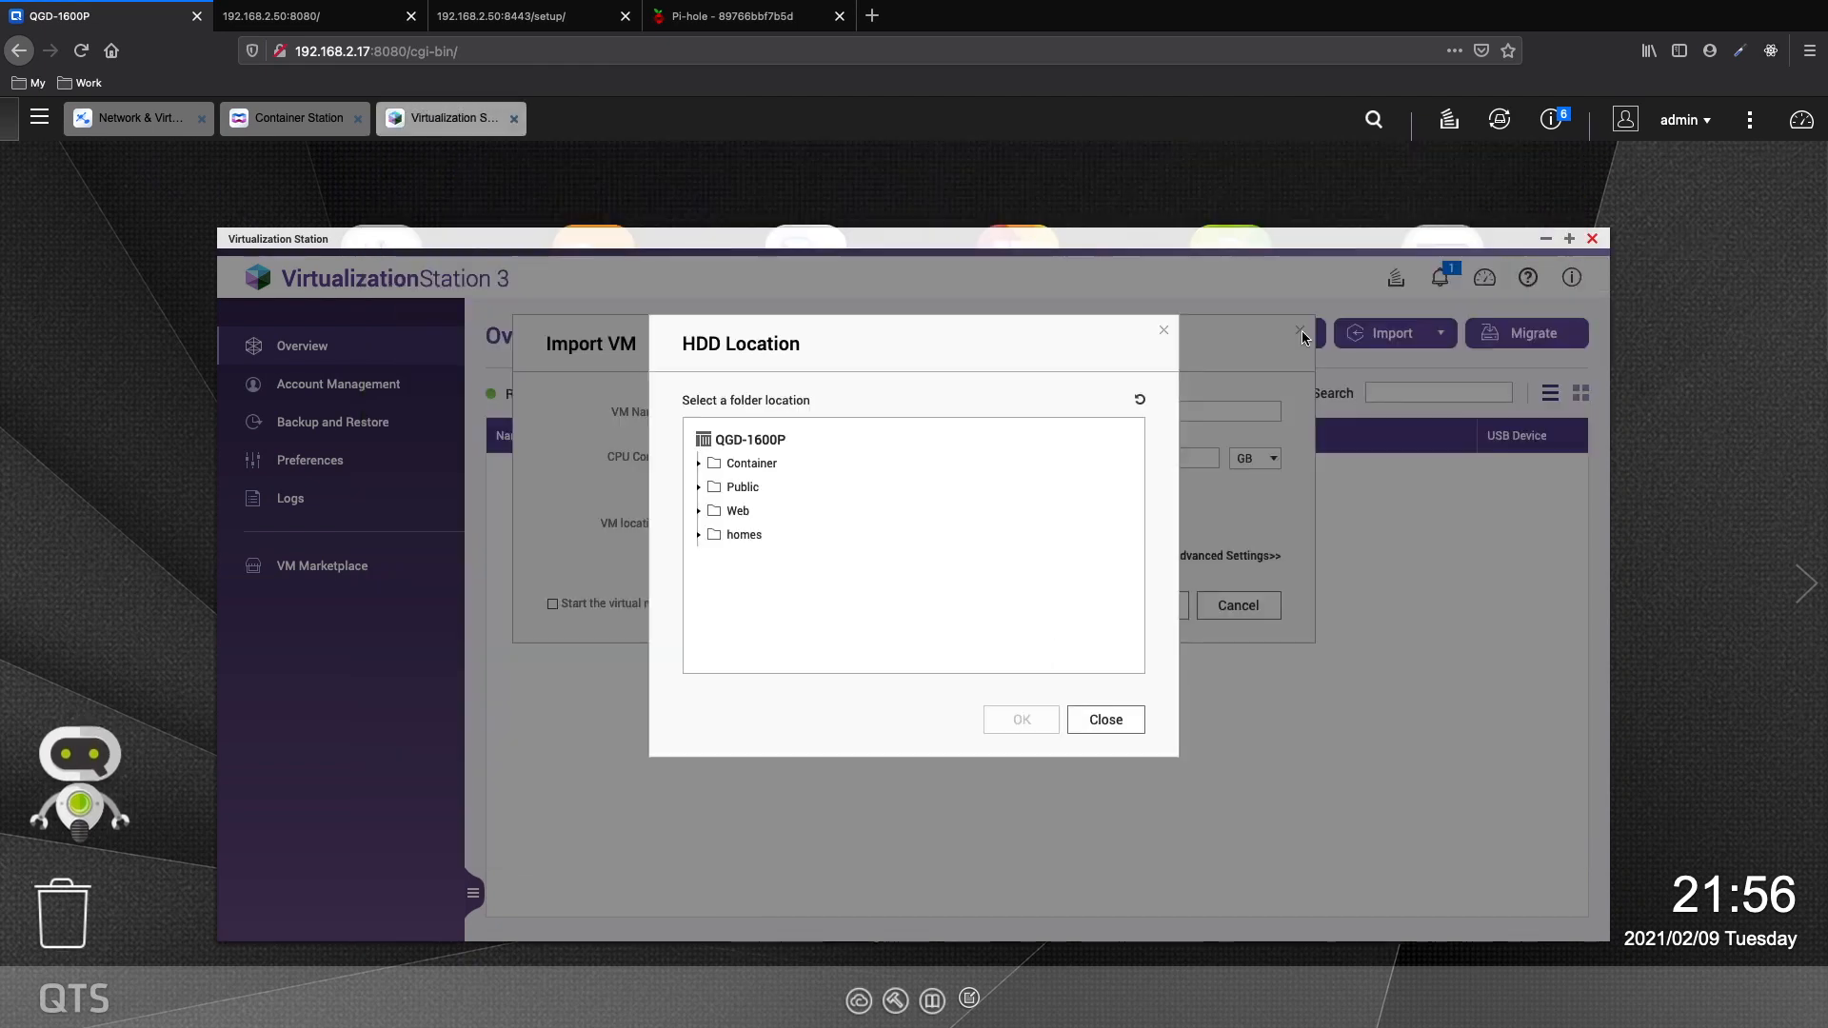
- Set the VM location to /homes/admin/VMs
left_click(744, 534)
left_click(759, 559)
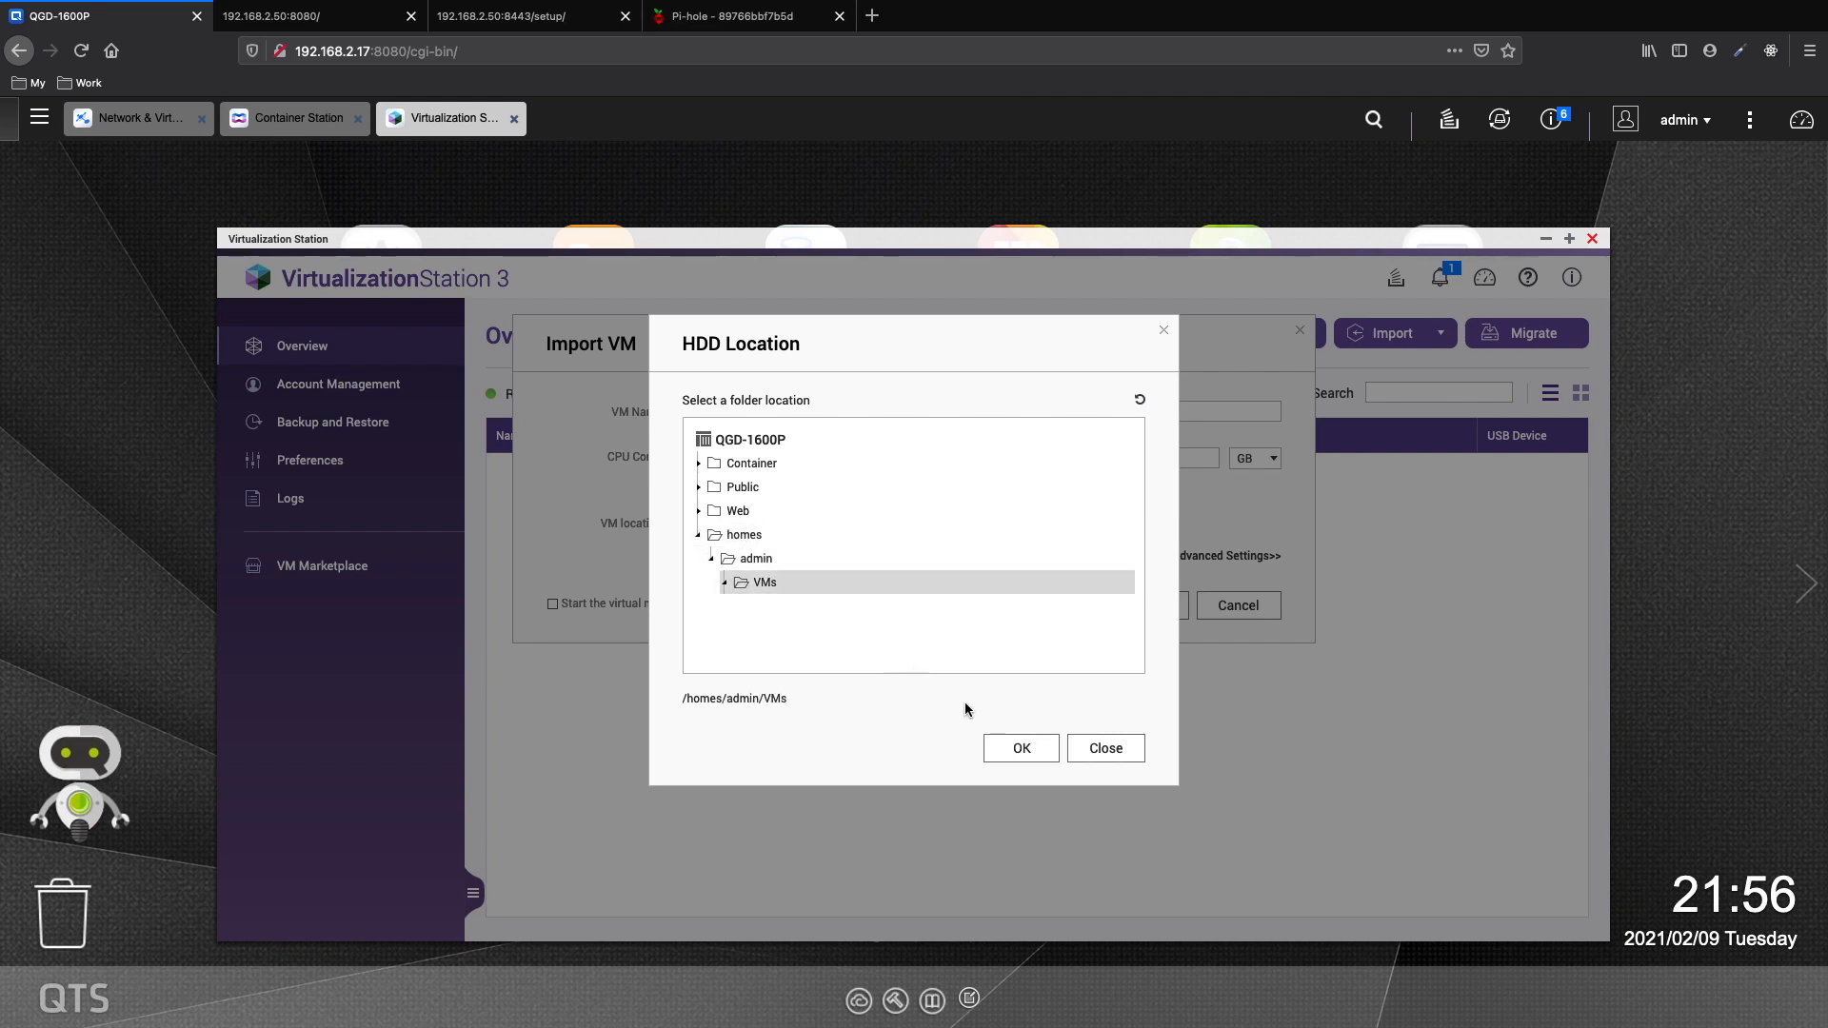
left_click(1027, 748)
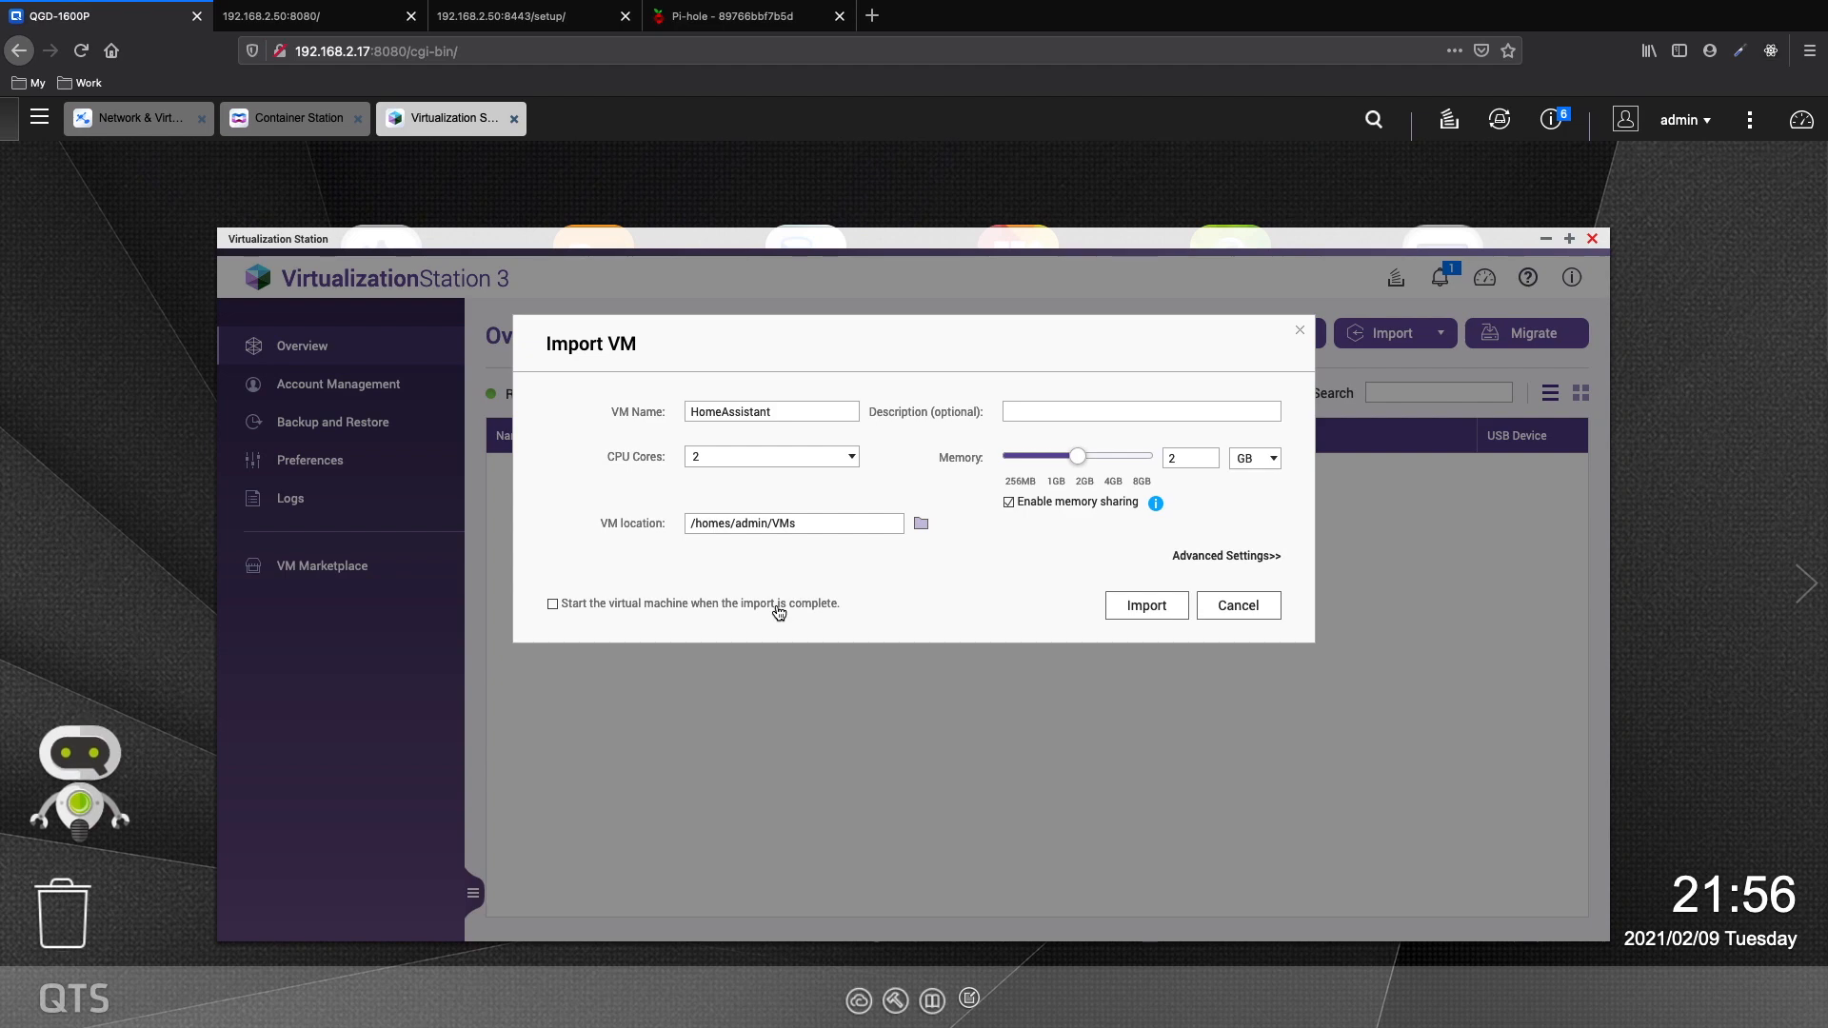
- In the advanced settings, connect Adapter 1 to Virtual Switch ad3 (192.168.2.18) and import the HomeAssistant VM
left_click(1226, 558)
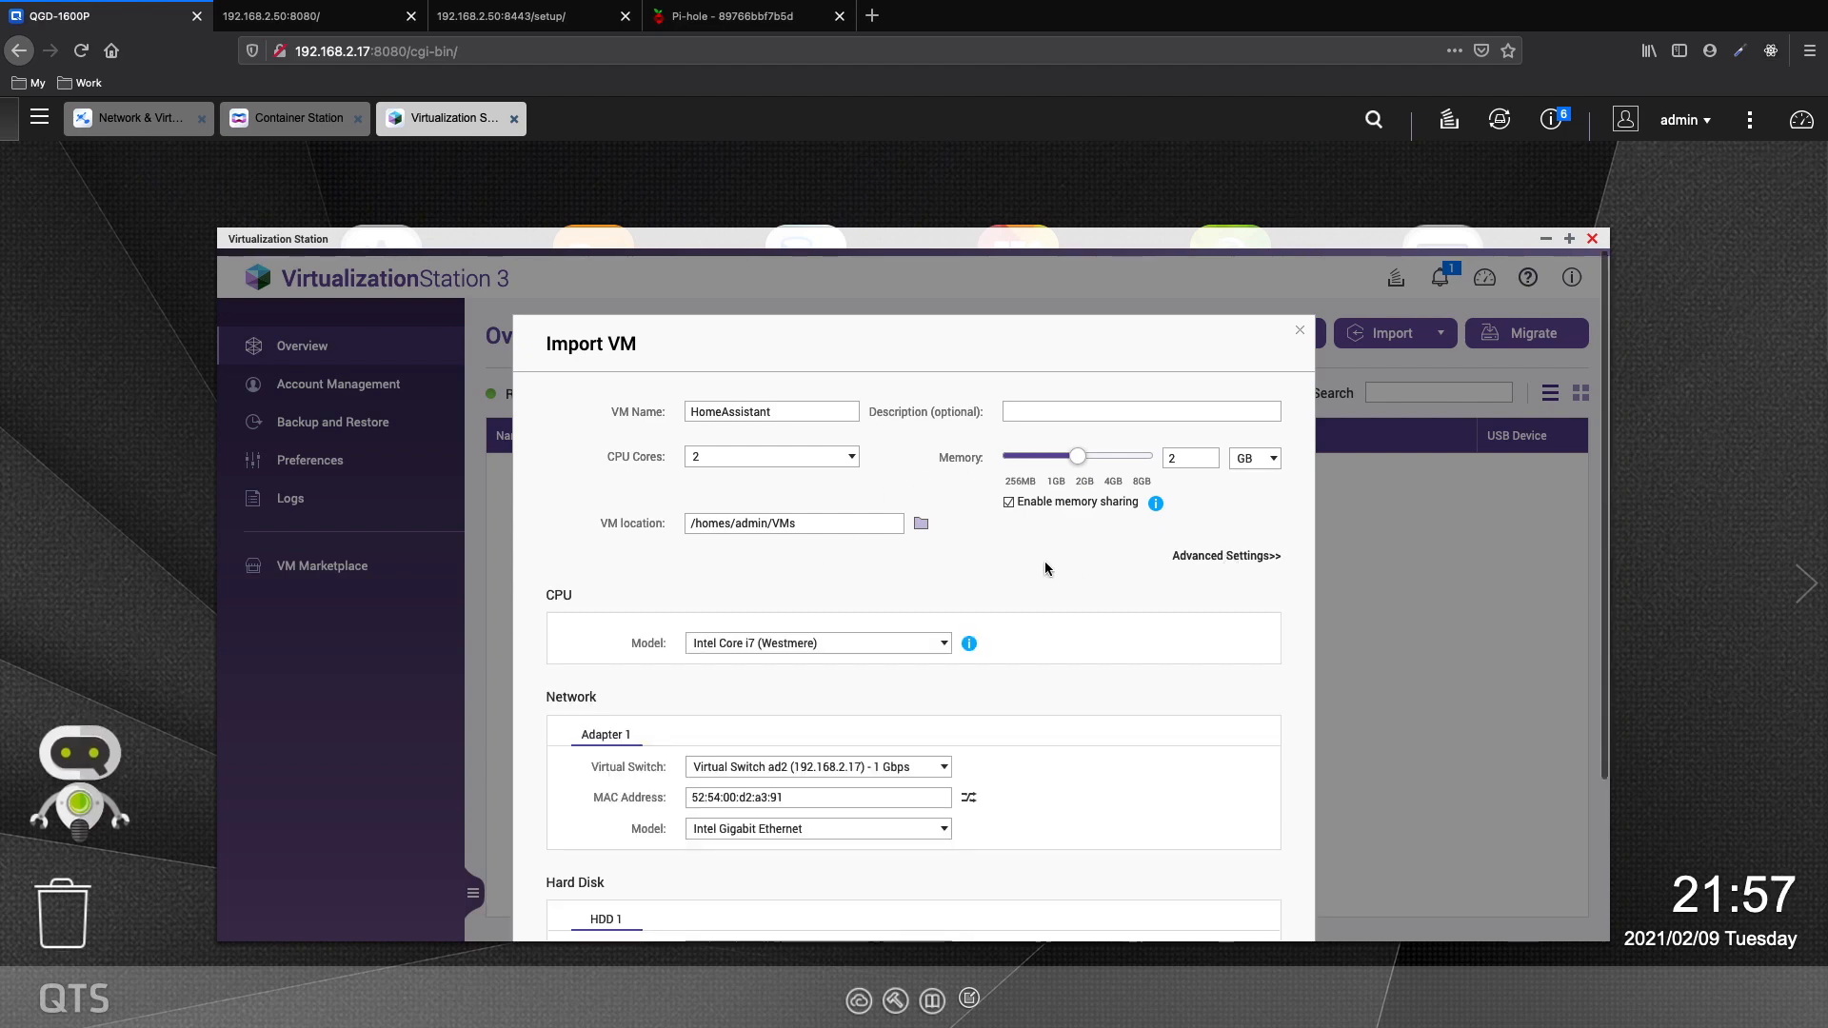
scroll(1067, 570, "down", 3)
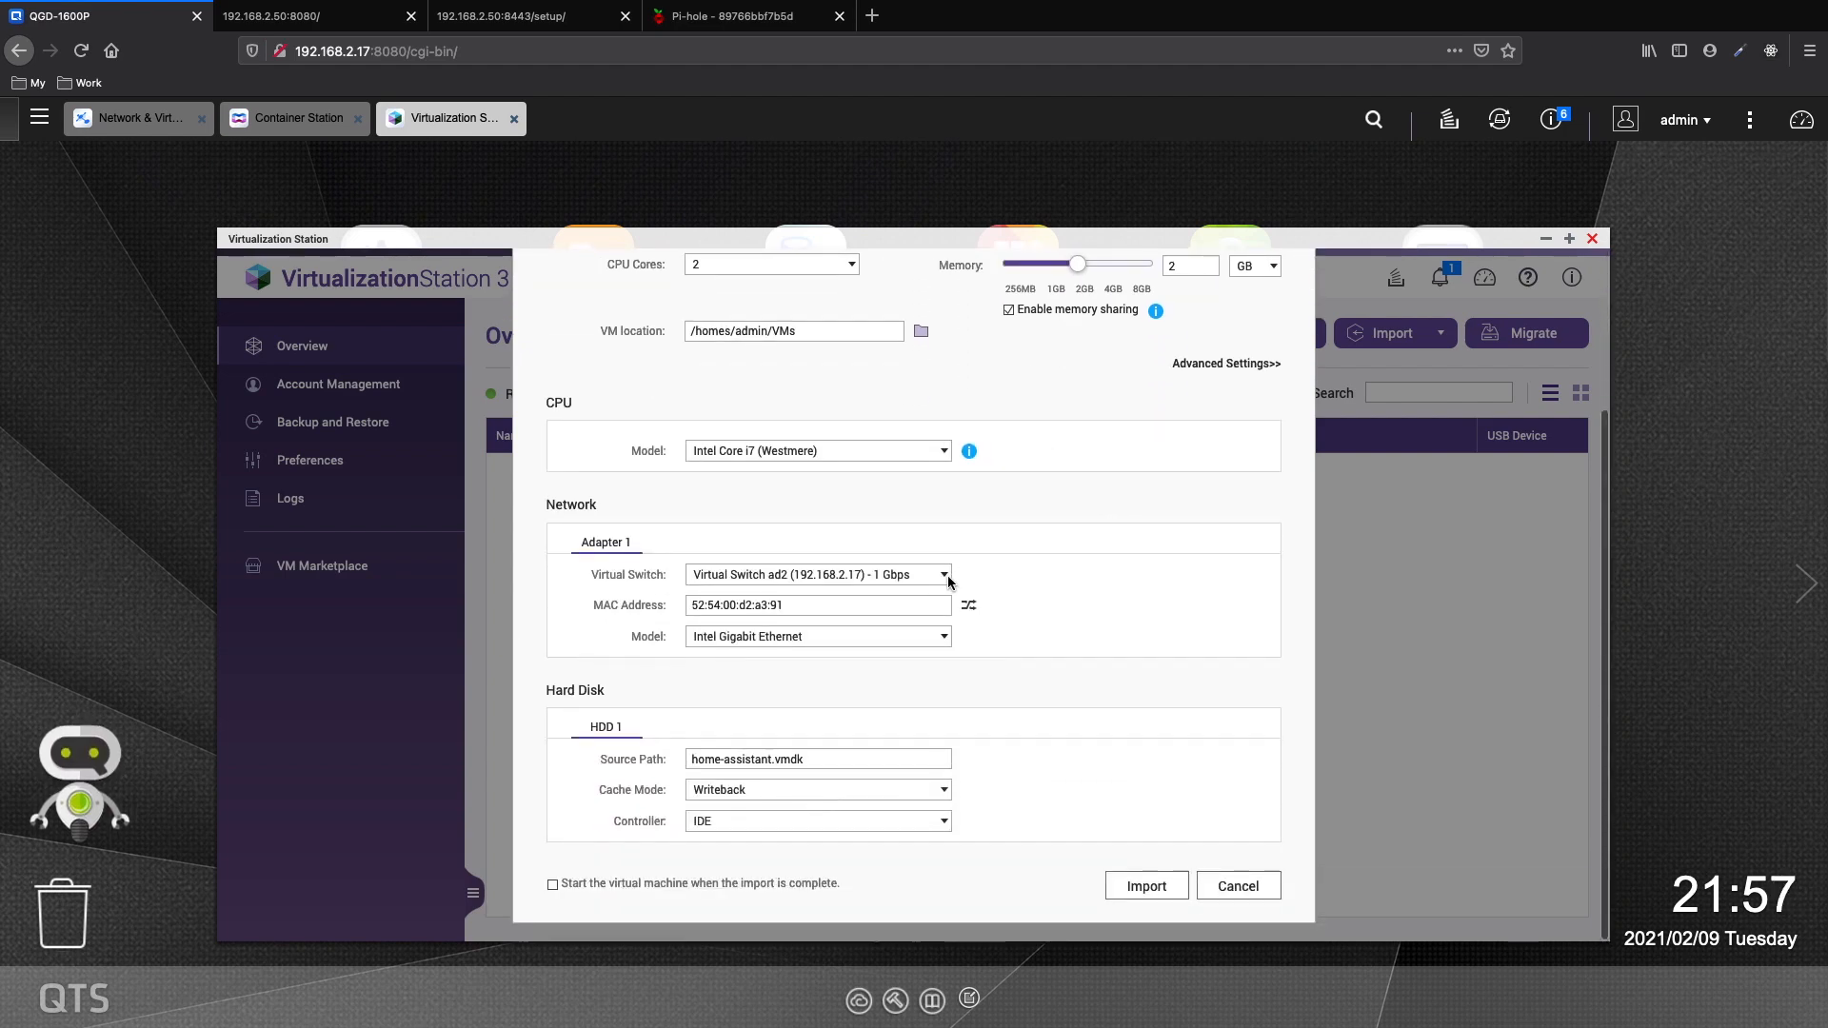
left_click(946, 575)
left_click(854, 666)
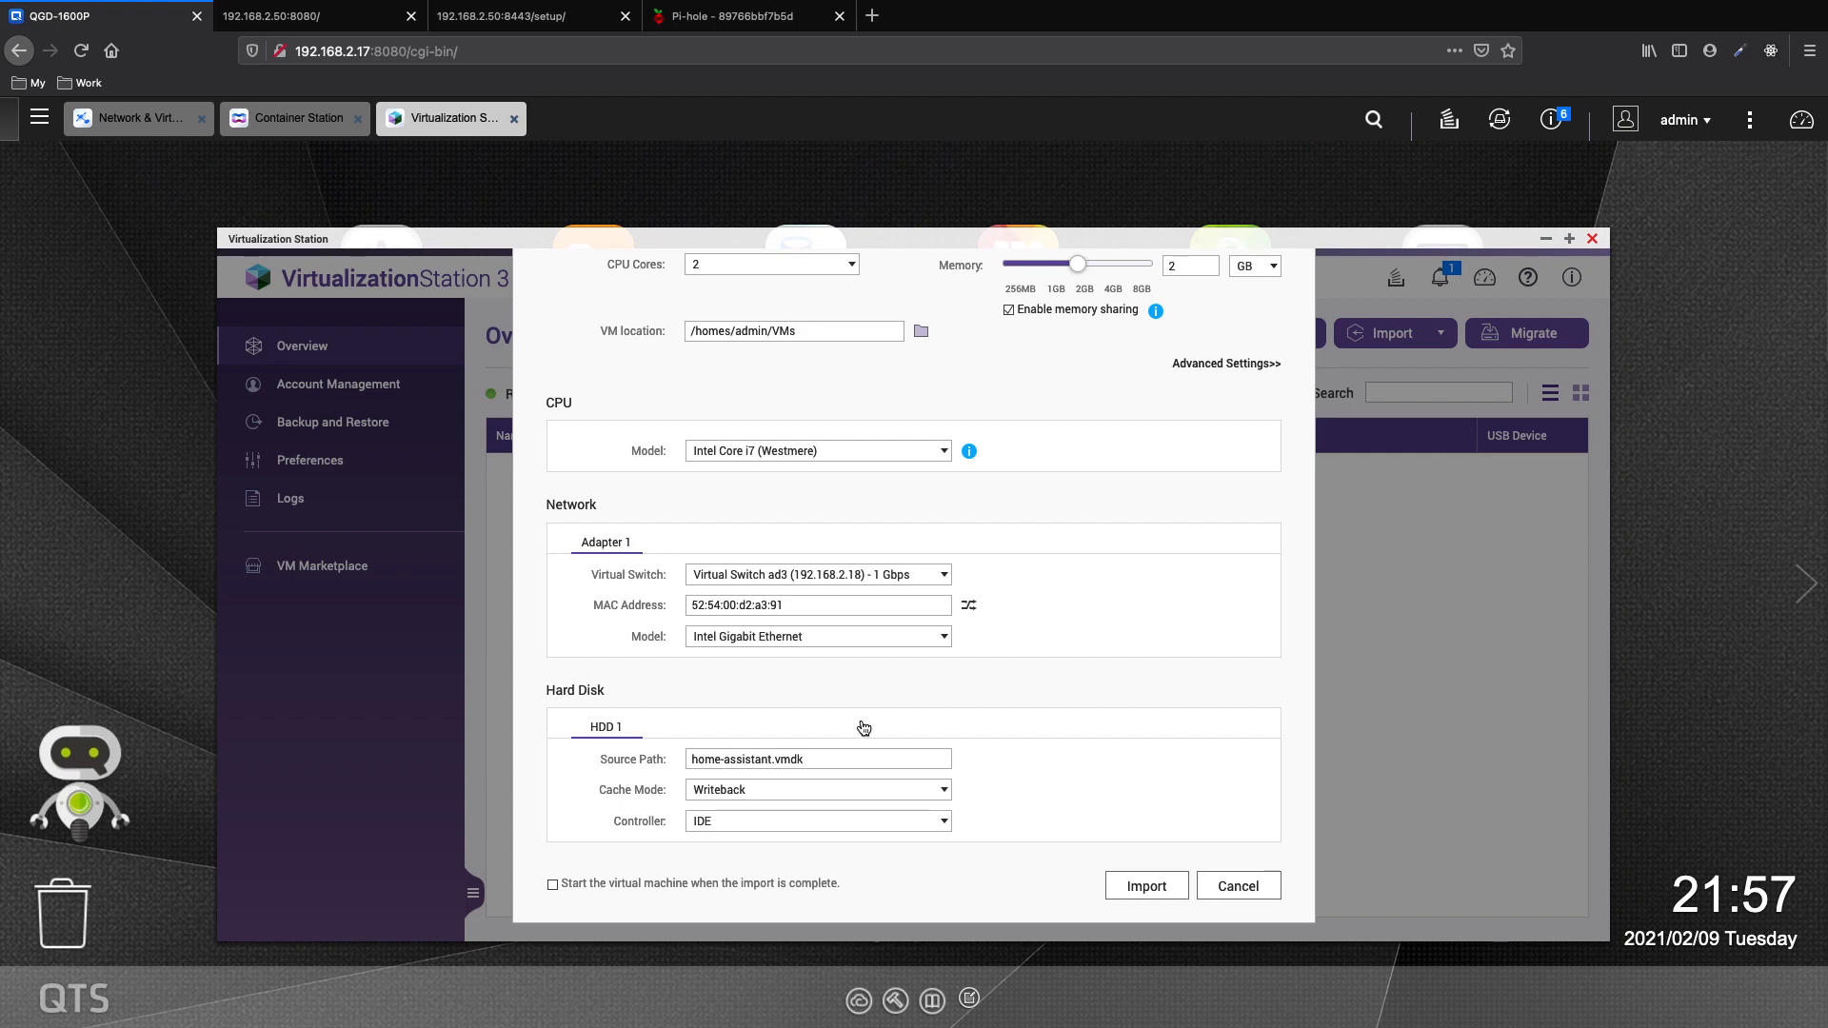
left_click(1172, 898)
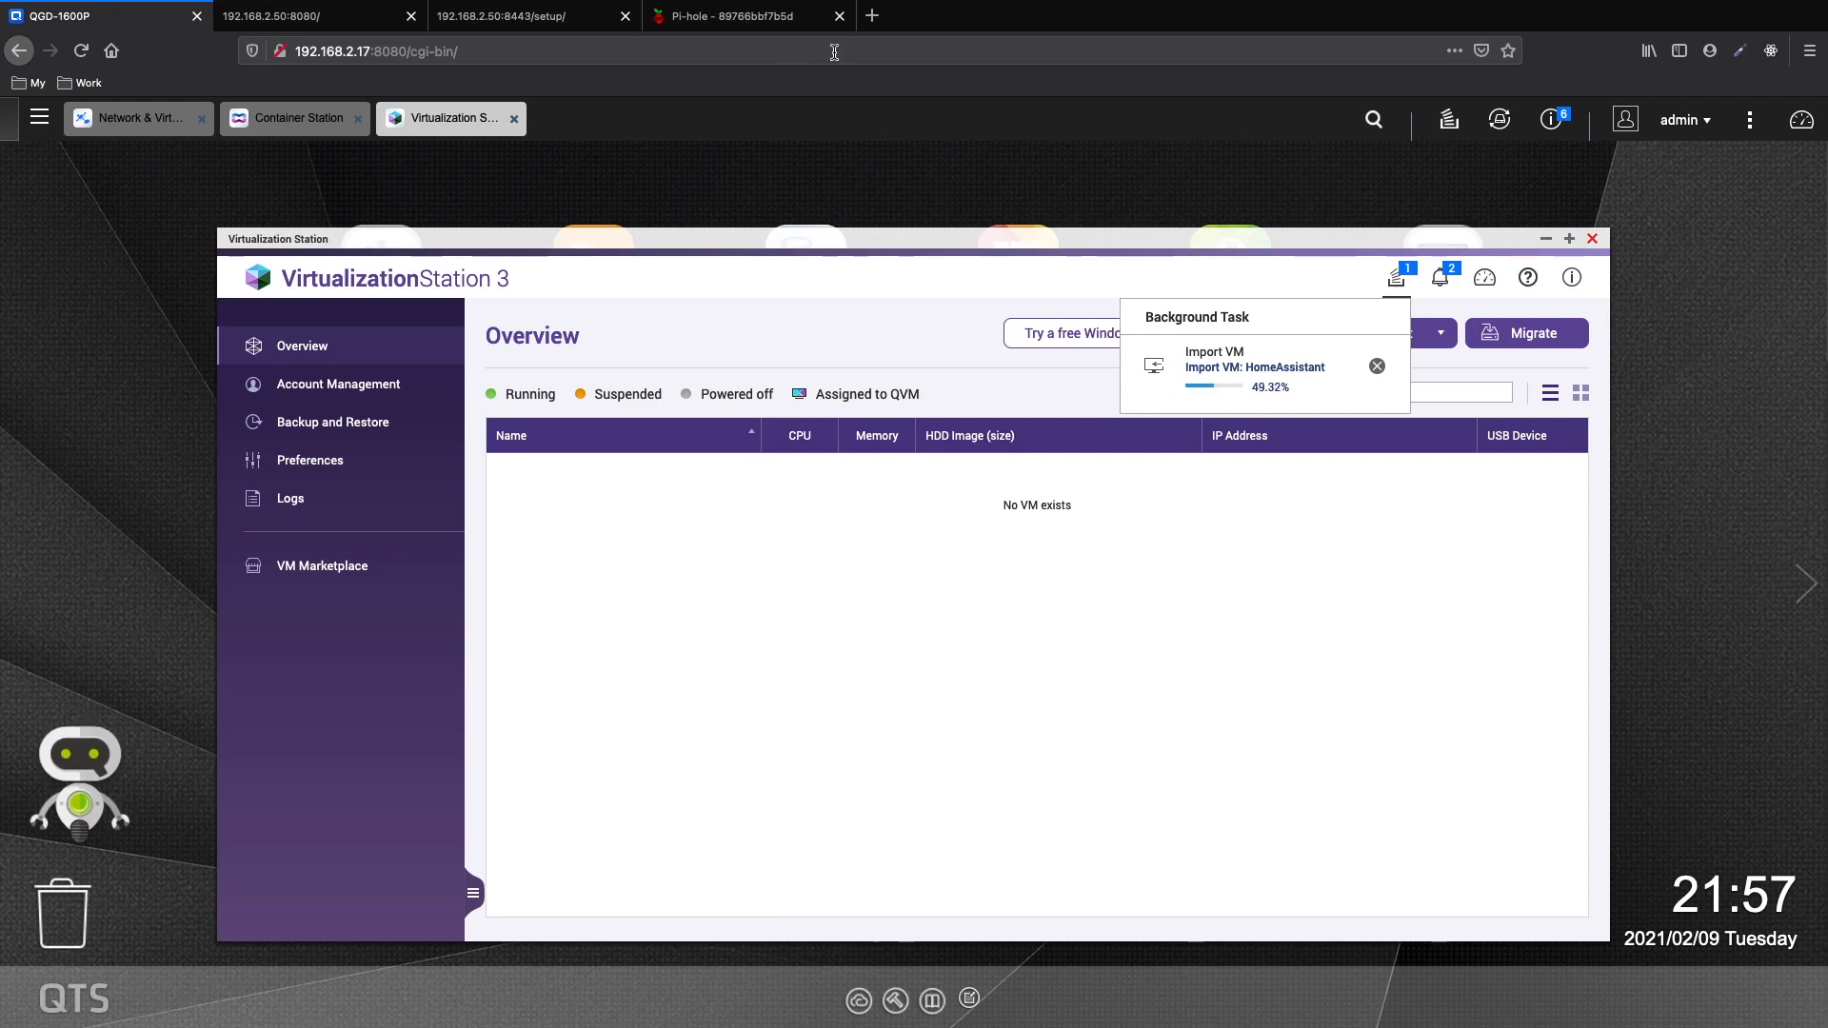
- Search the web for "home assistant" in a new tab and open the site's Home Assistant OS installation page through its getting-started guide
left_click(873, 16)
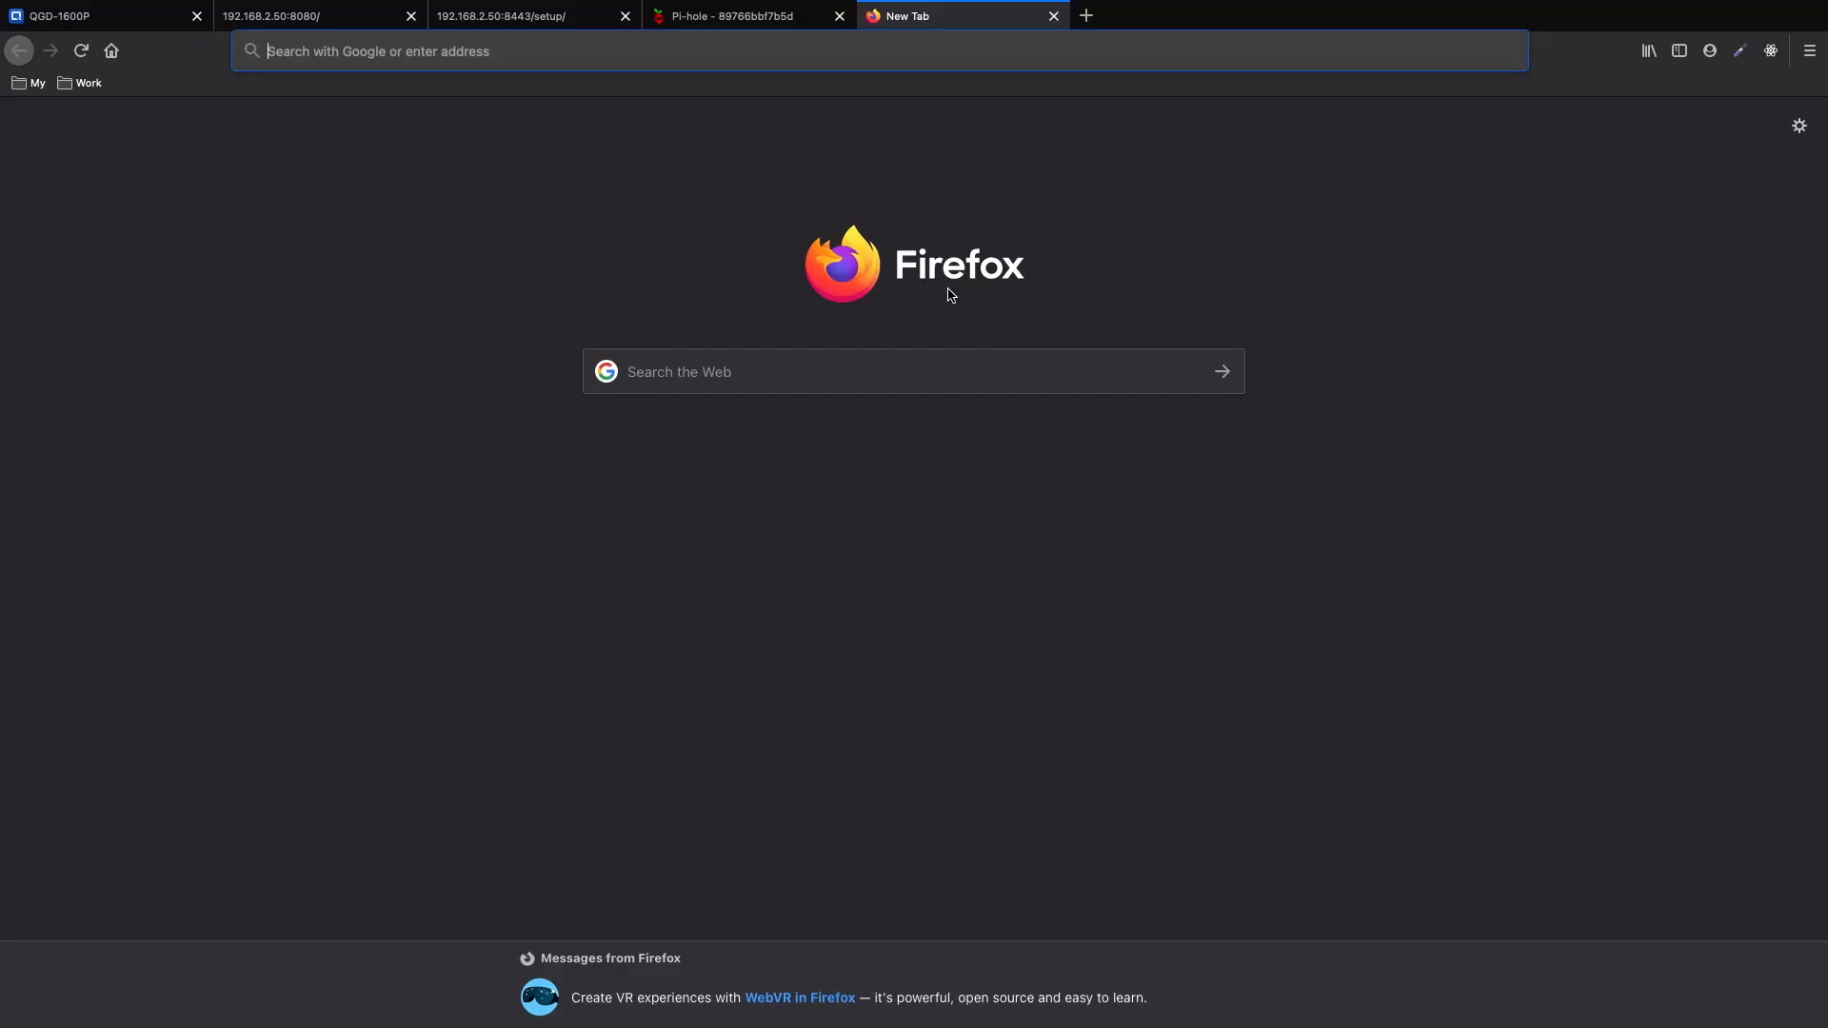
type("home assistant")
key("Return")
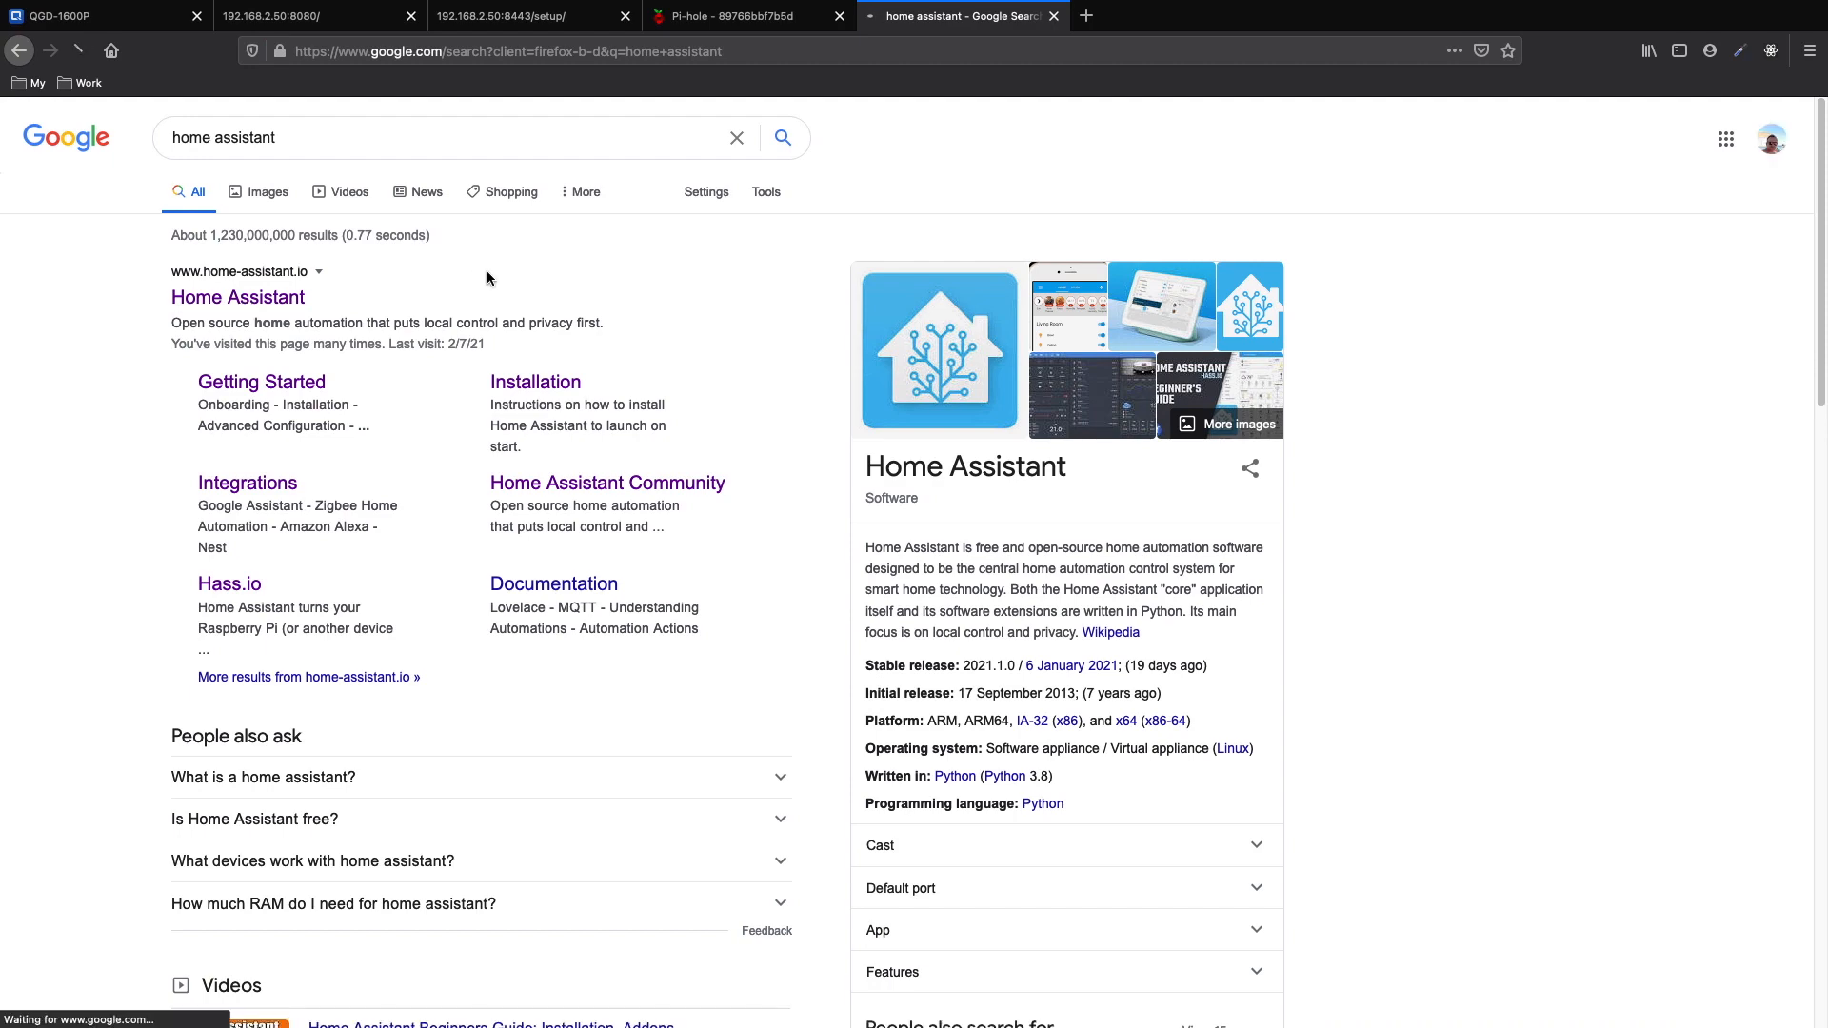
left_click(488, 275)
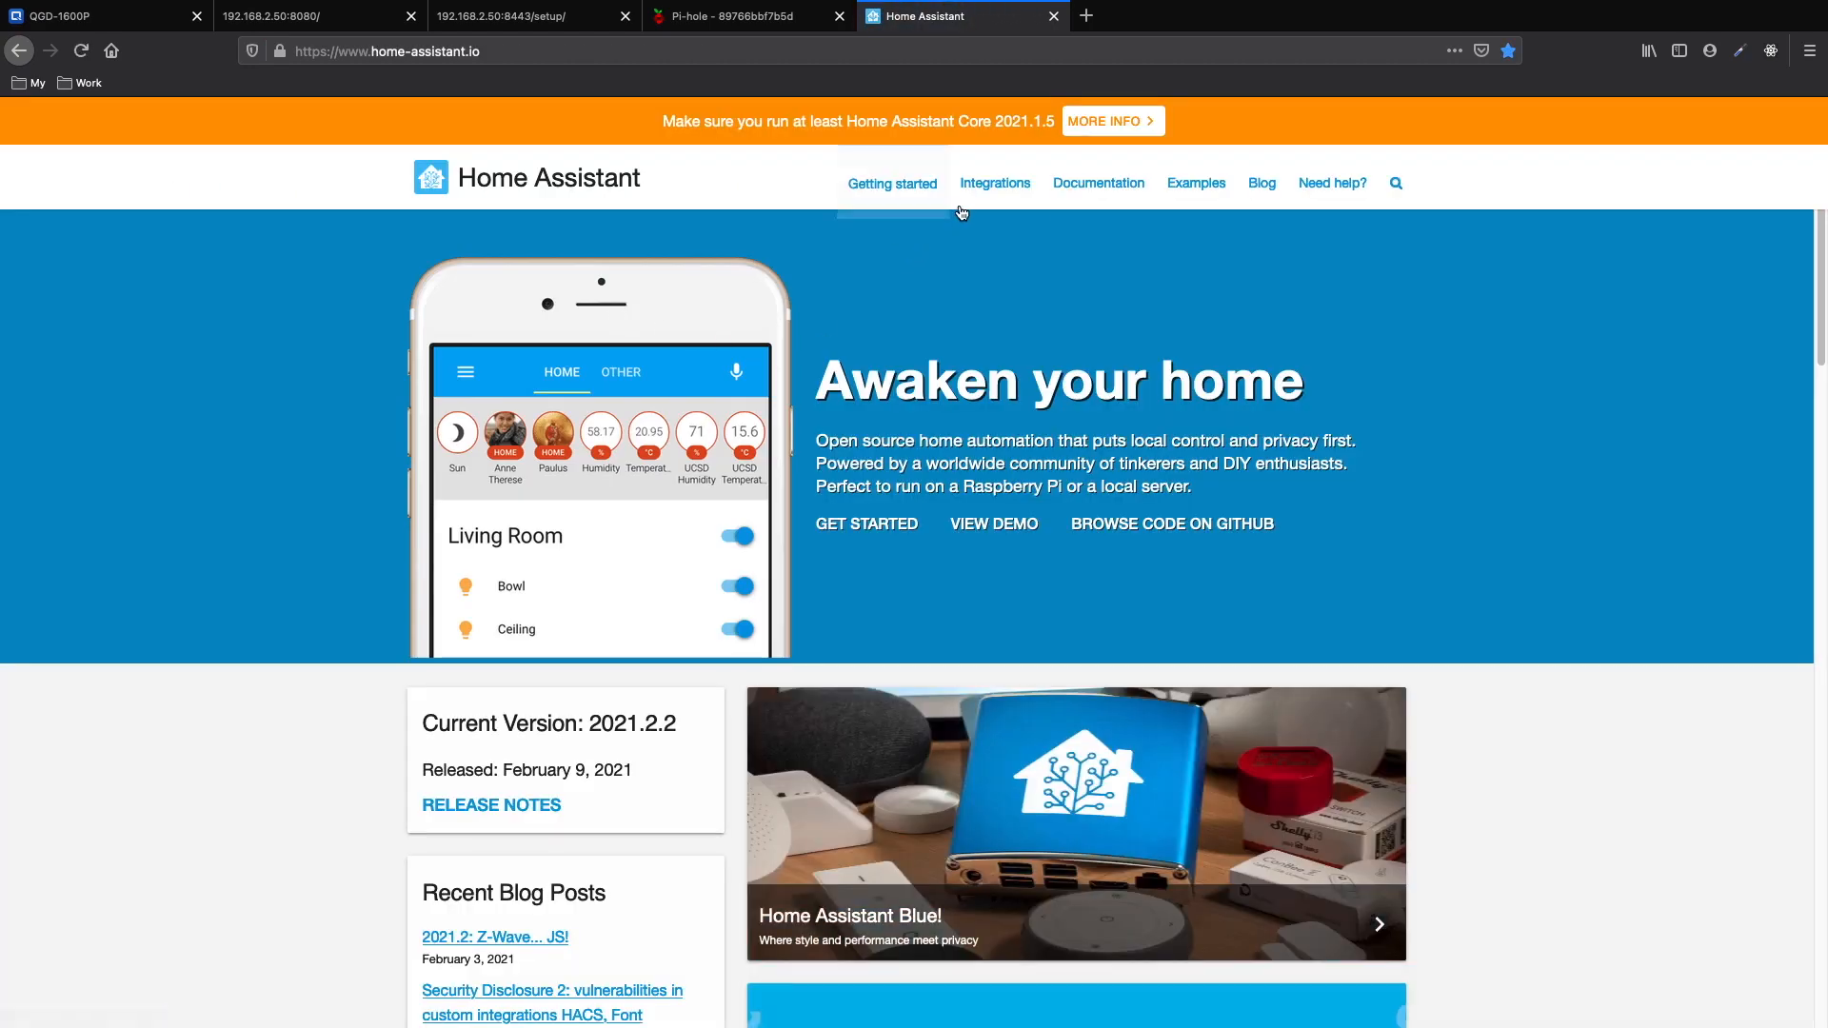
left_click(871, 183)
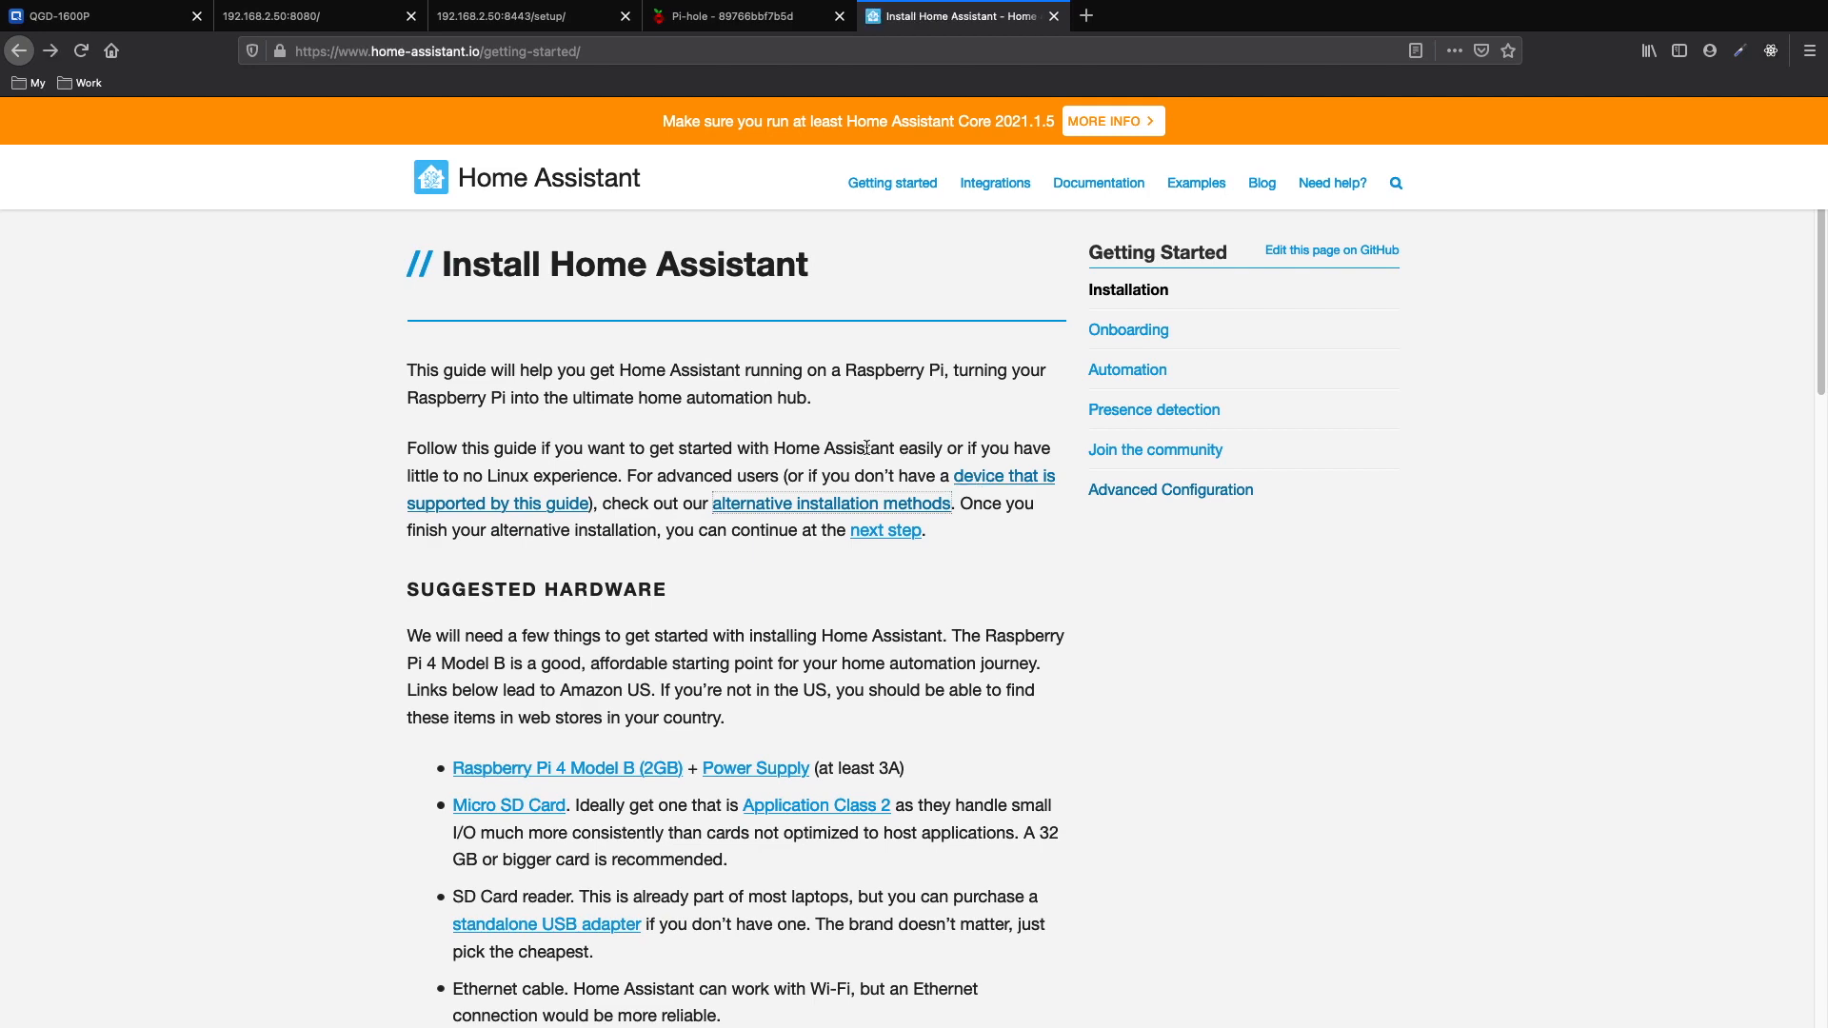
left_click(995, 481)
- Locate the OVA virtual appliance download, preview its save option, cancel the download, and close the browser tab
scroll(825, 460, "down", 3)
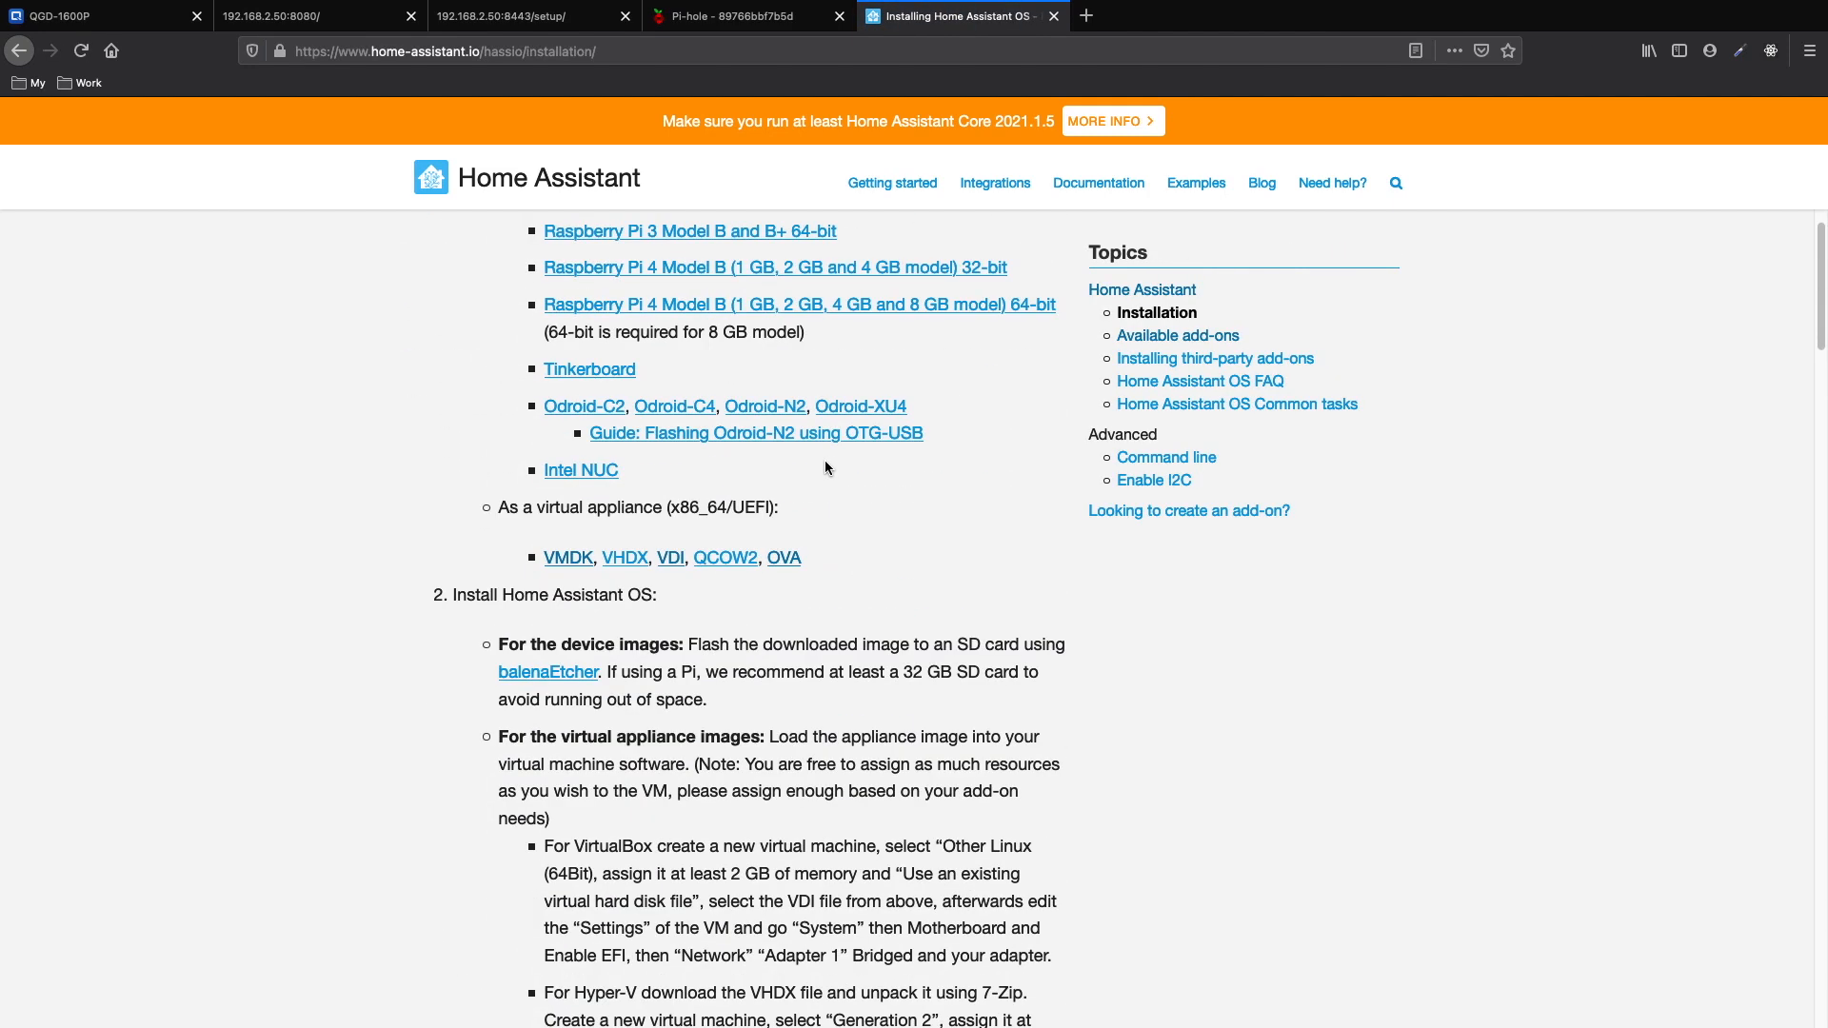
scroll(888, 505, "up", 4)
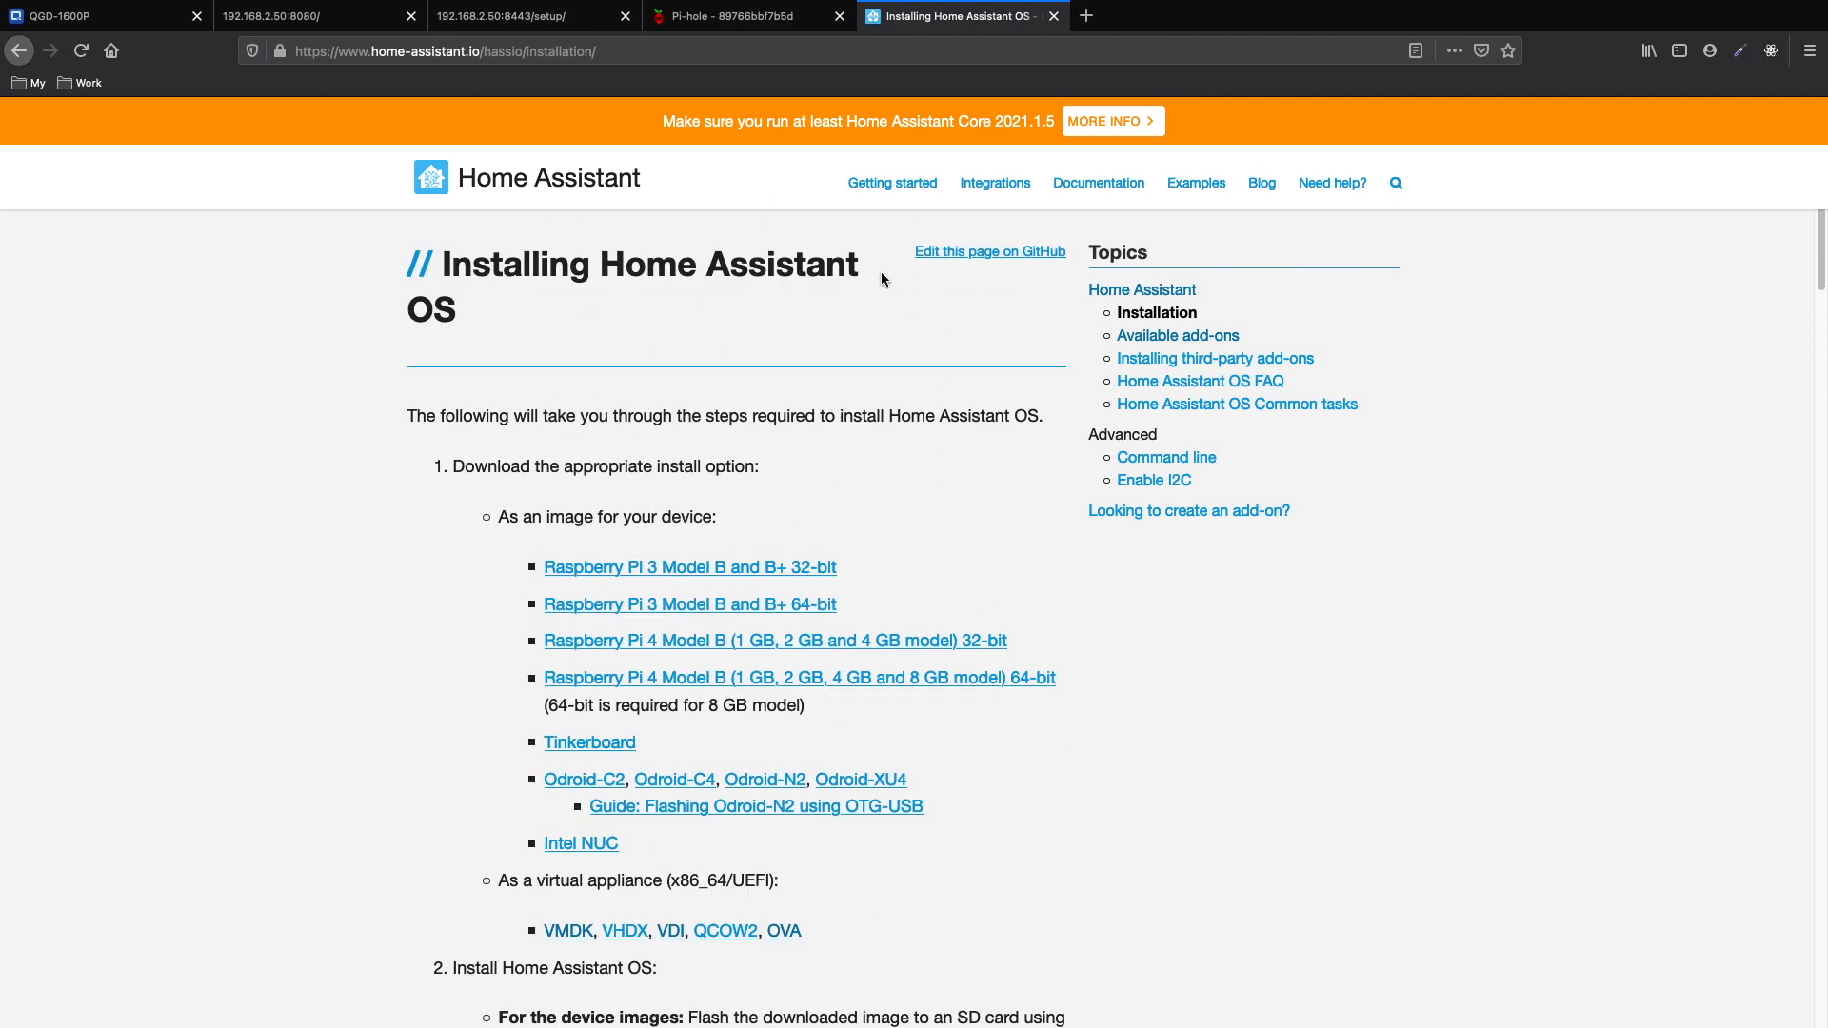
scroll(895, 381, "down", 4)
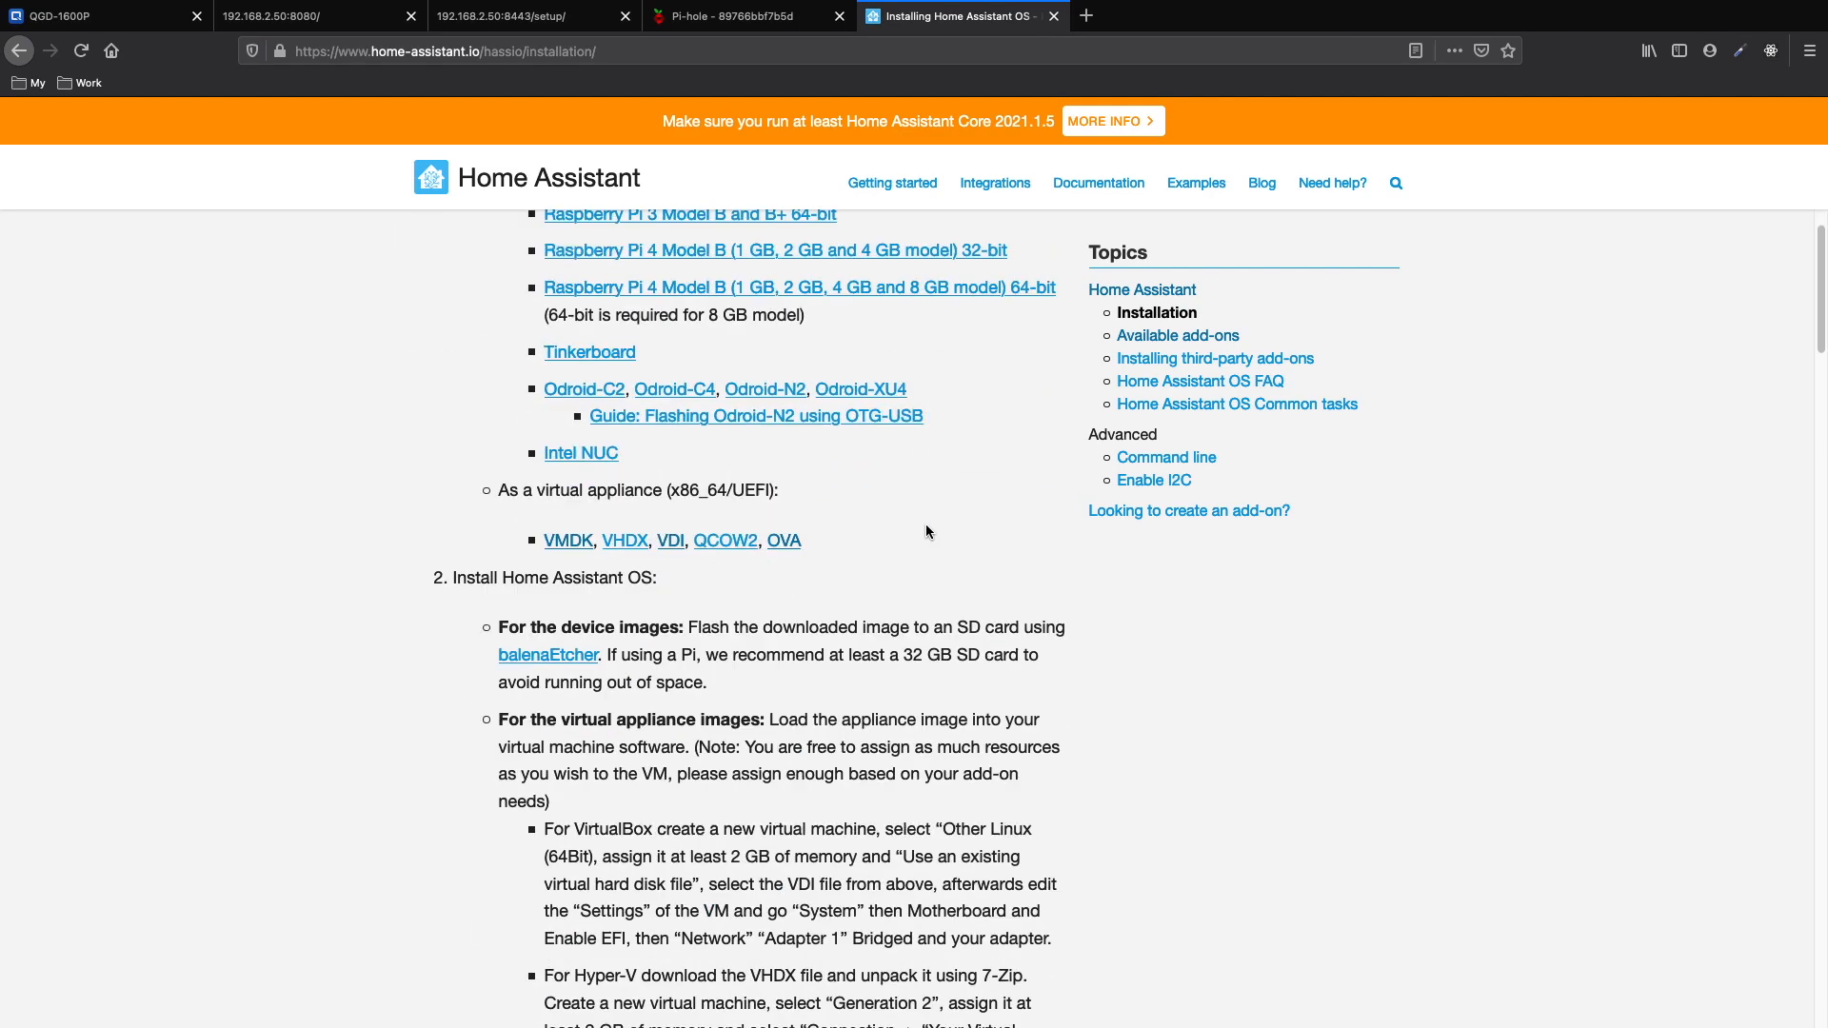
left_click(785, 542)
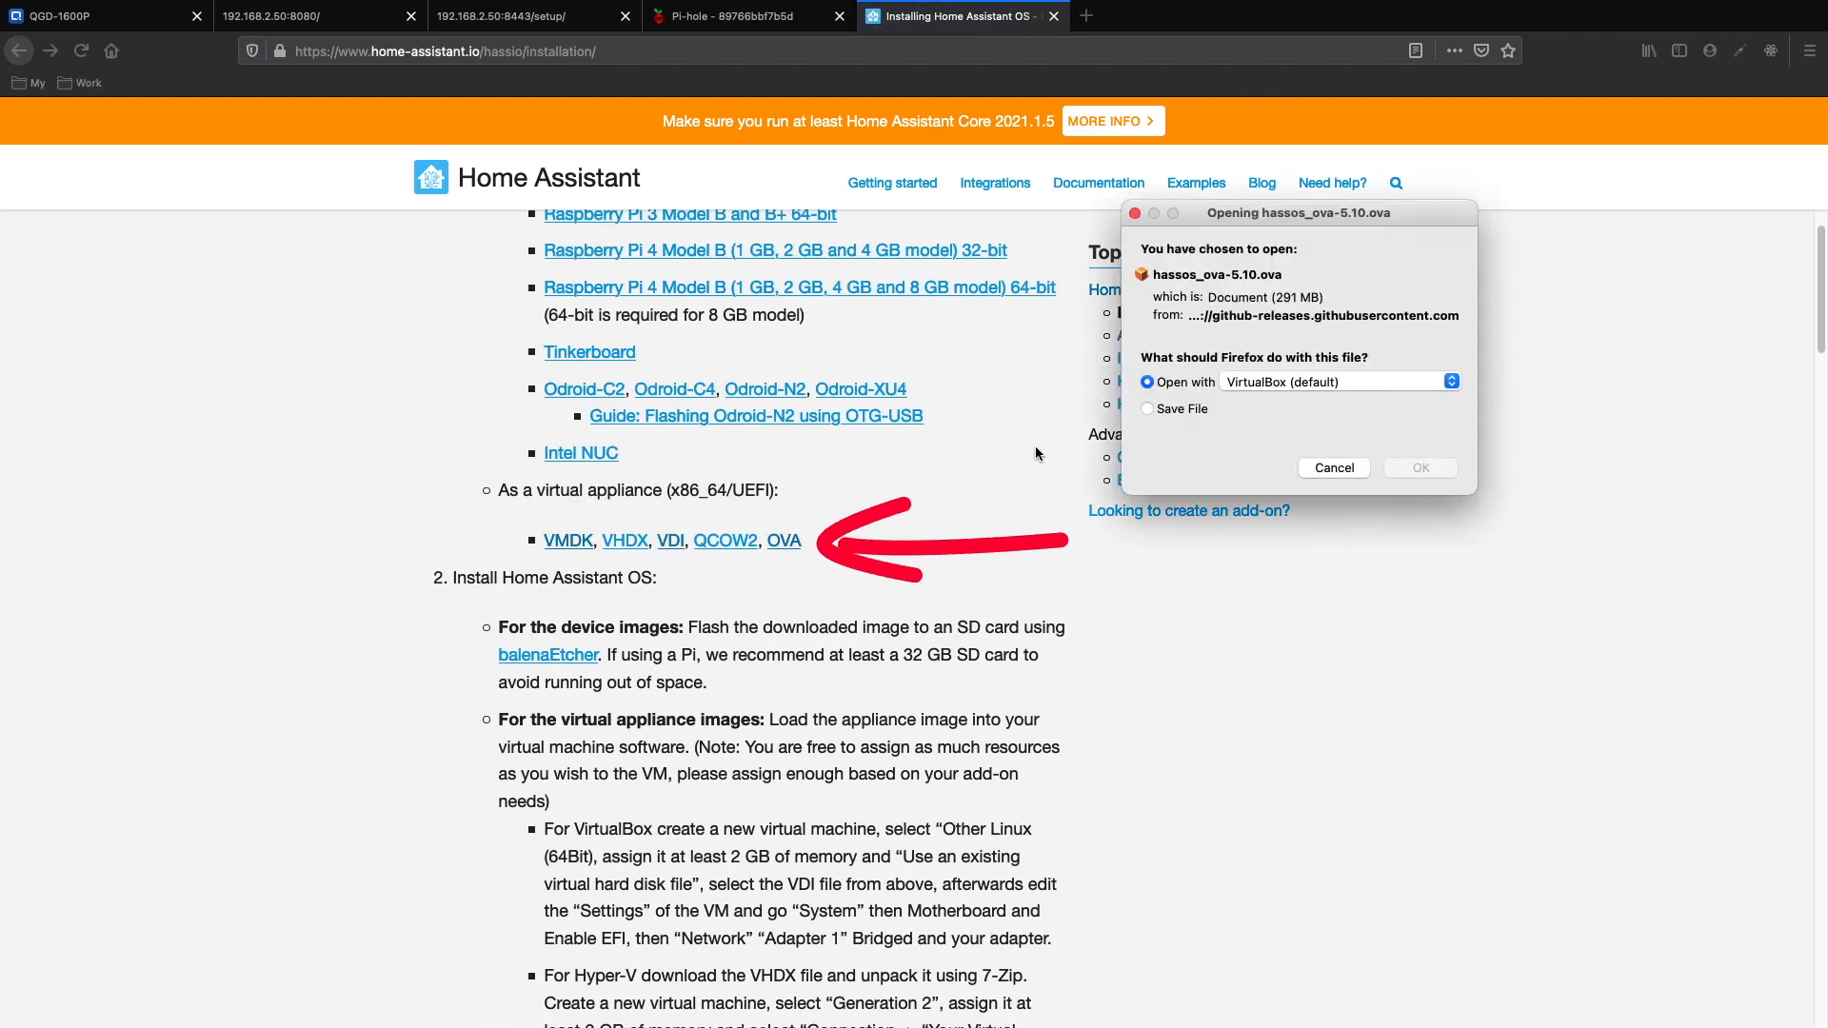
left_click(1179, 410)
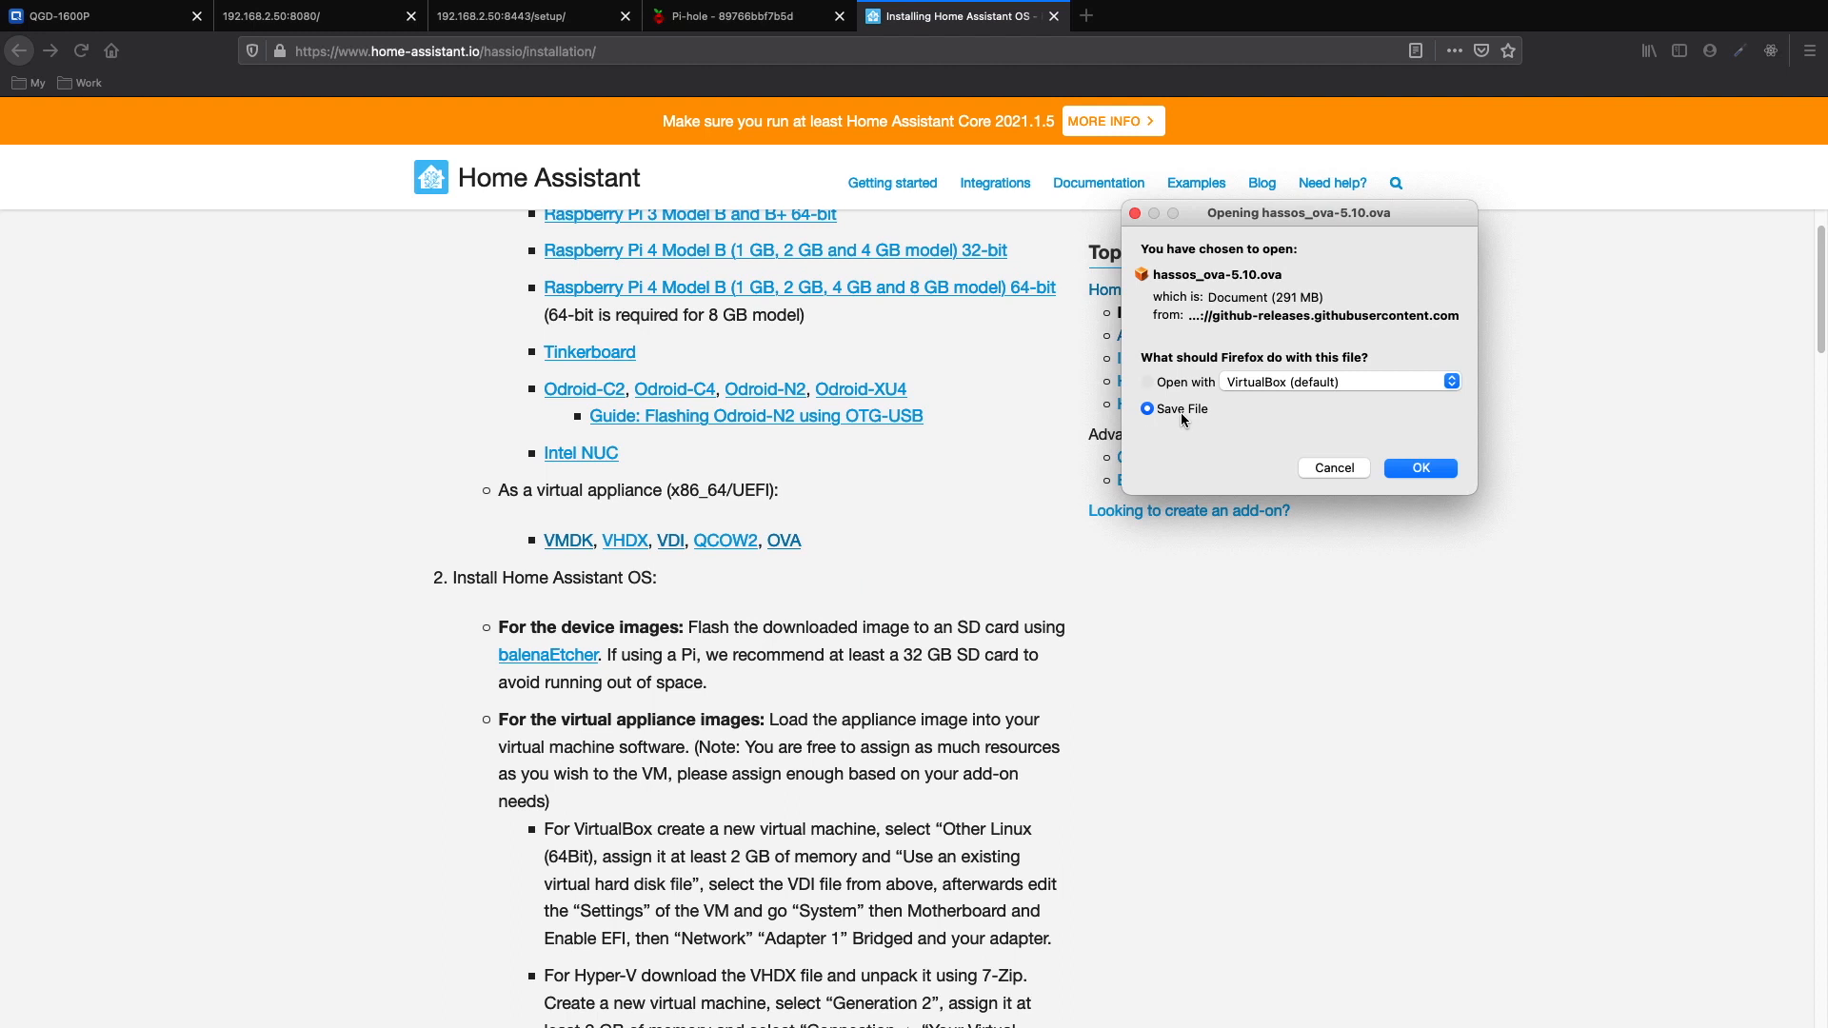
left_click(1336, 468)
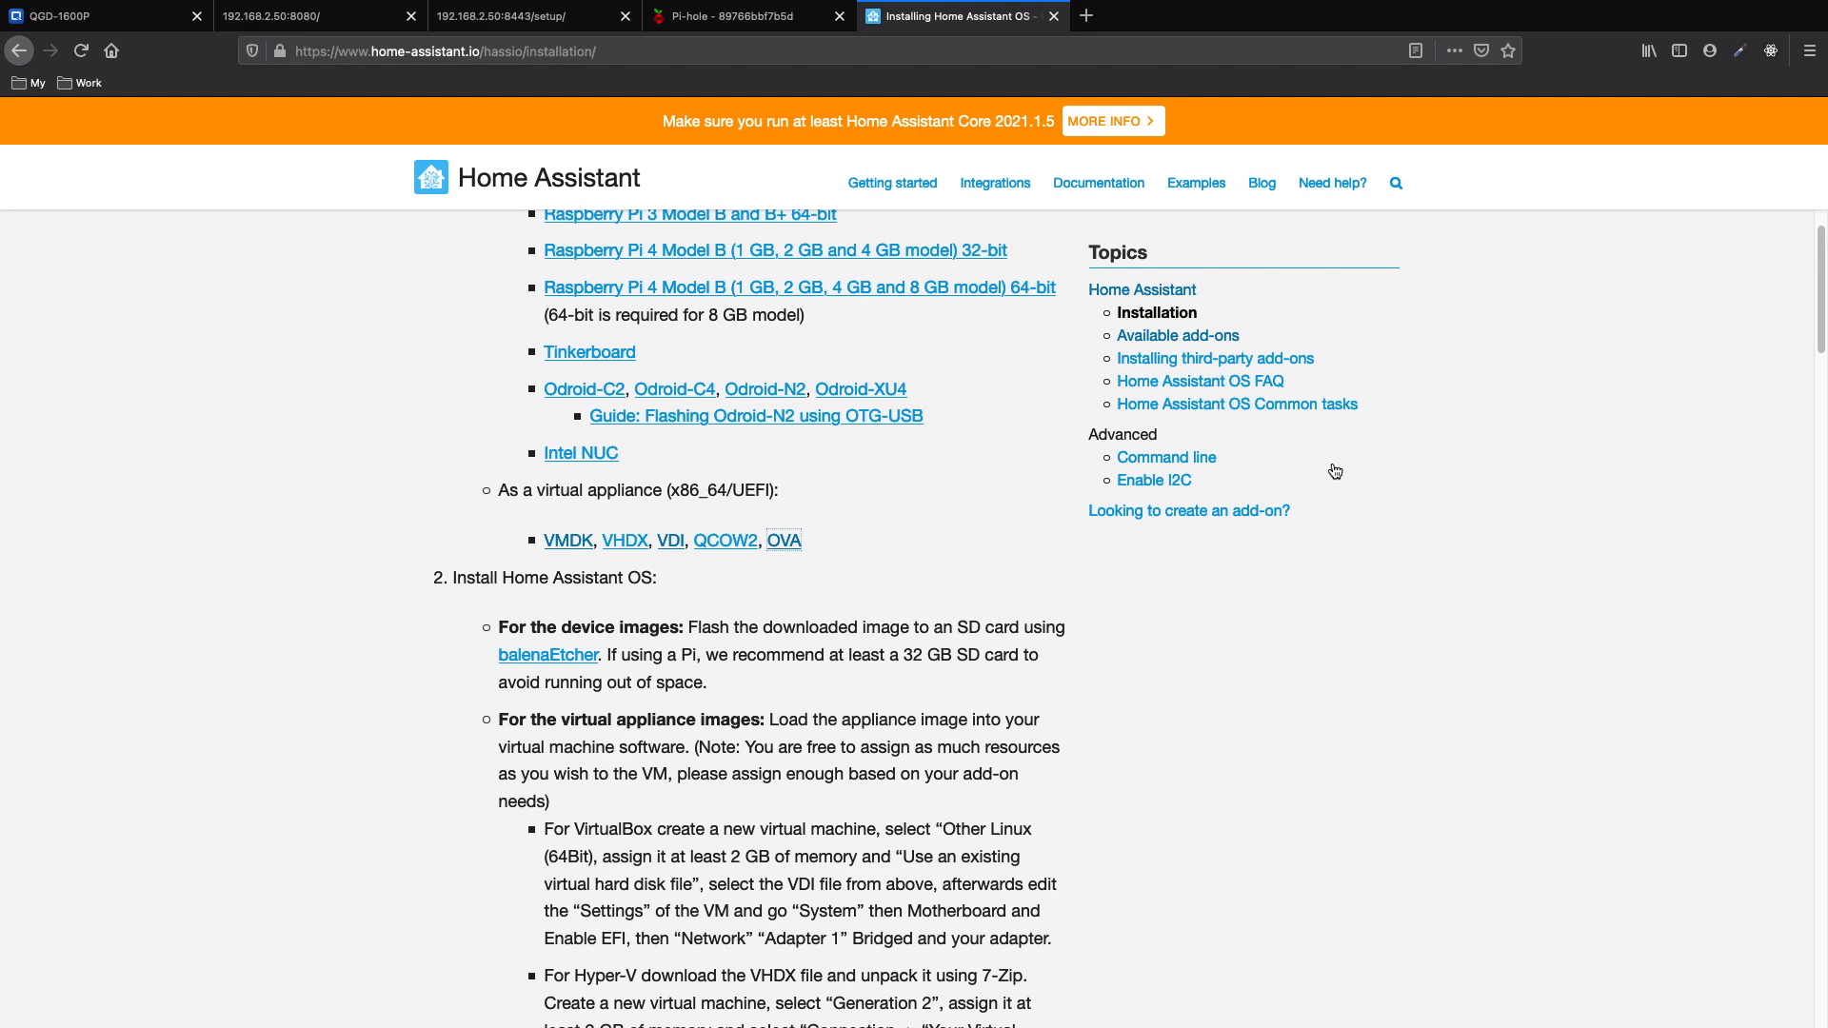
middle_click(941, 21)
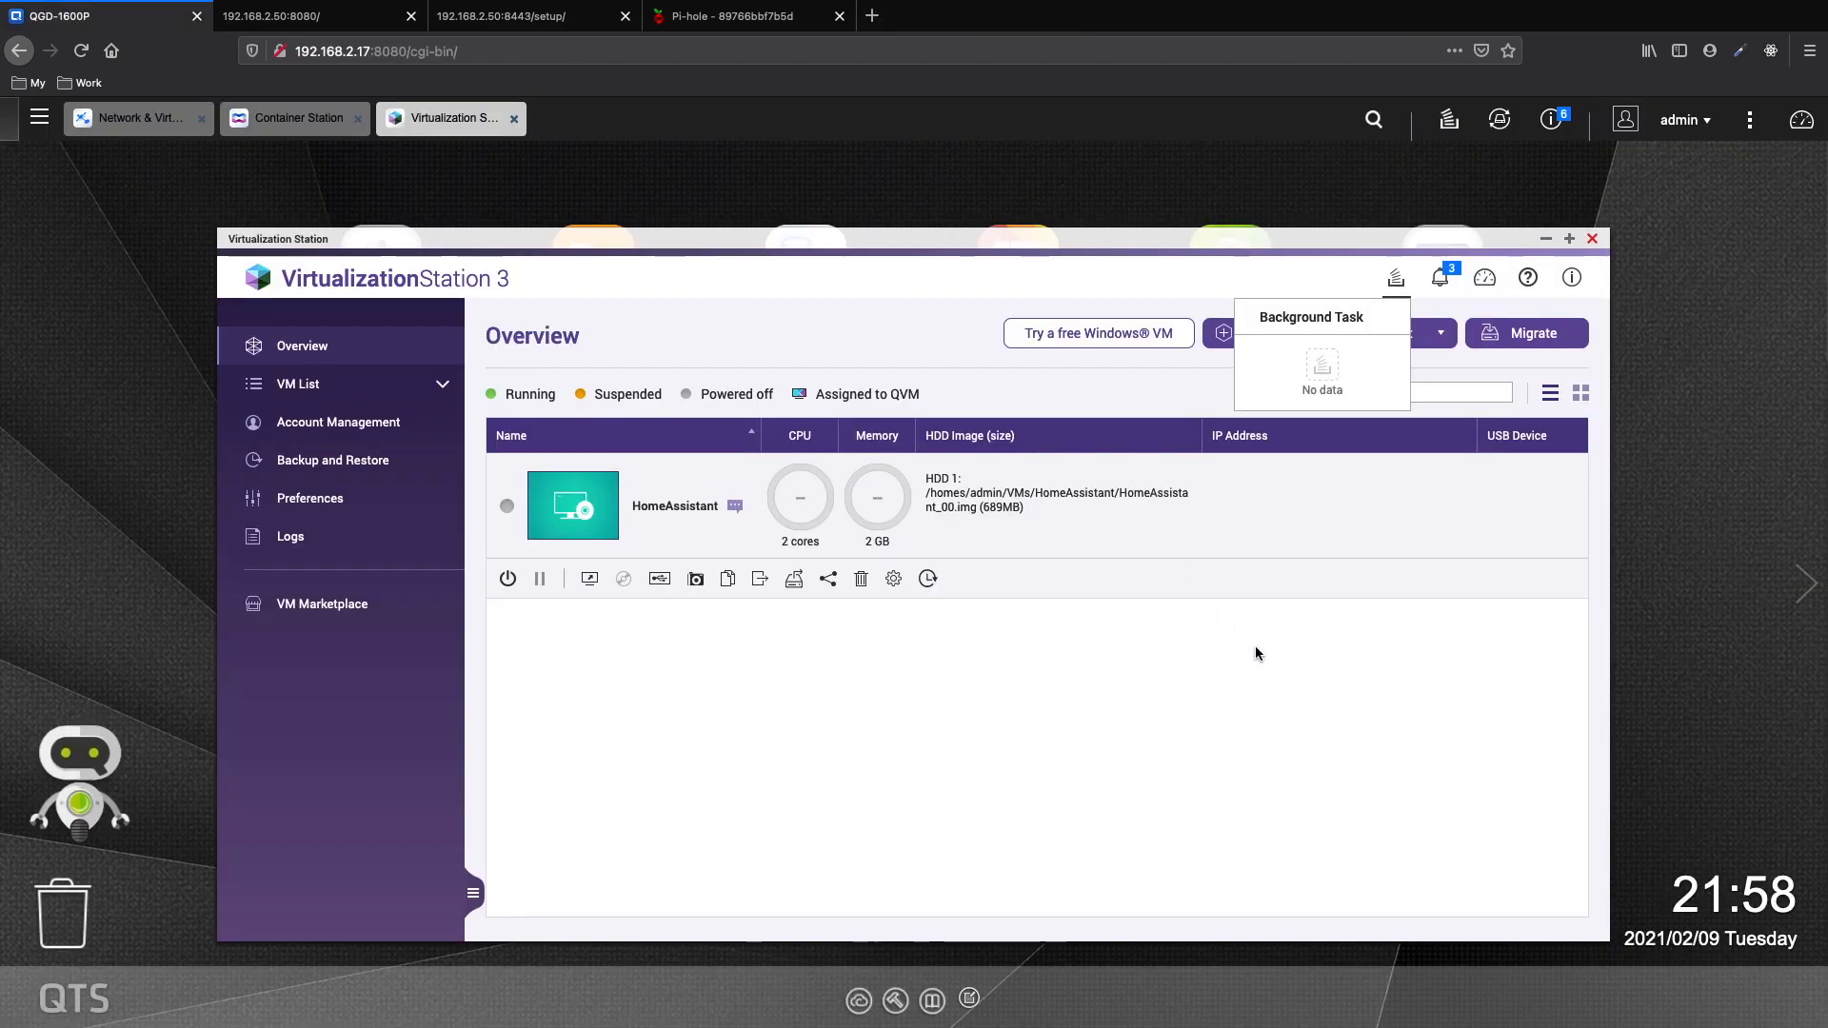
- Start the HomeAssistant VM, view its console in a browser tab, and close that tab
left_click(673, 509)
left_click(673, 508)
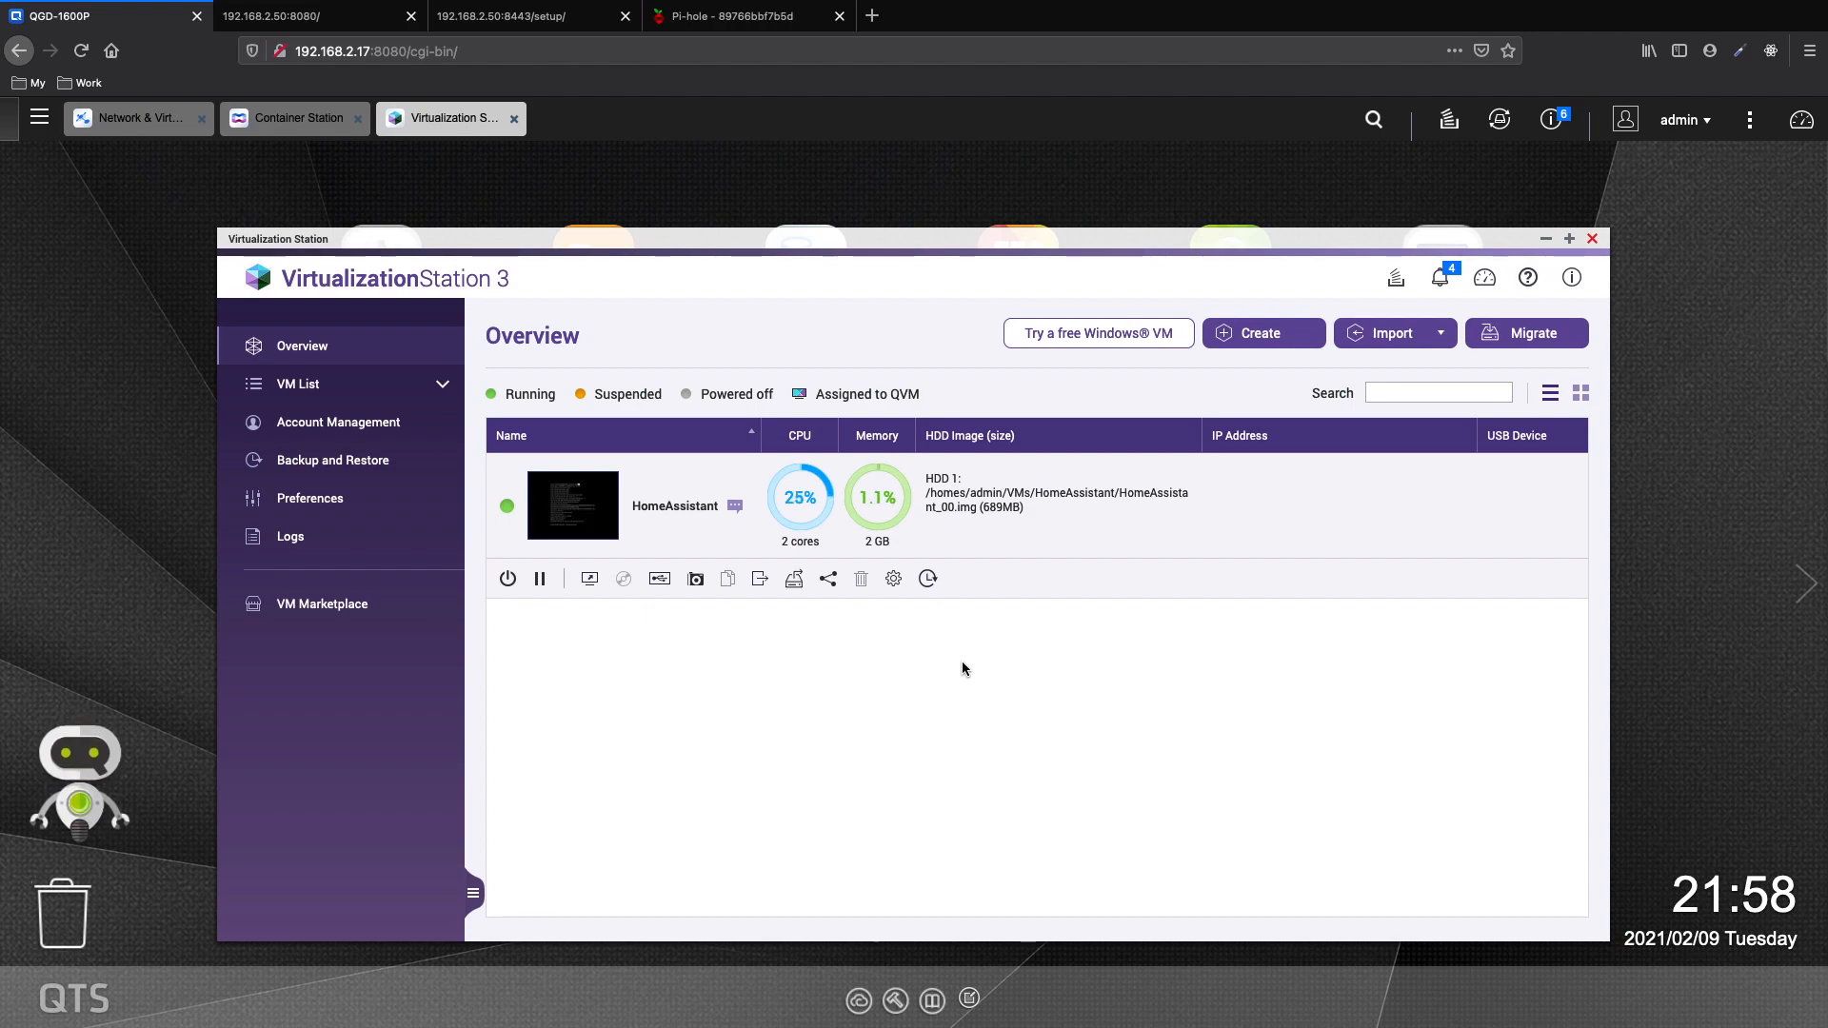
left_click(573, 505)
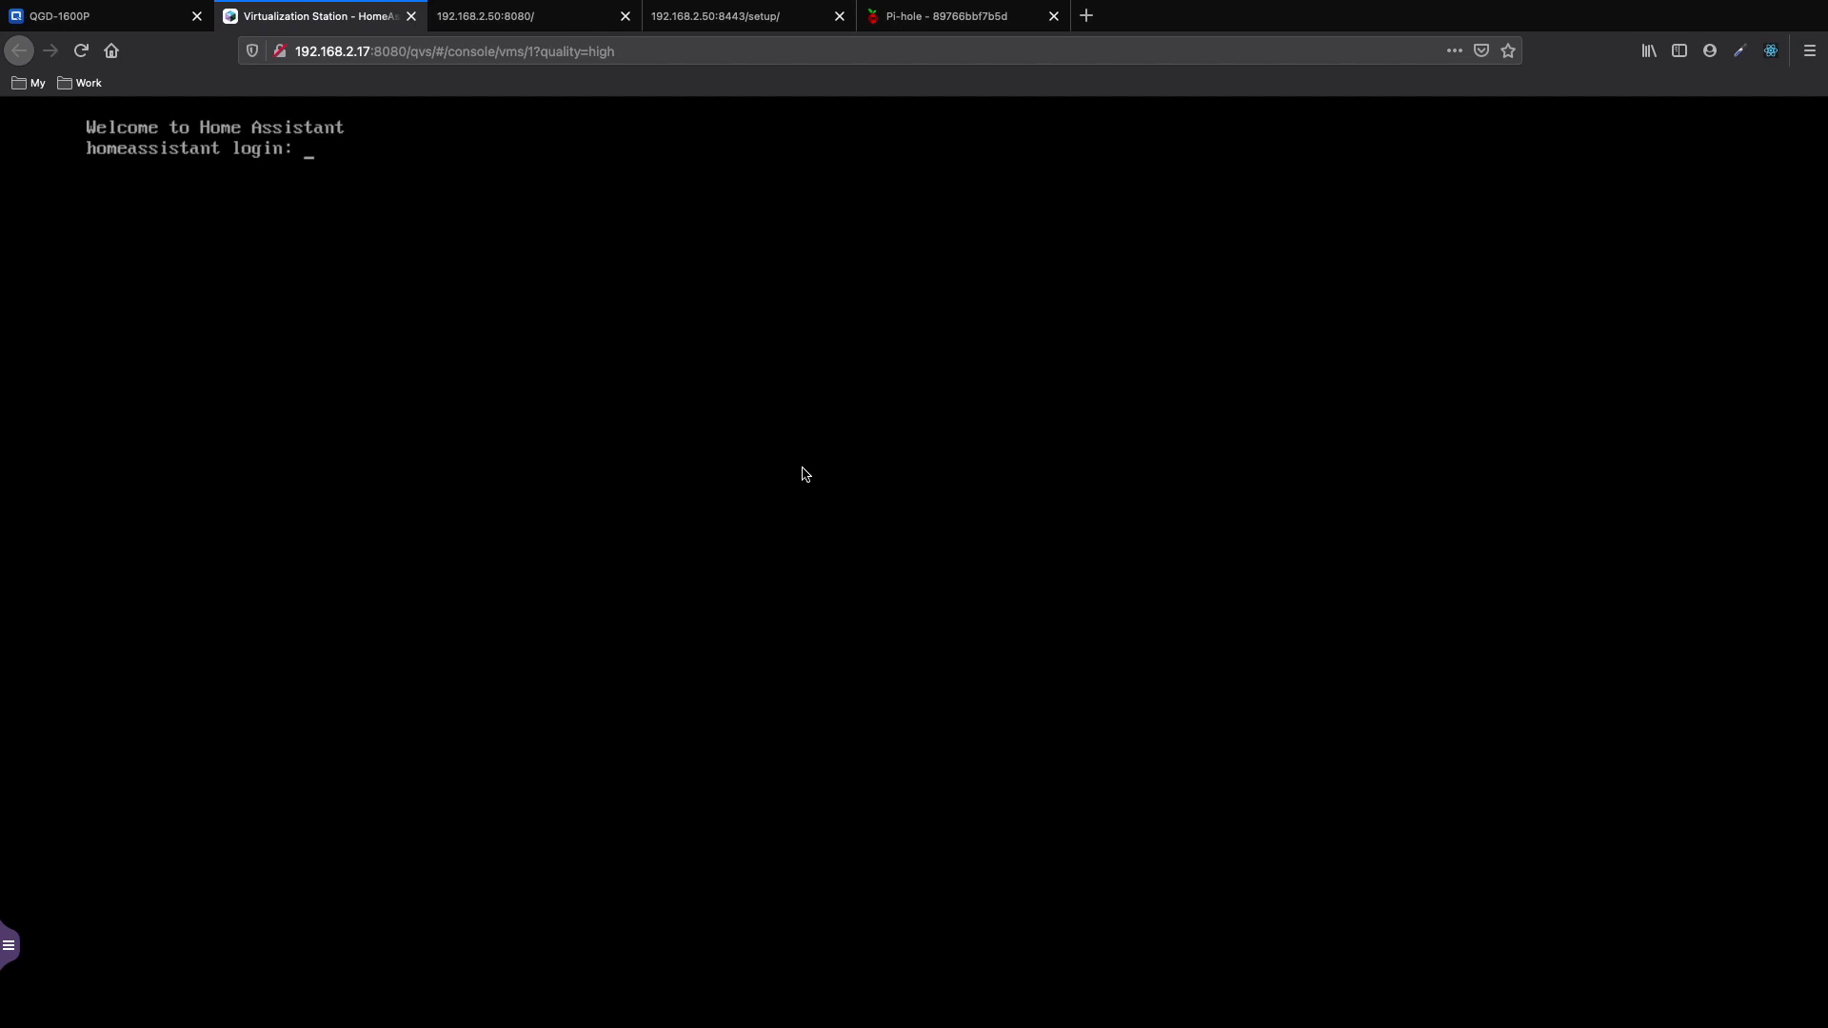
middle_click(347, 25)
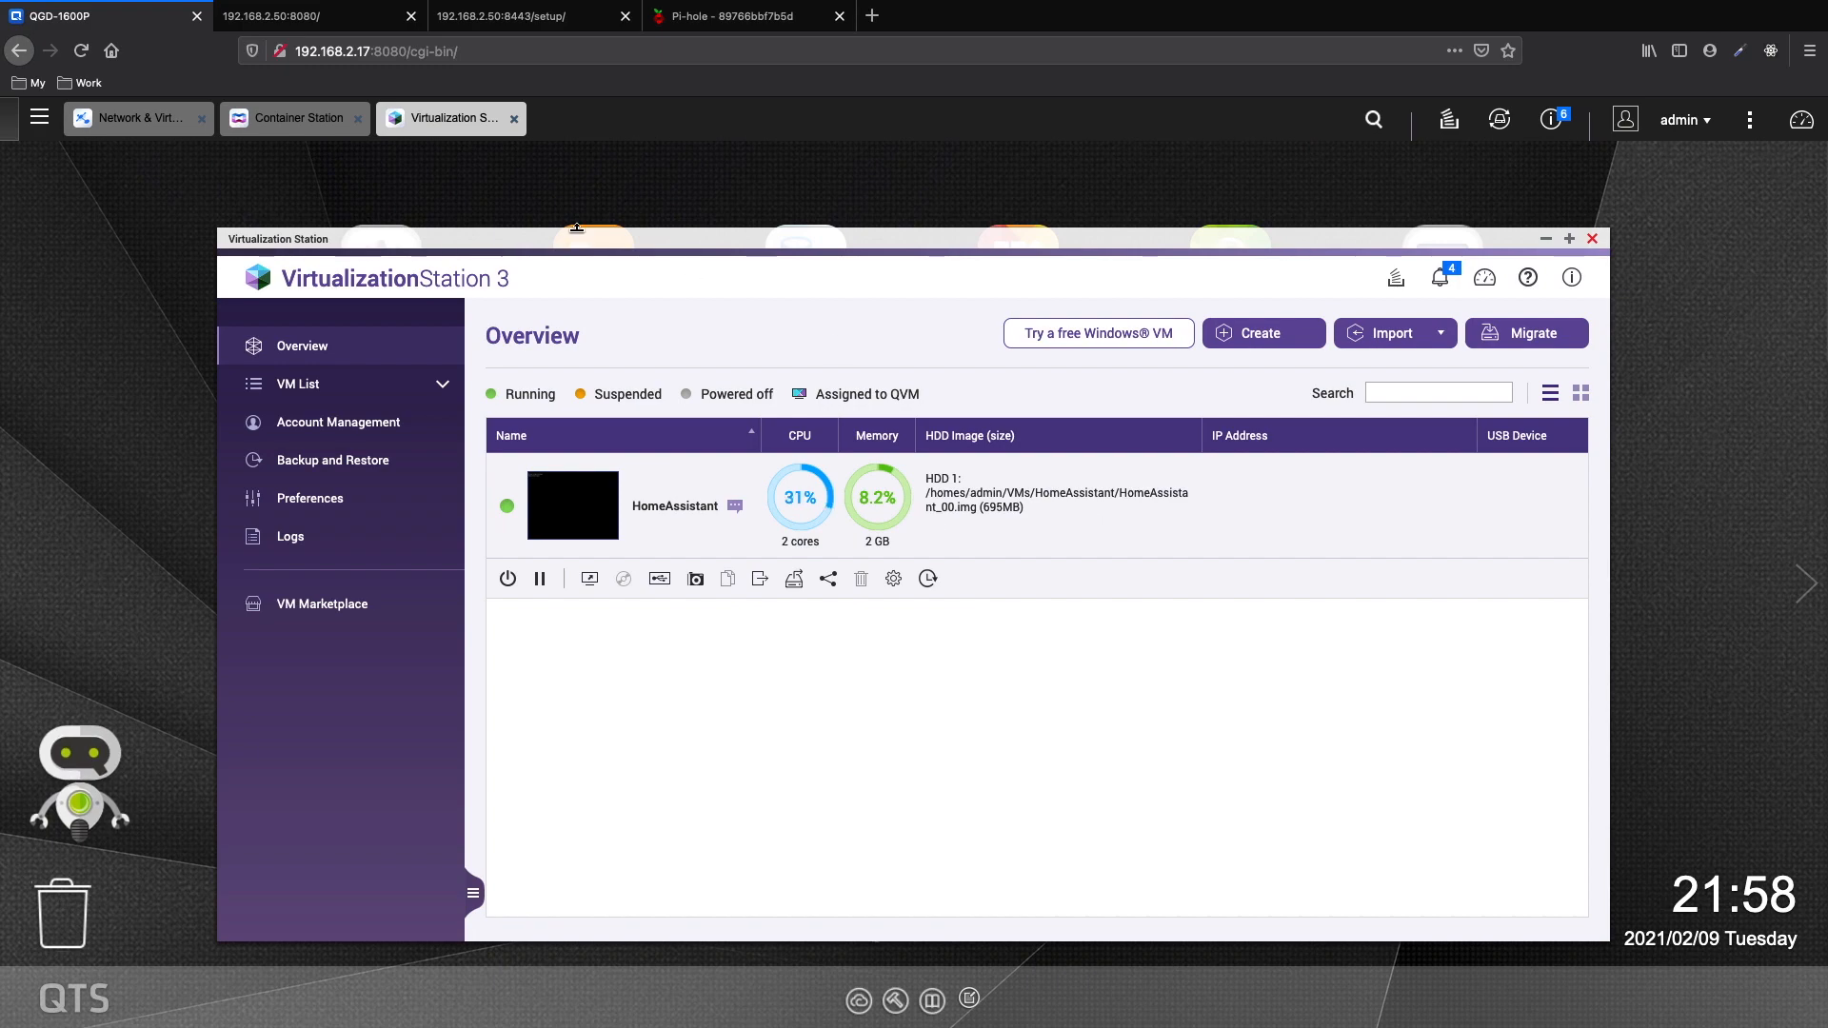
- Check the virtual adapter connections in Network & Virtual Switch, and open Home Assistant at 192.168.2.14:8123 in a new browser tab
left_click(122, 121)
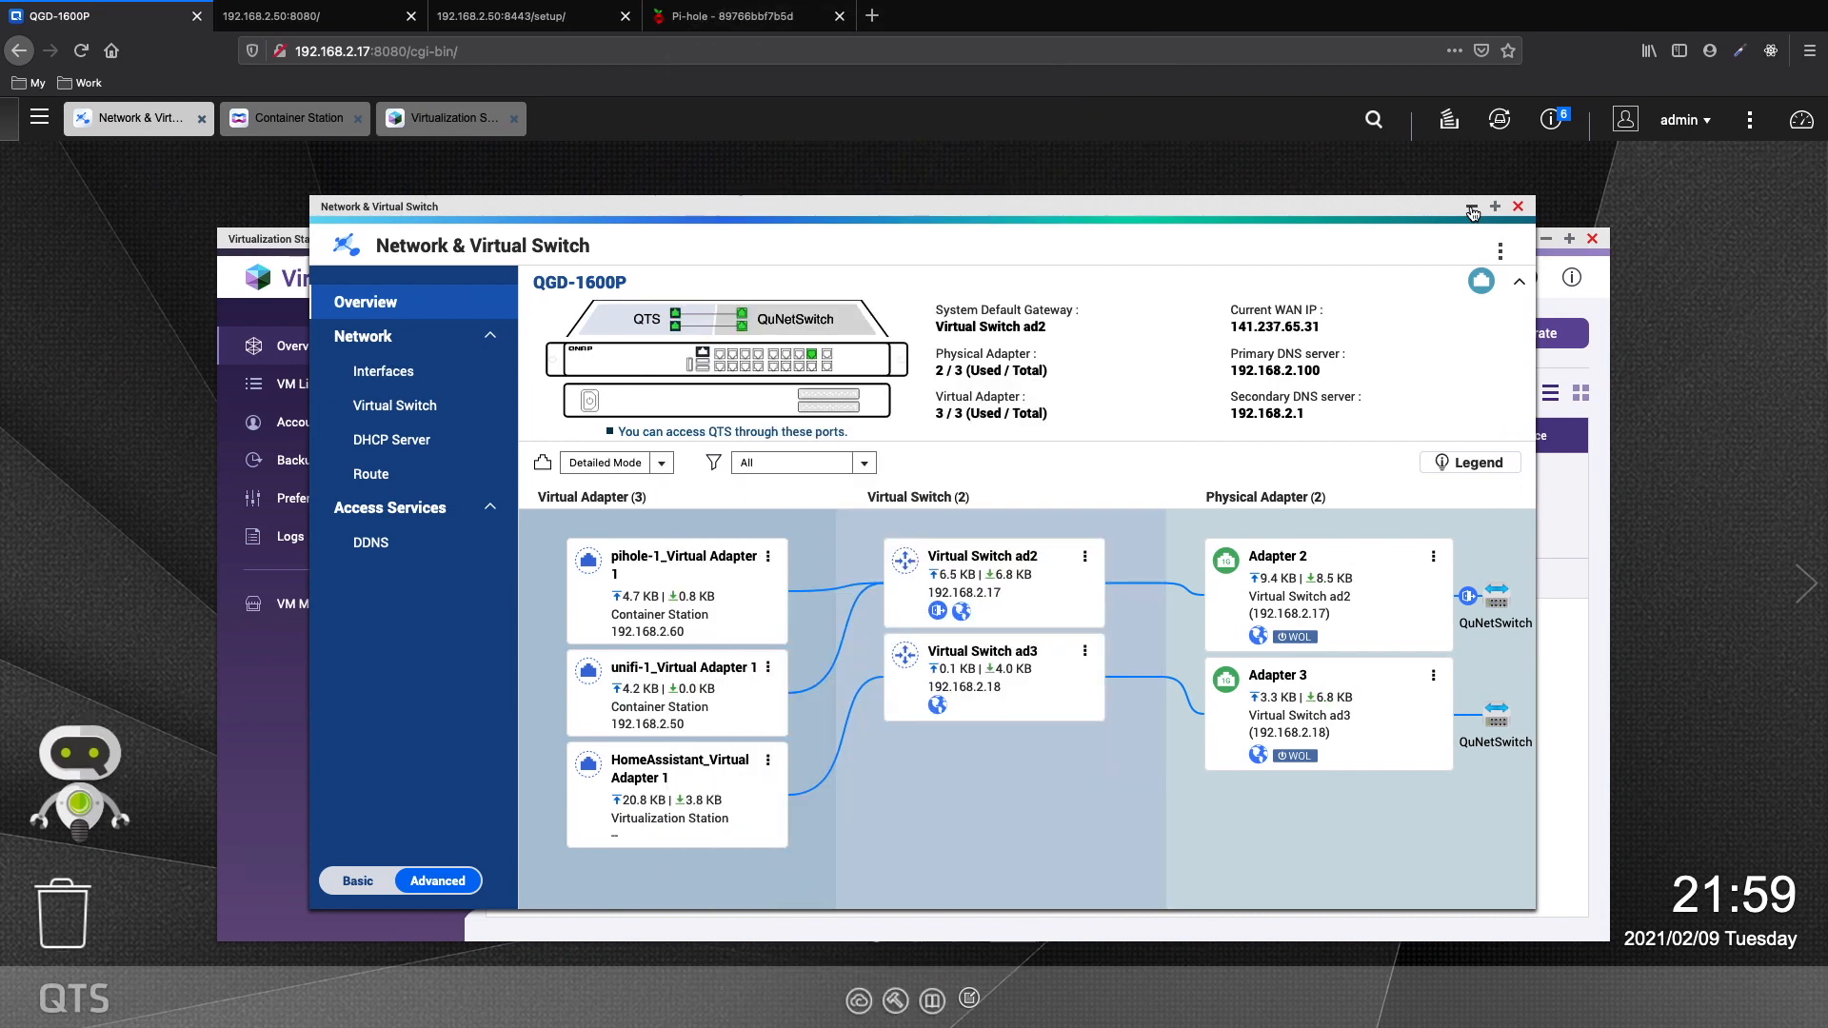
left_click(870, 16)
type("192.168.")
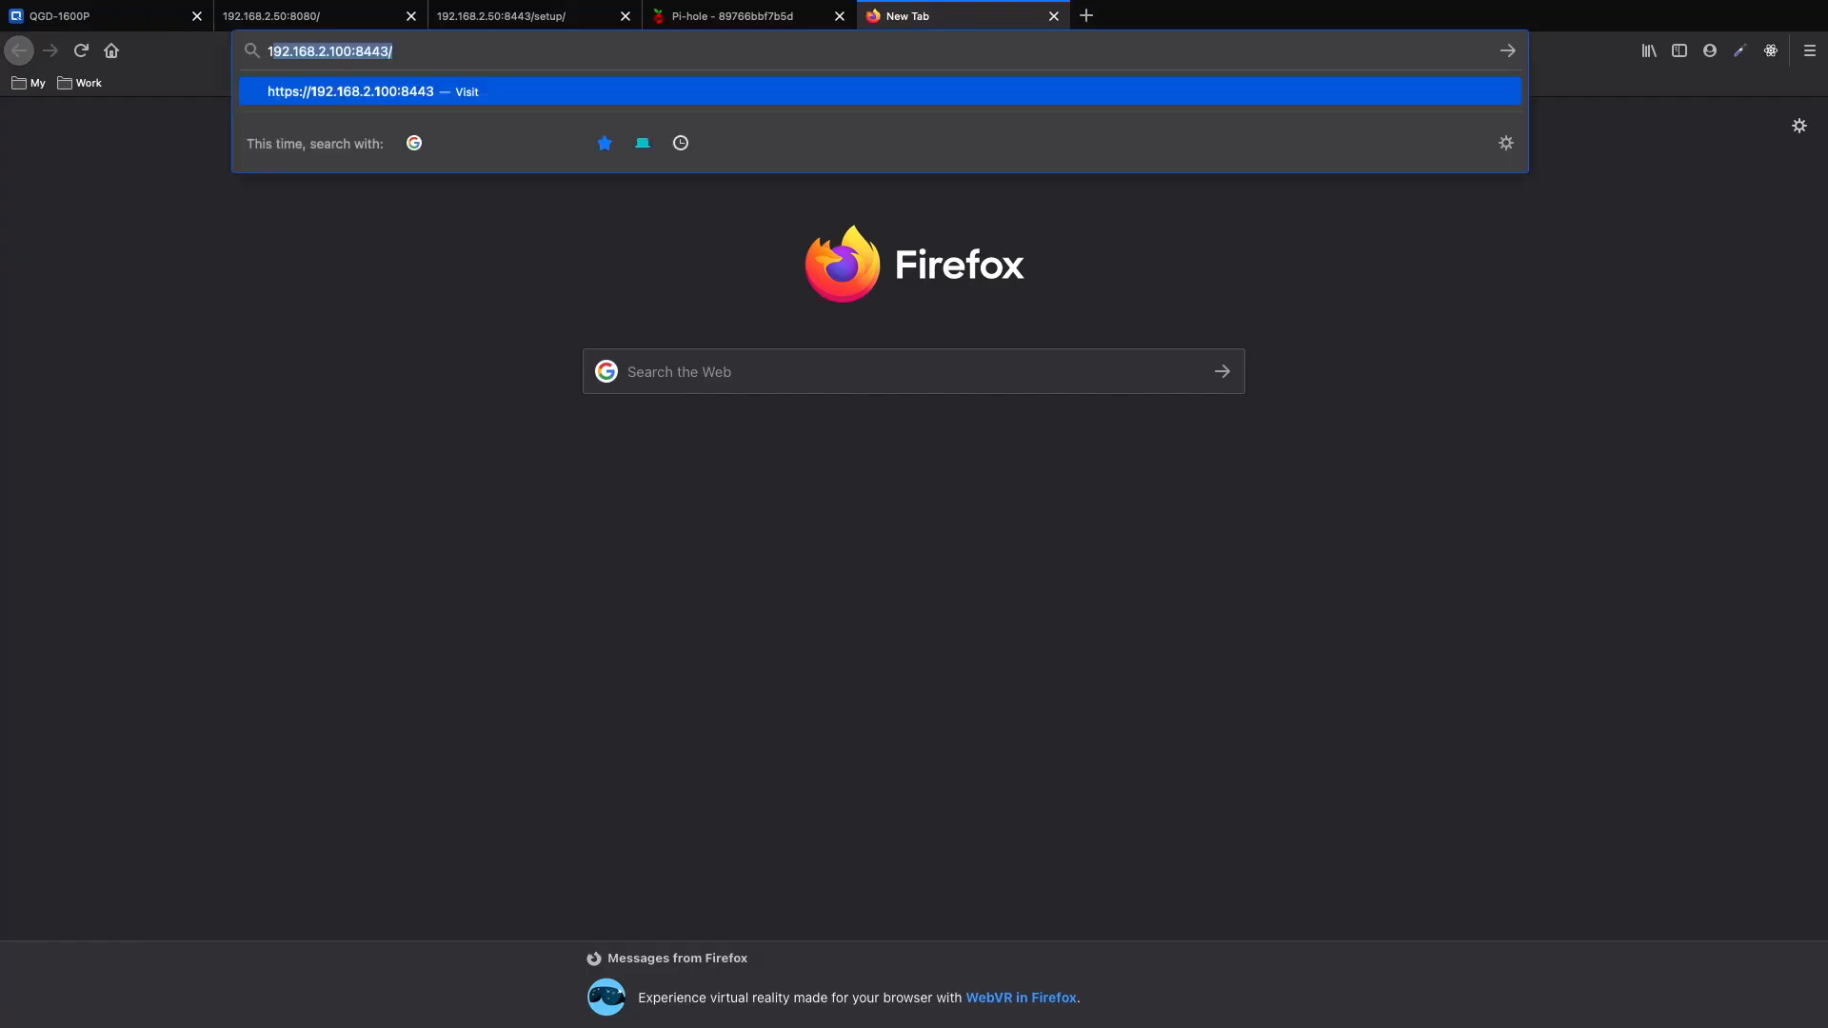
type("2.14")
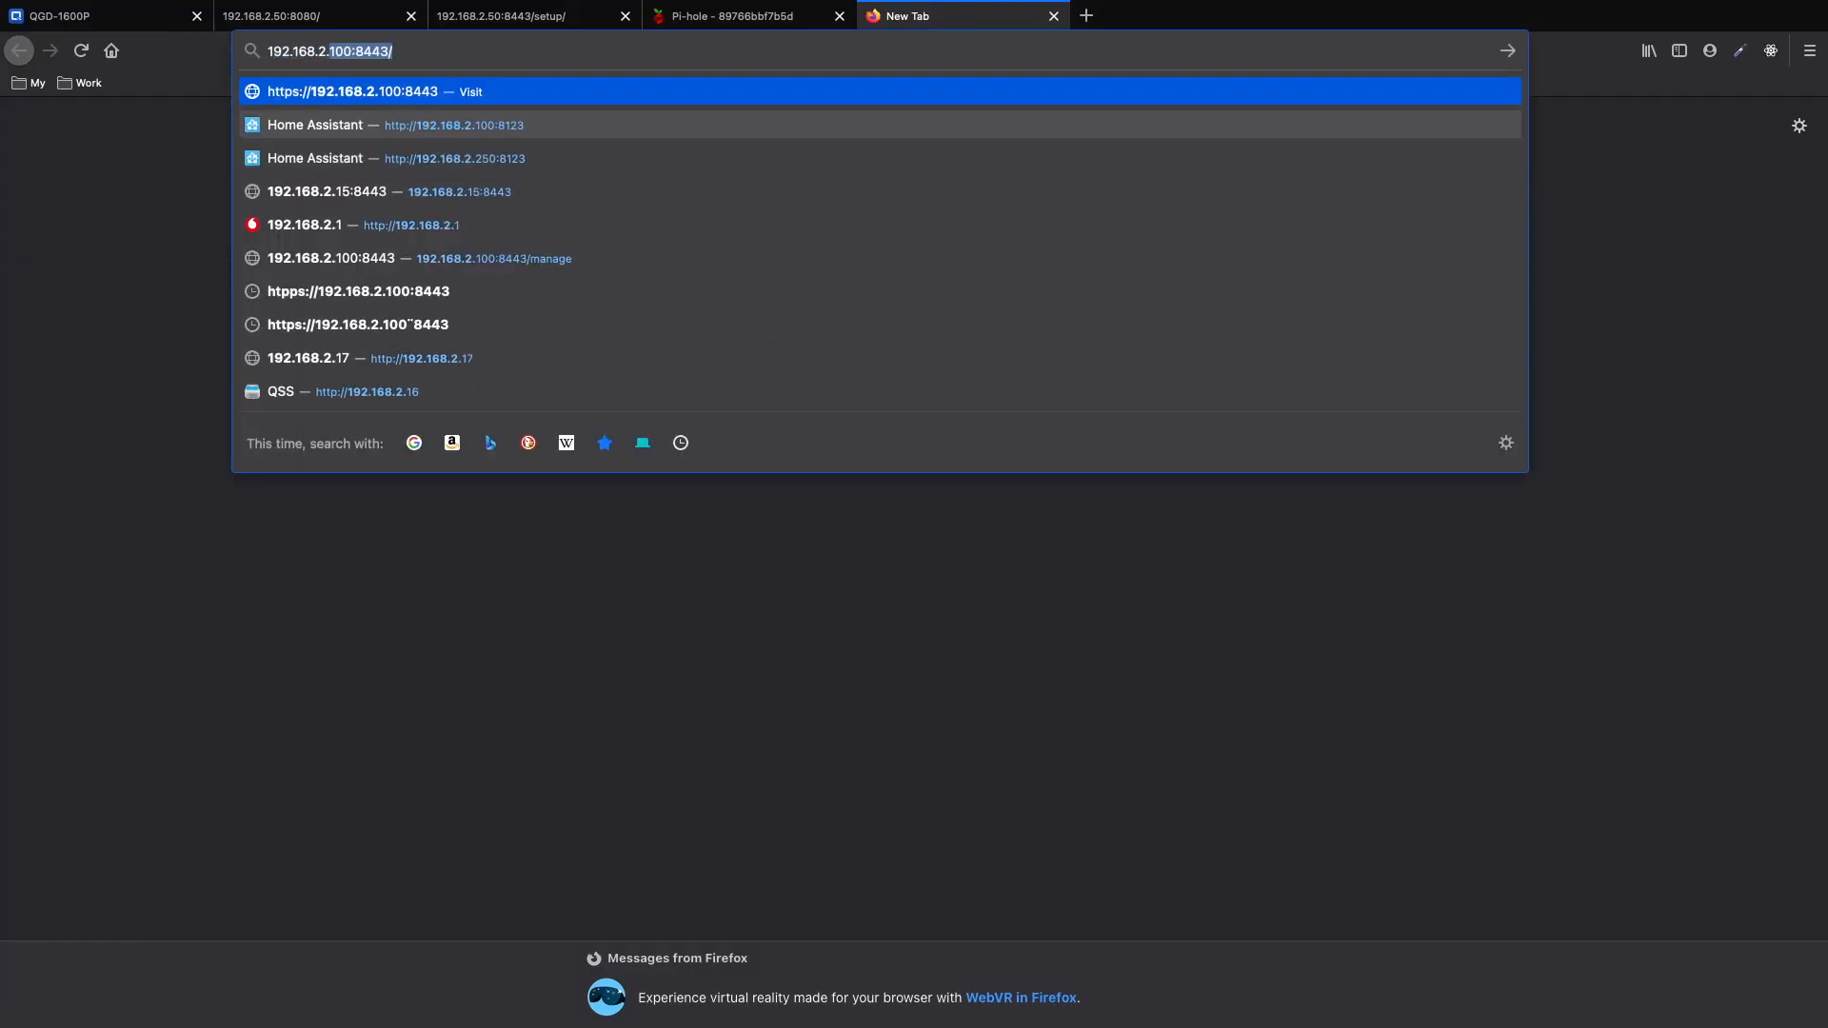
type(":8123")
key("Return")
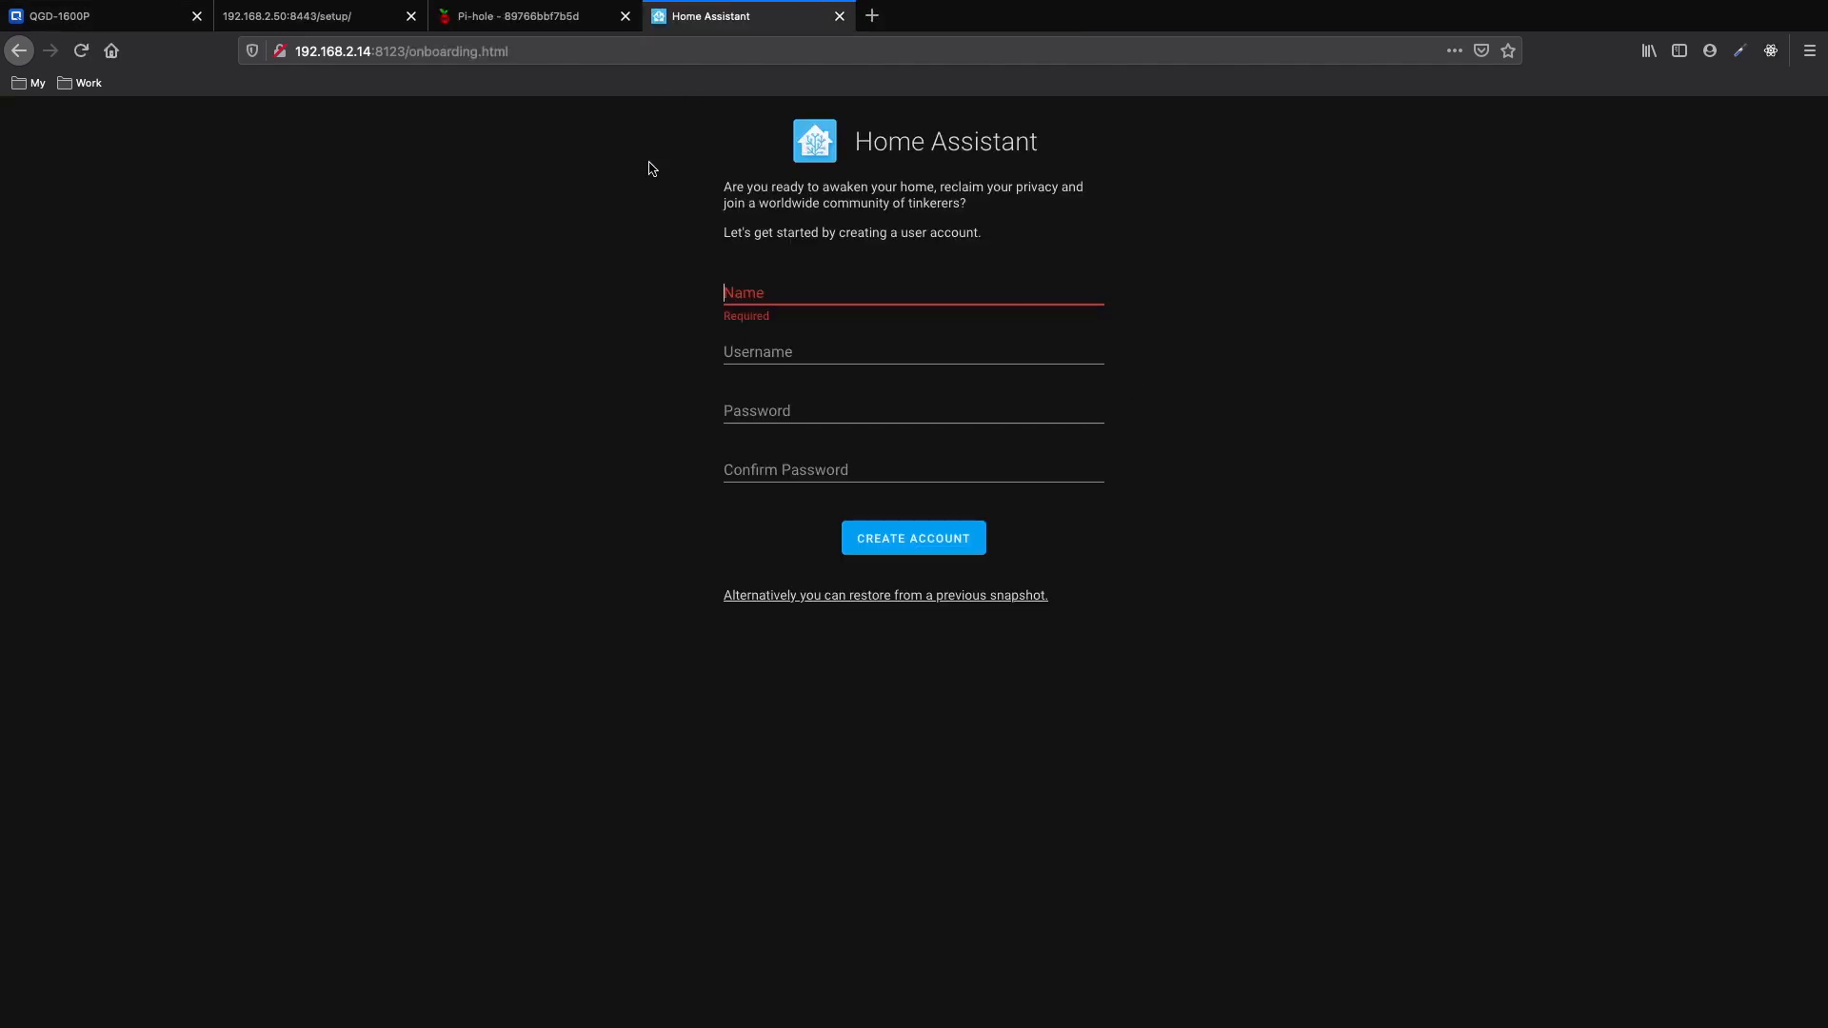
- Review the open UniFi setup, Pi-hole dashboard and Home Assistant onboarding pages, and return to the QGD-1600P desktop
left_click(288, 21)
left_click(485, 21)
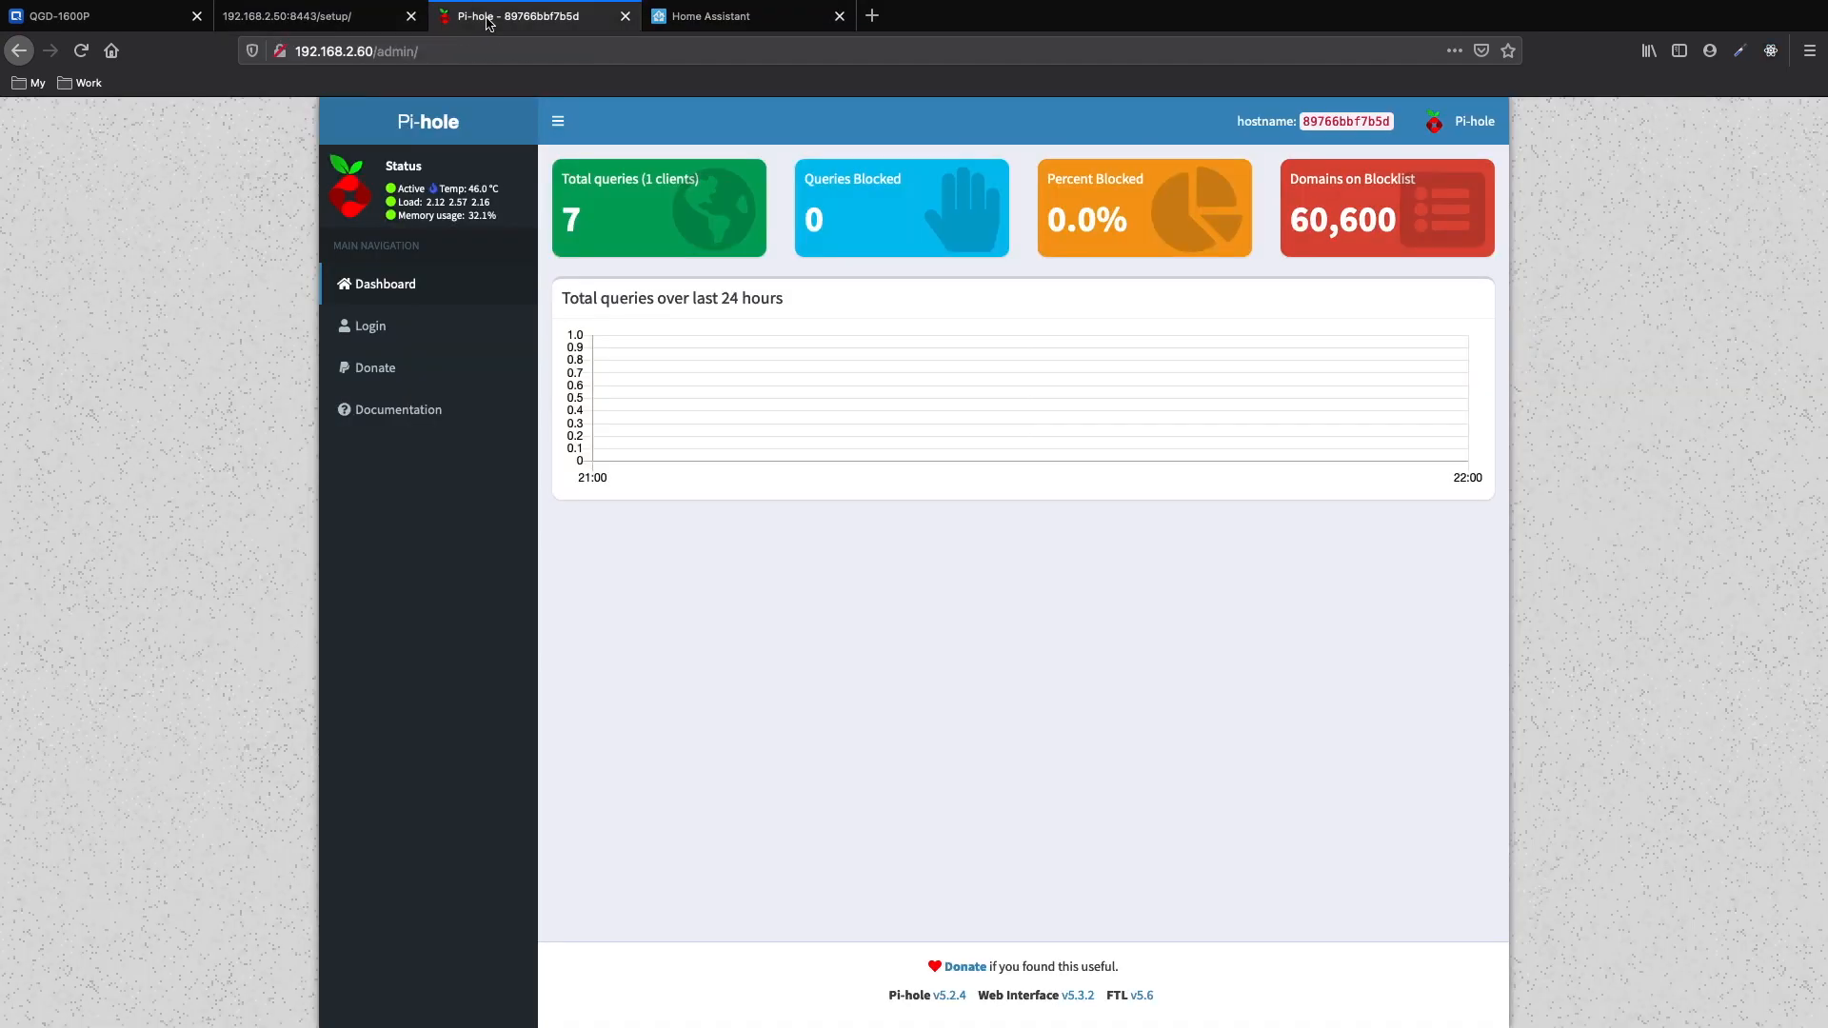
left_click(749, 29)
left_click(114, 17)
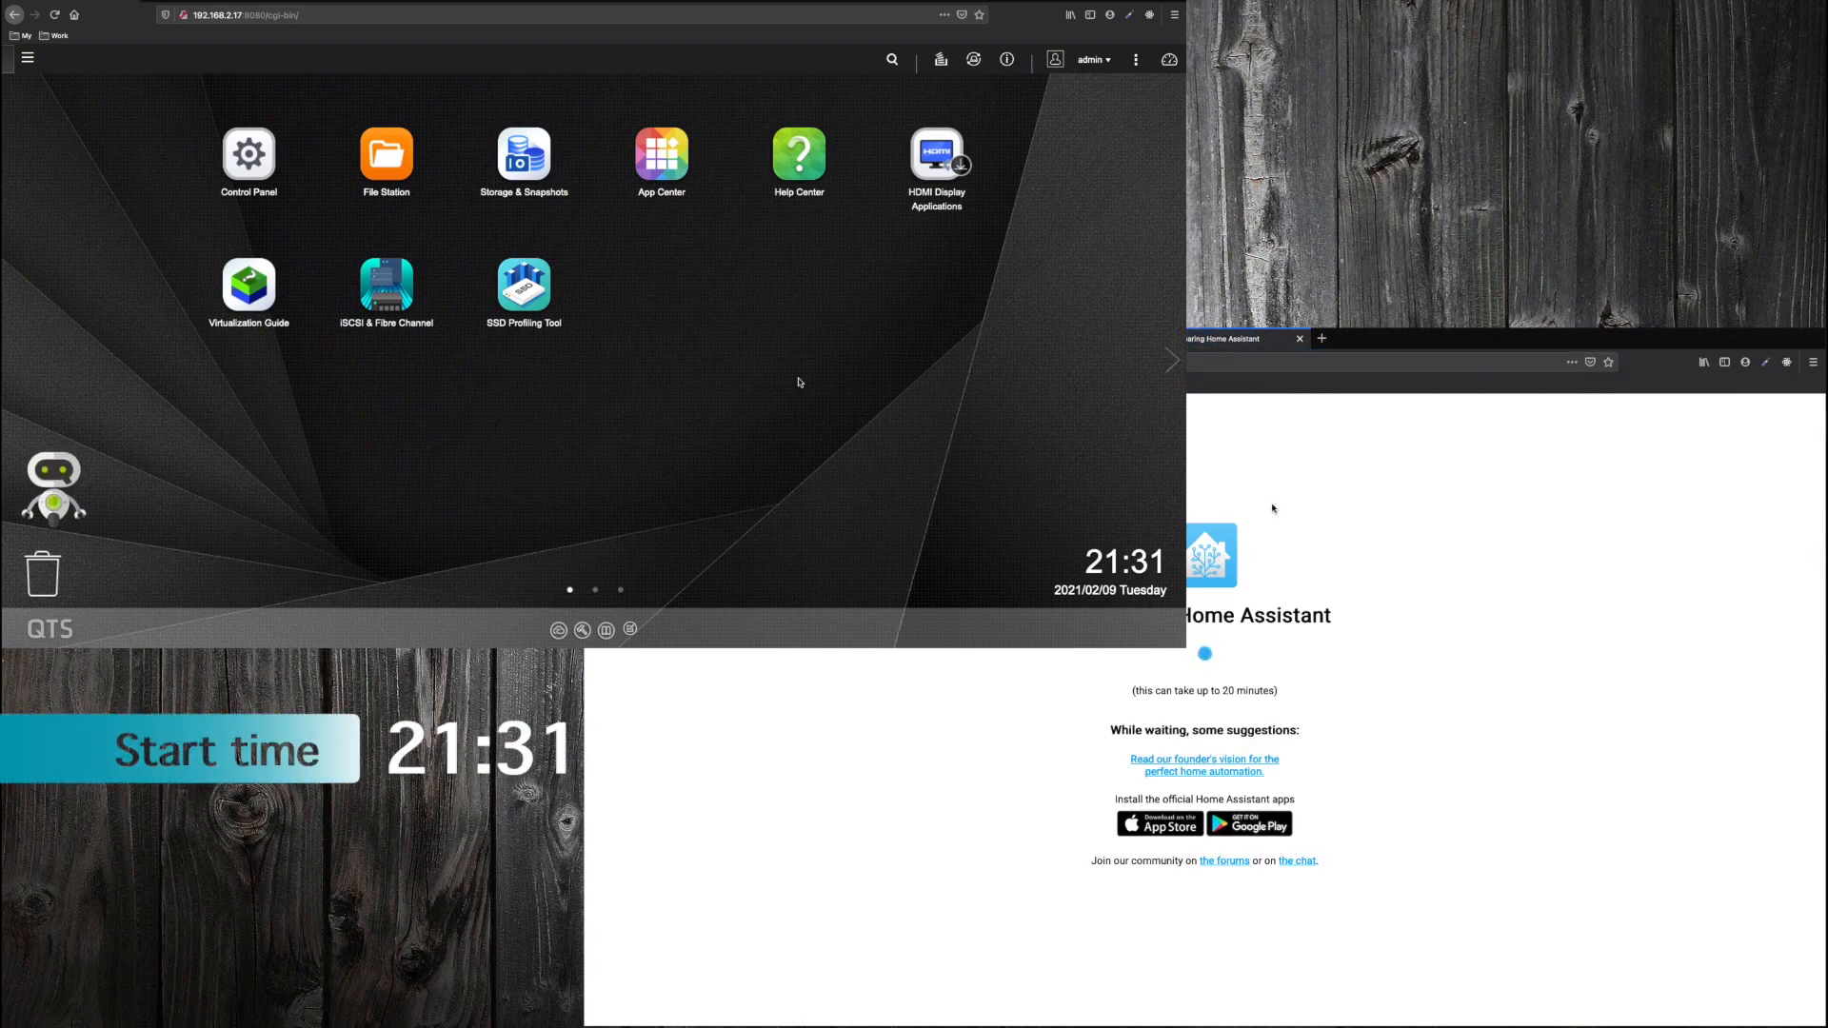
- Start a new static volume in Storage & Snapshots, skipping the welcome guide, and select both NAS Host disks
left_click(518, 154)
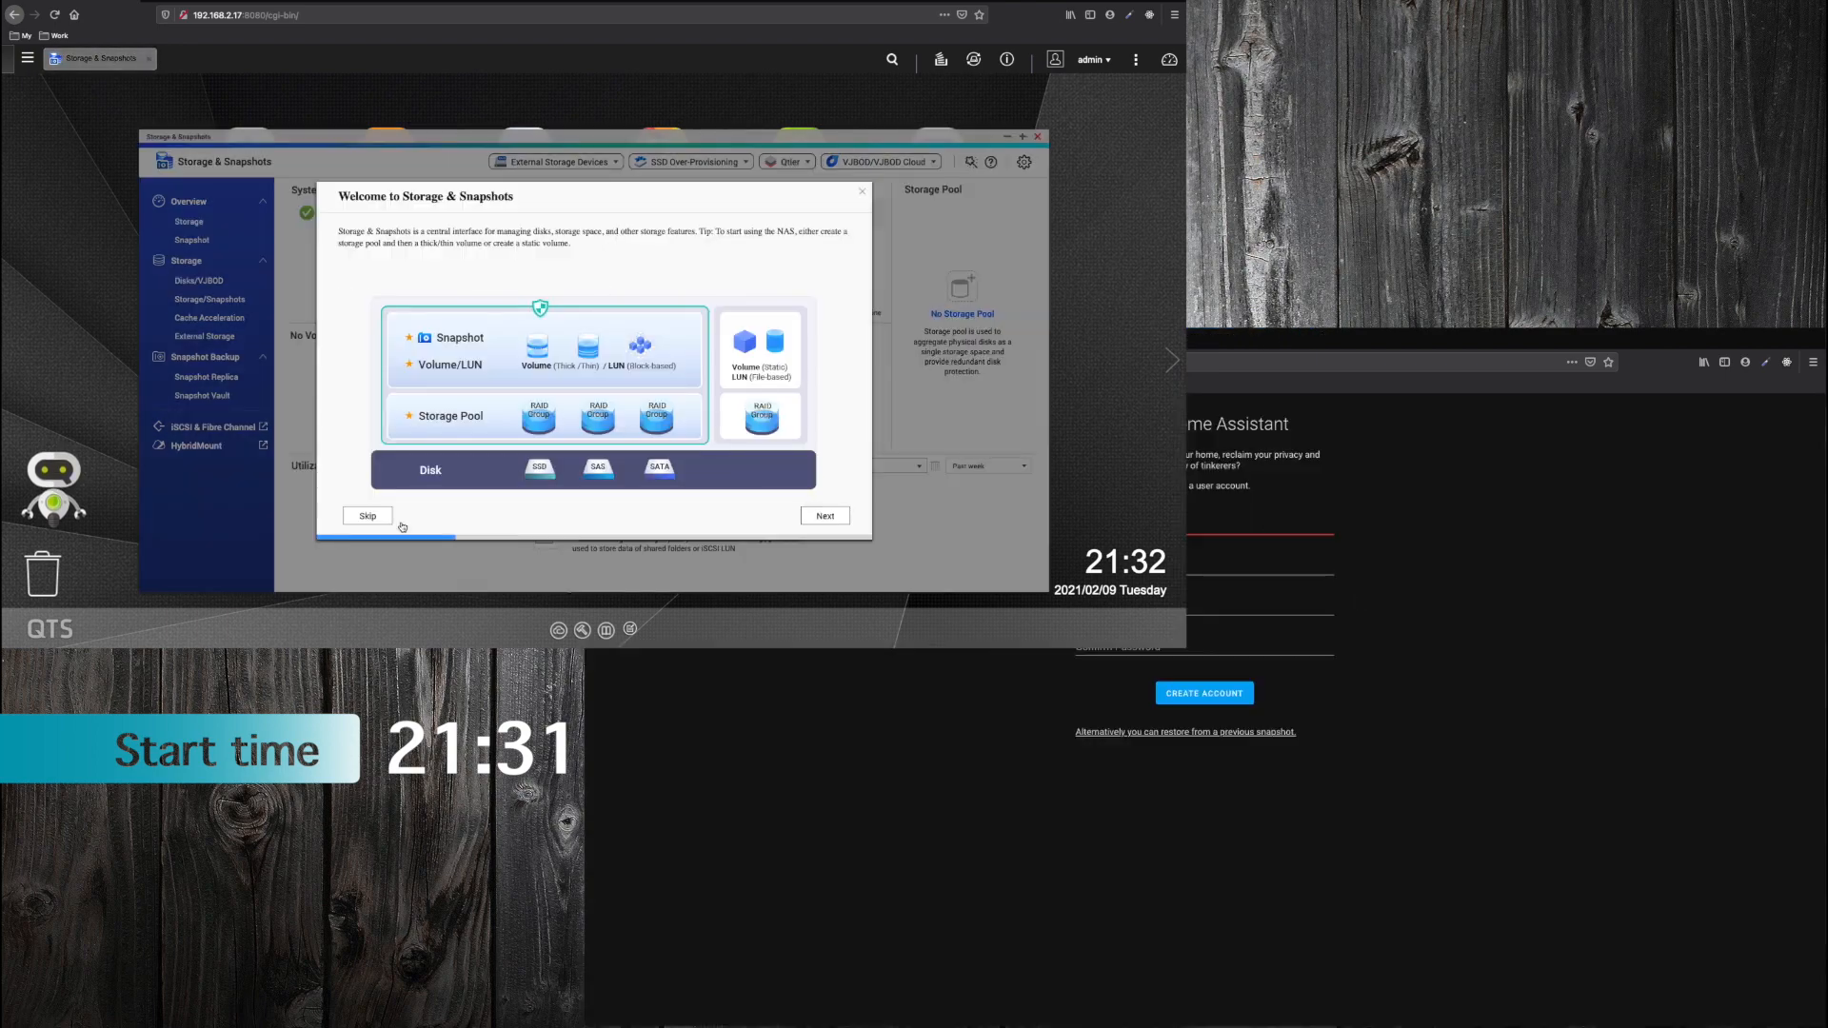
left_click(381, 518)
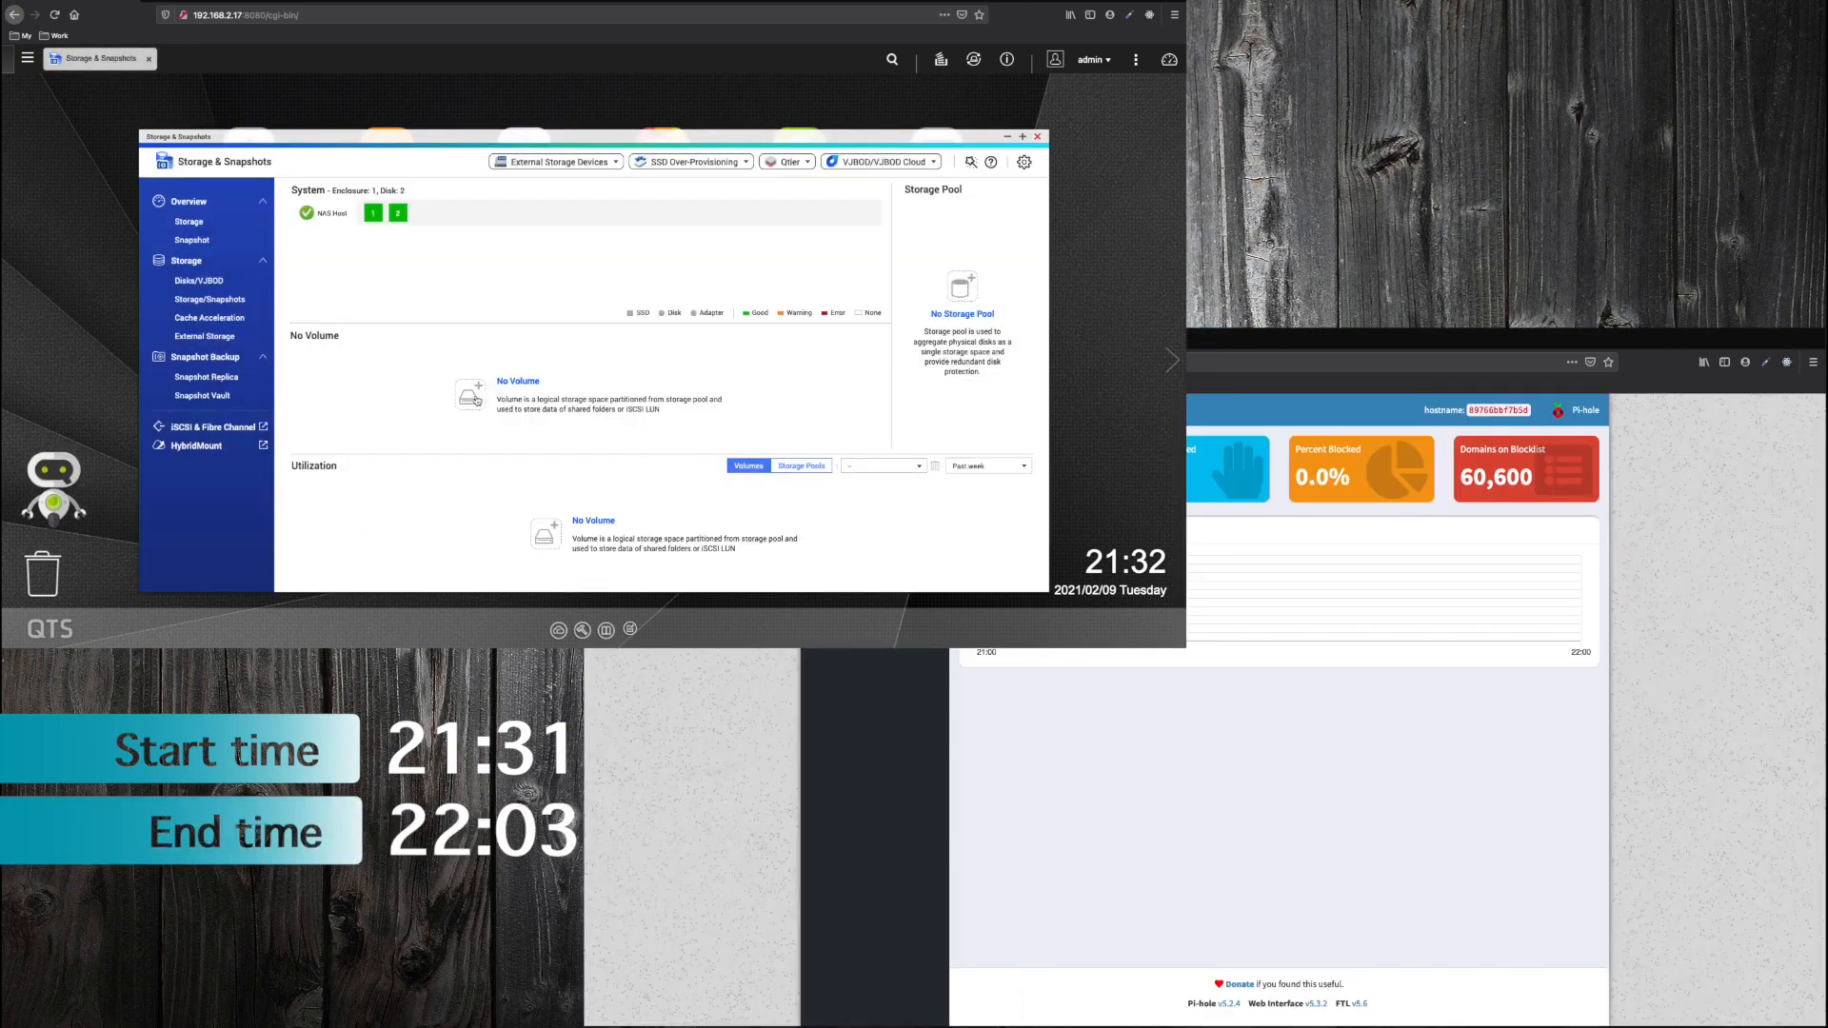
left_click(476, 400)
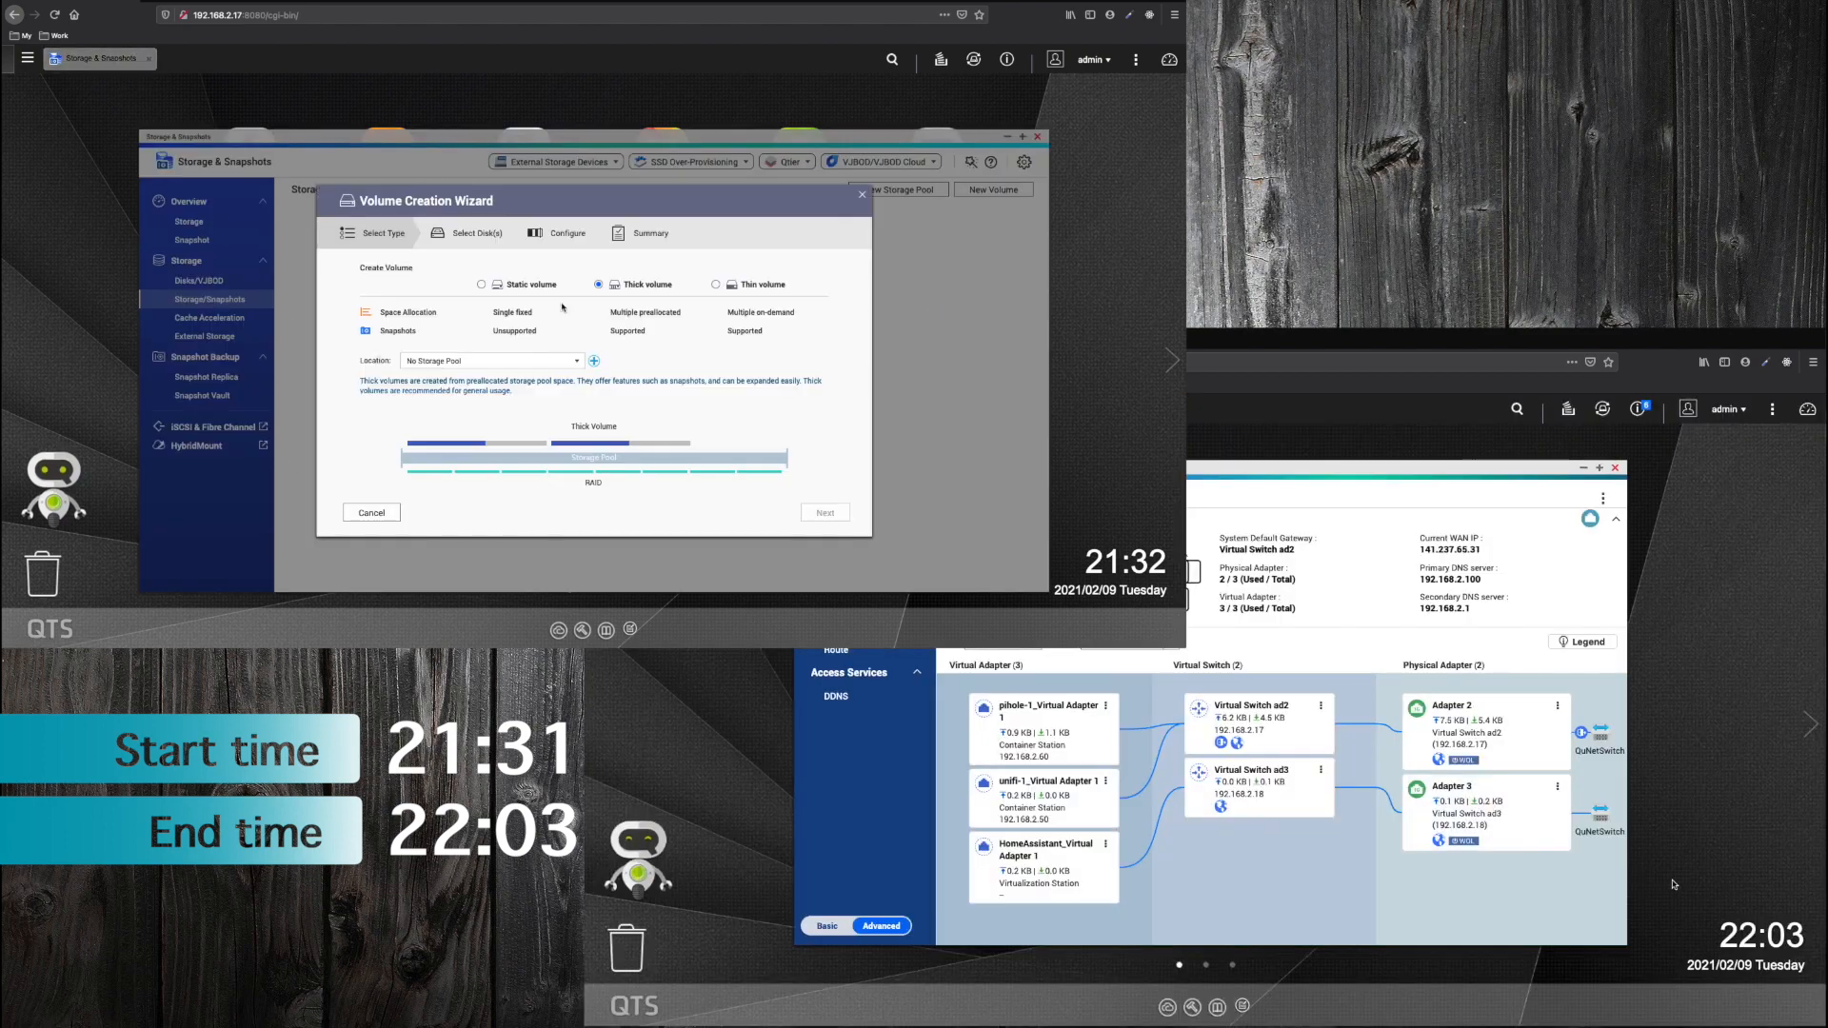
left_click(482, 284)
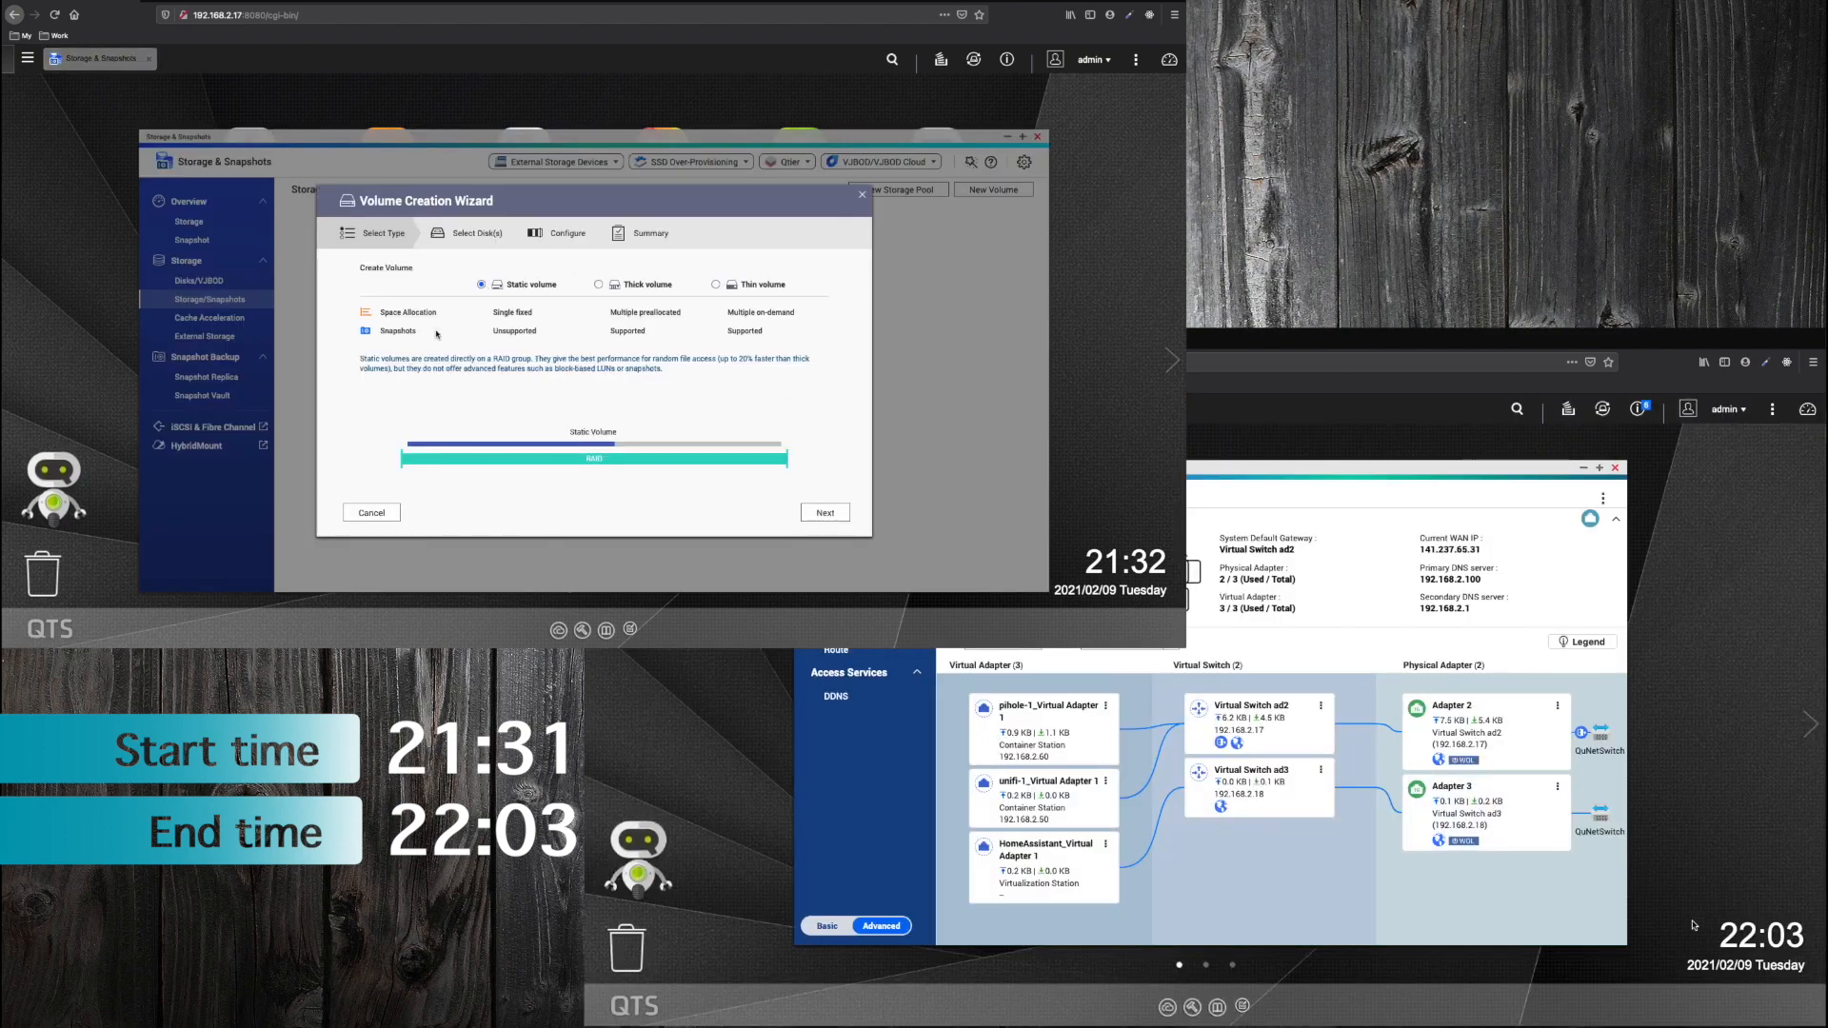
left_click(825, 512)
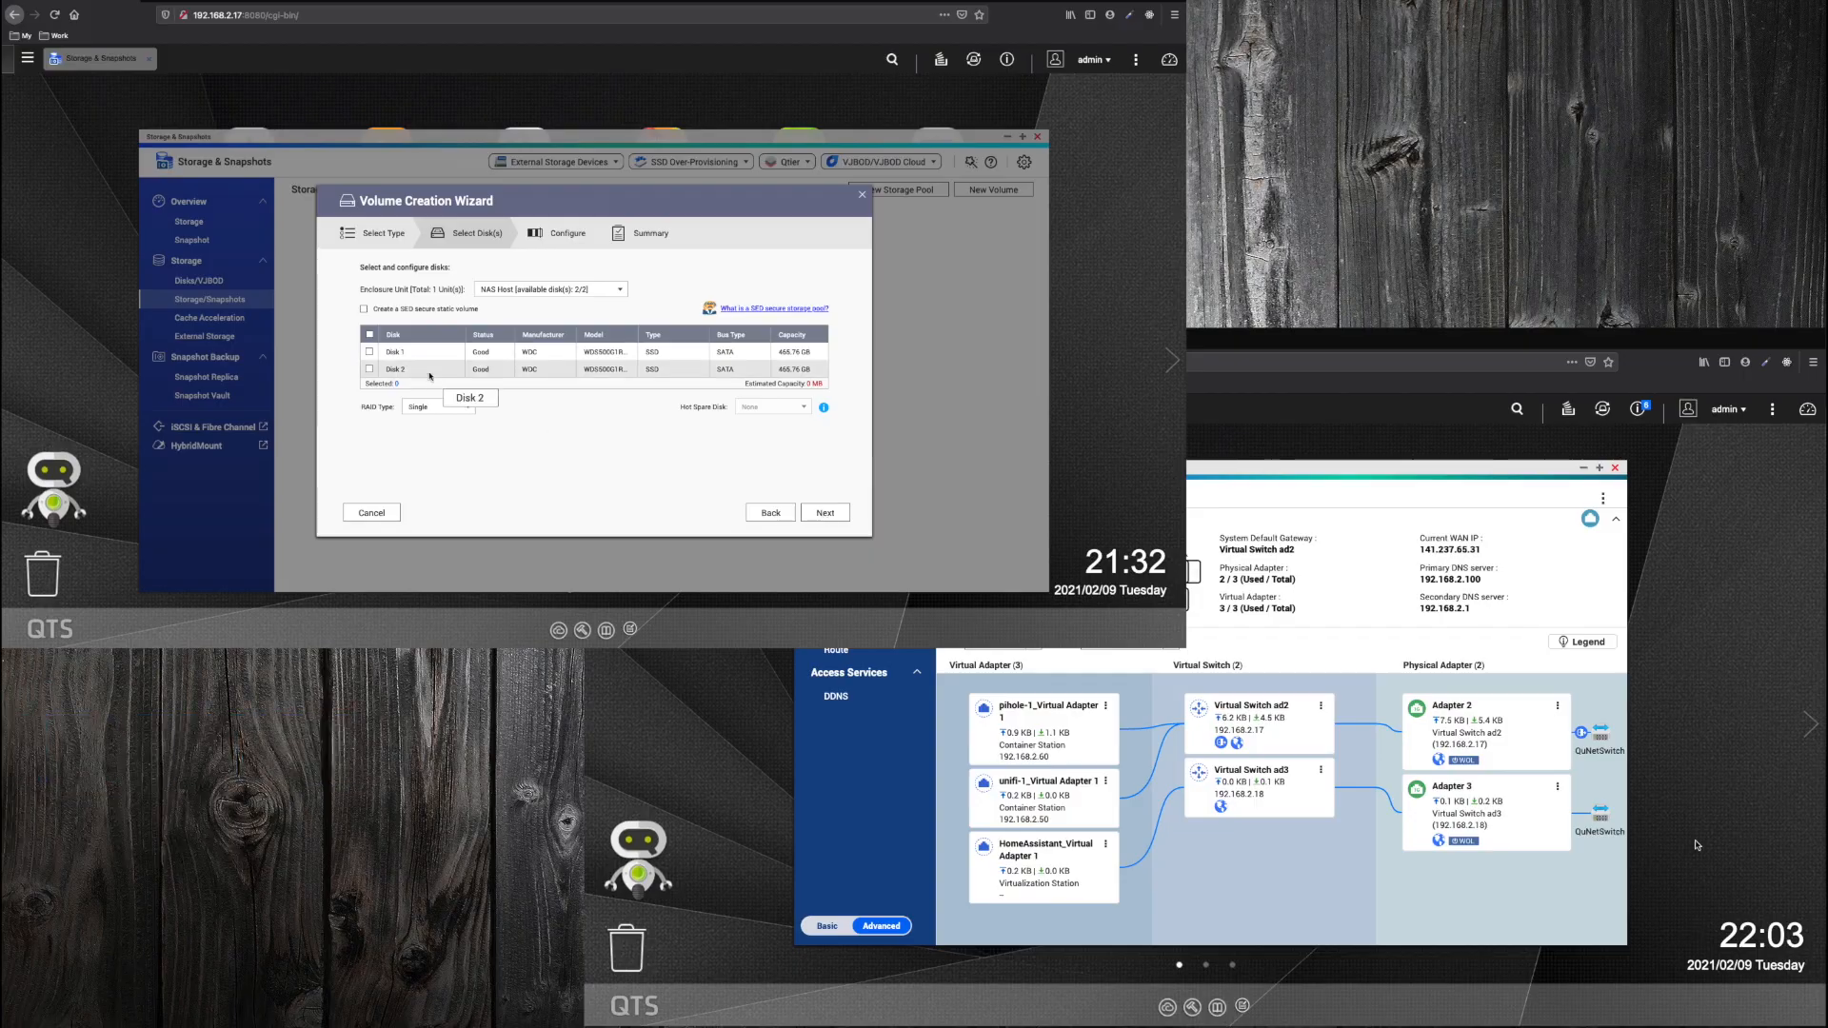
left_click(369, 335)
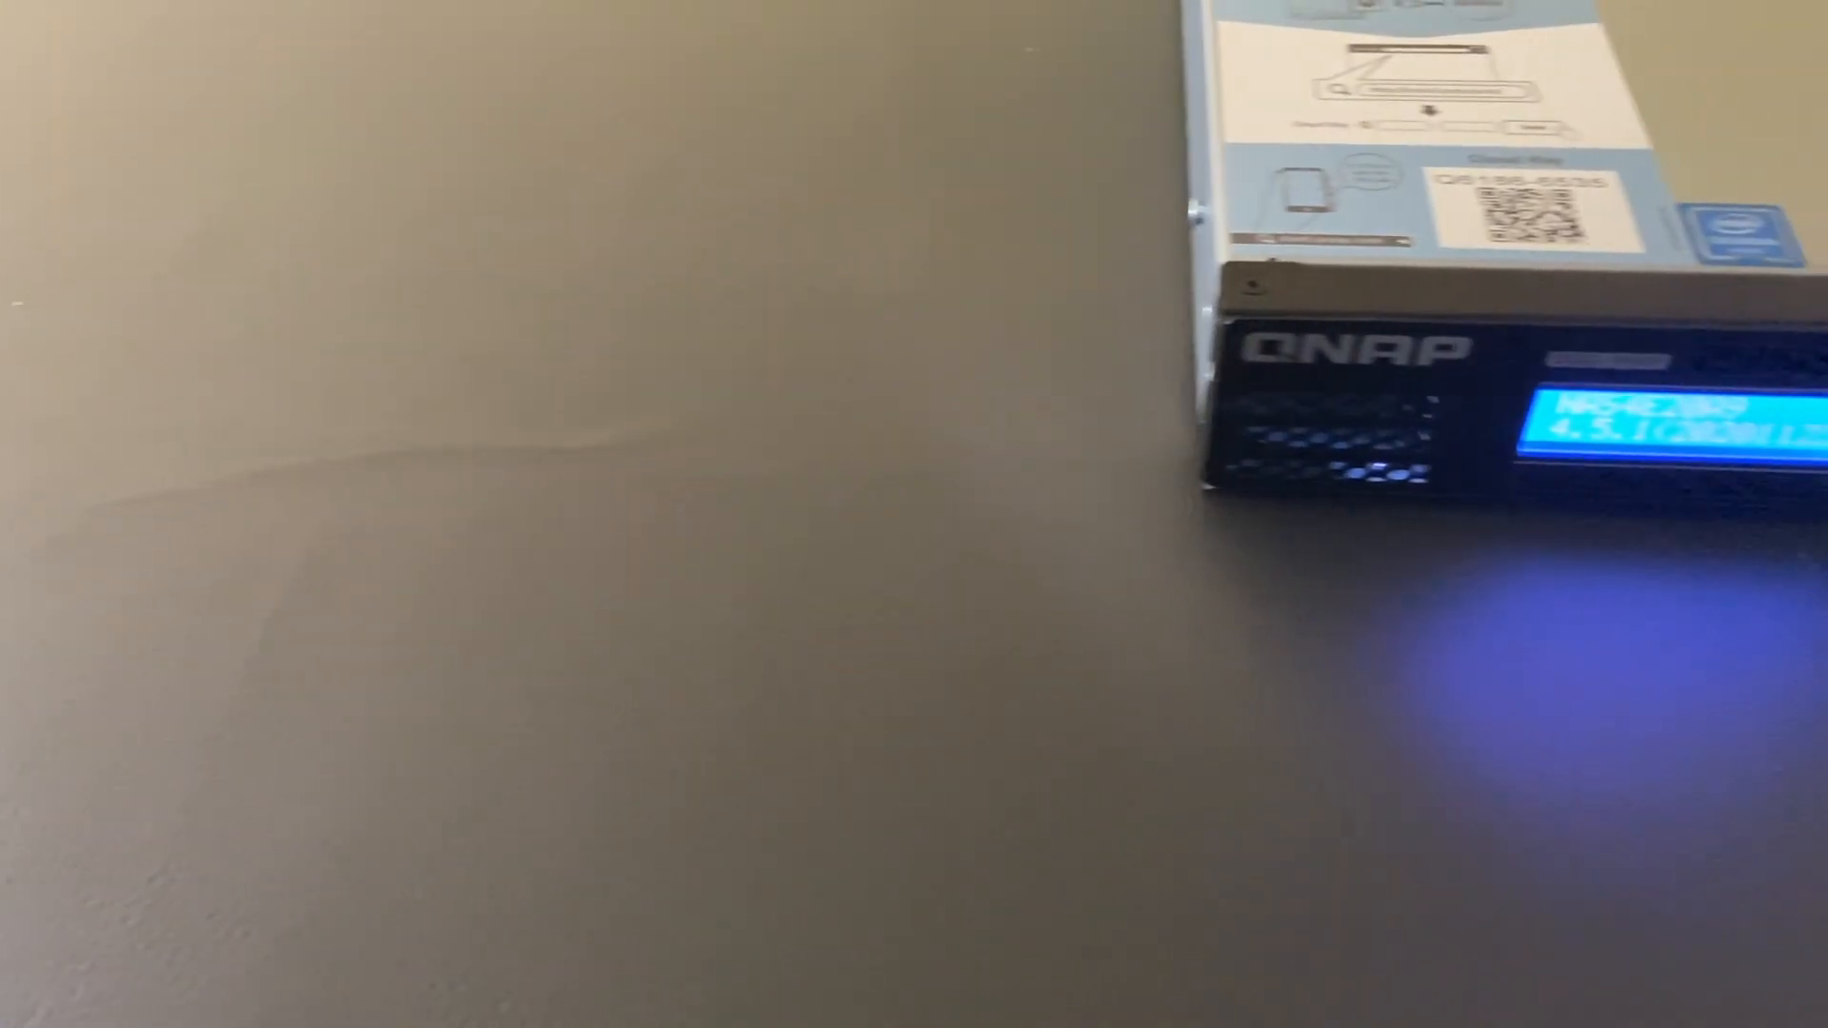